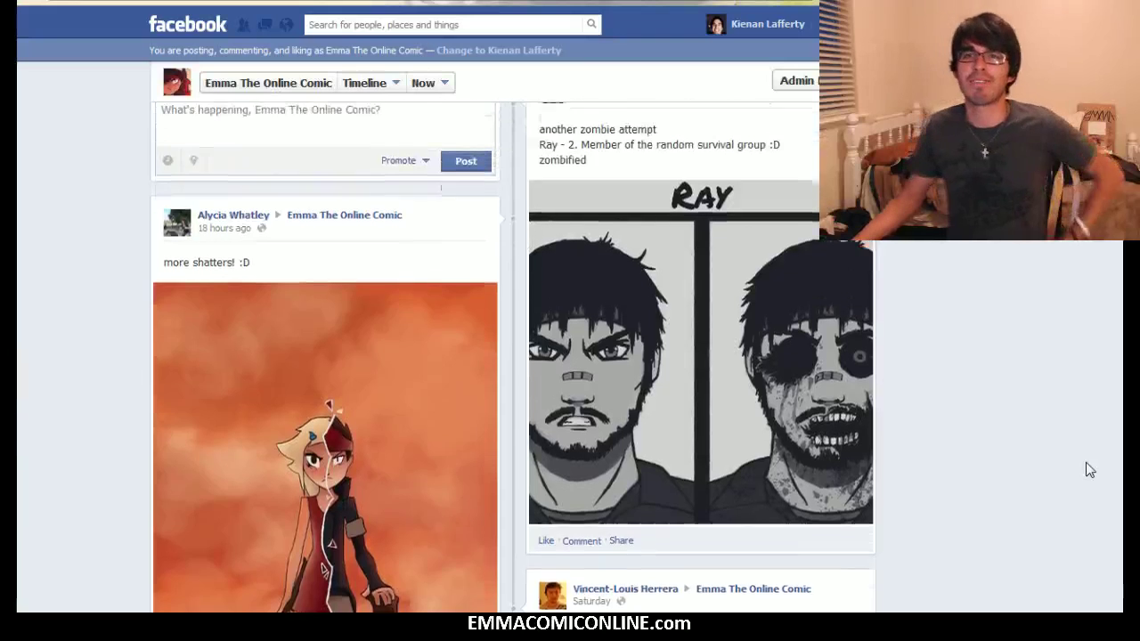
scroll(1088, 474, down, 3)
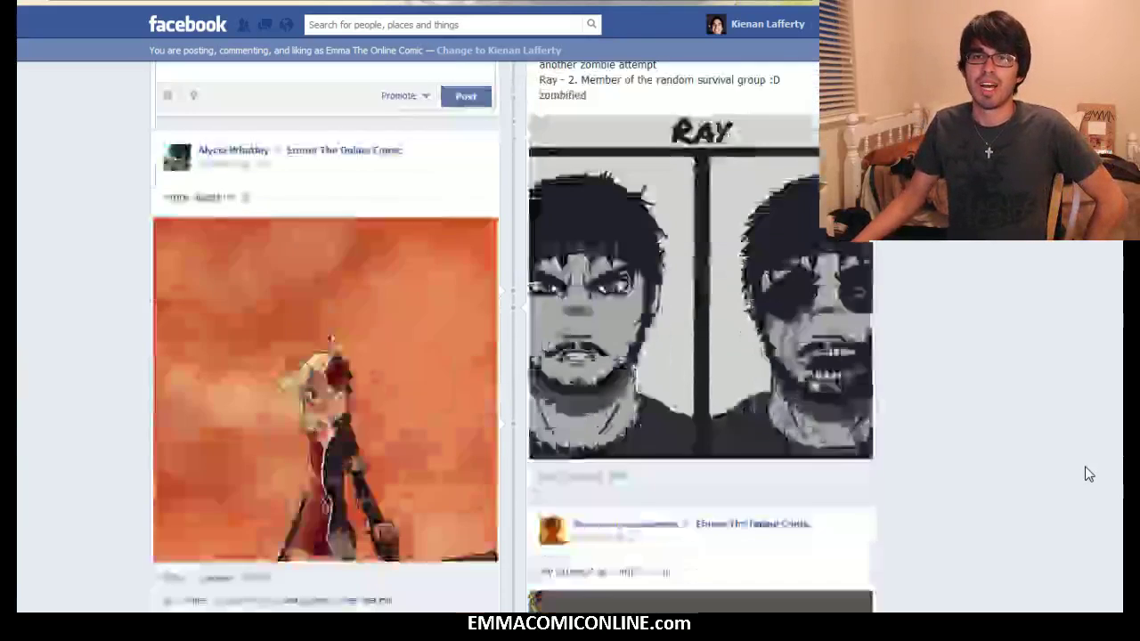
scroll(1089, 474, up, 2)
scroll(1089, 474, down, 2)
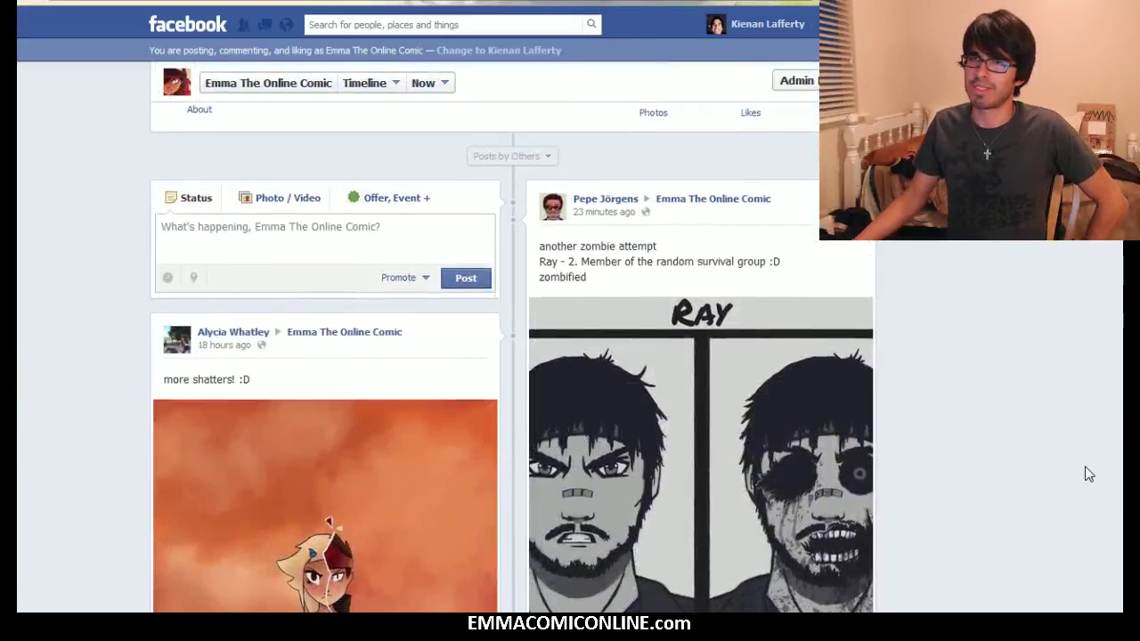
scroll(1088, 474, down, 1)
scroll(1089, 473, up, 1)
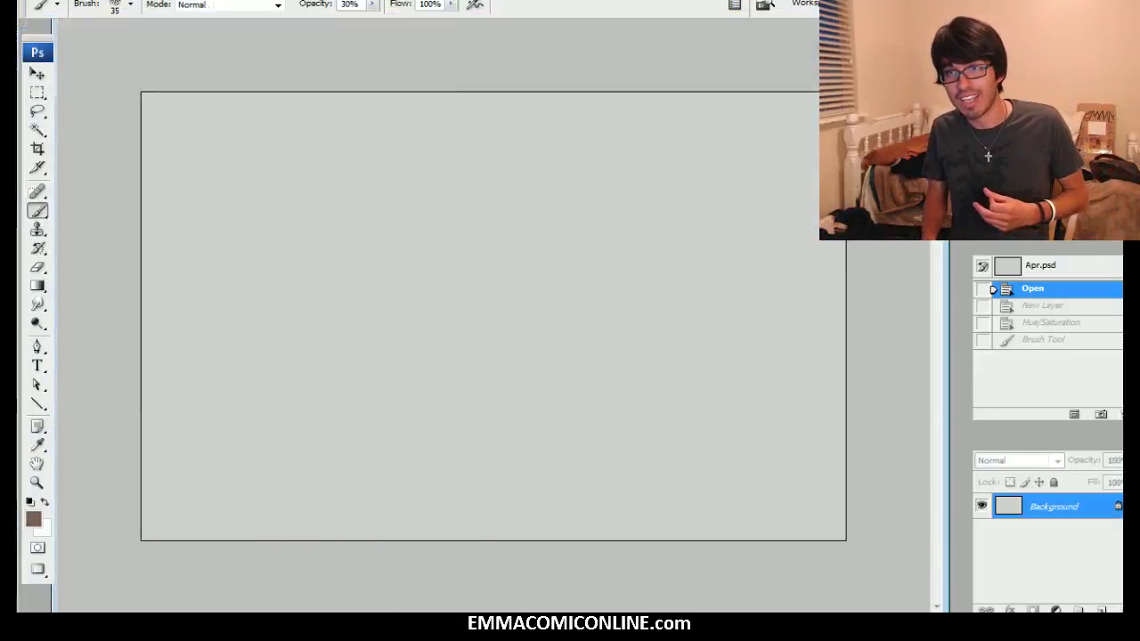
Add a new empty layer above the Background for the sketch
key(ctrl+plus)
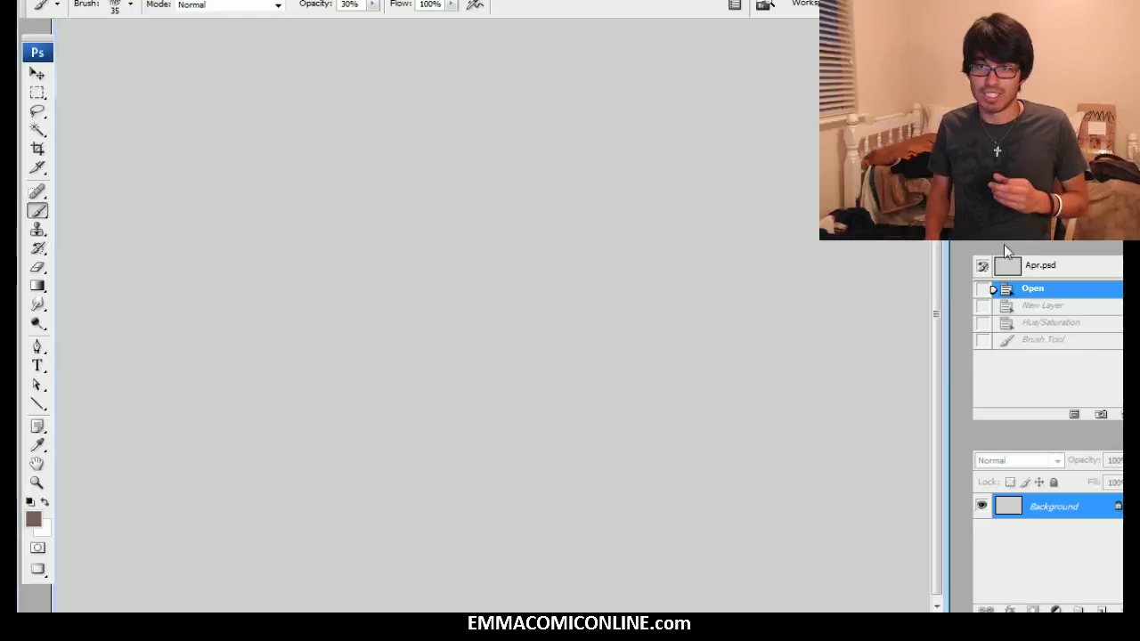
key(ctrl+shift+n)
key(Return)
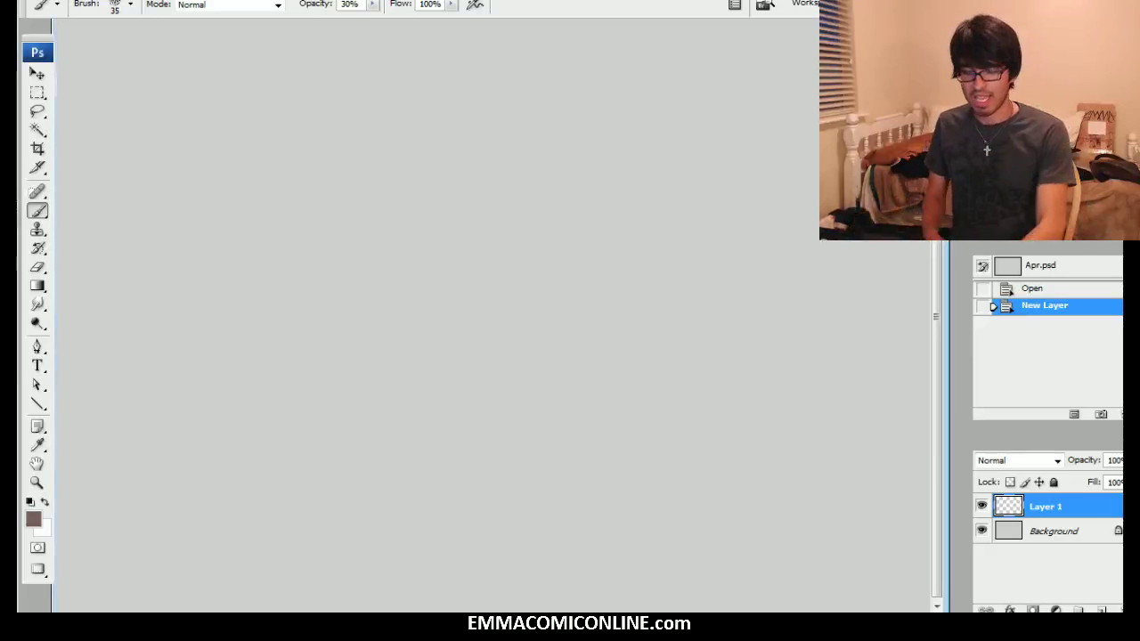
Sketch a rough circle for the animal's muzzle on the new layer with a small brush at 30% opacity
key([)
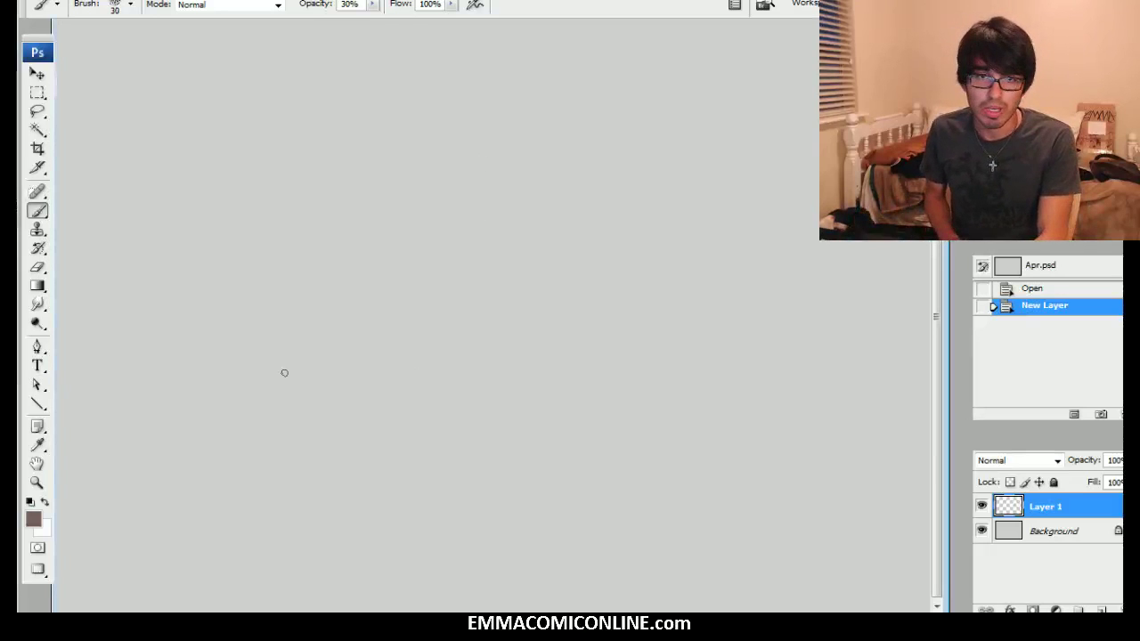
drag(283, 436, 345, 434)
drag(285, 437, 360, 427)
drag(276, 435, 369, 422)
drag(251, 421, 298, 322)
mouse_move(236, 372)
mouse_down()
mouse_move(327, 321)
mouse_move(283, 315)
mouse_move(325, 314)
mouse_move(380, 401)
mouse_up()
mouse_move(372, 385)
mouse_down()
mouse_move(289, 436)
mouse_move(325, 432)
mouse_move(250, 416)
mouse_move(375, 391)
mouse_move(368, 426)
mouse_up()
mouse_move(377, 401)
mouse_down()
mouse_move(383, 353)
mouse_move(285, 323)
mouse_up()
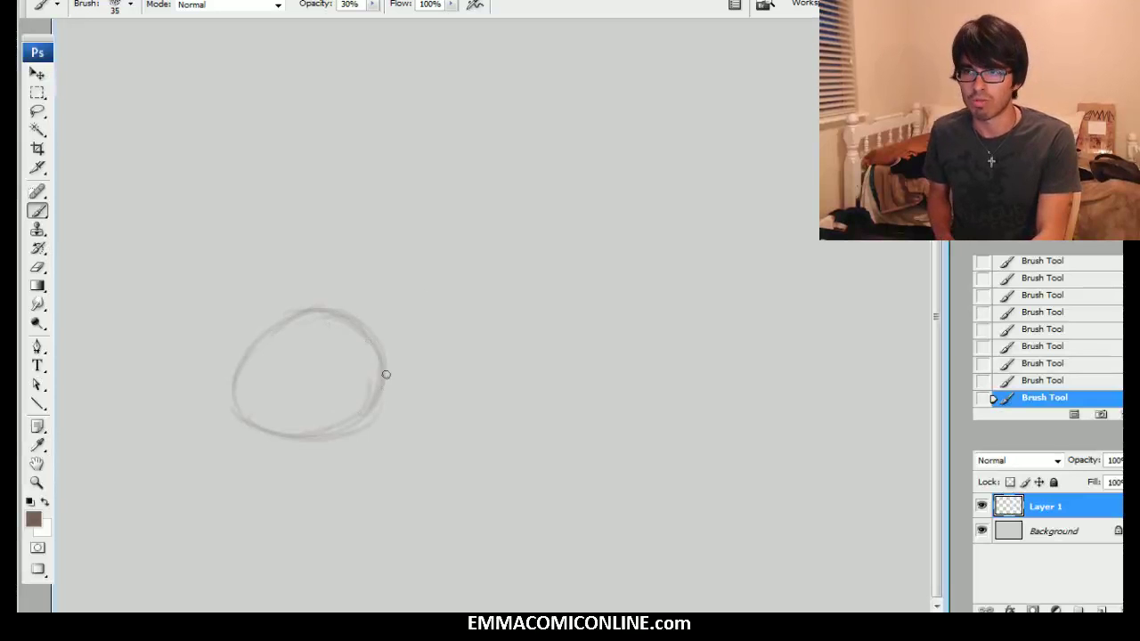
Enlarge the brush to 45 and sketch the jaw, the back of the cheek, the nose bridge and the first horn's front edge
key(bracketright)
drag(383, 392, 392, 359)
mouse_move(350, 424)
mouse_down()
mouse_move(416, 408)
mouse_move(474, 446)
mouse_move(514, 453)
mouse_move(512, 439)
mouse_move(622, 426)
mouse_up()
key(bracketright)
mouse_move(552, 456)
mouse_down()
mouse_move(632, 384)
mouse_move(644, 348)
mouse_move(607, 212)
mouse_up()
drag(329, 314, 480, 178)
mouse_move(435, 241)
mouse_down()
mouse_move(465, 169)
mouse_move(556, 181)
mouse_move(503, 171)
mouse_move(586, 162)
mouse_move(627, 88)
mouse_move(619, 102)
mouse_move(670, 86)
mouse_up()
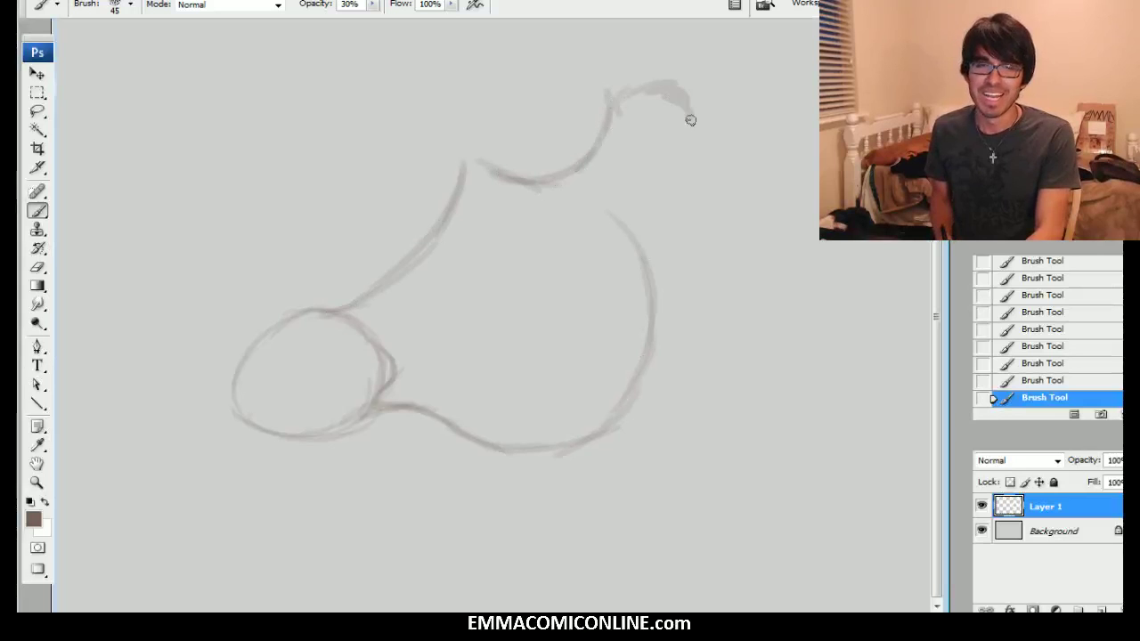
Draw the horn's back edge curving down into the back of the head, and reinforce the cheek and lower jaw lines
mouse_move(672, 131)
mouse_down()
mouse_move(692, 122)
mouse_move(621, 199)
mouse_move(648, 202)
mouse_move(674, 148)
mouse_move(710, 134)
mouse_move(678, 293)
mouse_move(611, 426)
mouse_up()
drag(676, 293, 565, 401)
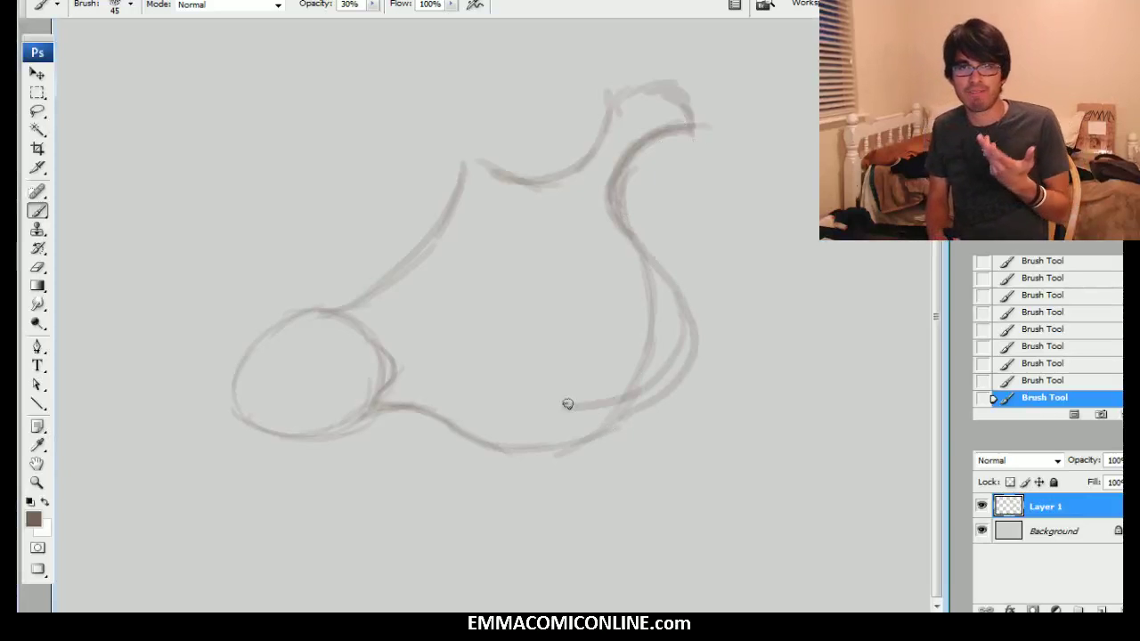
drag(644, 373, 559, 453)
mouse_move(583, 445)
mouse_down()
mouse_move(618, 418)
mouse_move(561, 455)
mouse_move(679, 352)
mouse_up()
mouse_move(639, 230)
mouse_down()
mouse_move(608, 430)
mouse_move(400, 423)
mouse_up()
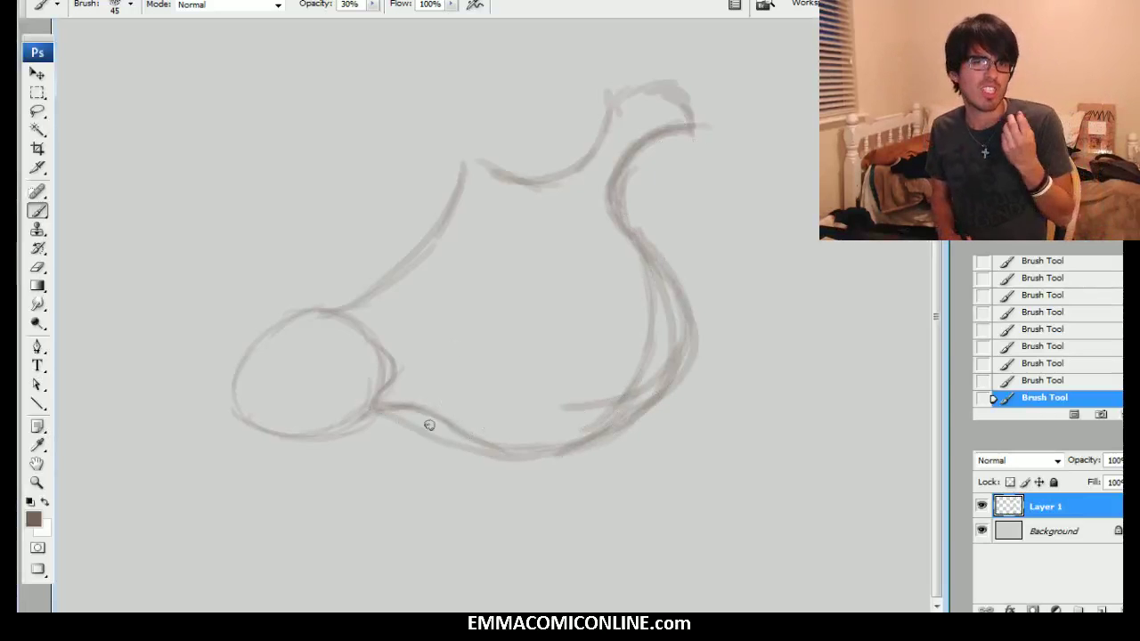
mouse_move(472, 446)
mouse_down()
mouse_move(446, 425)
mouse_move(368, 413)
mouse_up()
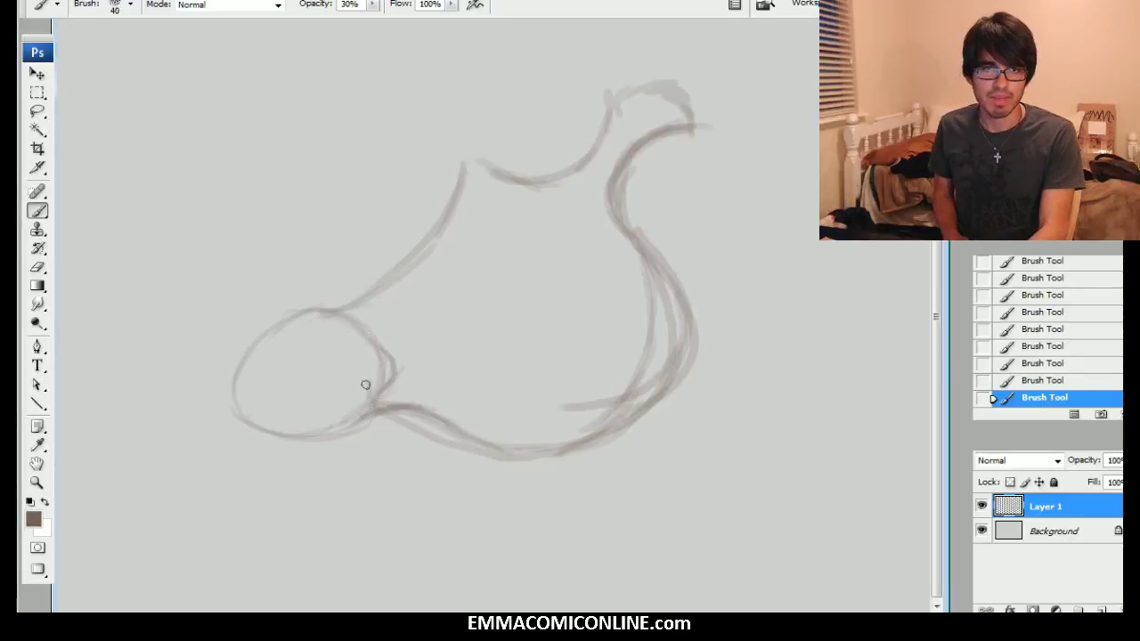
Sketch the mouth line, outer muzzle contour and nostril, and darken the nose bridge up to the forehead
mouse_move(297, 399)
mouse_down()
mouse_move(287, 411)
mouse_move(217, 426)
mouse_move(211, 403)
mouse_move(225, 354)
mouse_up()
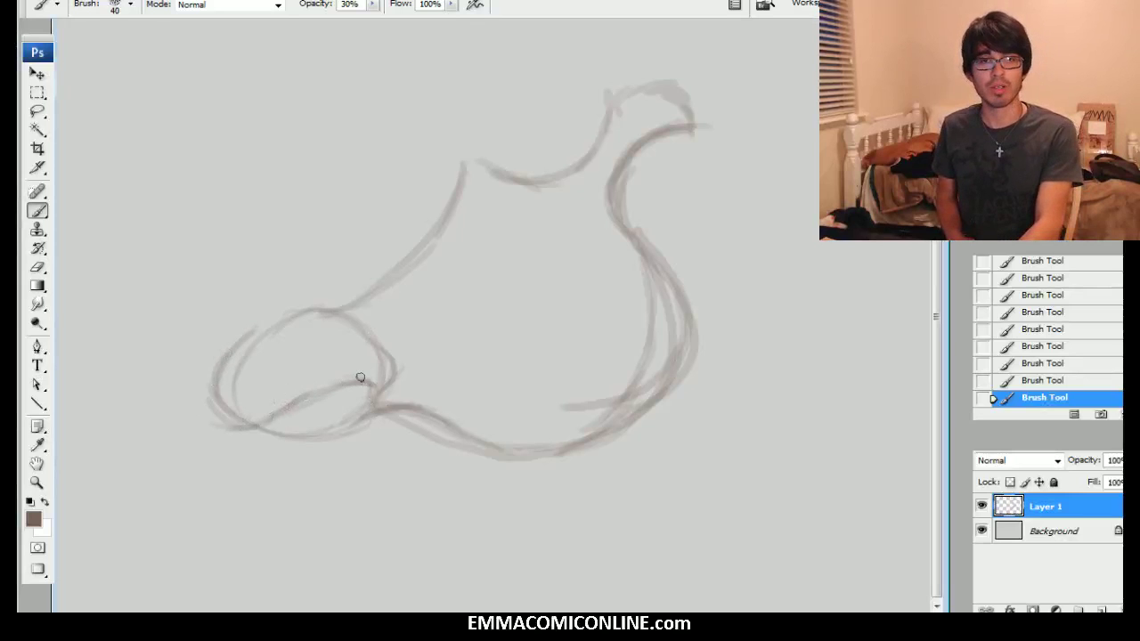
mouse_move(346, 380)
mouse_down()
mouse_move(253, 422)
mouse_move(317, 385)
mouse_move(297, 347)
mouse_move(274, 402)
mouse_move(241, 425)
mouse_move(217, 346)
mouse_move(229, 341)
mouse_move(206, 368)
mouse_move(261, 317)
mouse_move(213, 368)
mouse_move(285, 313)
mouse_up()
drag(229, 349, 269, 322)
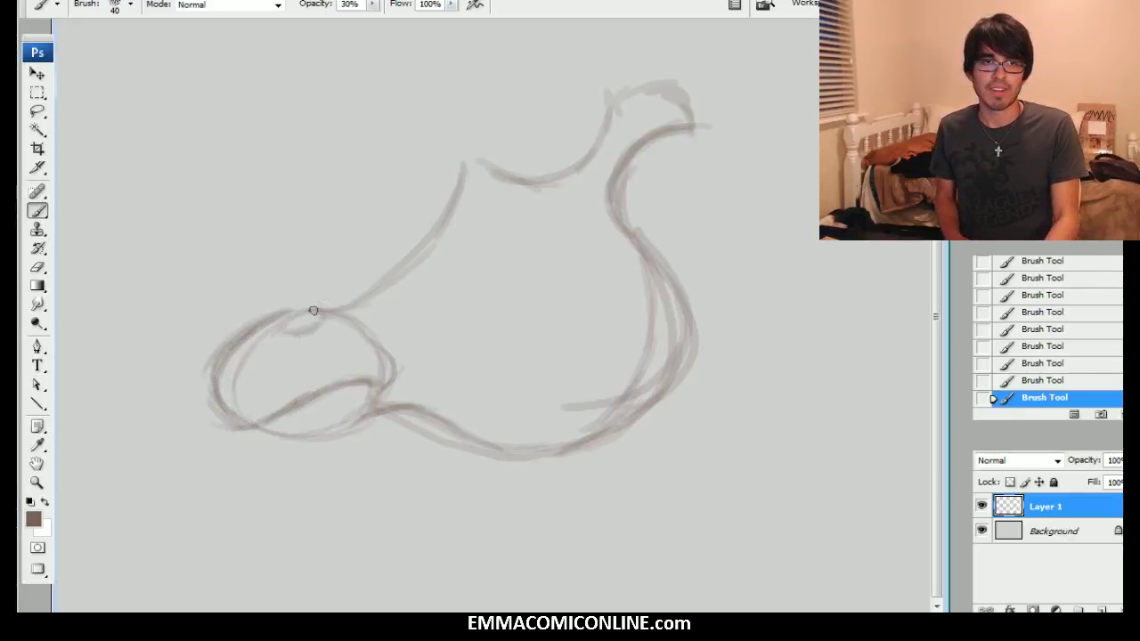
mouse_move(314, 325)
mouse_down()
mouse_move(280, 314)
mouse_move(245, 331)
mouse_move(281, 302)
mouse_move(343, 304)
mouse_move(308, 306)
mouse_move(384, 274)
mouse_move(326, 305)
mouse_move(468, 174)
mouse_up()
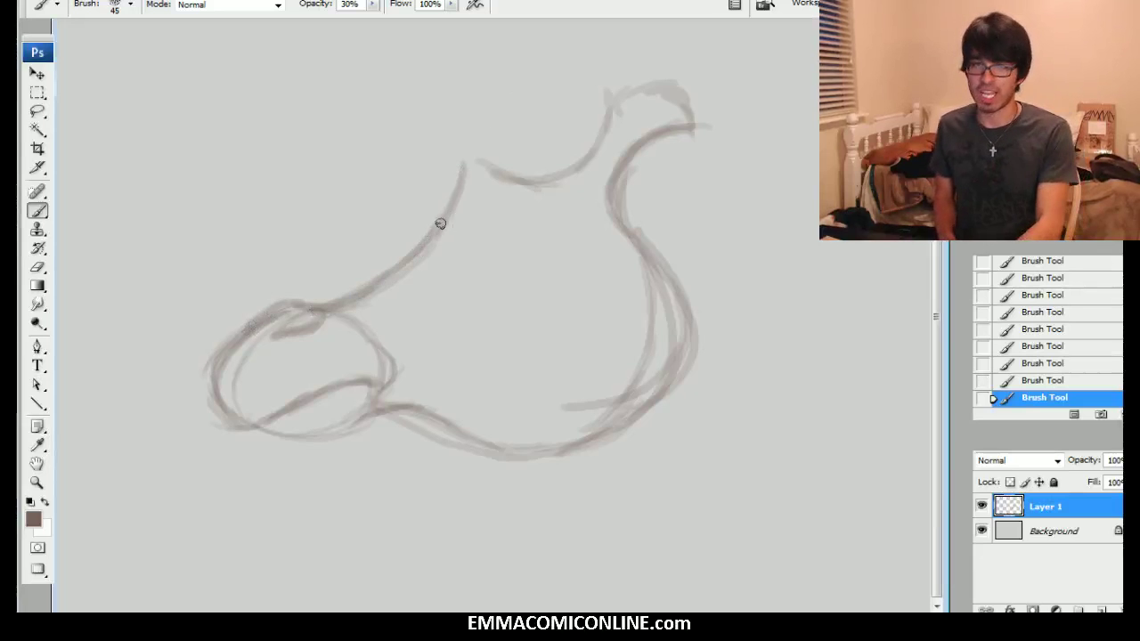
drag(469, 172, 468, 165)
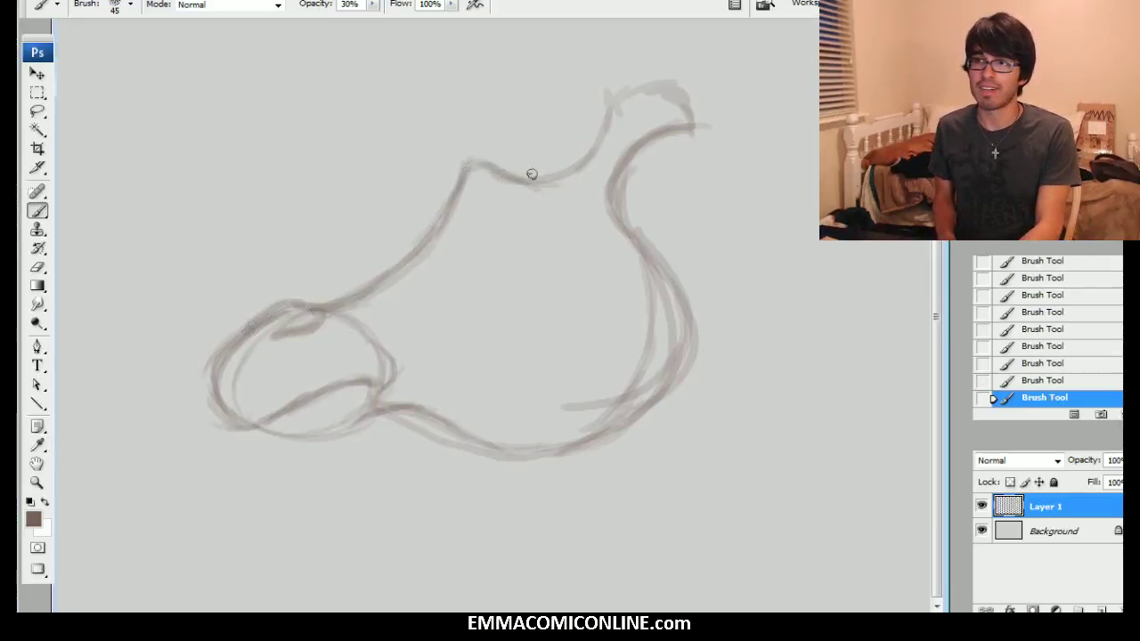
Draw a curved brow ridge across the upper head and a second, narrower horn on top of the forehead
mouse_move(485, 226)
mouse_down()
mouse_move(555, 198)
mouse_move(570, 206)
mouse_up()
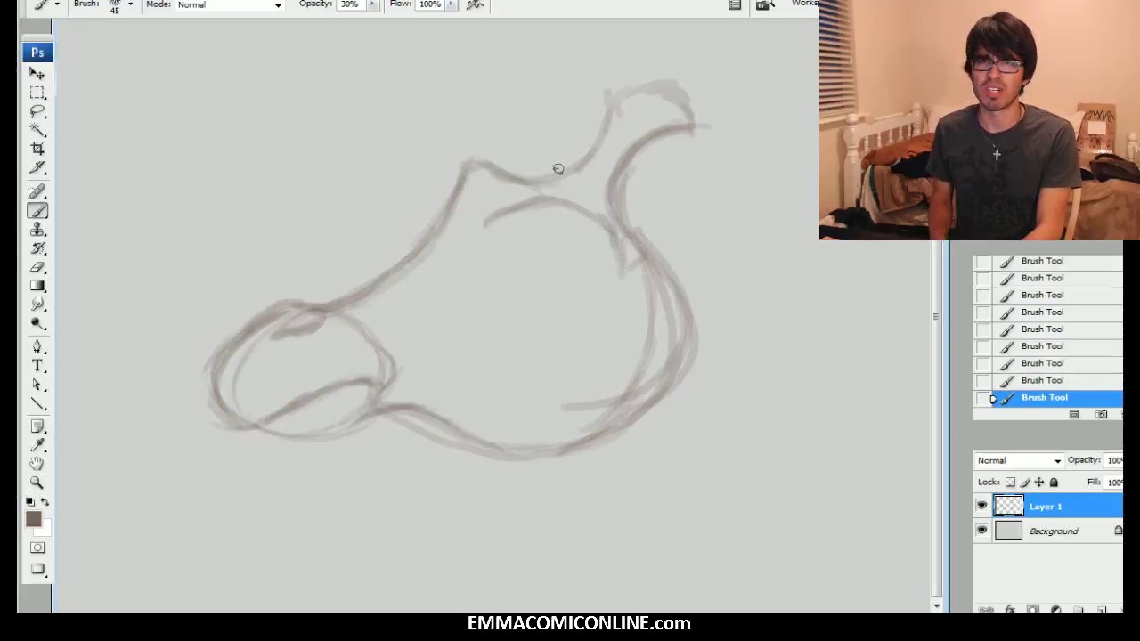
mouse_move(561, 177)
mouse_down()
mouse_move(555, 79)
mouse_move(540, 82)
mouse_up()
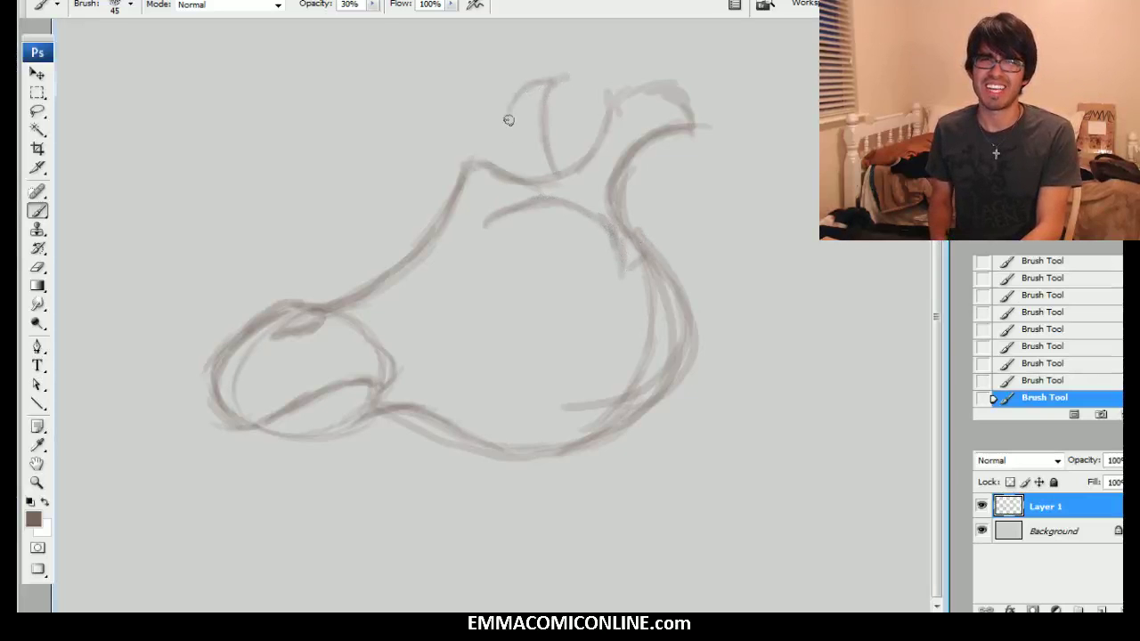
mouse_move(530, 178)
mouse_down()
mouse_move(505, 113)
mouse_move(524, 157)
mouse_move(539, 101)
mouse_up()
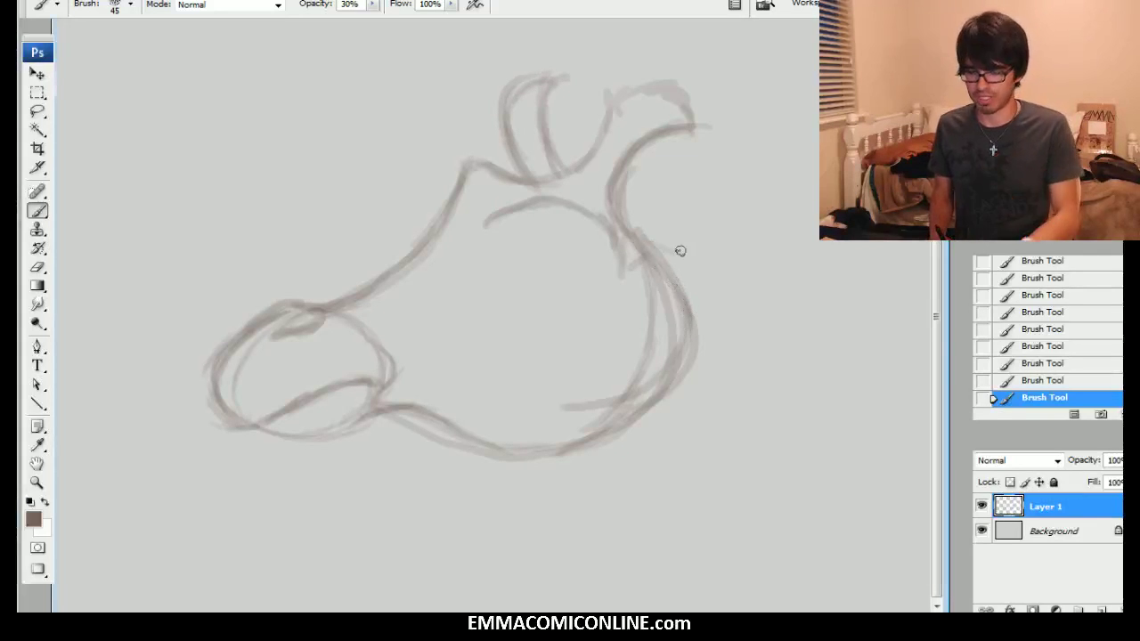
Sketch a pointed, leaf-shaped ear behind the head, with an inner fold line
drag(639, 239, 675, 256)
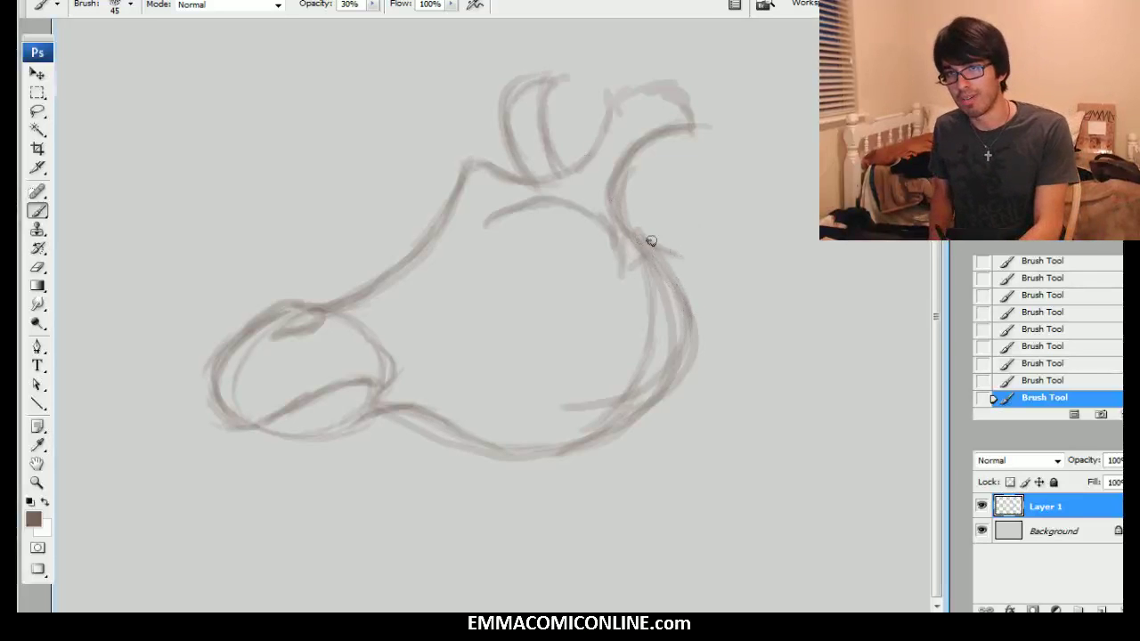
mouse_move(691, 252)
mouse_down()
mouse_move(698, 339)
mouse_move(719, 295)
mouse_up()
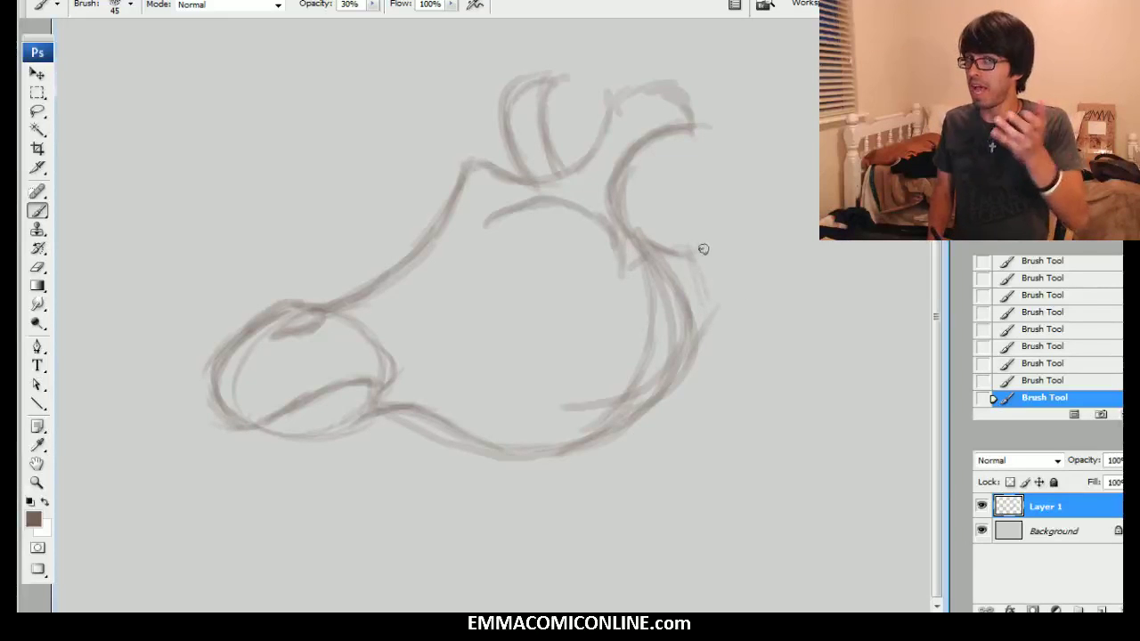
mouse_move(706, 318)
mouse_down()
mouse_move(739, 258)
mouse_move(737, 174)
mouse_up()
mouse_move(744, 253)
mouse_down()
mouse_move(743, 158)
mouse_move(743, 219)
mouse_move(765, 118)
mouse_move(683, 182)
mouse_up()
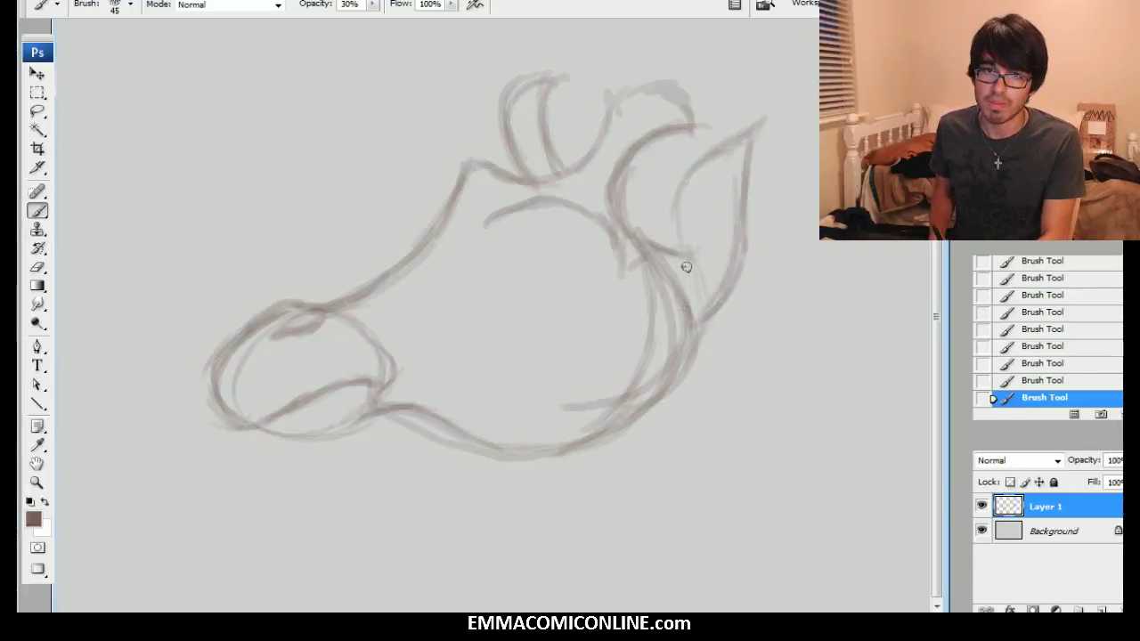
mouse_move(699, 313)
mouse_down()
mouse_move(730, 196)
mouse_move(704, 246)
mouse_move(749, 146)
mouse_move(686, 211)
mouse_up()
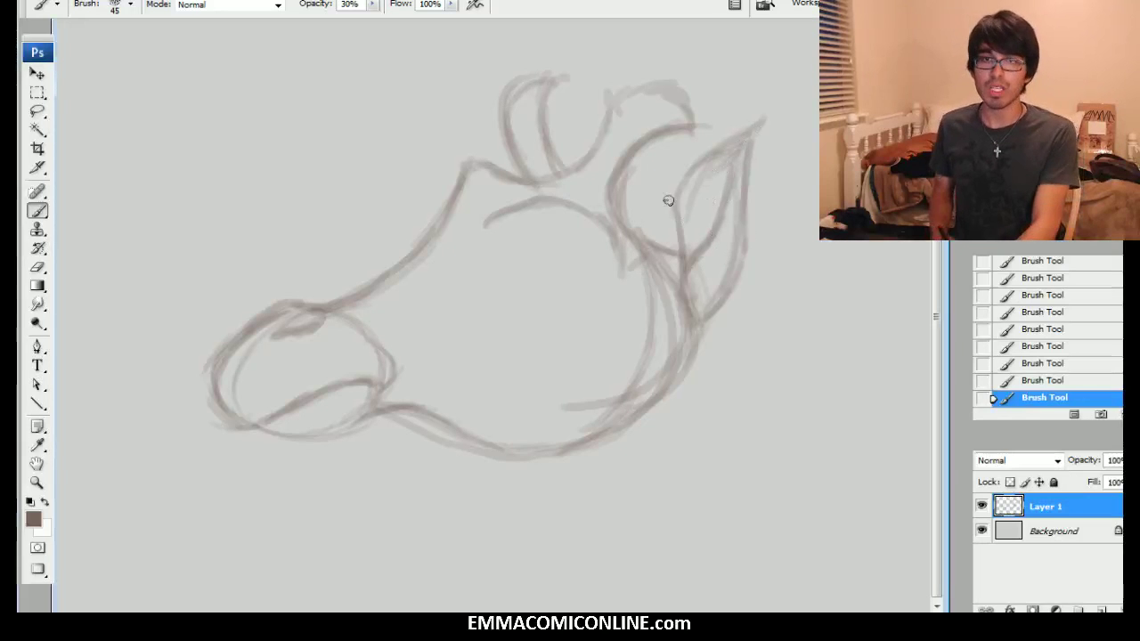
Mark the near eye's upper lid and add a small far-eye bump protruding from the upper nose bridge
key(bracketright)
drag(473, 272, 520, 257)
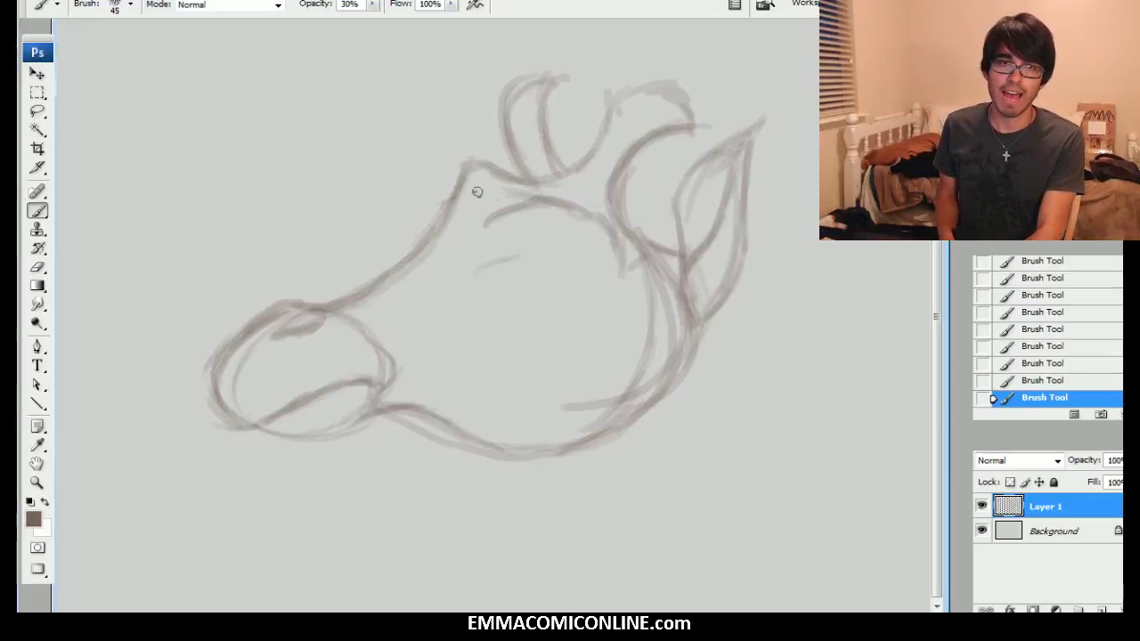
drag(423, 186, 554, 191)
mouse_move(461, 191)
mouse_down()
mouse_move(434, 228)
mouse_move(418, 186)
mouse_move(429, 227)
mouse_move(434, 186)
mouse_move(428, 194)
mouse_move(461, 166)
mouse_up()
Outline the near eye below the brow ridge with brush size 40, drawing a curved upper lid and a rounded lower edge
key(bracketleft)
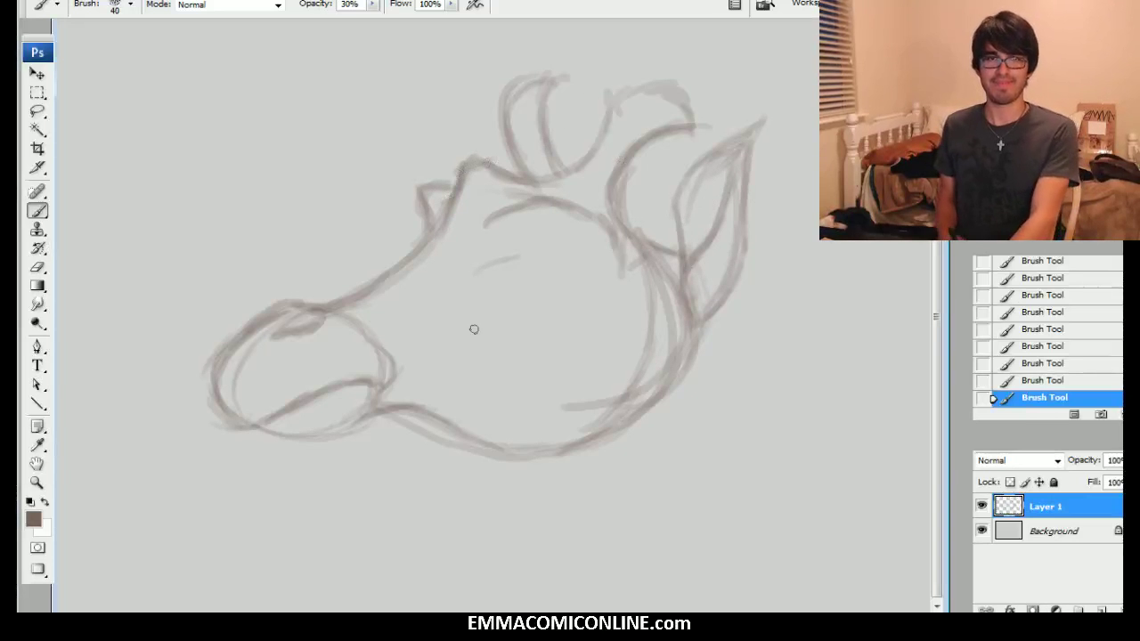
mouse_move(479, 280)
mouse_down()
mouse_move(554, 252)
mouse_move(498, 260)
mouse_move(560, 251)
mouse_up()
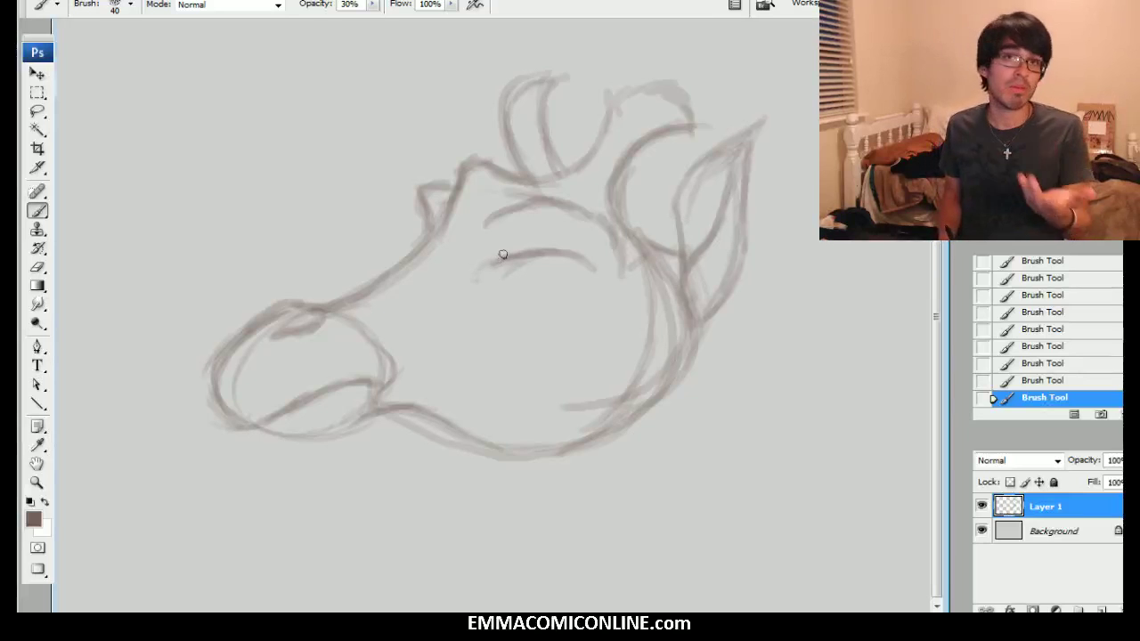
mouse_move(502, 277)
mouse_down()
mouse_move(564, 296)
mouse_move(585, 265)
mouse_up()
drag(546, 303, 587, 257)
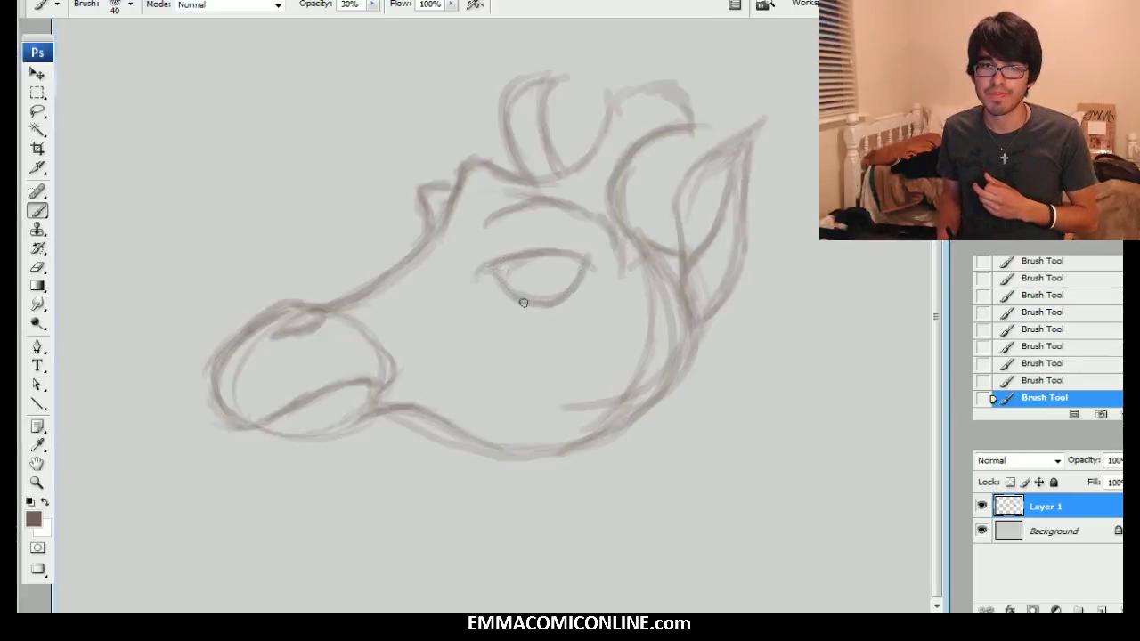
Shade the near eye's interior dark, enlarging the brush from 50 to 80
key(bracketright)
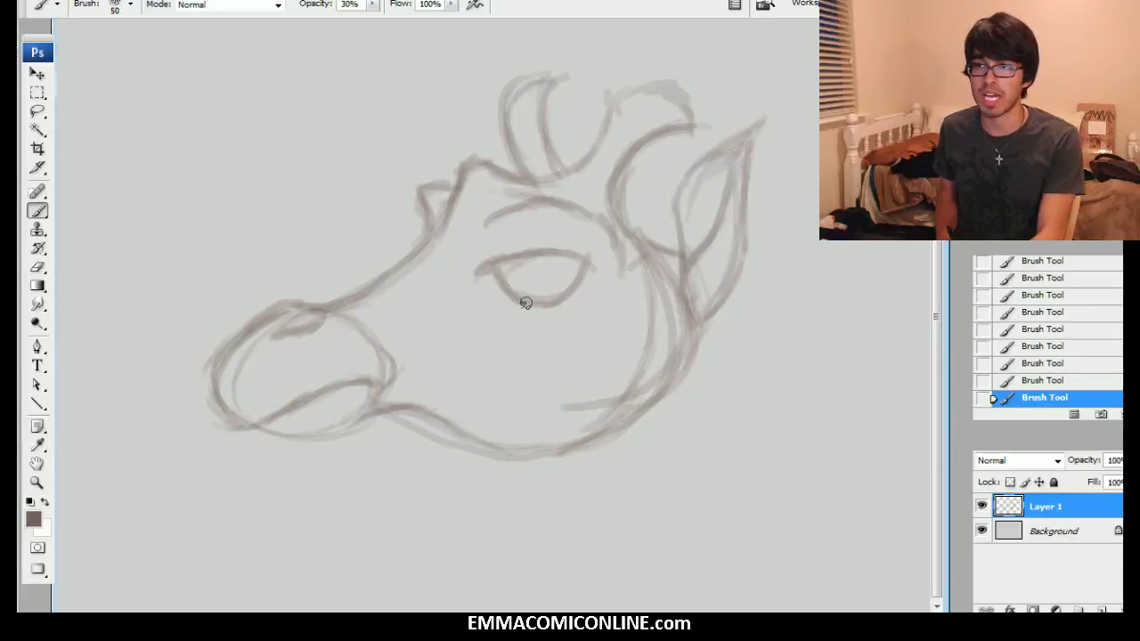
mouse_move(503, 280)
mouse_down()
mouse_move(559, 281)
mouse_move(565, 255)
mouse_move(508, 272)
mouse_move(579, 256)
mouse_move(520, 285)
mouse_up()
key(bracketright)
key(bracketright)
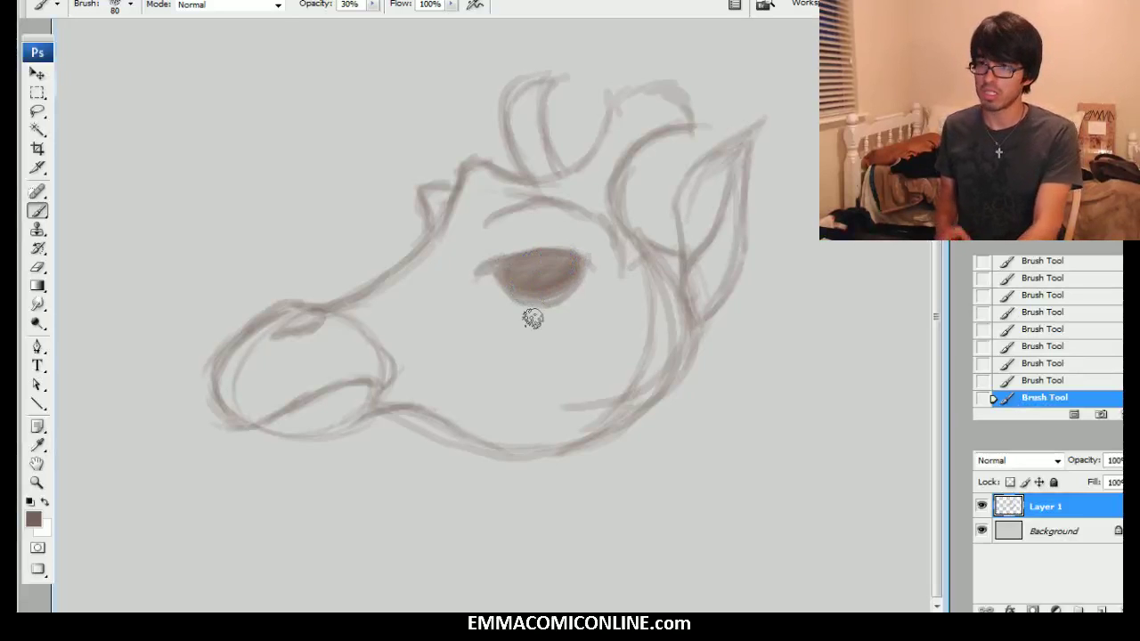
Erase small highlights in the upper part of the dark eye and touch up their edge with the brush
key(e)
drag(517, 266, 536, 266)
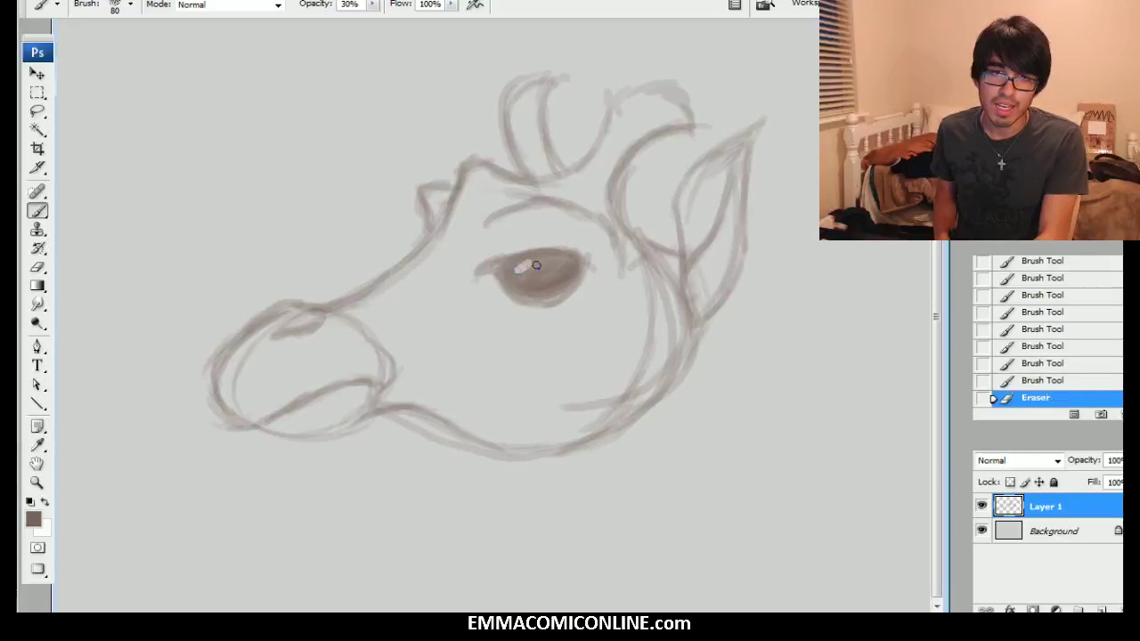
click(519, 265)
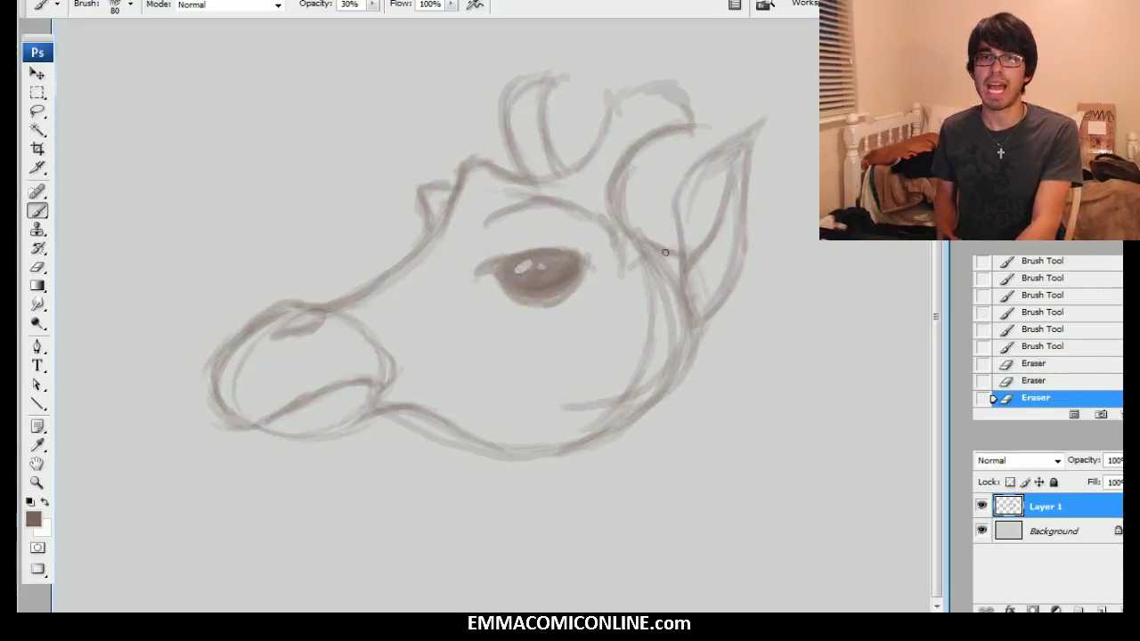
key(b)
click(532, 258)
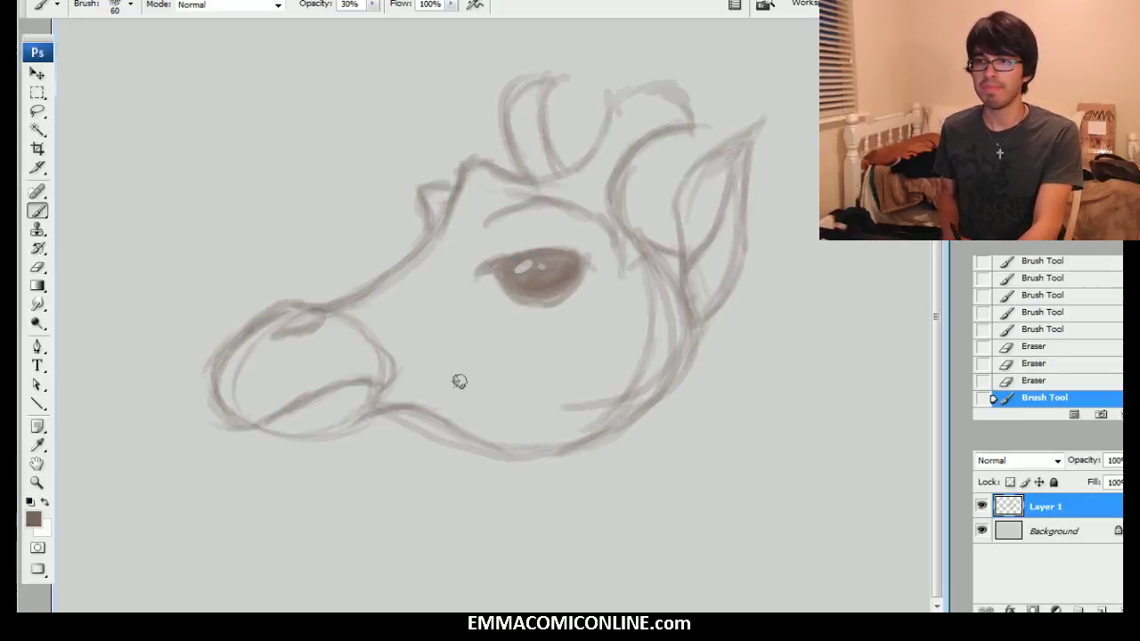
Add a short mouth-corner stroke behind the muzzle and thicken the lower jaw line with brush size 80
mouse_move(381, 393)
mouse_down()
mouse_move(455, 391)
mouse_move(499, 457)
mouse_up()
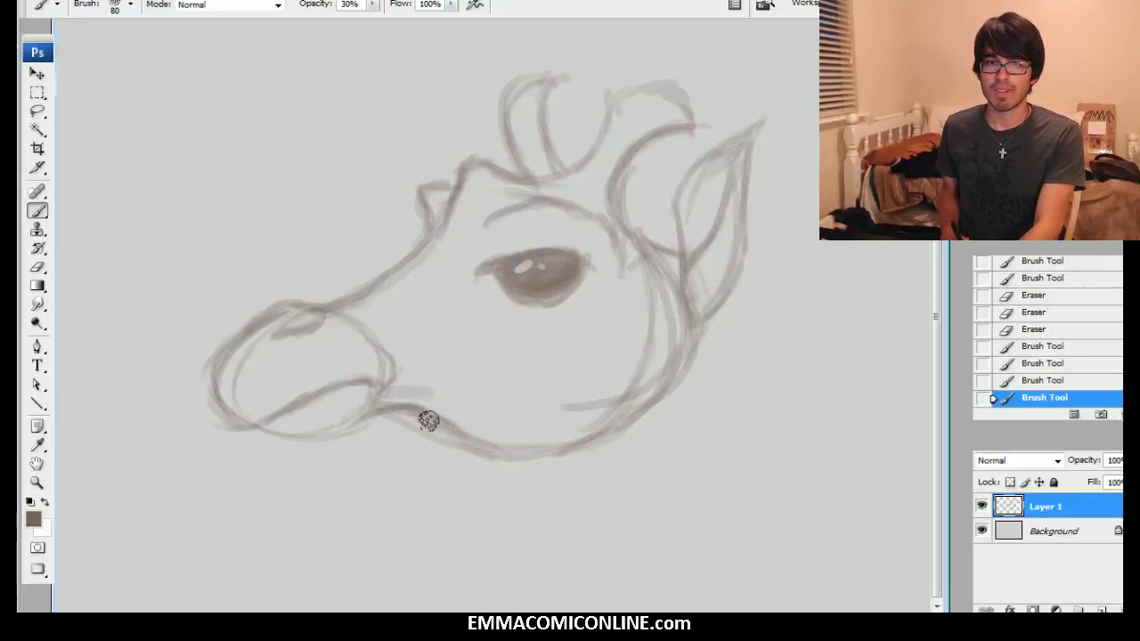
drag(427, 417, 663, 420)
Sketch the neck below the head with a bent back line, a throat curve and a long front line
mouse_move(683, 372)
mouse_down()
mouse_move(715, 461)
mouse_move(641, 566)
mouse_up()
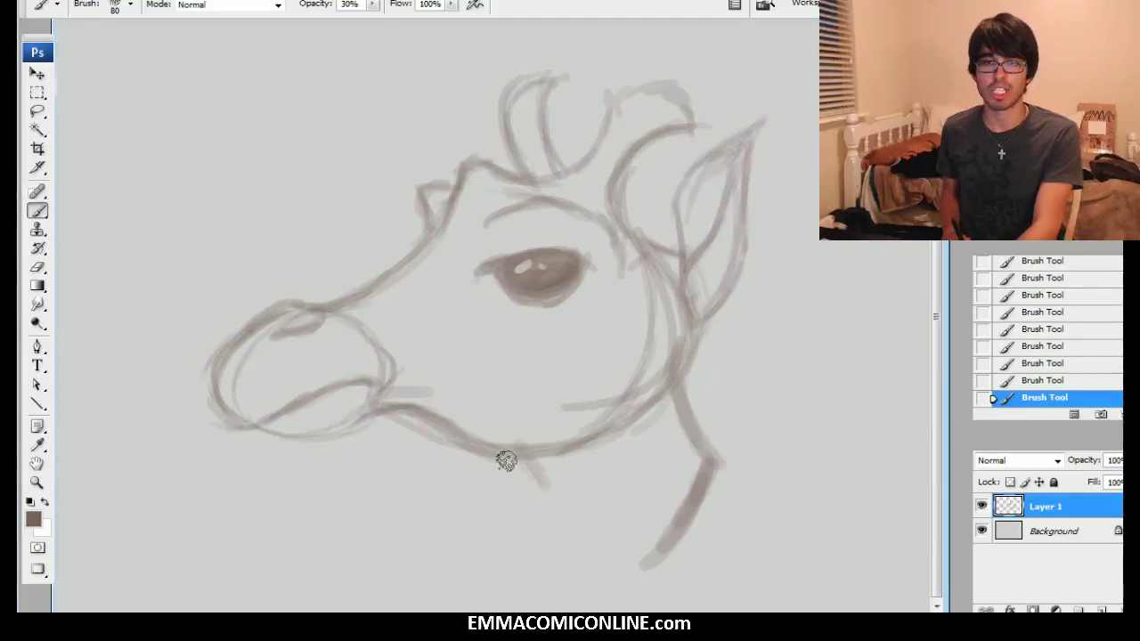
drag(504, 458, 523, 545)
drag(507, 457, 356, 611)
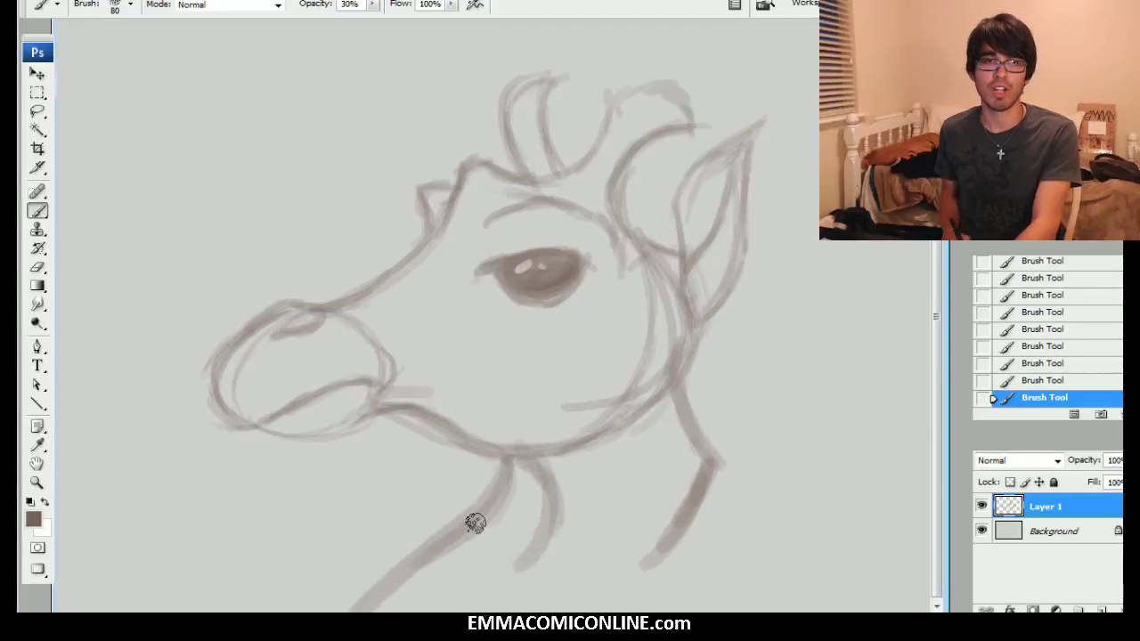
drag(693, 475, 625, 585)
Draw a large arrow from the nose bridge pointing forward in the direction the animal faces
drag(396, 239, 120, 246)
drag(236, 189, 227, 279)
mouse_move(403, 240)
mouse_down()
mouse_move(298, 229)
mouse_move(121, 247)
mouse_up()
mouse_move(281, 153)
mouse_down()
mouse_move(140, 235)
mouse_move(236, 281)
mouse_up()
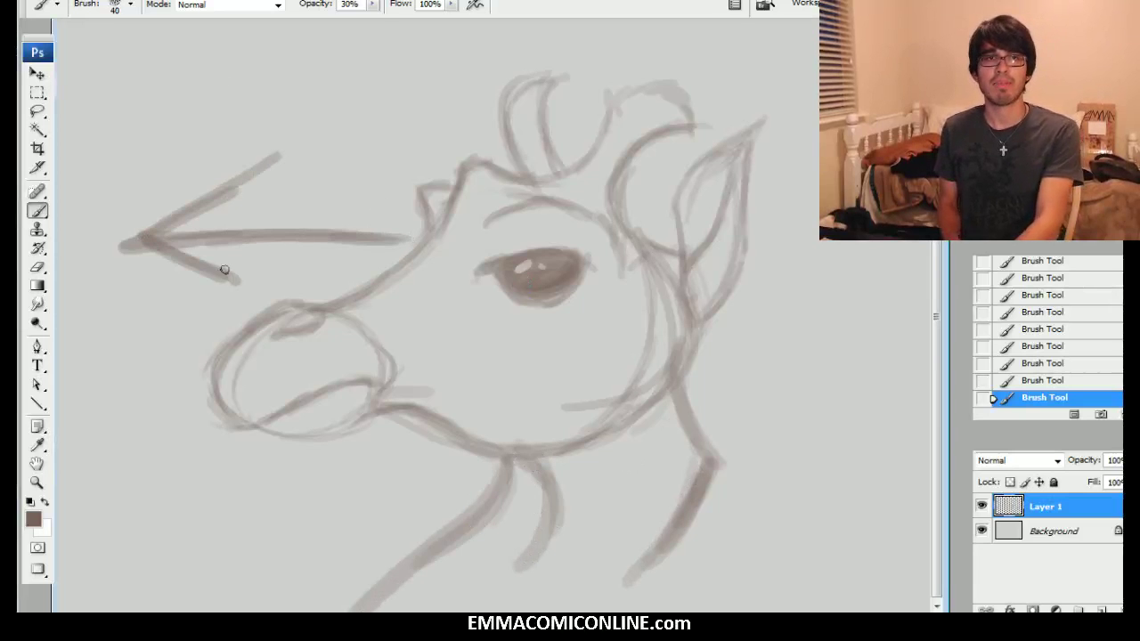
Set the brush opacity to 100% and apply a Hue/Saturation adjustment to the sketch on Layer 1
click(373, 4)
click(1025, 503)
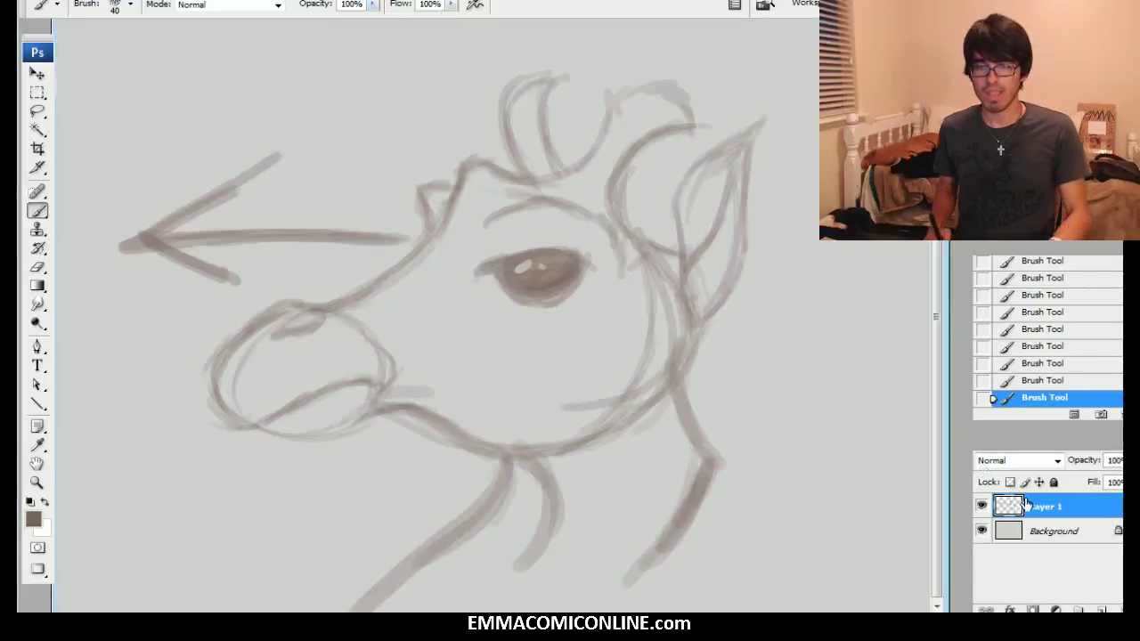
key(i)
key(ctrl+u)
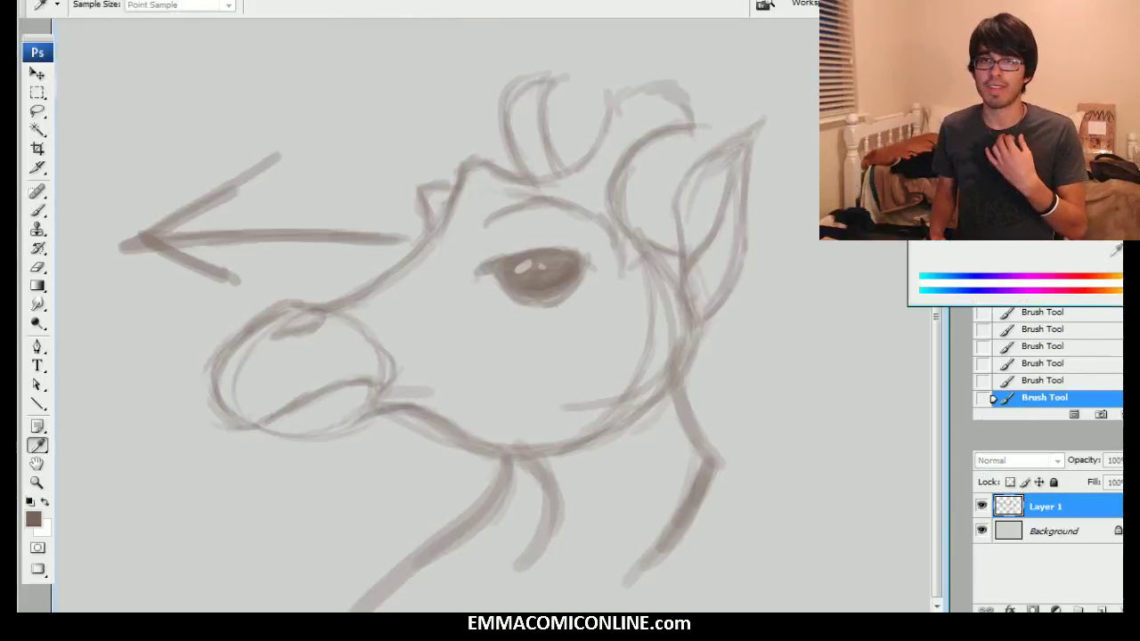
key(b)
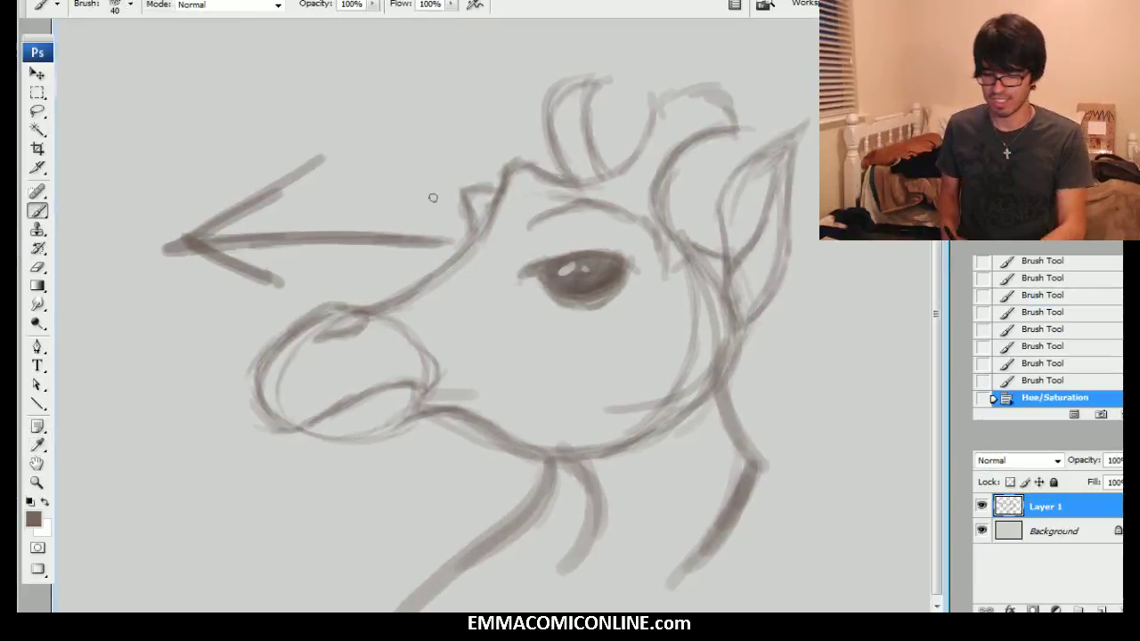
Retrace the direction arrow in solid strokes, thickening its shaft and filling in the arrowhead
mouse_move(379, 234)
mouse_down()
mouse_move(276, 218)
mouse_move(205, 242)
mouse_up()
drag(356, 235, 266, 235)
mouse_move(177, 240)
mouse_down()
mouse_move(268, 178)
mouse_move(282, 282)
mouse_move(300, 234)
mouse_up()
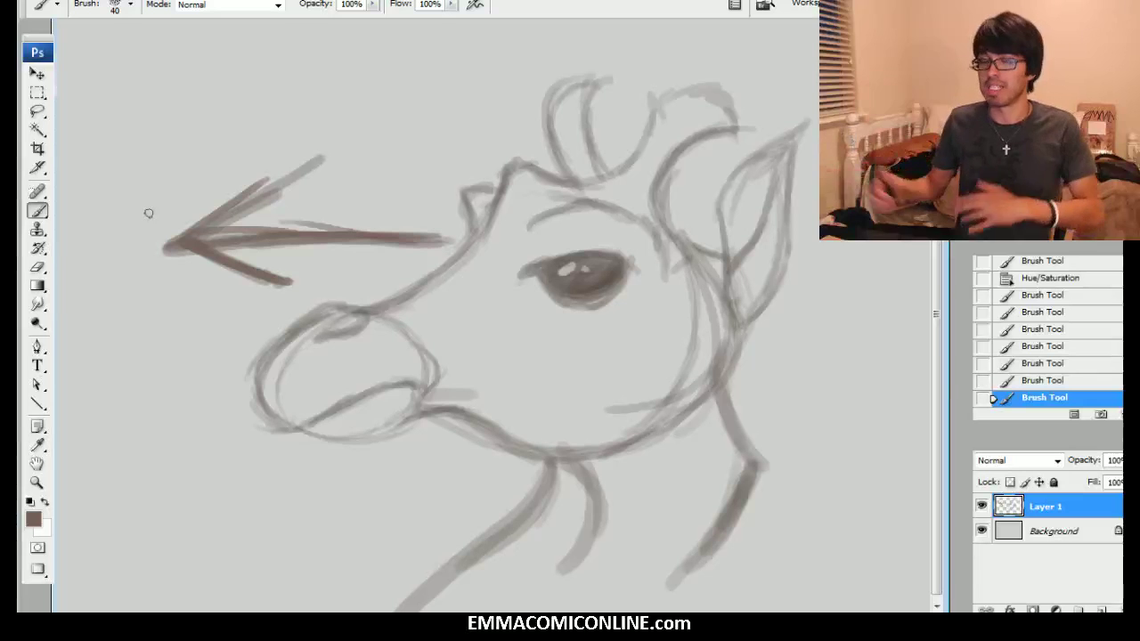
key(])
mouse_move(180, 238)
mouse_down()
mouse_move(271, 180)
mouse_move(251, 231)
mouse_move(226, 219)
mouse_move(239, 211)
mouse_move(203, 233)
mouse_move(437, 233)
mouse_up()
key(])
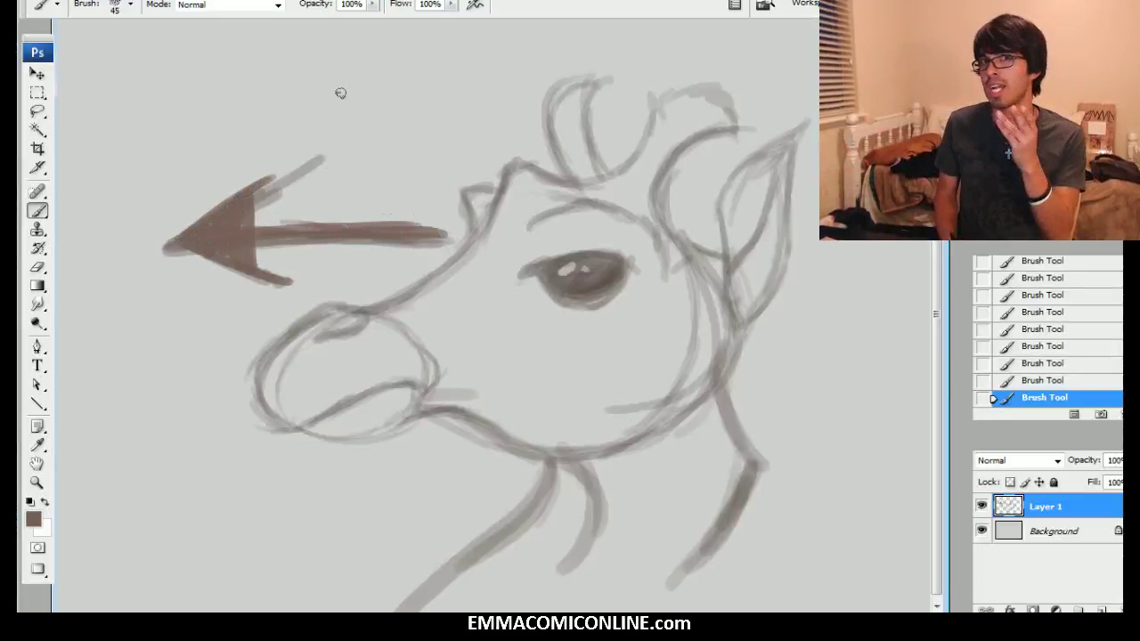
Draw a side-view eye with an eyebrow, a slit pupil and a lower lid above the arrow
mouse_move(376, 165)
mouse_down()
mouse_move(448, 117)
mouse_move(370, 80)
mouse_move(378, 164)
mouse_up()
mouse_move(386, 107)
mouse_down()
mouse_move(379, 89)
mouse_move(393, 147)
mouse_move(389, 93)
mouse_move(411, 98)
mouse_move(358, 73)
mouse_move(398, 42)
mouse_up()
mouse_move(341, 77)
mouse_down()
mouse_move(389, 39)
mouse_move(416, 46)
mouse_up()
drag(392, 176, 451, 123)
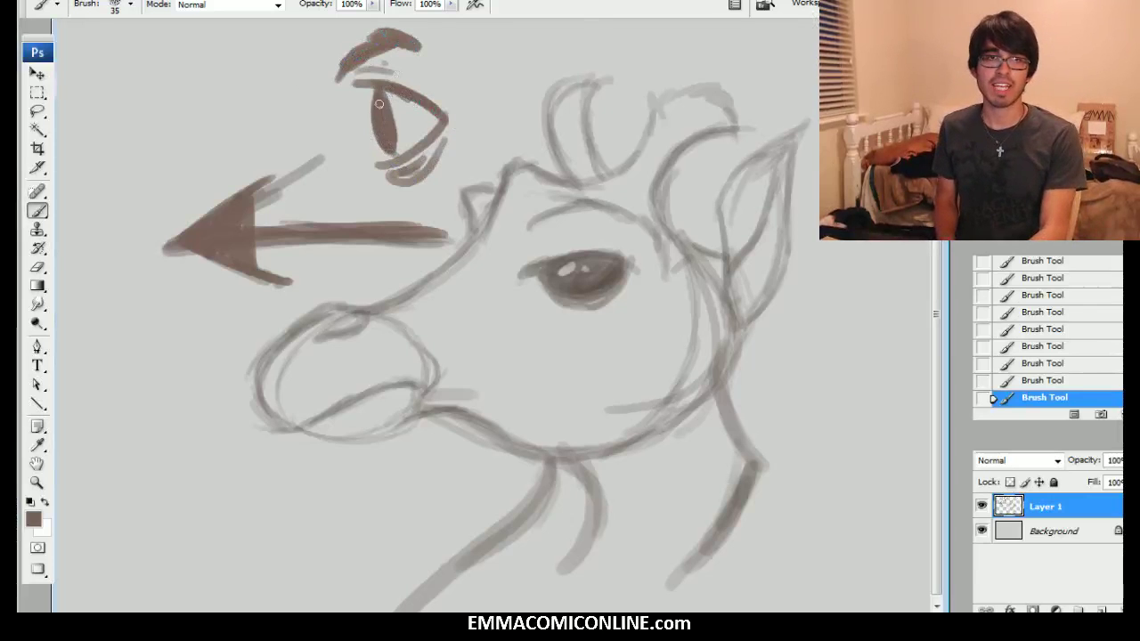
key(bracketright)
key(bracketright)
mouse_move(397, 100)
mouse_down()
mouse_move(401, 119)
mouse_move(399, 100)
mouse_up()
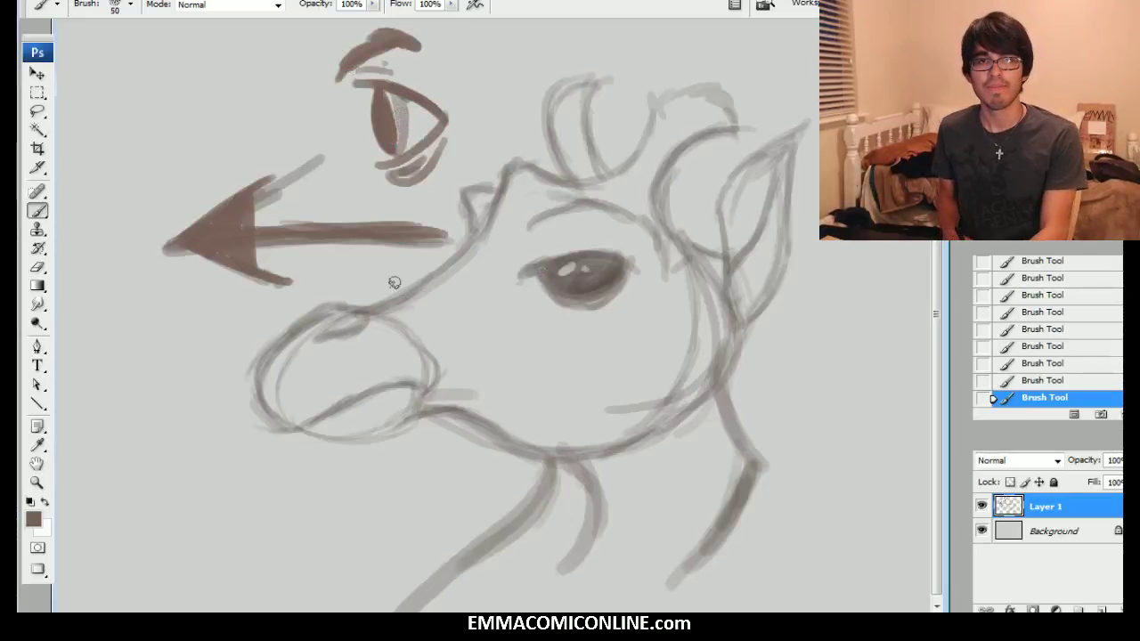
Darken the contour from the nose bridge over the forehead and up the front edge of the rear horn
drag(425, 303, 487, 214)
drag(443, 267, 503, 174)
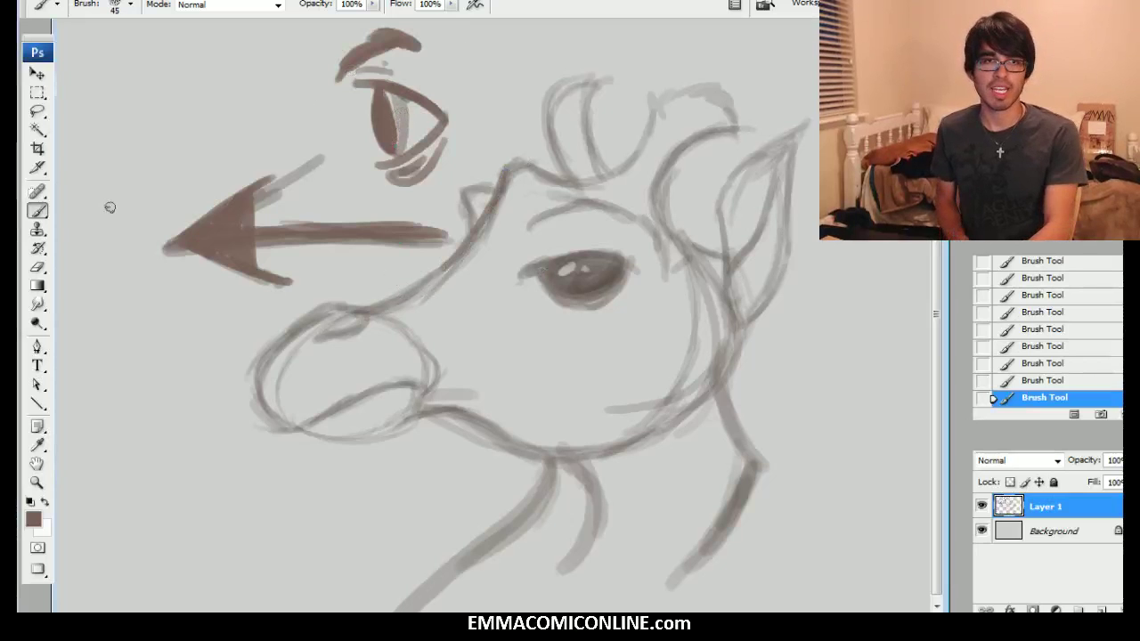
mouse_move(592, 172)
mouse_down()
mouse_move(698, 77)
mouse_move(716, 78)
mouse_up()
key(bracketleft)
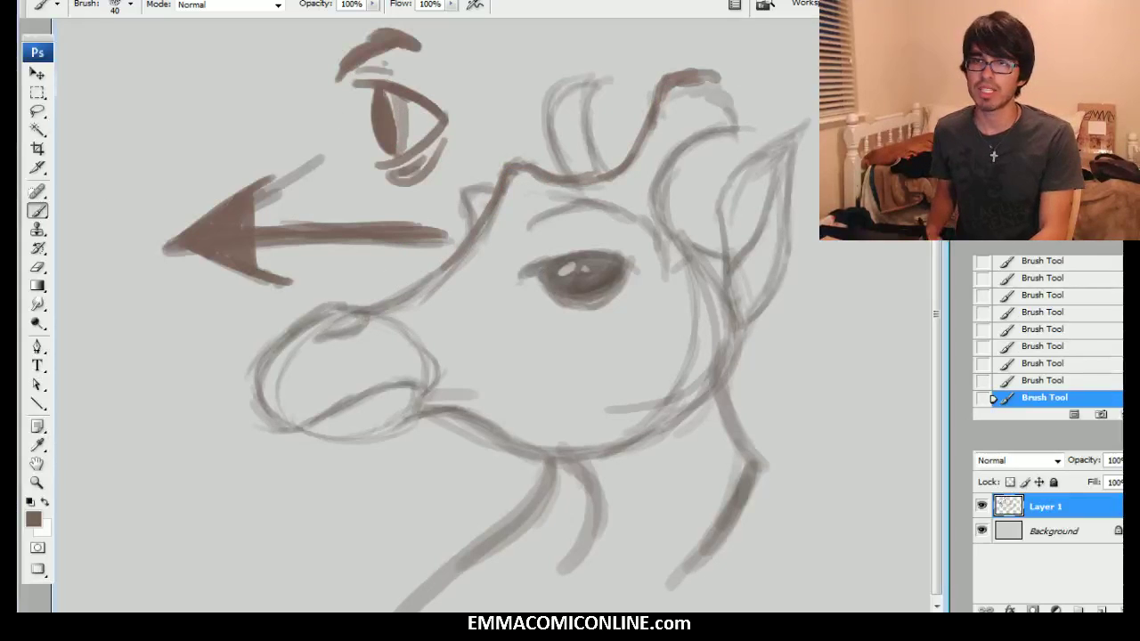
key(ctrl+plus)
key(bracketleft)
mouse_move(623, 223)
mouse_down()
mouse_move(524, 286)
mouse_move(499, 357)
mouse_up()
Try short hair strokes over the tip of the rear horn with a smaller brush
key(bracketleft)
mouse_move(622, 143)
mouse_down()
mouse_move(681, 82)
mouse_move(638, 126)
mouse_move(686, 90)
mouse_up()
mouse_move(644, 132)
mouse_down()
mouse_move(686, 106)
mouse_move(664, 120)
mouse_move(734, 118)
mouse_up()
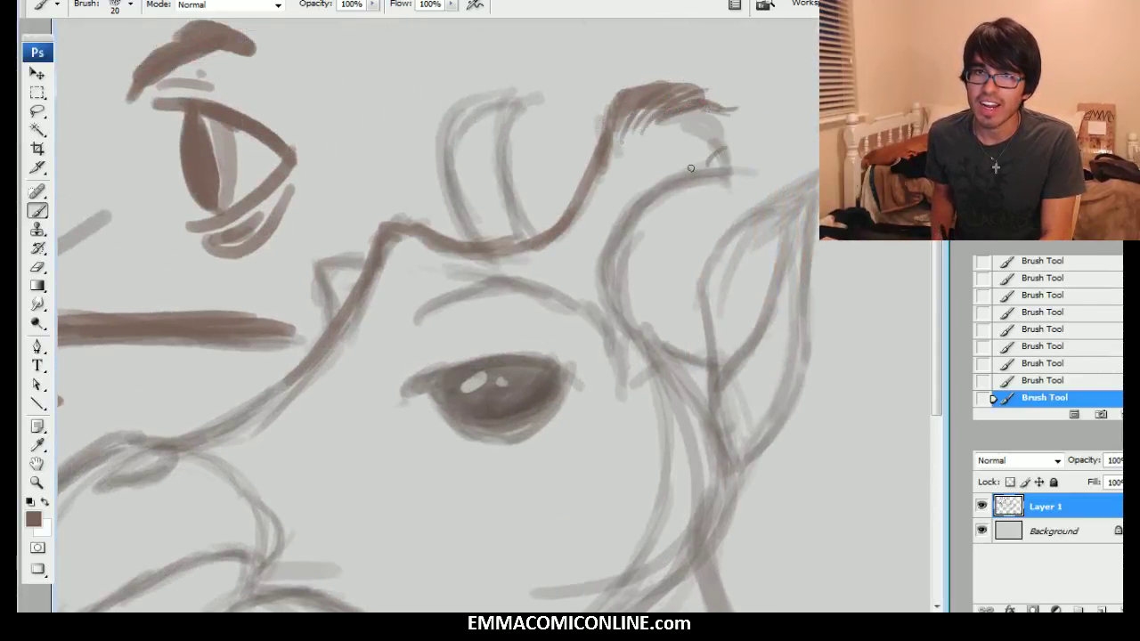
mouse_move(707, 169)
mouse_down()
mouse_move(753, 149)
mouse_move(762, 89)
mouse_move(700, 105)
mouse_move(771, 98)
mouse_up()
drag(764, 66, 763, 132)
mouse_move(713, 165)
mouse_down()
mouse_move(755, 173)
mouse_move(775, 150)
mouse_move(720, 210)
mouse_up()
Darken the rear horn's back edge and the front horn's sides, and erase the old tips of both horns
mouse_move(673, 185)
mouse_down()
mouse_move(713, 180)
mouse_move(621, 228)
mouse_up()
mouse_move(509, 206)
mouse_down()
mouse_move(522, 159)
mouse_move(531, 90)
mouse_move(511, 117)
mouse_move(498, 63)
mouse_move(487, 95)
mouse_up()
mouse_move(479, 236)
mouse_down()
mouse_move(432, 136)
mouse_move(444, 126)
mouse_move(428, 79)
mouse_move(438, 111)
mouse_move(457, 56)
mouse_move(451, 87)
mouse_move(486, 54)
mouse_move(539, 103)
mouse_move(519, 132)
mouse_move(530, 91)
mouse_move(518, 76)
mouse_move(532, 93)
mouse_move(509, 59)
mouse_up()
key(e)
mouse_move(476, 115)
mouse_down()
mouse_move(438, 89)
mouse_move(535, 89)
mouse_up()
mouse_move(702, 153)
mouse_down()
mouse_move(686, 118)
mouse_move(750, 104)
mouse_move(696, 105)
mouse_move(669, 145)
mouse_up()
Outline a bumpy, rounded tuft on top of the front horn with brush size 30
mouse_move(434, 130)
mouse_down()
mouse_move(440, 137)
mouse_move(415, 118)
mouse_up()
mouse_move(415, 119)
mouse_down()
mouse_move(410, 96)
mouse_move(424, 74)
mouse_up()
drag(514, 45, 528, 58)
key(])
mouse_move(526, 167)
mouse_down()
mouse_move(545, 134)
mouse_move(535, 156)
mouse_move(551, 64)
mouse_move(532, 43)
mouse_move(500, 43)
mouse_move(511, 51)
mouse_move(501, 39)
mouse_move(446, 61)
mouse_up()
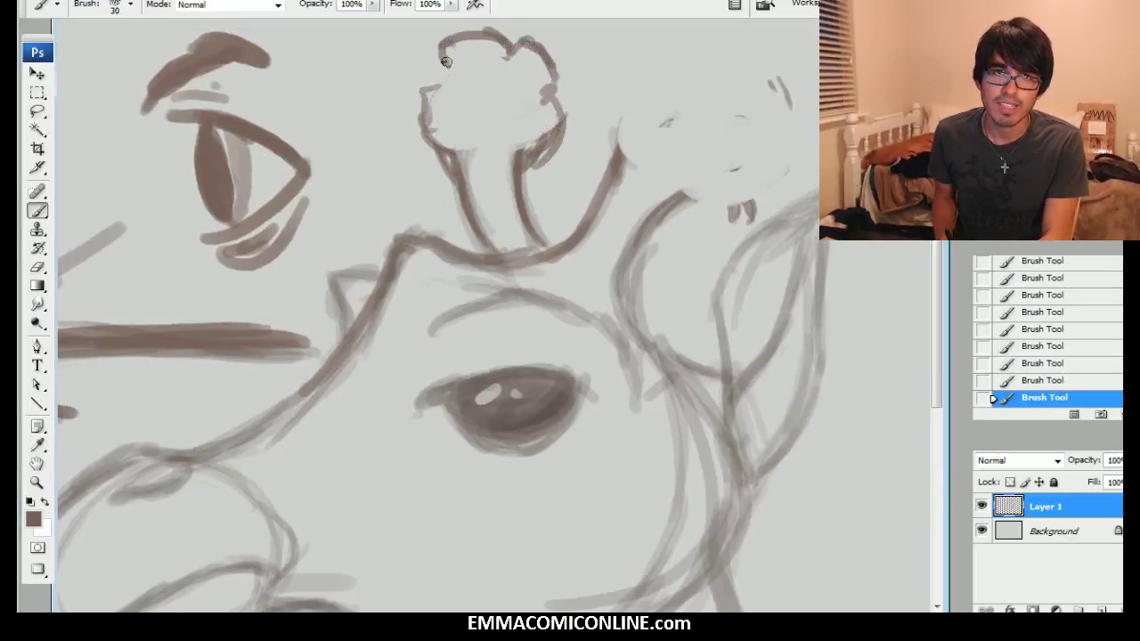
drag(532, 149, 553, 98)
Shade the back half of the front horn's tuft with a larger brush
key(bracketright)
key(bracketright)
key(bracketright)
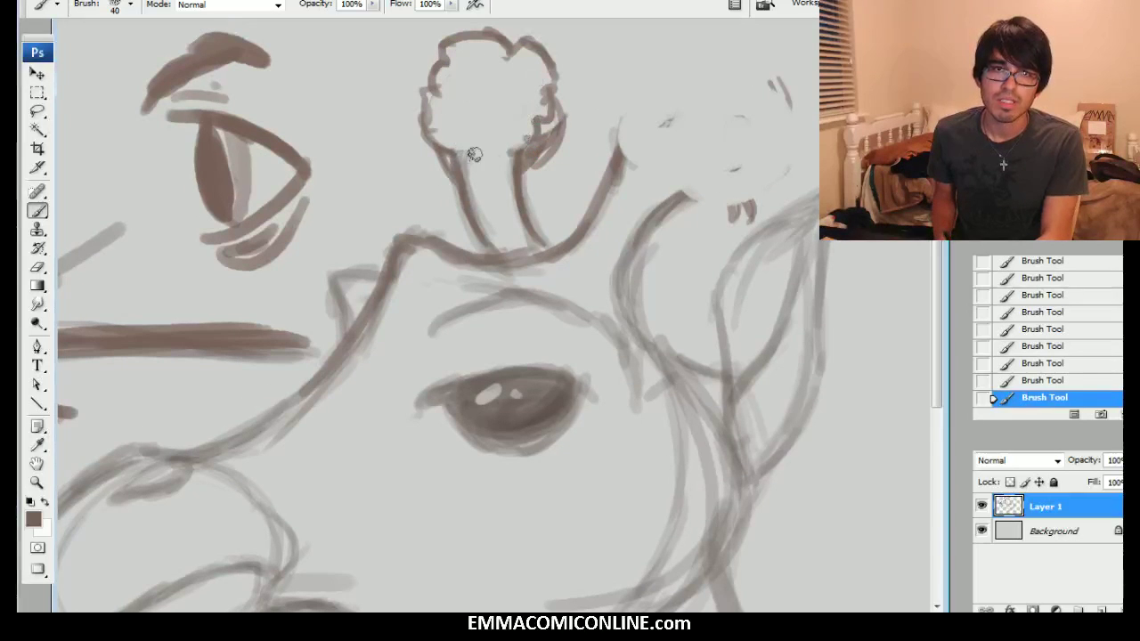
mouse_move(508, 178)
mouse_down()
mouse_move(542, 112)
mouse_move(529, 145)
mouse_move(535, 81)
mouse_move(499, 94)
mouse_move(513, 92)
mouse_move(496, 116)
mouse_move(512, 67)
mouse_up()
key(bracketright)
key(bracketright)
key(bracketleft)
Outline a larger rounded tuft on the rear horn and shade its underside with a broad brush
mouse_move(627, 153)
mouse_down()
mouse_move(625, 80)
mouse_move(680, 54)
mouse_move(671, 41)
mouse_move(699, 57)
mouse_move(691, 43)
mouse_move(737, 43)
mouse_move(774, 89)
mouse_move(765, 117)
mouse_move(780, 151)
mouse_move(750, 197)
mouse_move(711, 190)
mouse_move(718, 205)
mouse_move(700, 194)
mouse_move(750, 160)
mouse_up()
key(bracketleft)
key(bracketright)
key(bracketright)
key(bracketright)
key(bracketright)
mouse_move(661, 189)
mouse_down()
mouse_move(617, 156)
mouse_move(727, 180)
mouse_move(672, 163)
mouse_move(729, 169)
mouse_move(767, 154)
mouse_move(721, 150)
mouse_move(749, 89)
mouse_move(625, 135)
mouse_move(702, 136)
mouse_move(749, 80)
mouse_move(704, 62)
mouse_move(718, 95)
mouse_move(684, 87)
mouse_up()
key(bracketright)
key(bracketleft)
key(bracketleft)
mouse_move(505, 136)
mouse_down()
mouse_move(474, 163)
mouse_move(511, 163)
mouse_up()
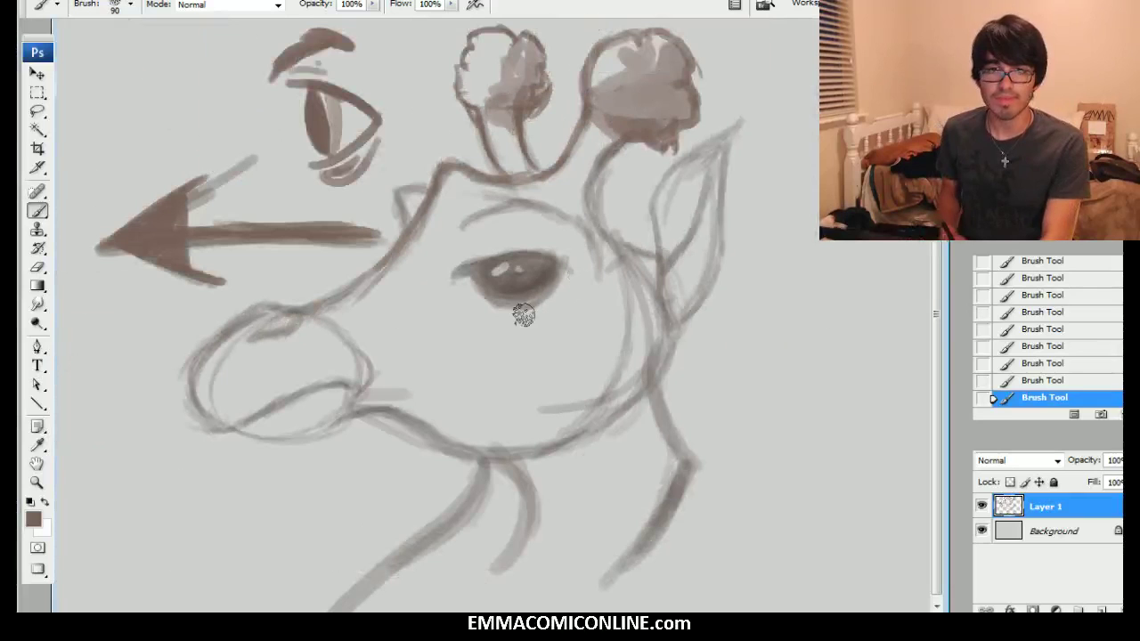
Outline the lower lip and the mouth corner with brush size 40, adding a short line behind the corner
key(bracketleft)
key(bracketleft)
mouse_move(372, 414)
mouse_down()
mouse_move(289, 445)
mouse_move(236, 433)
mouse_move(333, 378)
mouse_up()
key(bracketleft)
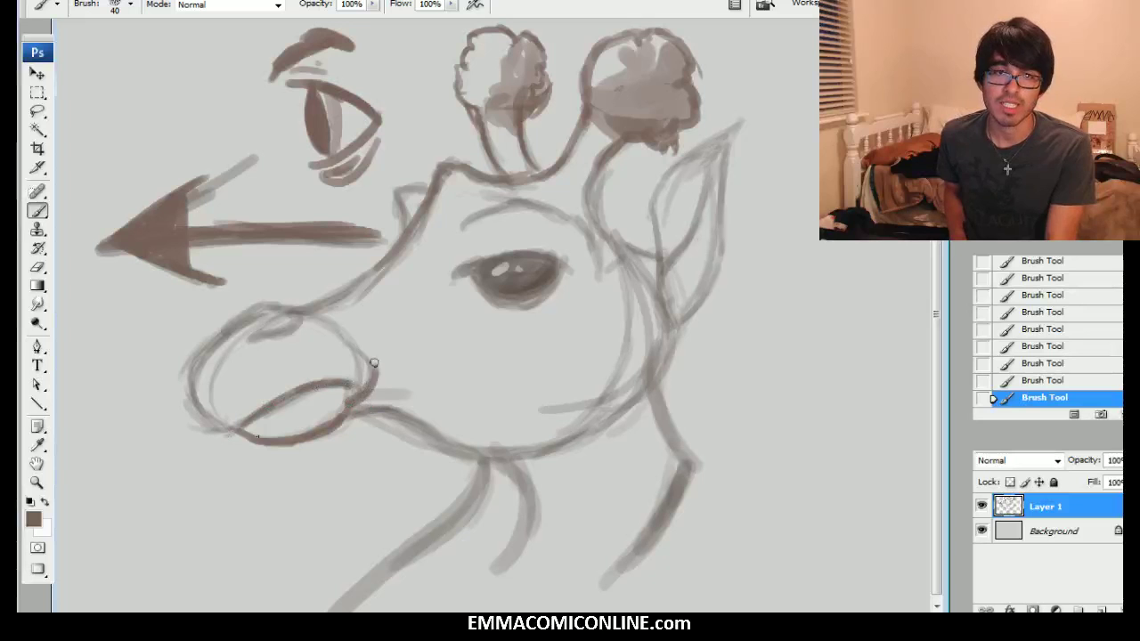
drag(353, 402, 440, 391)
Undo the last brush stroke and extend the mouth-corner line back and down across the cheek with brush size 45
key(ctrl+minus)
key(bracketright)
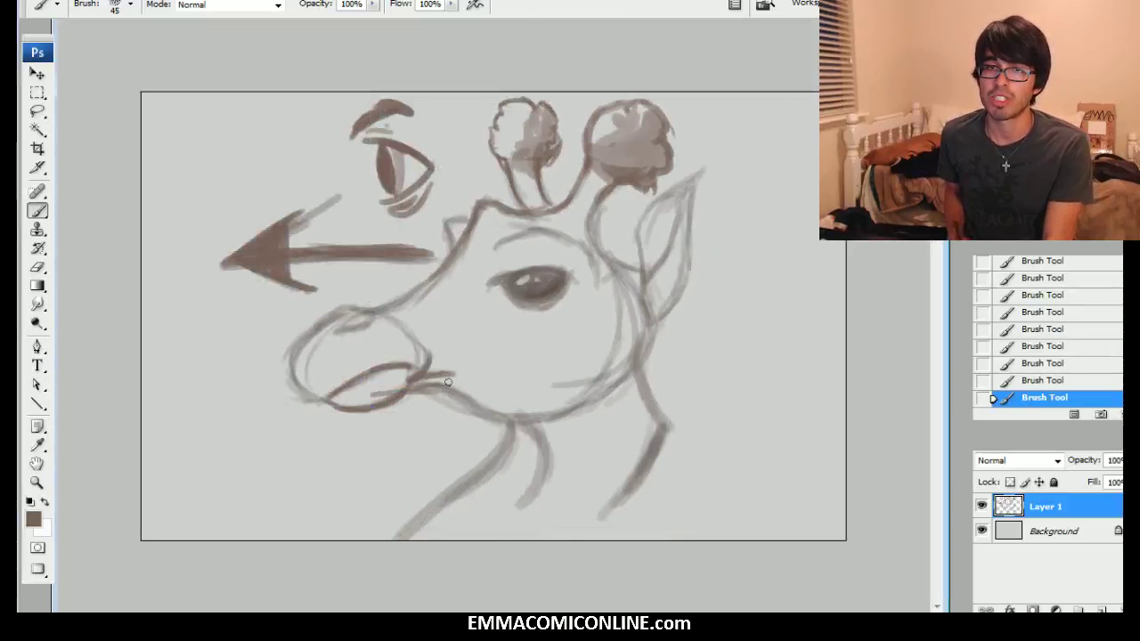
key(ctrl+plus)
click(1044, 380)
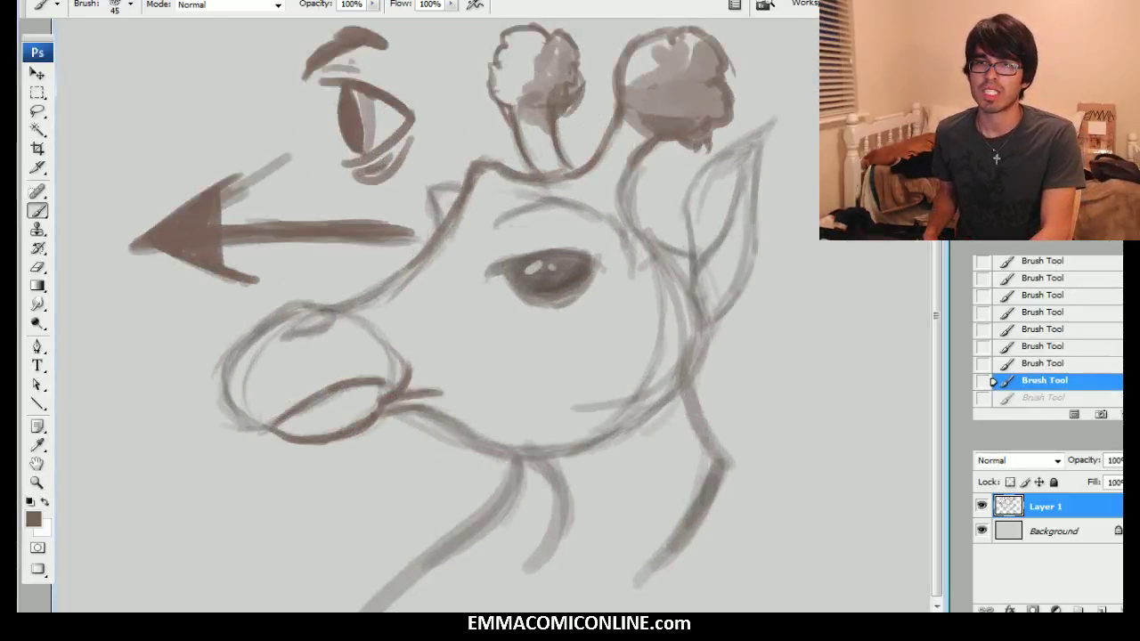
key(ctrl+plus)
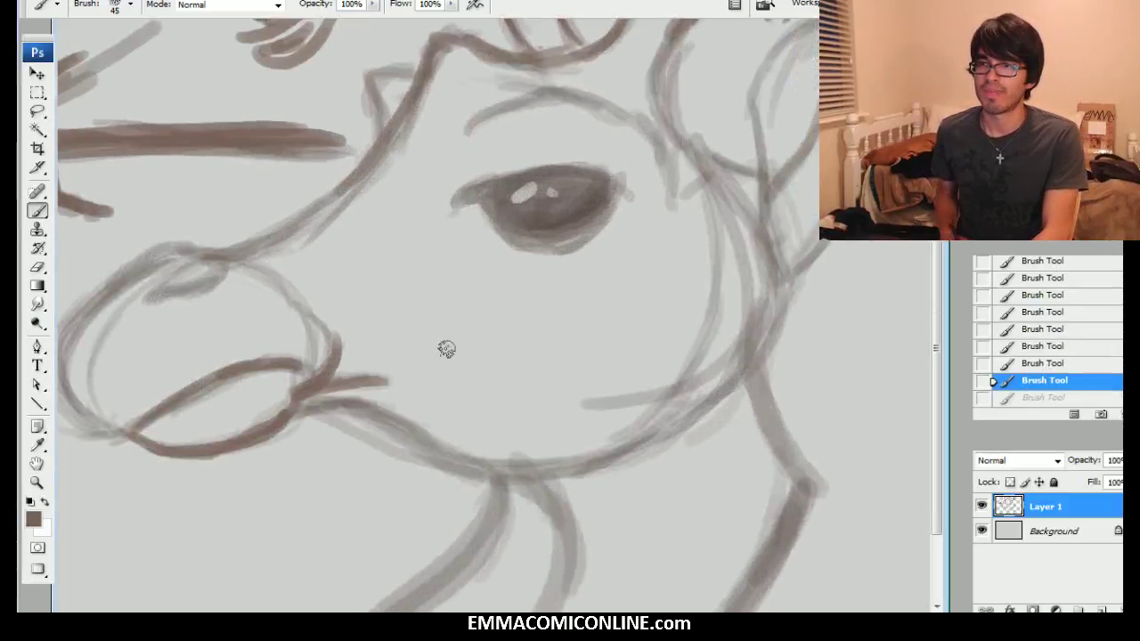
mouse_move(343, 385)
mouse_down()
mouse_move(375, 392)
mouse_move(463, 413)
mouse_up()
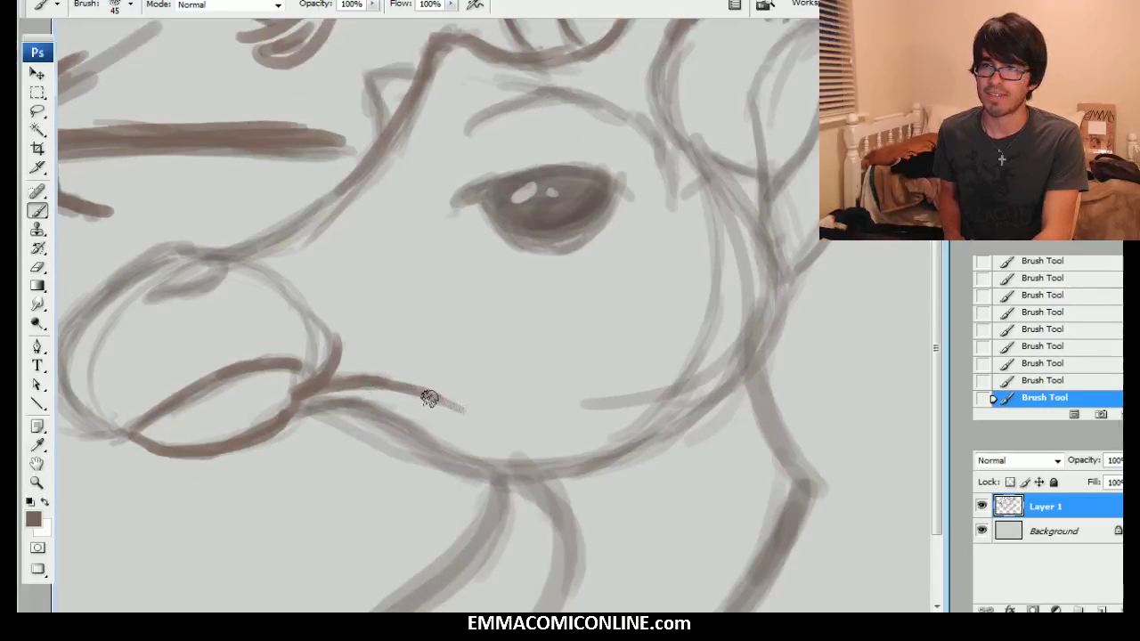
drag(399, 383, 533, 427)
mouse_move(460, 413)
mouse_down()
mouse_move(565, 424)
mouse_move(509, 425)
mouse_move(570, 415)
mouse_up()
Soften the end of the cheek line and erase the old inner jaw construction curves
key(bracketright)
key(bracketright)
key(bracketright)
drag(568, 416, 492, 383)
drag(490, 385, 468, 366)
key(bracketright)
key(bracketright)
mouse_move(572, 406)
mouse_down()
mouse_move(660, 377)
mouse_move(622, 395)
mouse_move(674, 330)
mouse_up()
key(bracketleft)
key(bracketleft)
key(bracketleft)
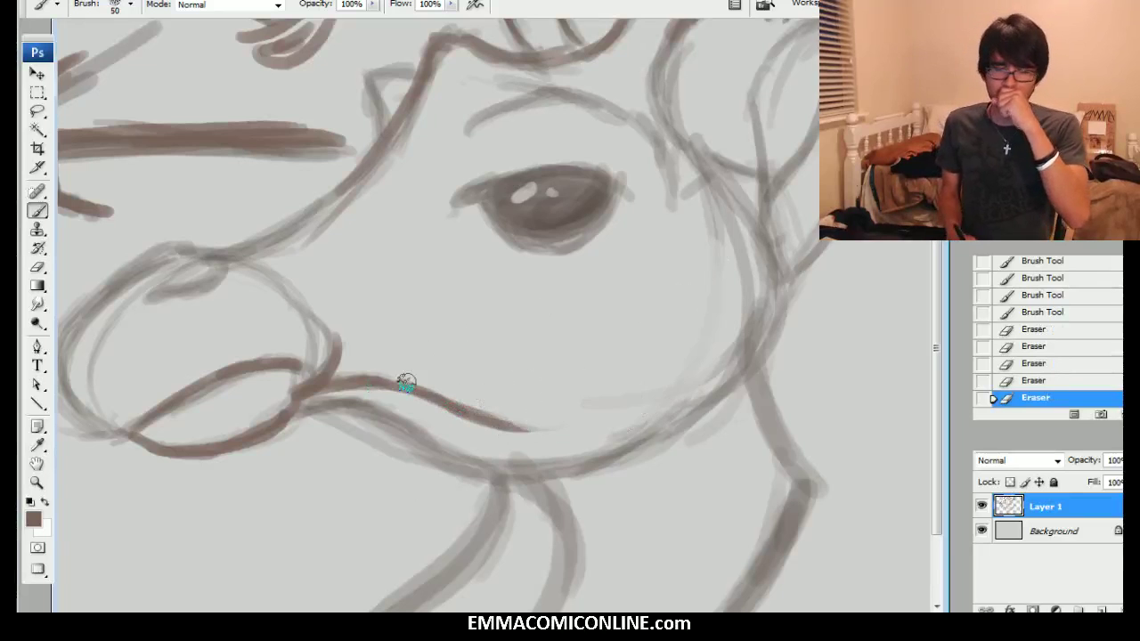
Darken and thicken the lower jaw line from the mouth corner back to the throat
drag(312, 405, 386, 393)
key(p)
key(ctrl+z)
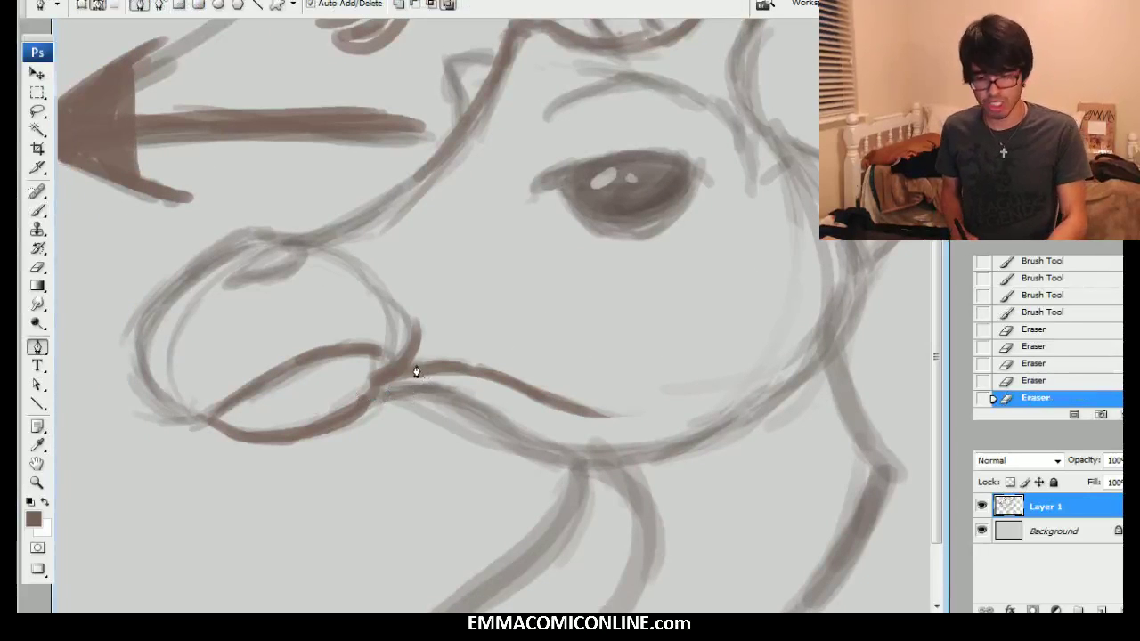
key(b)
mouse_move(374, 392)
mouse_down()
mouse_move(456, 403)
mouse_move(583, 463)
mouse_up()
drag(517, 430, 545, 440)
drag(533, 435, 561, 449)
mouse_move(448, 401)
mouse_down()
mouse_move(506, 435)
mouse_move(603, 461)
mouse_up()
drag(521, 437, 606, 461)
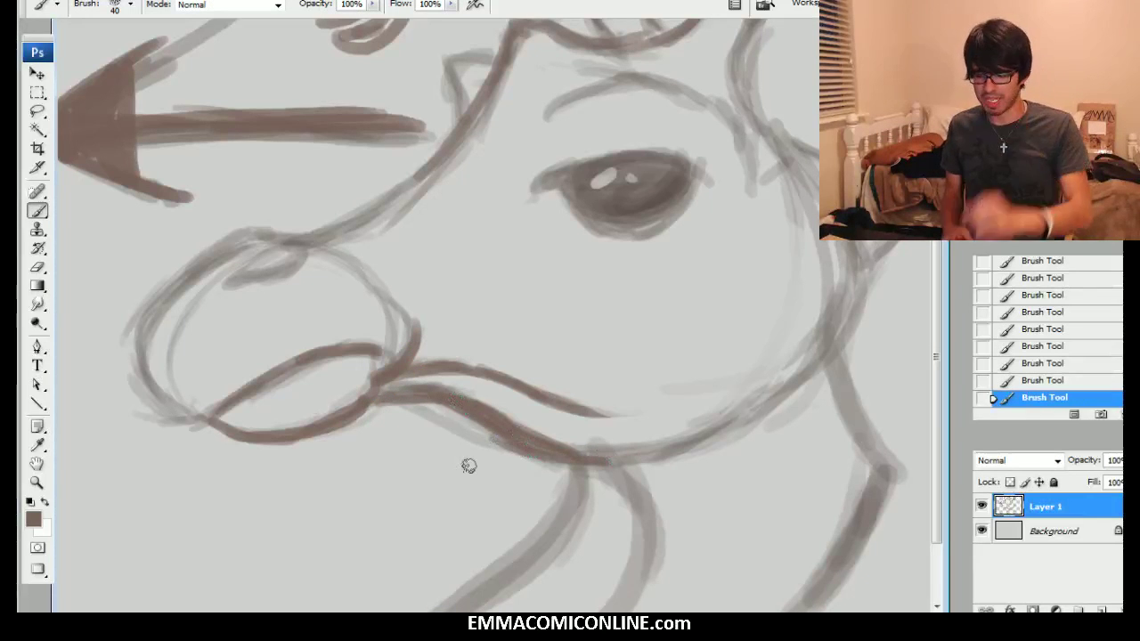
Erase the front end of the jaw line and redraw it so it joins the lower lip
mouse_move(407, 382)
mouse_down()
mouse_move(512, 410)
mouse_move(428, 390)
mouse_move(463, 390)
mouse_move(501, 396)
mouse_move(369, 392)
mouse_up()
drag(448, 387, 426, 383)
mouse_move(489, 426)
mouse_down()
mouse_move(448, 400)
mouse_move(472, 417)
mouse_move(389, 405)
mouse_up()
drag(431, 409, 372, 408)
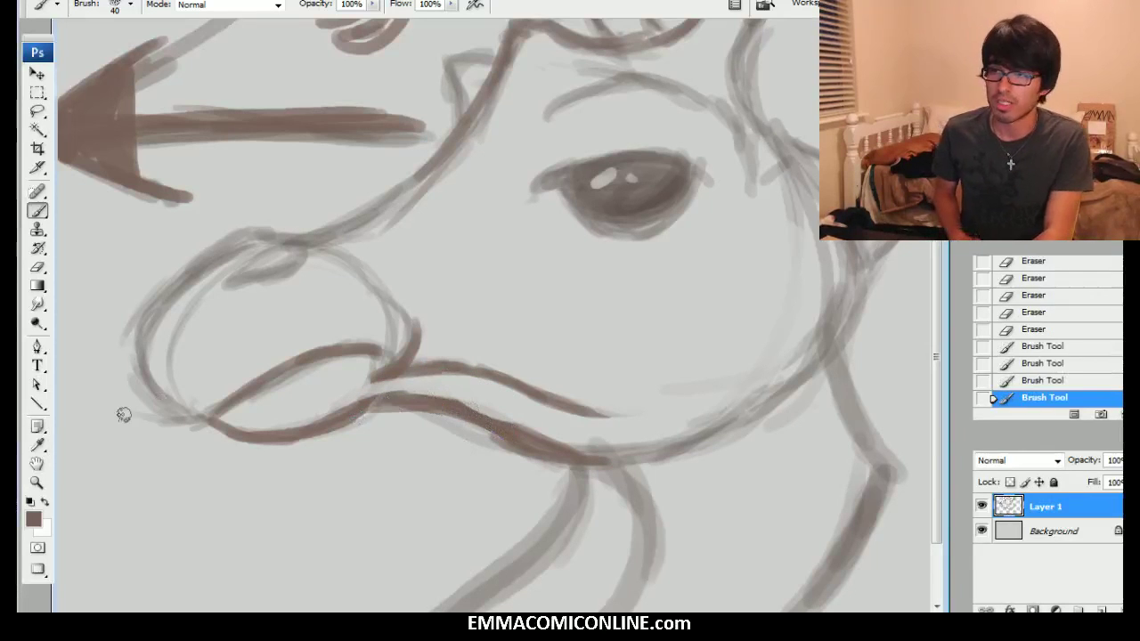
Darken the front outline of the muzzle from the upper lip up toward the nose
mouse_move(201, 405)
mouse_down()
mouse_move(173, 402)
mouse_move(130, 349)
mouse_up()
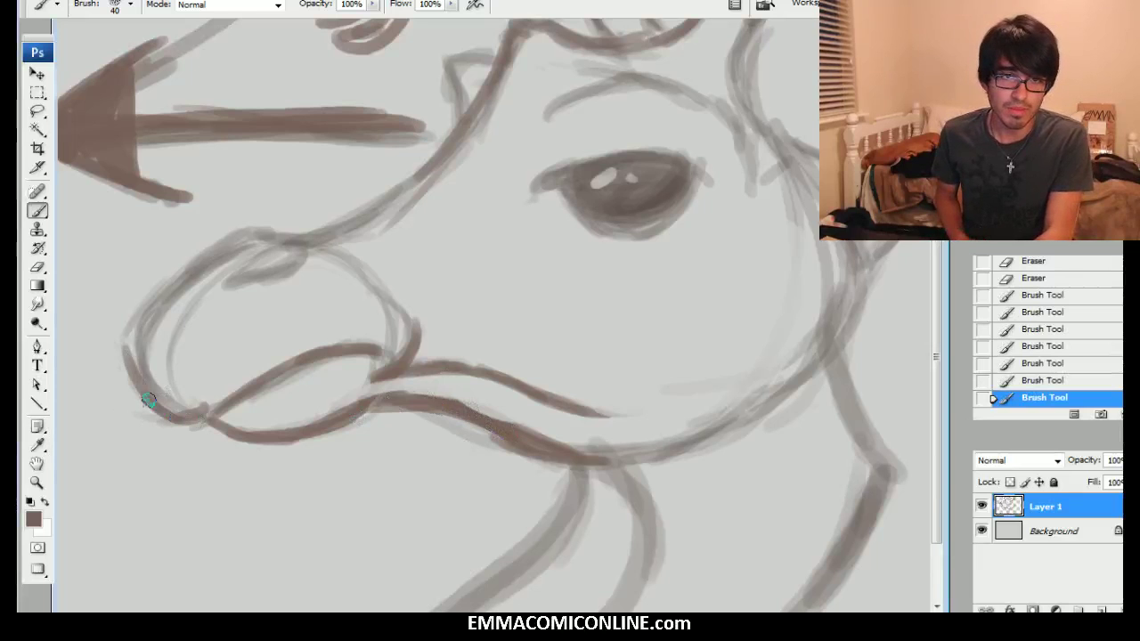
drag(147, 410, 193, 267)
drag(160, 361, 146, 294)
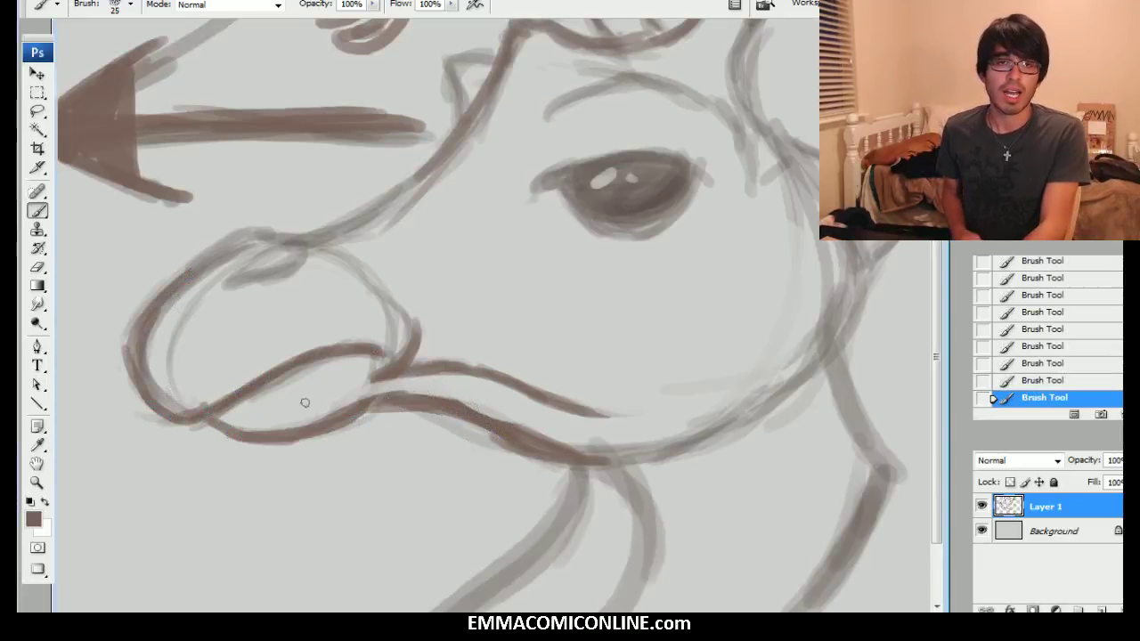
Erase around the back end of the mouth line and redraw it as a cleaner, thinner stroke
key(e)
mouse_move(369, 369)
mouse_down()
mouse_move(389, 339)
mouse_move(320, 385)
mouse_up()
mouse_move(363, 347)
mouse_down()
mouse_move(385, 359)
mouse_move(348, 348)
mouse_up()
drag(357, 347, 319, 357)
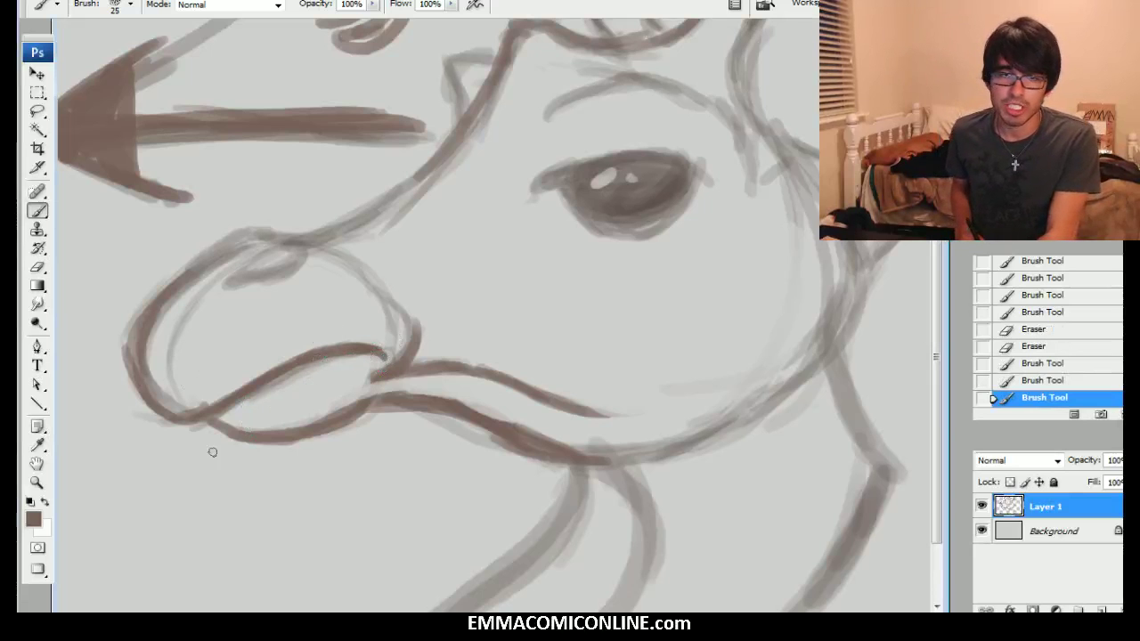
Draw a fringe of thin whiskers hanging from the lower lip
drag(236, 415, 178, 486)
drag(237, 412, 211, 491)
mouse_move(248, 410)
mouse_down()
mouse_move(225, 504)
mouse_move(252, 495)
mouse_up()
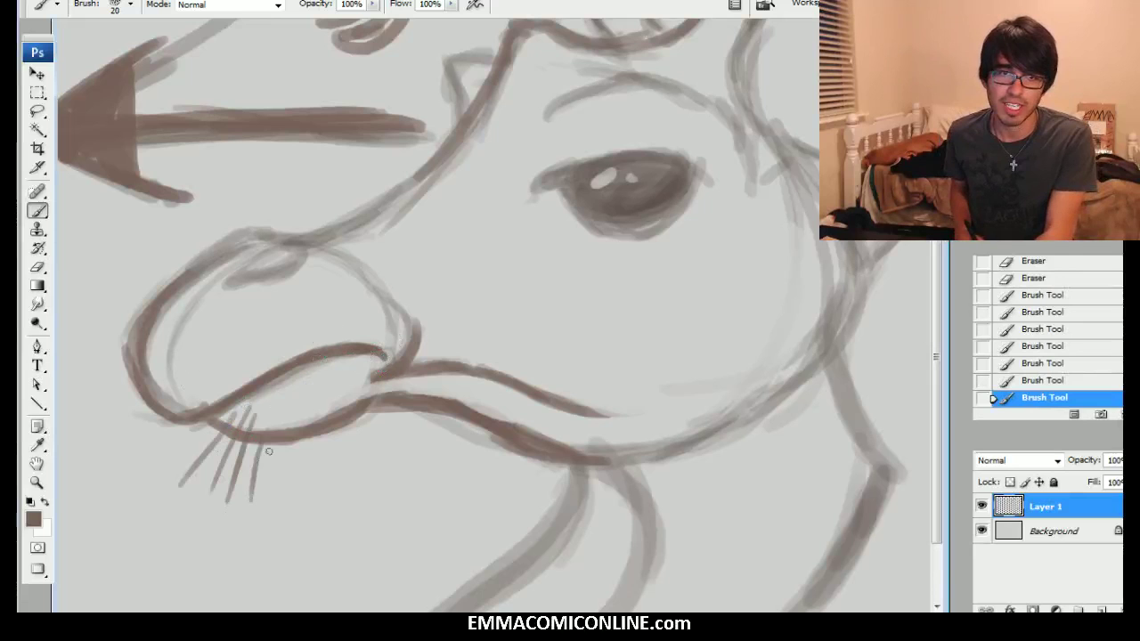
drag(277, 422, 272, 501)
drag(290, 424, 308, 503)
mouse_move(342, 426)
mouse_down()
mouse_move(354, 451)
mouse_move(330, 469)
mouse_up()
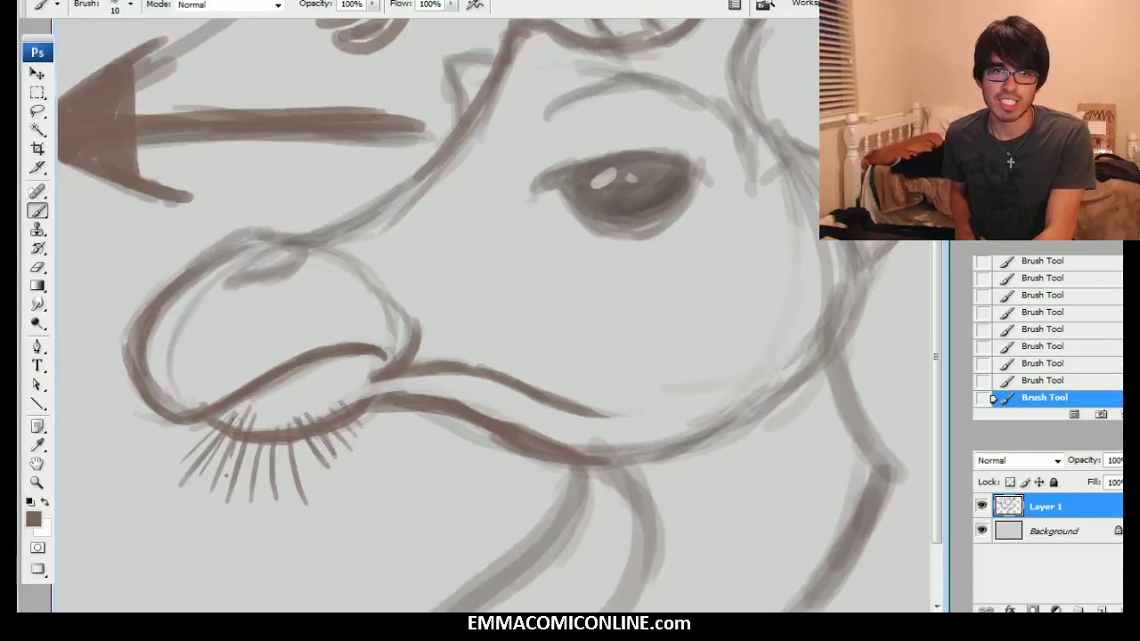
drag(311, 436, 347, 486)
drag(351, 422, 366, 453)
Add short hairs beneath the jaw line and a small shading mark on the lower lip
mouse_move(365, 413)
mouse_down()
mouse_move(388, 445)
mouse_move(418, 426)
mouse_move(451, 450)
mouse_up()
drag(450, 414, 475, 467)
drag(475, 428, 489, 476)
mouse_move(495, 433)
mouse_down()
mouse_move(501, 467)
mouse_move(531, 481)
mouse_move(532, 501)
mouse_up()
drag(560, 466, 550, 497)
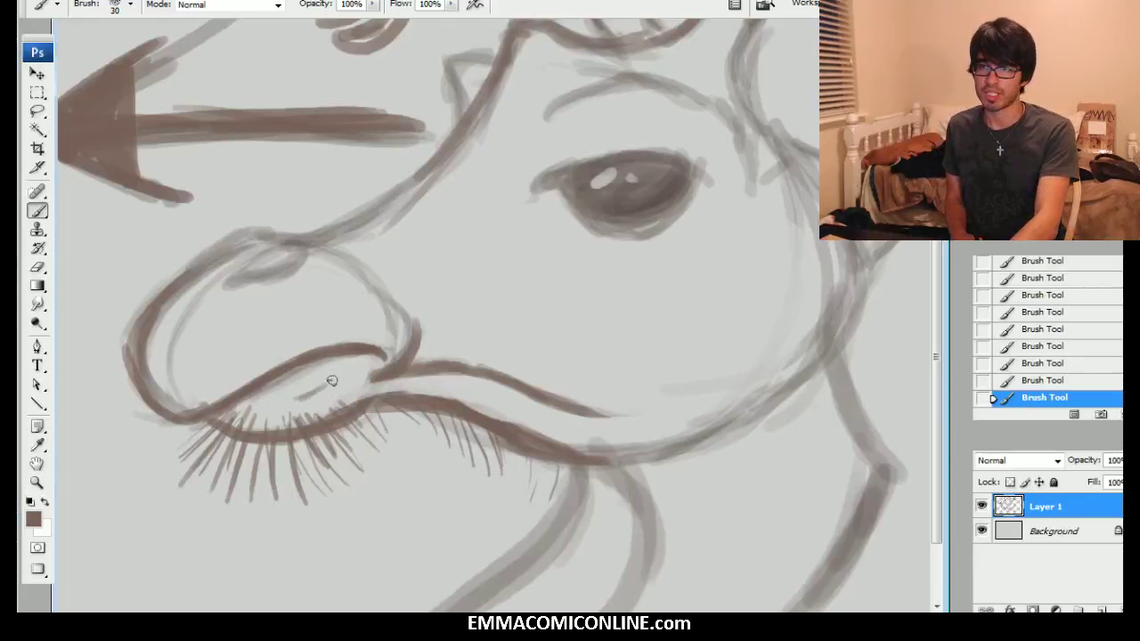
drag(343, 383, 301, 399)
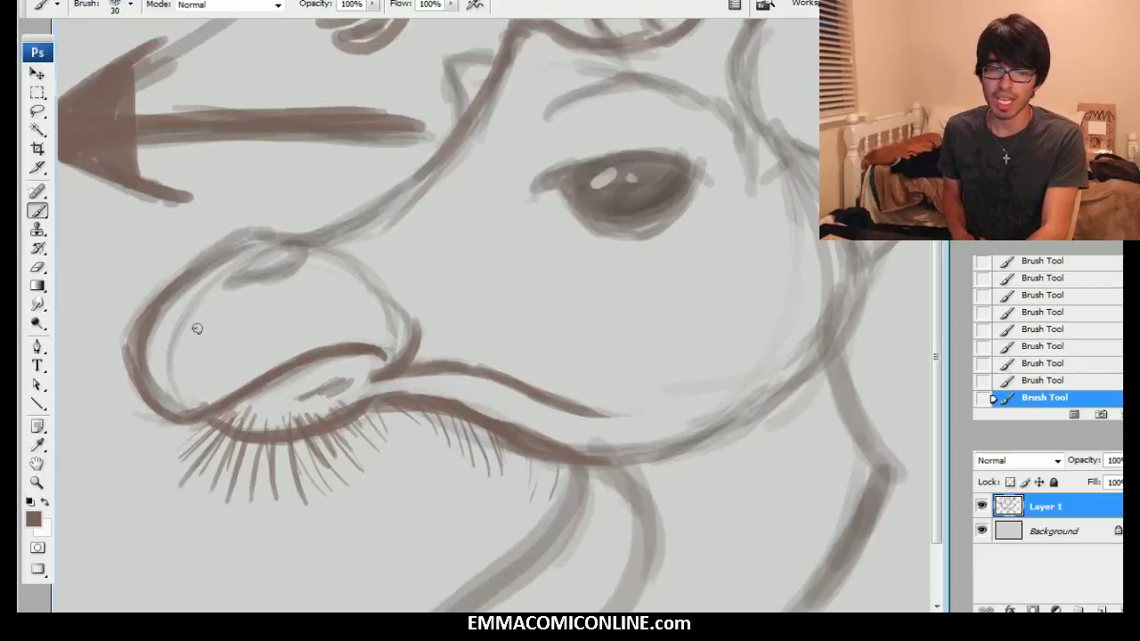
Dot whisker spots across the muzzle and draw short whiskers off its front edge
click(227, 328)
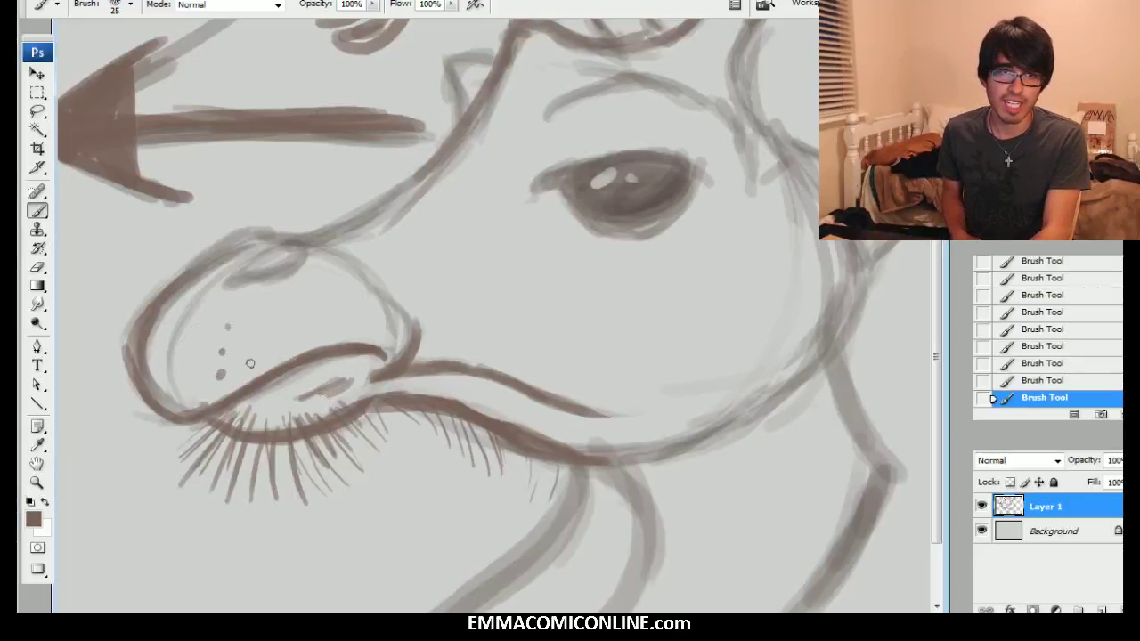
click(300, 317)
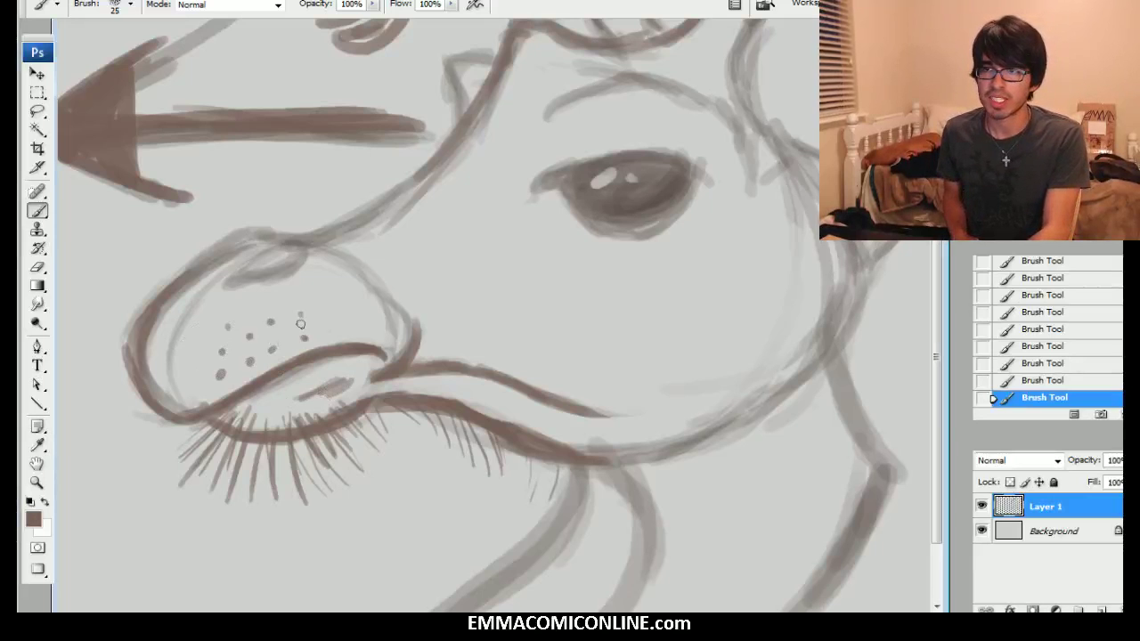
click(343, 329)
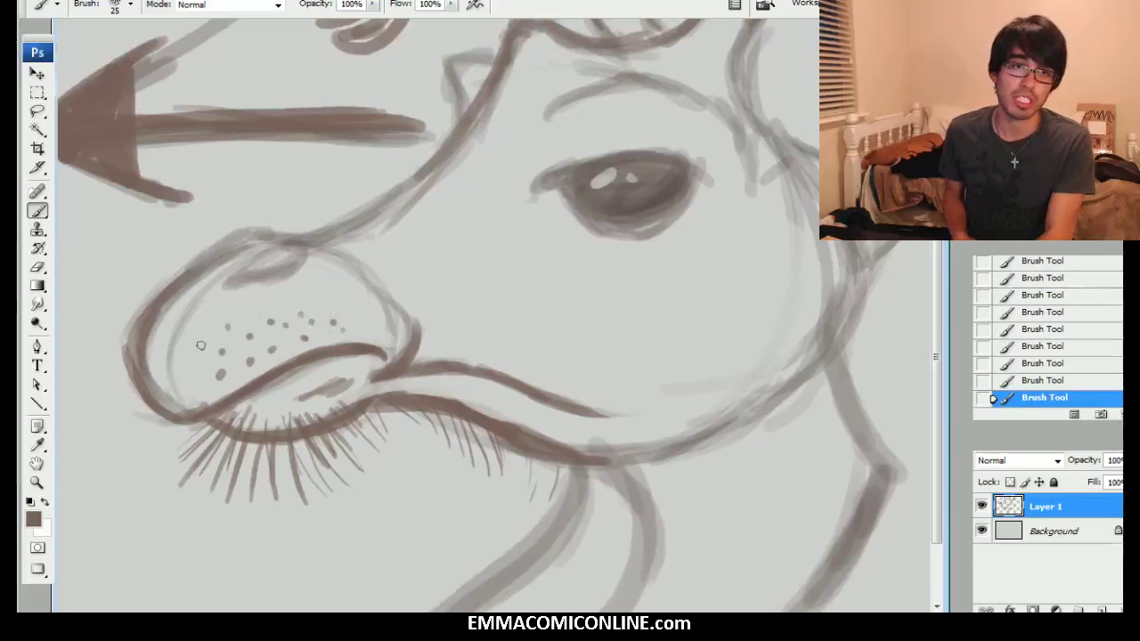
click(190, 389)
click(183, 368)
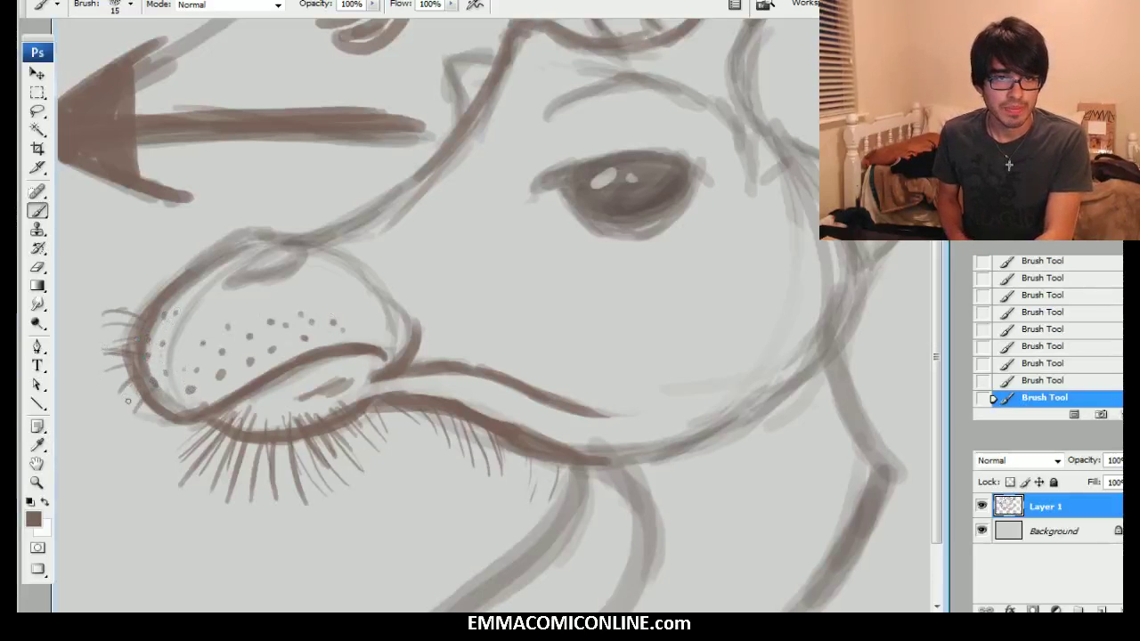
drag(133, 350, 94, 354)
mouse_move(128, 353)
mouse_down()
mouse_move(69, 356)
mouse_move(87, 381)
mouse_up()
Draw the near side of a moustache above the mouth, curving over the lips and hanging below the chin
drag(300, 308, 232, 348)
mouse_move(287, 331)
mouse_down()
mouse_move(227, 354)
mouse_move(235, 365)
mouse_up()
mouse_move(274, 368)
mouse_down()
mouse_move(233, 374)
mouse_move(301, 344)
mouse_move(335, 344)
mouse_up()
key(bracketright)
key(bracketright)
mouse_move(251, 351)
mouse_down()
mouse_move(335, 346)
mouse_move(346, 413)
mouse_up()
key(bracketright)
key(bracketright)
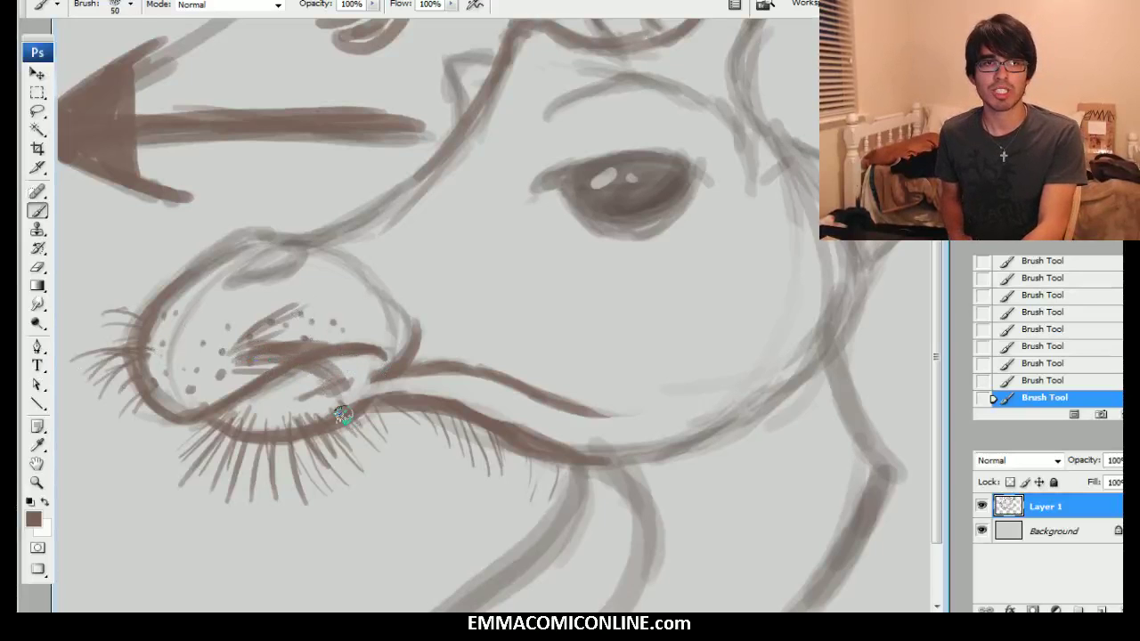
drag(301, 366, 335, 468)
mouse_move(320, 386)
mouse_down()
mouse_move(333, 517)
mouse_move(342, 543)
mouse_move(389, 562)
mouse_move(372, 576)
mouse_up()
Draw the far moustache strand off the muzzle front, thicken both strands with curled ends and erase their stray edges
key(bracketleft)
key(bracketleft)
mouse_move(283, 349)
mouse_down()
mouse_move(241, 364)
mouse_move(336, 327)
mouse_up()
mouse_move(155, 350)
mouse_down()
mouse_move(133, 369)
mouse_move(137, 425)
mouse_move(196, 517)
mouse_move(183, 509)
mouse_move(120, 580)
mouse_move(171, 572)
mouse_move(127, 415)
mouse_move(186, 533)
mouse_move(126, 348)
mouse_move(125, 404)
mouse_up()
key(bracketright)
mouse_move(259, 342)
mouse_down()
mouse_move(316, 361)
mouse_move(349, 448)
mouse_up()
mouse_move(332, 388)
mouse_down()
mouse_move(375, 549)
mouse_move(402, 570)
mouse_up()
mouse_move(253, 347)
mouse_down()
mouse_move(325, 314)
mouse_move(304, 317)
mouse_move(332, 330)
mouse_move(262, 305)
mouse_up()
mouse_move(83, 384)
mouse_down()
mouse_move(112, 324)
mouse_move(97, 319)
mouse_move(120, 305)
mouse_up()
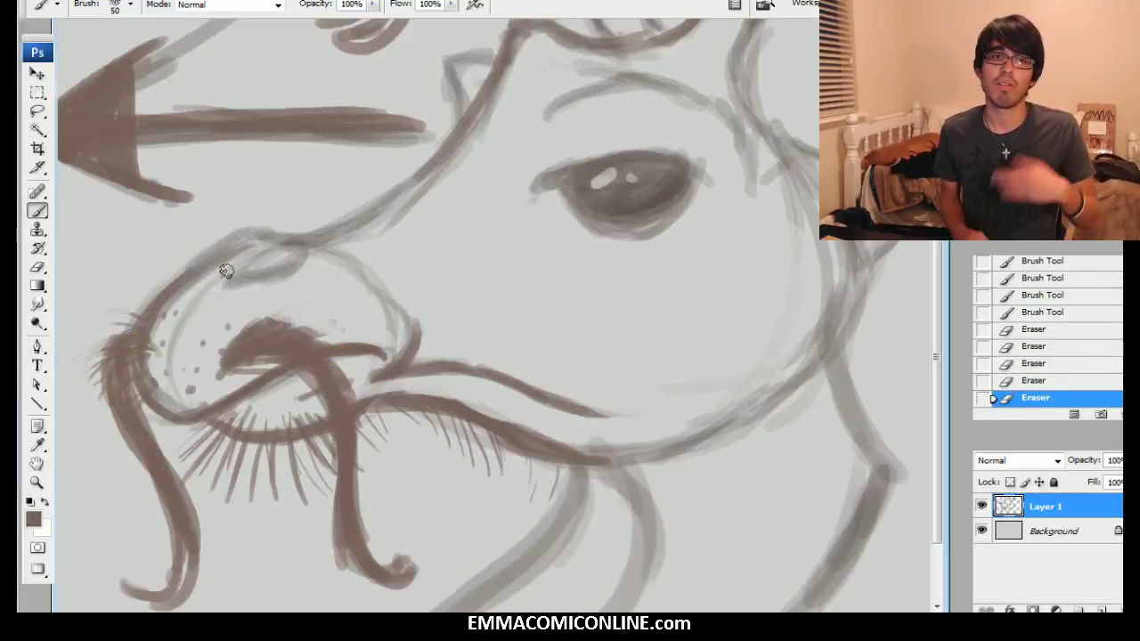
Darken the near moustache strand above the mouth and flick its lower end outward
mouse_move(220, 377)
mouse_down()
mouse_move(253, 356)
mouse_move(230, 380)
mouse_move(266, 339)
mouse_move(254, 351)
mouse_move(283, 357)
mouse_up()
key(bracketleft)
mouse_move(313, 374)
mouse_down()
mouse_move(347, 450)
mouse_move(340, 406)
mouse_up()
mouse_move(374, 499)
mouse_down()
mouse_move(418, 414)
mouse_move(460, 499)
mouse_move(451, 487)
mouse_move(507, 481)
mouse_move(437, 507)
mouse_up()
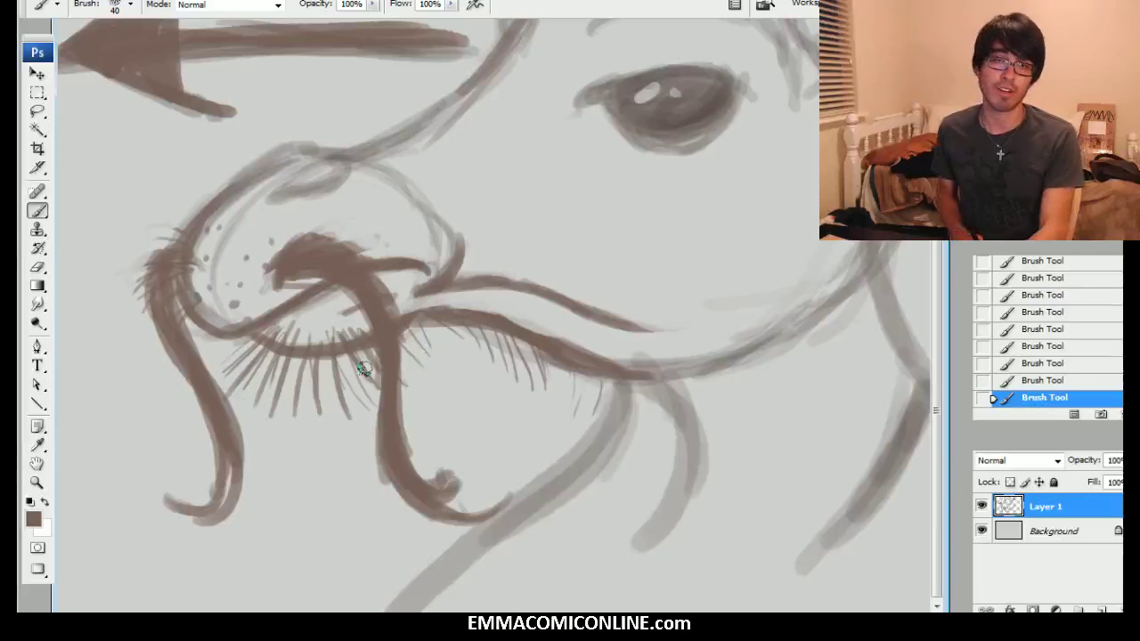
Thicken the far moustache strand, adding loose hairs along its inner side and flicked tips at its lower end
drag(220, 491, 215, 511)
mouse_move(228, 424)
mouse_down()
mouse_move(229, 476)
mouse_move(216, 512)
mouse_move(207, 503)
mouse_up()
key(bracketright)
drag(166, 294, 223, 374)
drag(184, 317, 262, 424)
mouse_move(204, 360)
mouse_down()
mouse_move(261, 450)
mouse_move(253, 495)
mouse_up()
drag(223, 404, 200, 541)
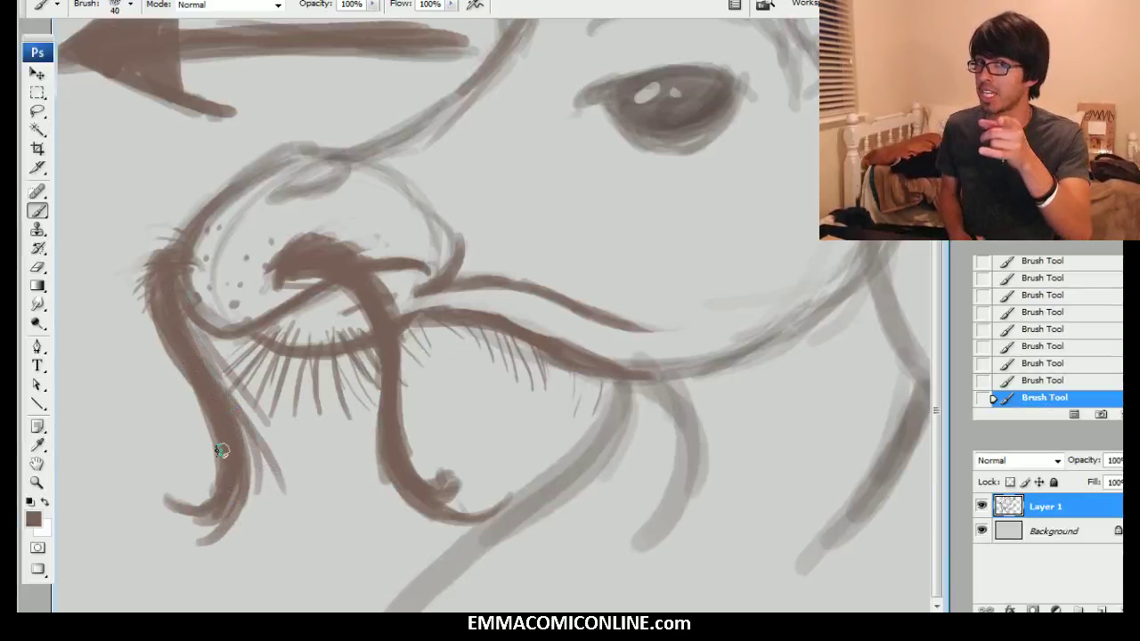
key(bracketleft)
mouse_move(225, 504)
mouse_down()
mouse_move(190, 541)
mouse_move(228, 484)
mouse_move(216, 519)
mouse_move(223, 448)
mouse_move(170, 531)
mouse_up()
drag(209, 527, 144, 519)
Thicken the near moustache strand along its lower curve and up to the mouth
key(bracketright)
drag(389, 468, 465, 534)
drag(400, 493, 454, 528)
drag(390, 459, 361, 277)
mouse_move(388, 392)
mouse_down()
mouse_move(351, 284)
mouse_move(390, 377)
mouse_move(354, 303)
mouse_move(315, 265)
mouse_up()
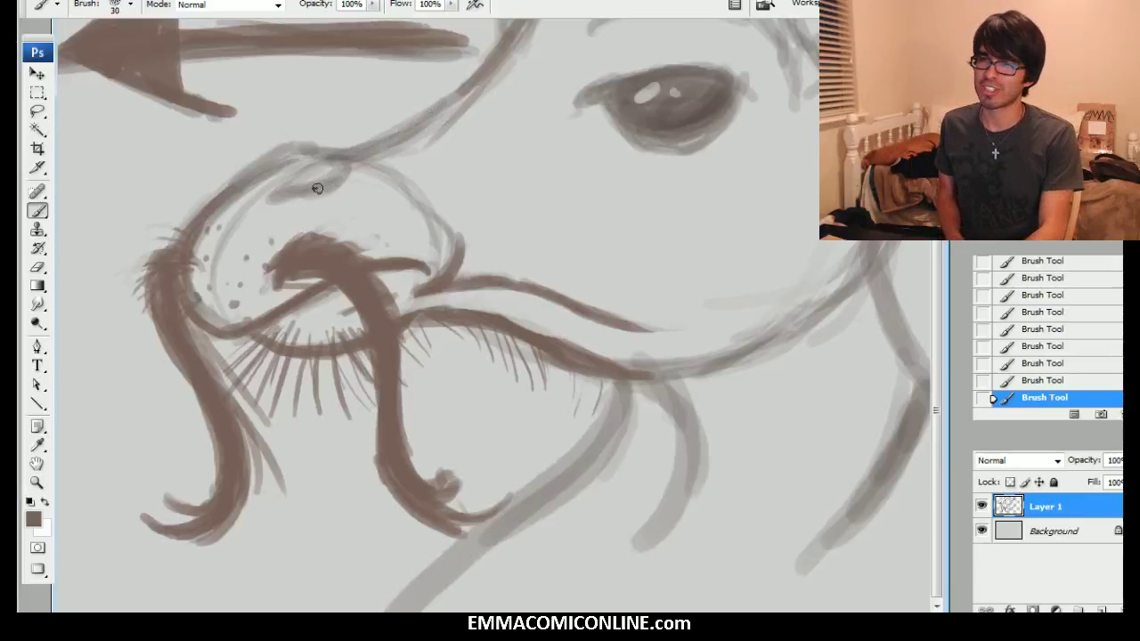
Fill the nostril darker and outline the top edge of the nose above it
mouse_move(292, 196)
mouse_down()
mouse_move(341, 178)
mouse_move(278, 198)
mouse_move(338, 175)
mouse_move(317, 185)
mouse_up()
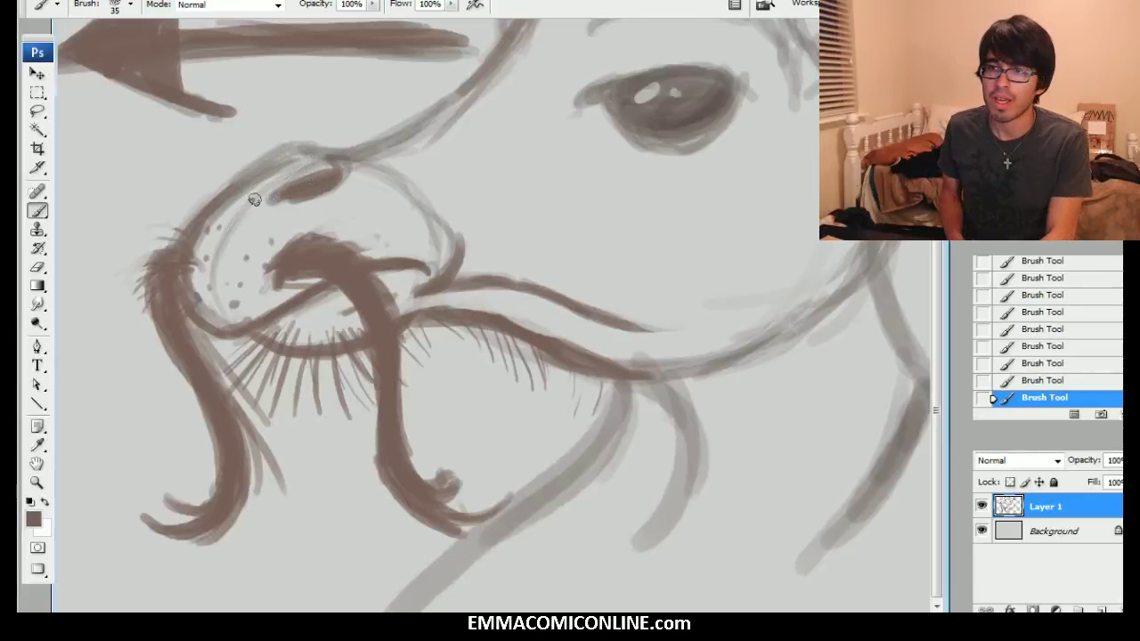
mouse_move(261, 190)
mouse_down()
mouse_move(313, 155)
mouse_move(341, 154)
mouse_up()
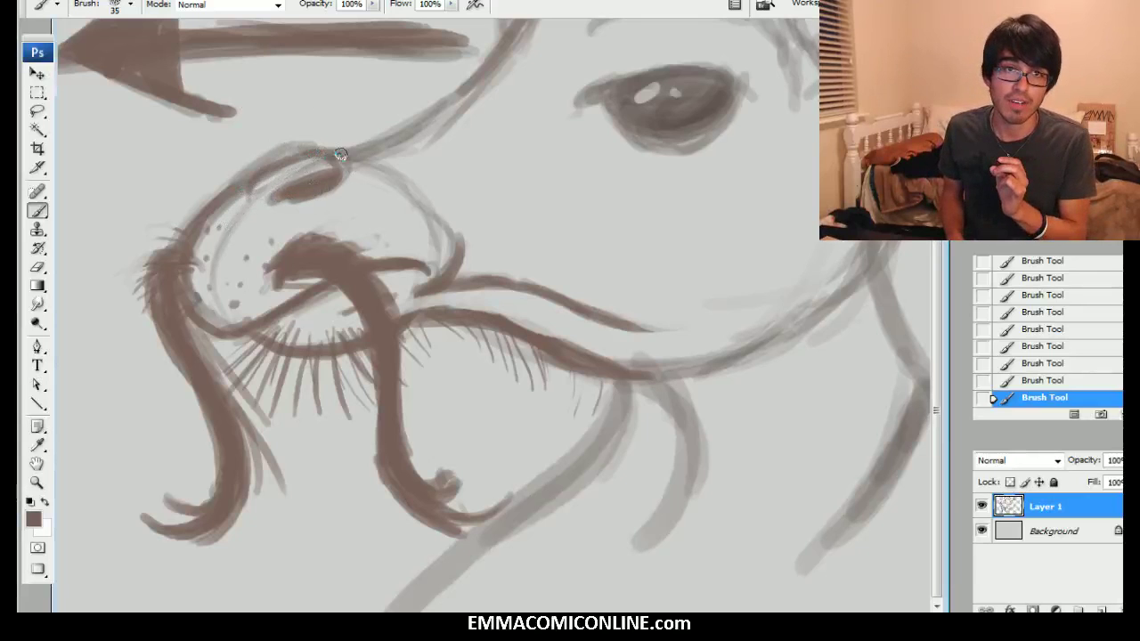
mouse_move(212, 198)
mouse_down()
mouse_move(255, 158)
mouse_move(283, 151)
mouse_up()
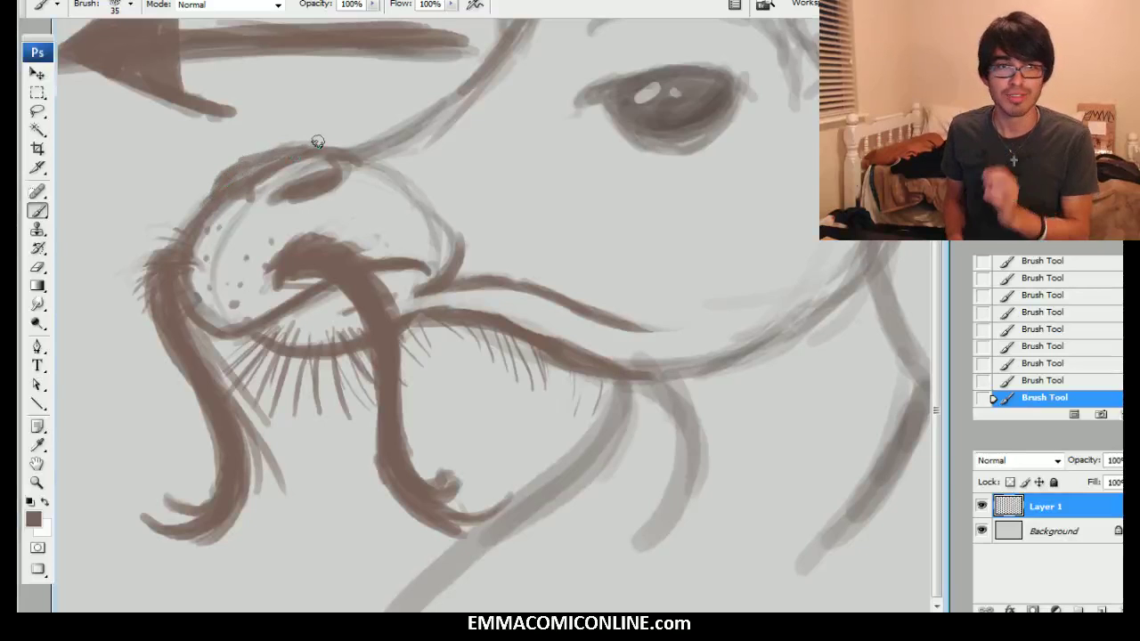
drag(226, 185, 288, 155)
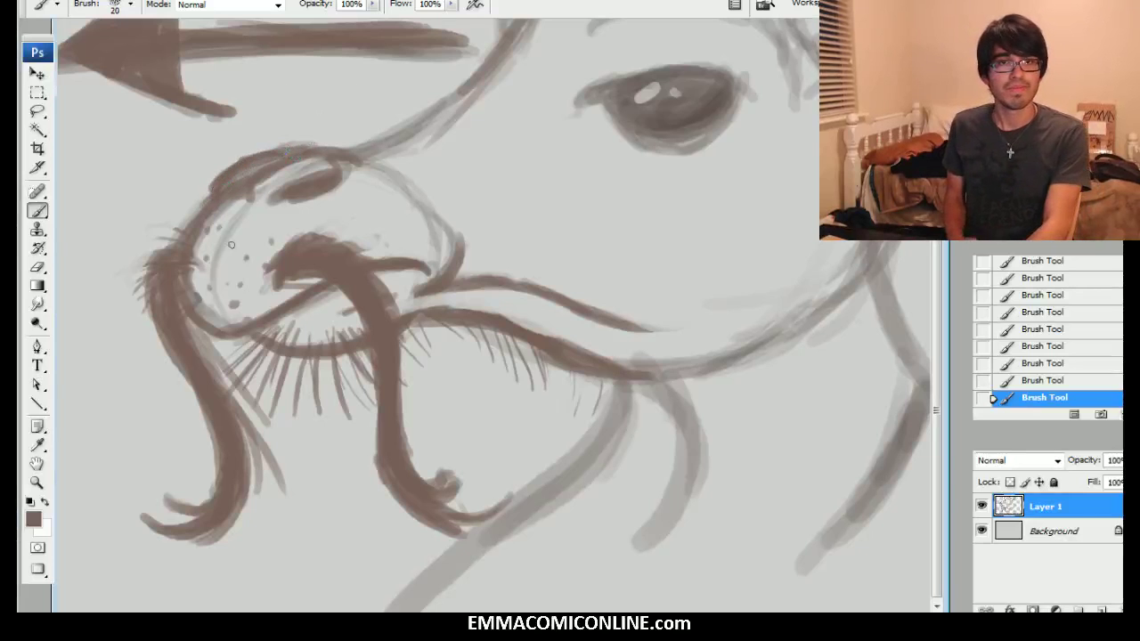
Carve out the far nostril rim by erasing inside it and redrawing the nose's upper contour
drag(234, 180, 278, 157)
mouse_move(255, 196)
mouse_down()
mouse_move(282, 158)
mouse_move(249, 171)
mouse_up()
mouse_move(235, 181)
mouse_down()
mouse_move(285, 157)
mouse_move(249, 185)
mouse_up()
drag(253, 181, 294, 155)
drag(311, 149, 225, 177)
drag(226, 173, 205, 197)
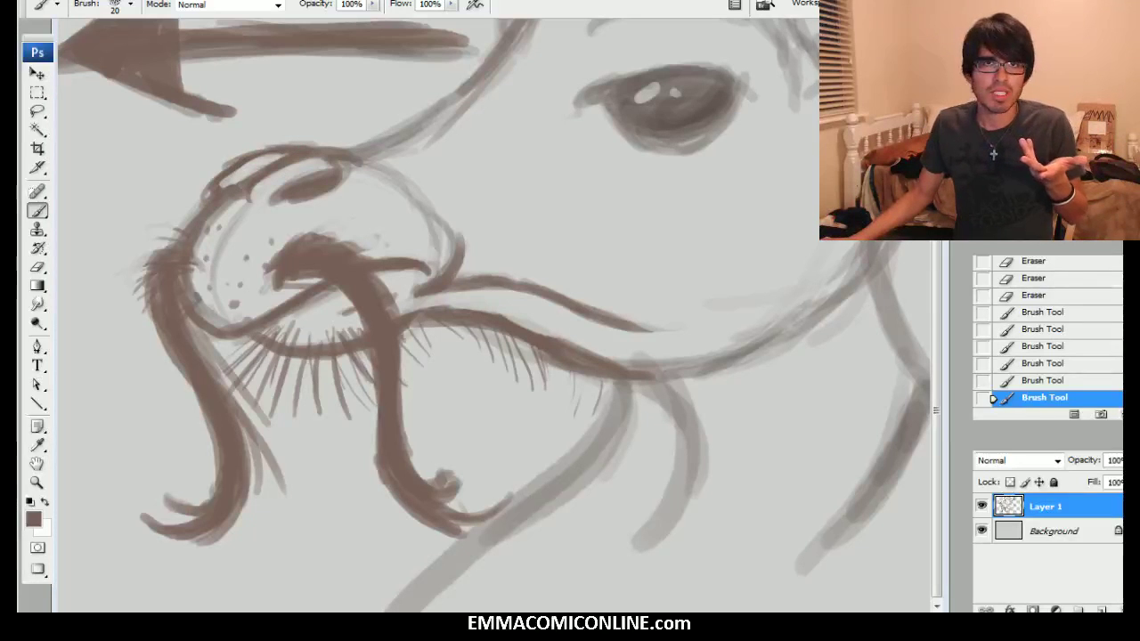
Erase the rough edges around the far nostril and the front of the nose
mouse_move(499, 312)
mouse_down()
mouse_move(396, 393)
mouse_move(439, 392)
mouse_up()
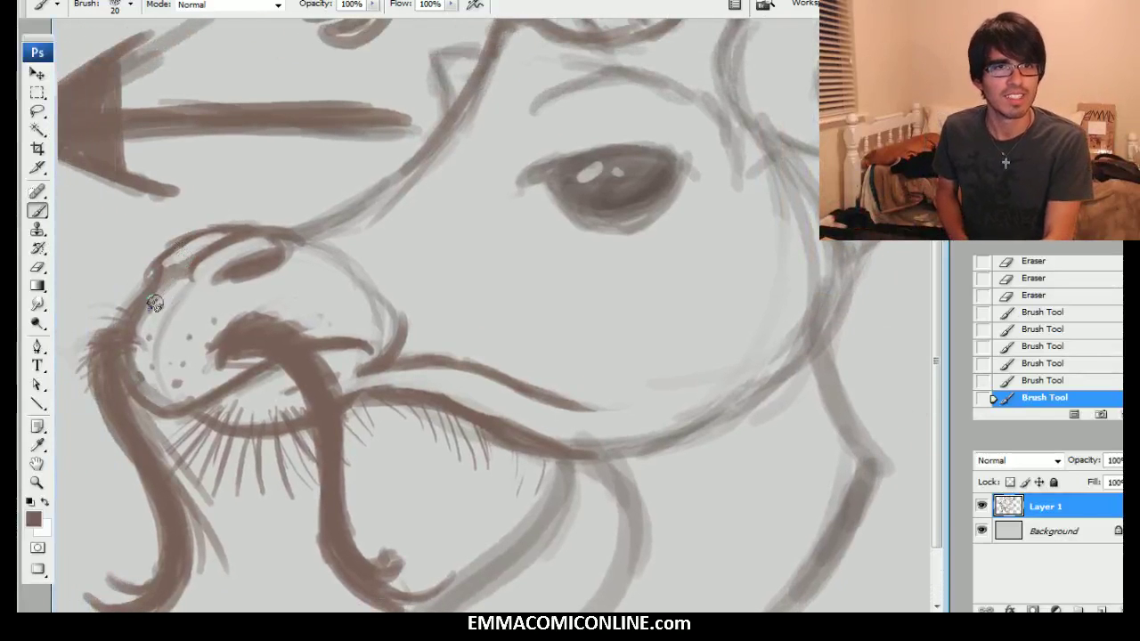
drag(190, 255, 170, 269)
drag(180, 261, 158, 298)
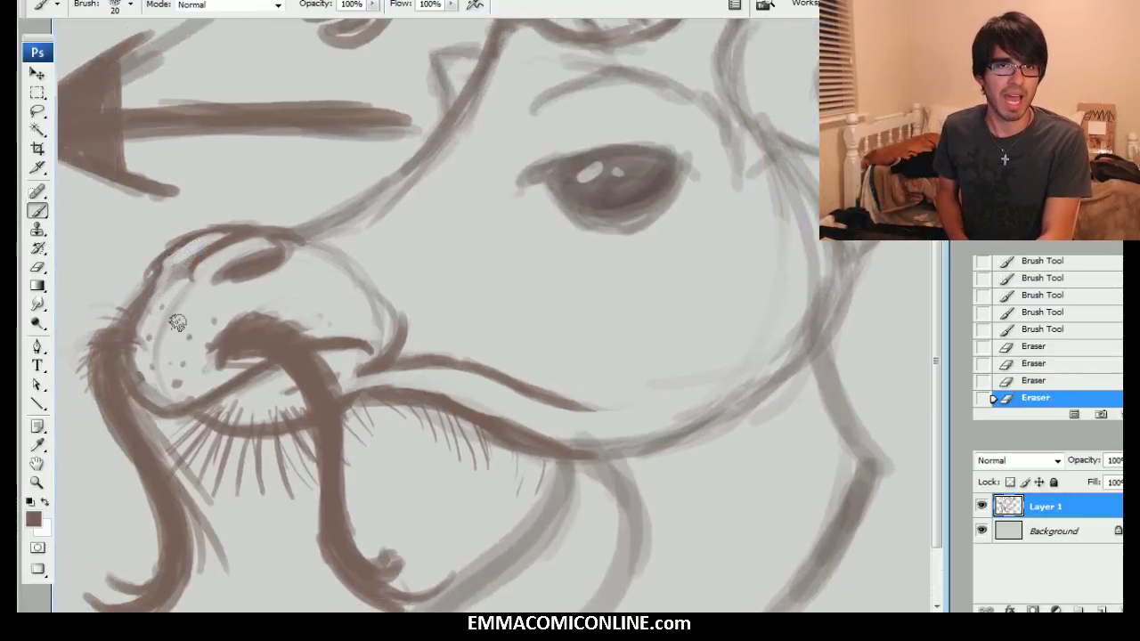
drag(198, 234, 148, 281)
Darken the bridge contour from the nose up toward the forehead with a larger brush
key(])
drag(301, 233, 327, 233)
drag(294, 233, 322, 217)
drag(273, 224, 319, 215)
drag(258, 229, 318, 210)
drag(259, 227, 378, 180)
drag(305, 219, 432, 128)
drag(345, 185, 444, 114)
drag(389, 157, 470, 81)
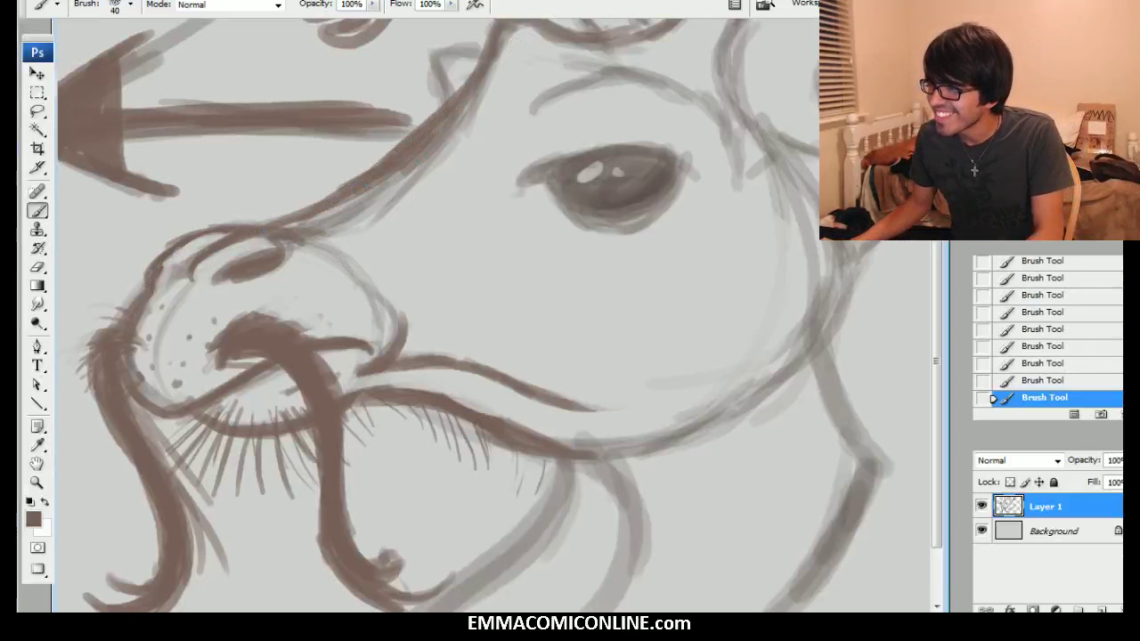
Erase the loose construction lines beneath the bridge of the snout
mouse_move(481, 267)
mouse_down()
mouse_move(471, 275)
mouse_move(532, 461)
mouse_up()
mouse_move(407, 421)
mouse_down()
mouse_move(496, 362)
mouse_move(410, 411)
mouse_move(512, 339)
mouse_move(548, 292)
mouse_up()
drag(425, 388, 550, 285)
drag(438, 370, 545, 289)
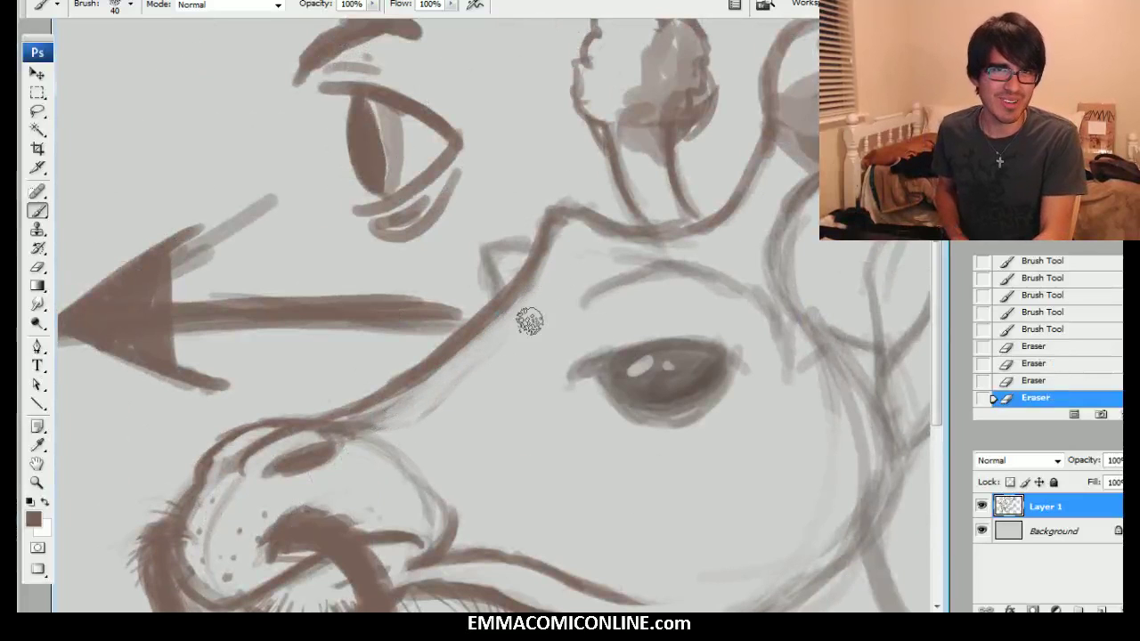
drag(427, 381, 515, 308)
mouse_move(390, 410)
mouse_down()
mouse_move(449, 373)
mouse_move(523, 296)
mouse_up()
drag(422, 419, 497, 385)
Darken the forehead contour up to the horn bases and outline the small angular shape beyond the brow
mouse_move(514, 267)
mouse_down()
mouse_move(542, 242)
mouse_move(618, 223)
mouse_up()
drag(595, 215, 712, 235)
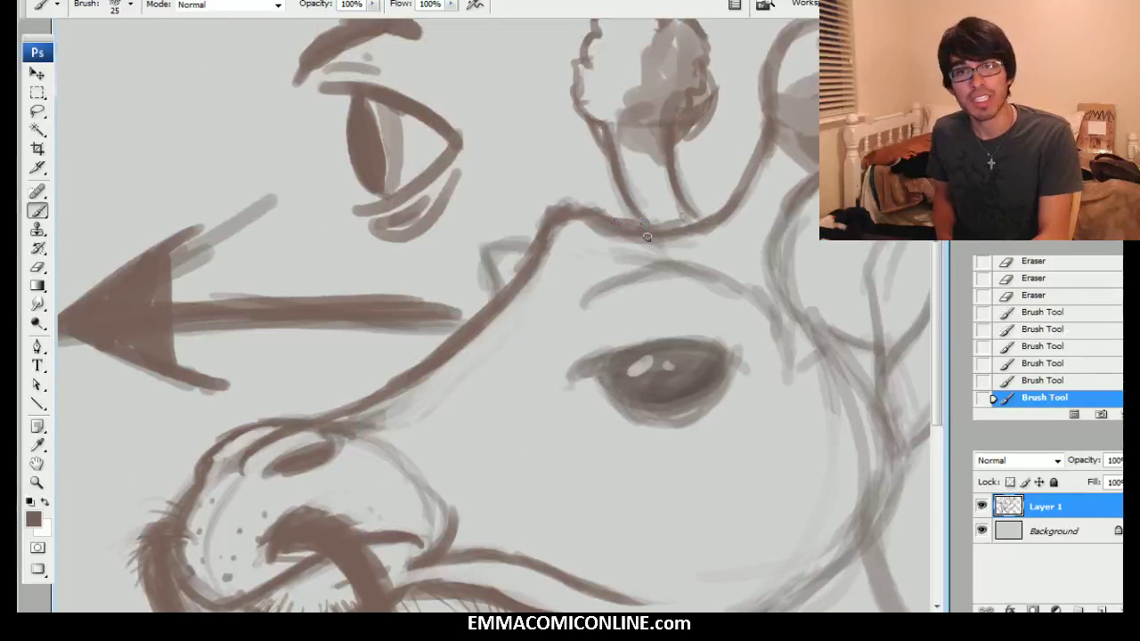
mouse_move(532, 249)
mouse_down()
mouse_move(485, 268)
mouse_move(499, 297)
mouse_move(538, 237)
mouse_up()
Redraw the arched brow line above the eye with darker, tapered strokes
drag(583, 306, 727, 273)
mouse_move(637, 275)
mouse_down()
mouse_move(749, 287)
mouse_move(588, 305)
mouse_move(554, 326)
mouse_up()
drag(751, 299, 780, 335)
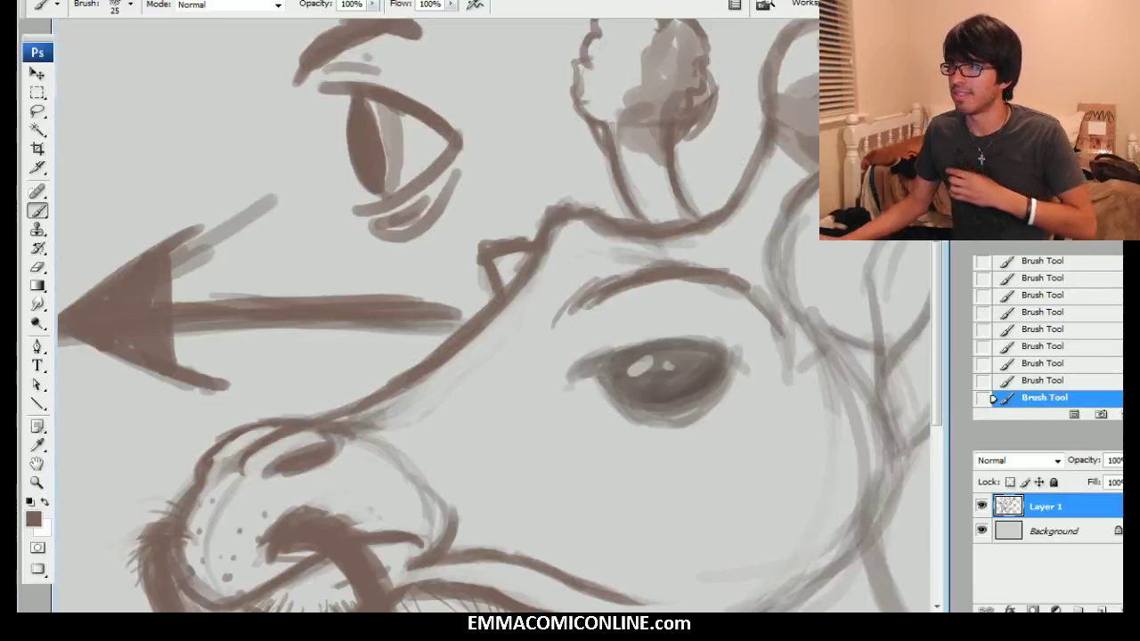
Darken the rear end of the brow and the head contour below the rear horn
mouse_move(844, 236)
mouse_down()
mouse_move(813, 237)
mouse_move(604, 162)
mouse_up()
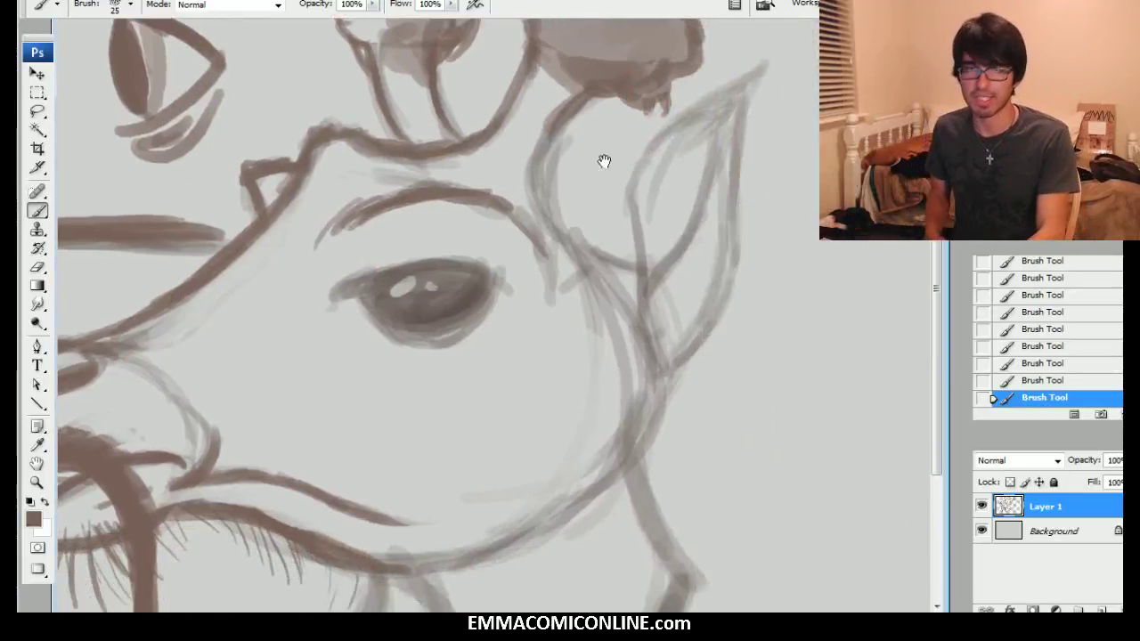
drag(557, 258, 520, 214)
drag(555, 281, 513, 218)
drag(544, 178, 575, 253)
mouse_move(555, 131)
mouse_down()
mouse_move(551, 215)
mouse_move(577, 245)
mouse_up()
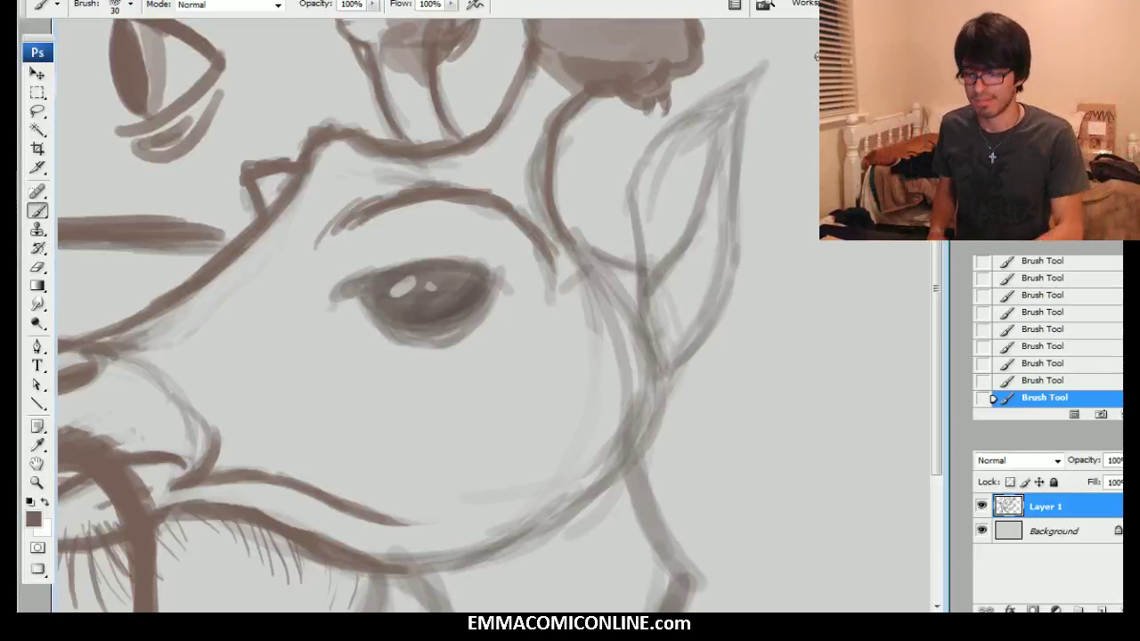
Continue the head contour from below the rear horn down to the base of the ear
drag(535, 338, 427, 304)
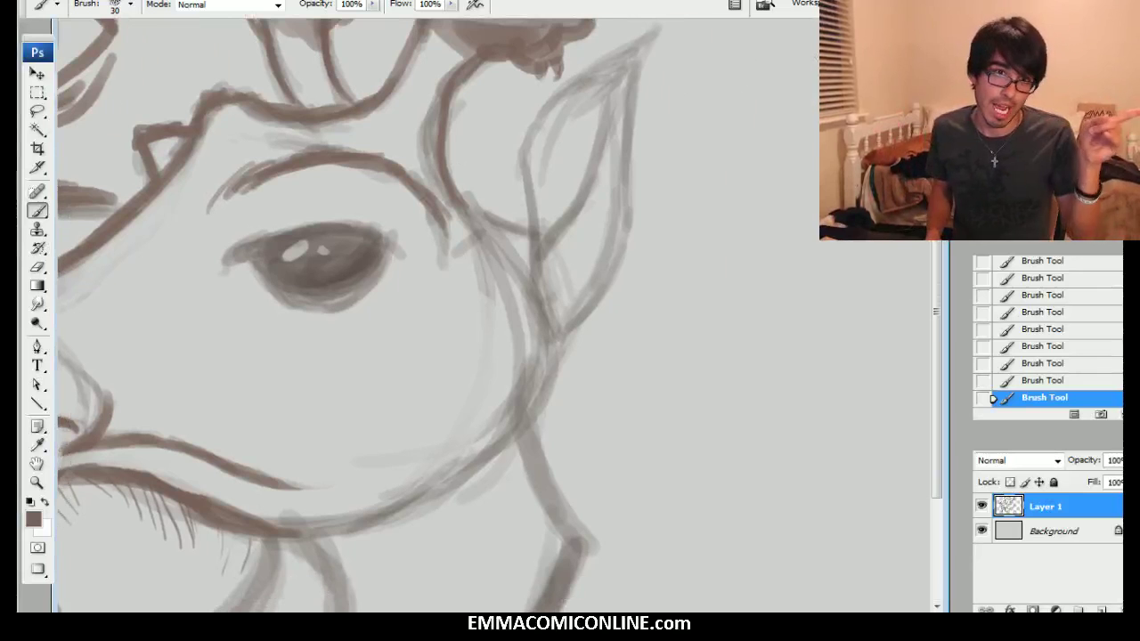
key(bracketleft)
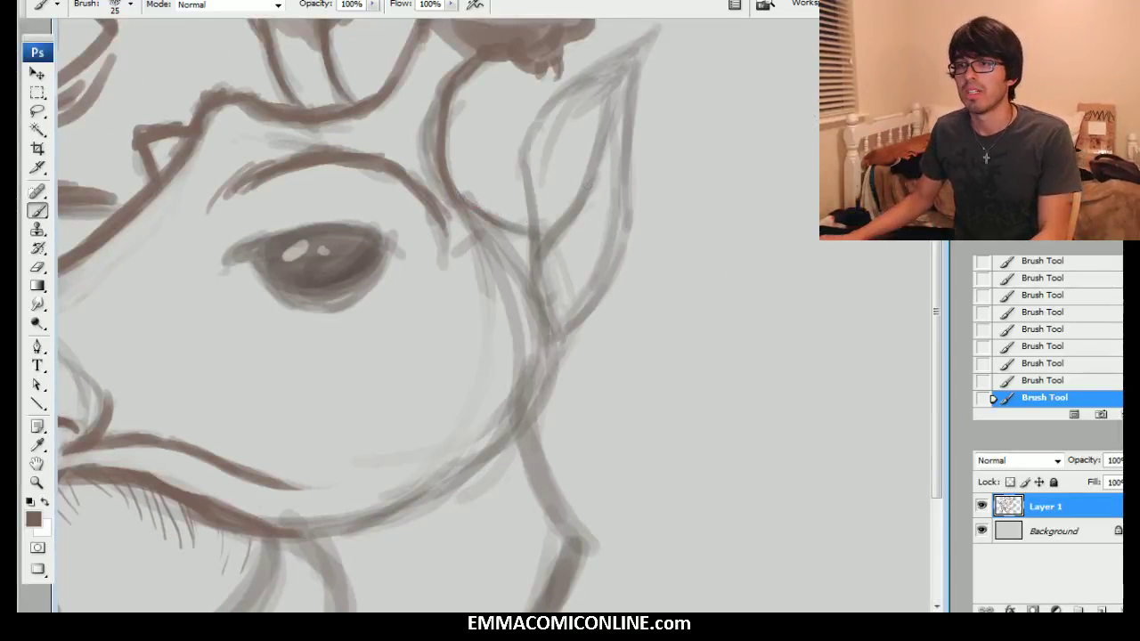
mouse_move(452, 167)
mouse_down()
mouse_move(486, 220)
mouse_move(526, 237)
mouse_up()
drag(464, 184, 507, 222)
drag(448, 109, 504, 228)
Erase the leftover sketch lines around the head contour between the rear horn and the ear
mouse_move(440, 181)
mouse_down()
mouse_move(429, 82)
mouse_move(458, 216)
mouse_up()
drag(422, 140, 494, 224)
drag(433, 179, 523, 248)
drag(434, 79, 462, 68)
mouse_move(428, 267)
mouse_down()
mouse_move(479, 304)
mouse_move(499, 295)
mouse_up()
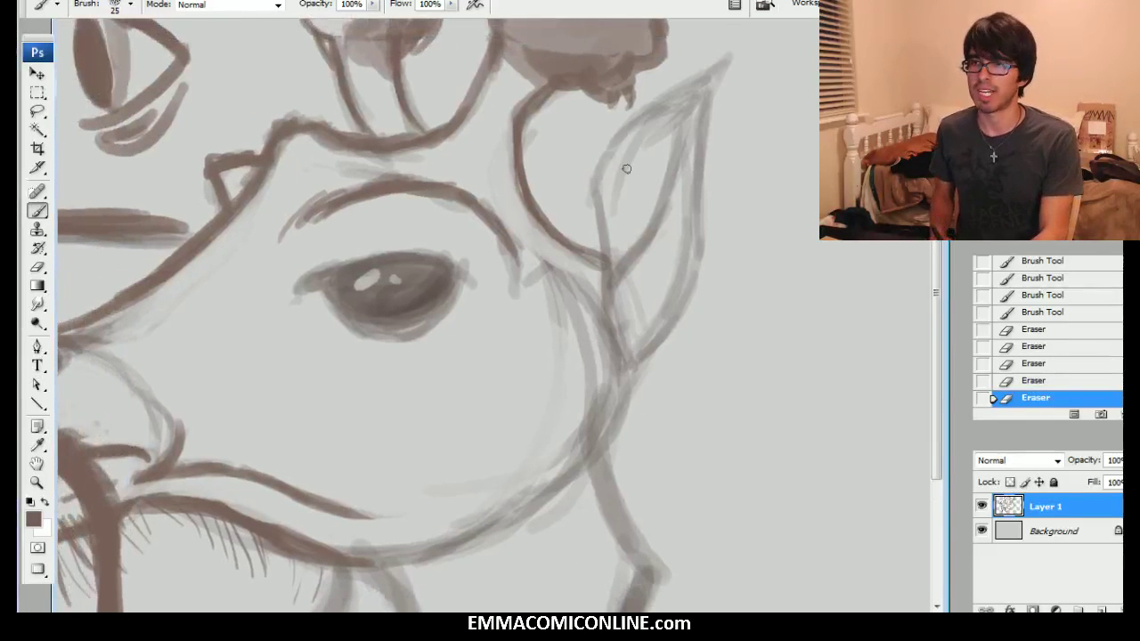
Erase the pointed ear sketch and mark fold lines at the base of the ear
drag(605, 258, 601, 181)
mouse_move(608, 237)
mouse_down()
mouse_move(738, 59)
mouse_move(684, 279)
mouse_up()
drag(691, 214, 624, 348)
mouse_move(580, 247)
mouse_down()
mouse_move(614, 351)
mouse_move(570, 327)
mouse_move(554, 257)
mouse_move(578, 247)
mouse_move(588, 324)
mouse_up()
key(e)
mouse_move(600, 257)
mouse_down()
mouse_move(624, 280)
mouse_move(677, 101)
mouse_move(644, 137)
mouse_move(672, 285)
mouse_move(642, 343)
mouse_up()
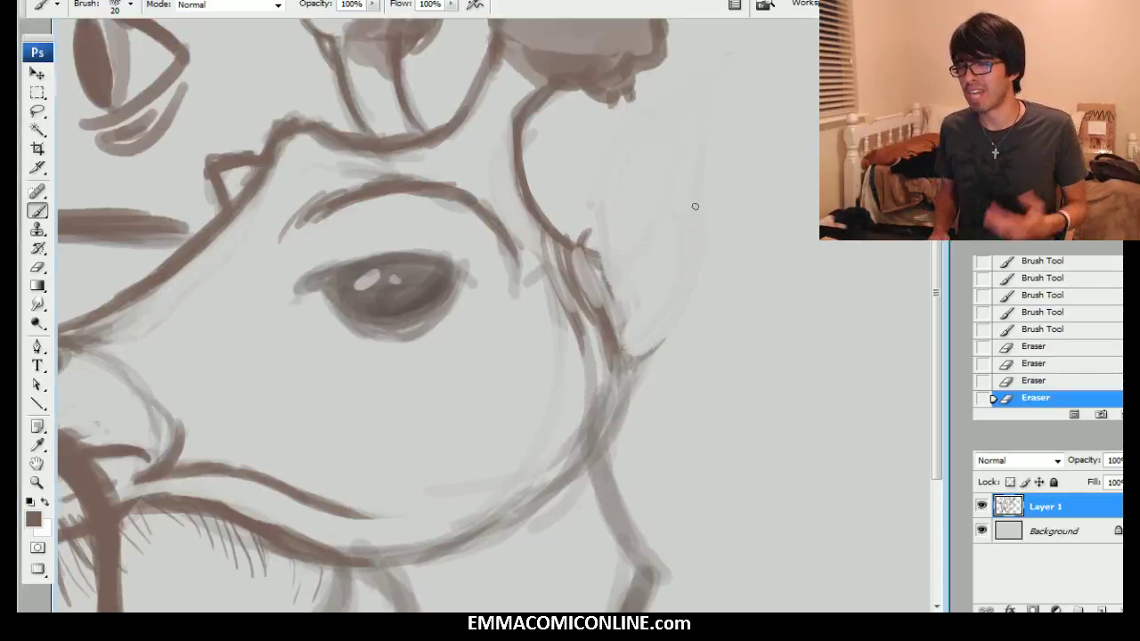
Draw a large rounded ear outline from the back of the head down to the top of the neck
drag(584, 245, 600, 235)
drag(594, 245, 622, 194)
mouse_move(602, 235)
mouse_down()
mouse_move(625, 184)
mouse_move(705, 146)
mouse_up()
key(bracketright)
drag(628, 381, 738, 267)
drag(678, 317, 743, 244)
drag(704, 299, 743, 207)
drag(734, 269, 725, 145)
mouse_move(746, 203)
mouse_down()
mouse_move(710, 146)
mouse_move(643, 176)
mouse_up()
drag(687, 140, 611, 227)
drag(641, 168, 602, 230)
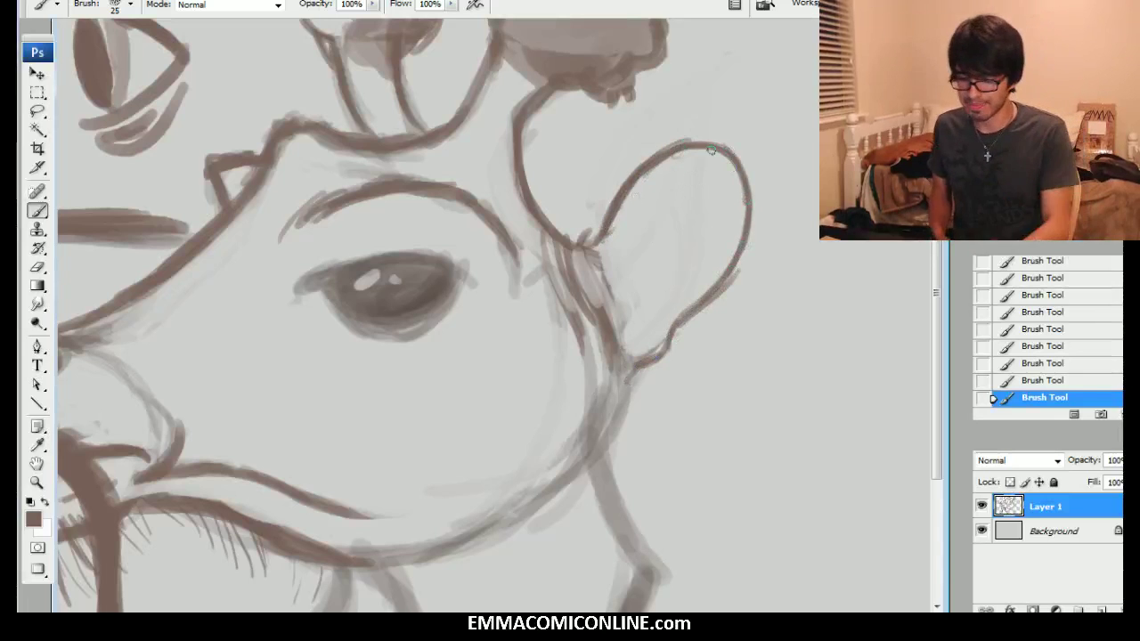
Clean up the fold lines at the ear base, erasing the excess and darkening the edge beside the ear
mouse_move(582, 258)
mouse_down()
mouse_move(593, 308)
mouse_move(586, 236)
mouse_move(599, 293)
mouse_move(580, 320)
mouse_move(561, 272)
mouse_move(579, 260)
mouse_move(576, 246)
mouse_move(591, 334)
mouse_move(559, 269)
mouse_move(576, 304)
mouse_up()
key(e)
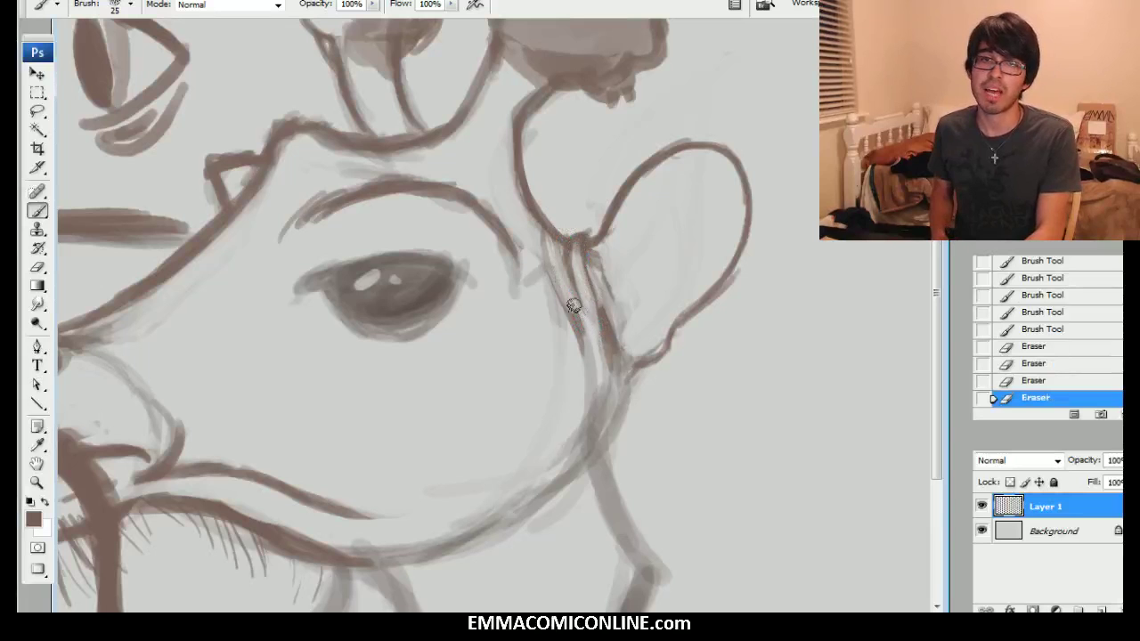
drag(535, 251, 562, 342)
mouse_move(613, 311)
mouse_down()
mouse_move(624, 315)
mouse_move(634, 298)
mouse_move(632, 353)
mouse_move(614, 379)
mouse_up()
Darken the contours from the bottom of the ear down the back of the neck and along the rear jaw
mouse_move(655, 358)
mouse_down()
mouse_move(605, 382)
mouse_move(616, 408)
mouse_move(609, 377)
mouse_up()
mouse_move(651, 360)
mouse_down()
mouse_move(613, 374)
mouse_move(609, 440)
mouse_up()
mouse_move(623, 392)
mouse_down()
mouse_move(609, 485)
mouse_move(637, 539)
mouse_up()
drag(614, 427, 646, 579)
mouse_move(617, 383)
mouse_down()
mouse_move(590, 477)
mouse_move(562, 503)
mouse_up()
drag(599, 461, 561, 505)
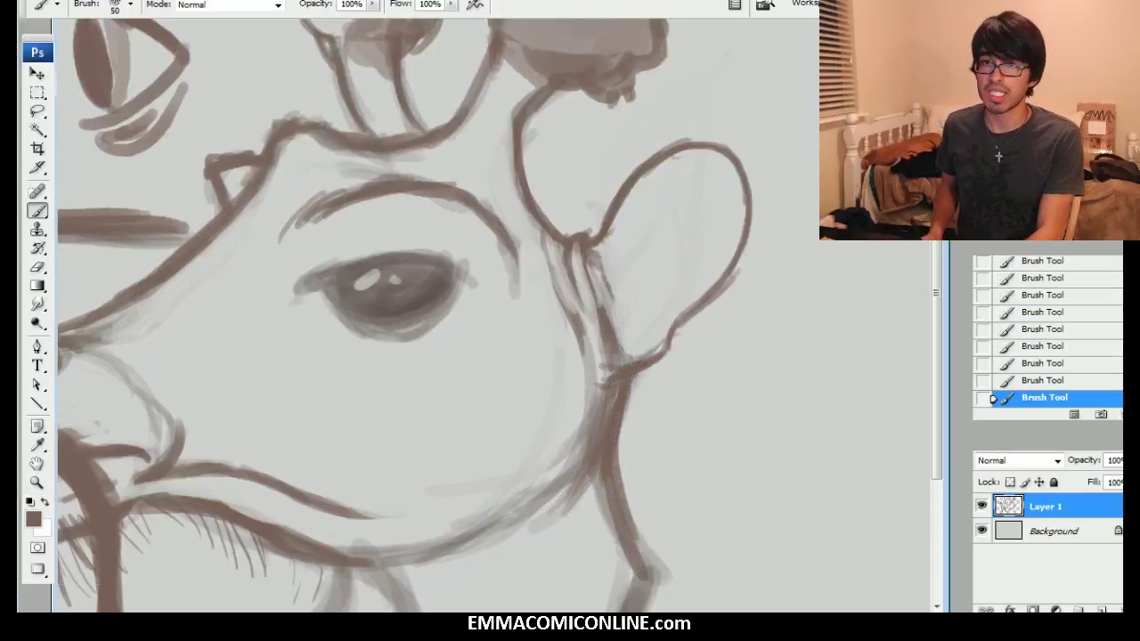
Paint a narrow, wavy shadow patch on the neck behind the jaw
drag(486, 498, 530, 382)
key(bracketright)
key(bracketright)
mouse_move(618, 351)
mouse_down()
mouse_move(603, 420)
mouse_move(621, 399)
mouse_move(613, 424)
mouse_move(629, 476)
mouse_move(595, 548)
mouse_up()
key(bracketleft)
key(bracketleft)
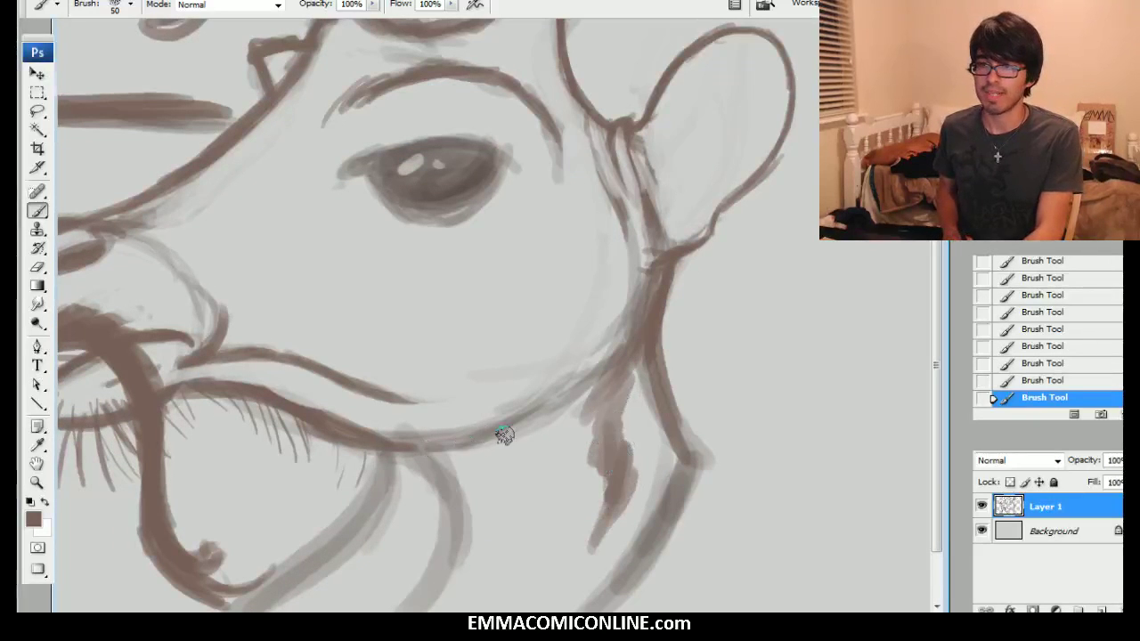
Darken the underside of the jaw and paint a broad, tapering shadow down the neck beneath it
mouse_move(417, 446)
mouse_down()
mouse_move(520, 438)
mouse_move(453, 480)
mouse_move(487, 471)
mouse_move(449, 460)
mouse_move(491, 443)
mouse_move(507, 464)
mouse_move(440, 580)
mouse_up()
key(bracketright)
key(bracketright)
key(bracketright)
key(space)
drag(828, 330, 864, 258)
key(bracketright)
key(bracketright)
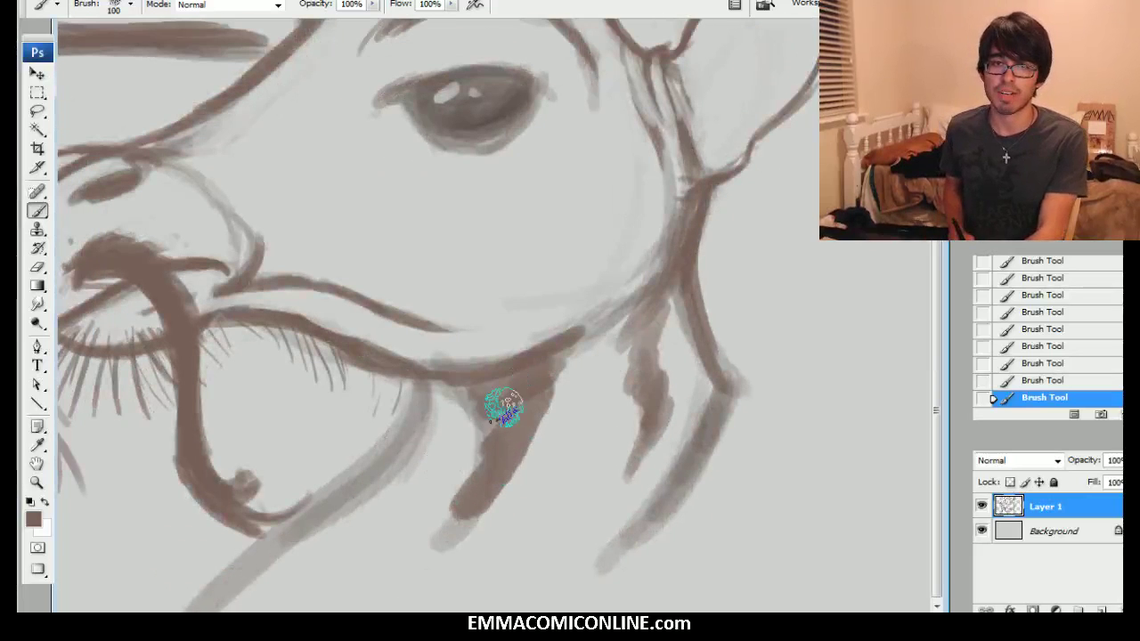
drag(504, 407, 444, 545)
drag(539, 398, 453, 559)
Outline the front of the neck from the jaw down past the moustache with a smaller brush
key(bracketleft)
key(bracketleft)
key(bracketleft)
key(bracketleft)
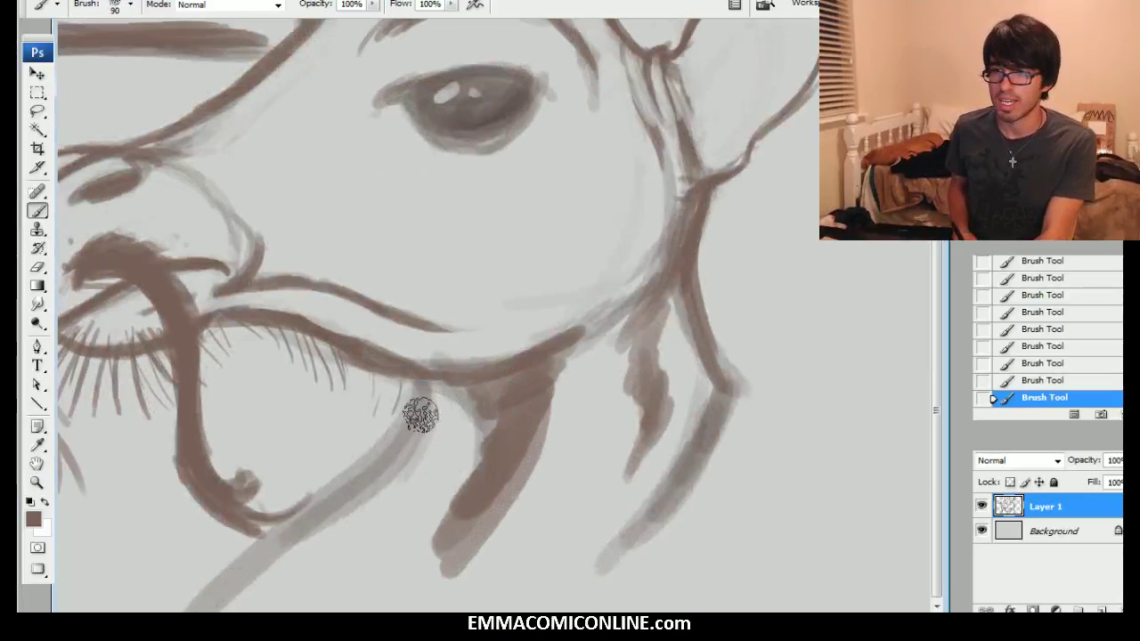
key(bracketleft)
key(bracketleft)
drag(418, 392, 216, 595)
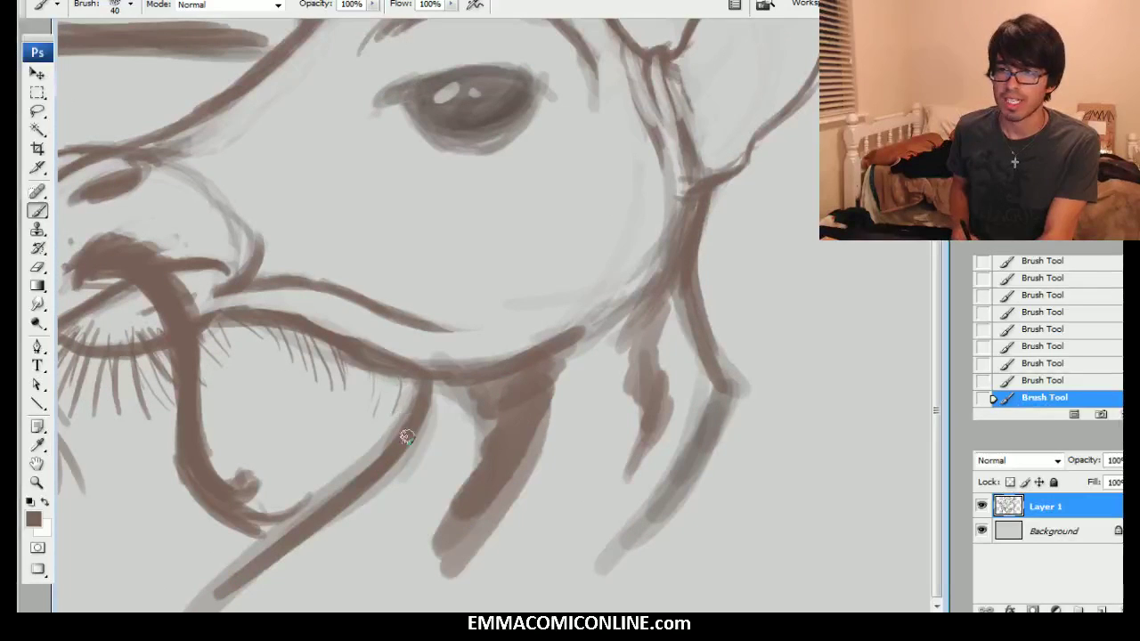
Add jagged marks along the front neck line and erase the overlap beside the near moustache tip
mouse_move(412, 424)
mouse_down()
mouse_move(322, 488)
mouse_move(303, 521)
mouse_move(228, 581)
mouse_move(193, 575)
mouse_move(224, 587)
mouse_move(240, 558)
mouse_move(223, 555)
mouse_move(269, 529)
mouse_up()
drag(345, 497, 338, 457)
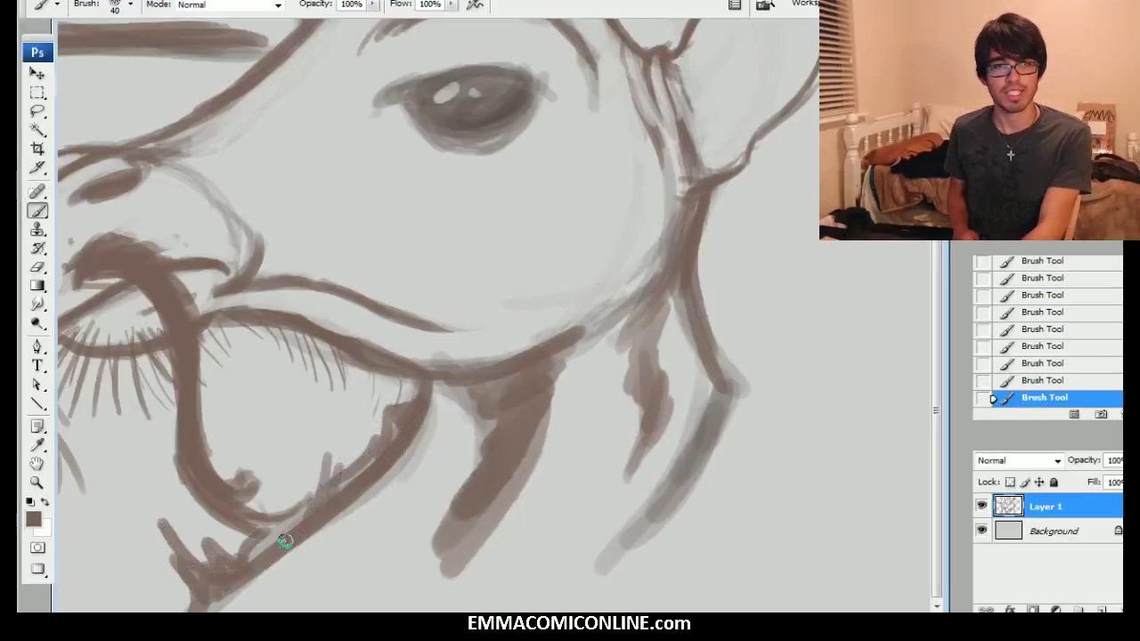
mouse_move(240, 534)
mouse_down()
mouse_move(304, 509)
mouse_move(327, 442)
mouse_move(365, 440)
mouse_up()
Darken and thicken the rear neck contour around its bend and down the lower part
drag(727, 385, 669, 507)
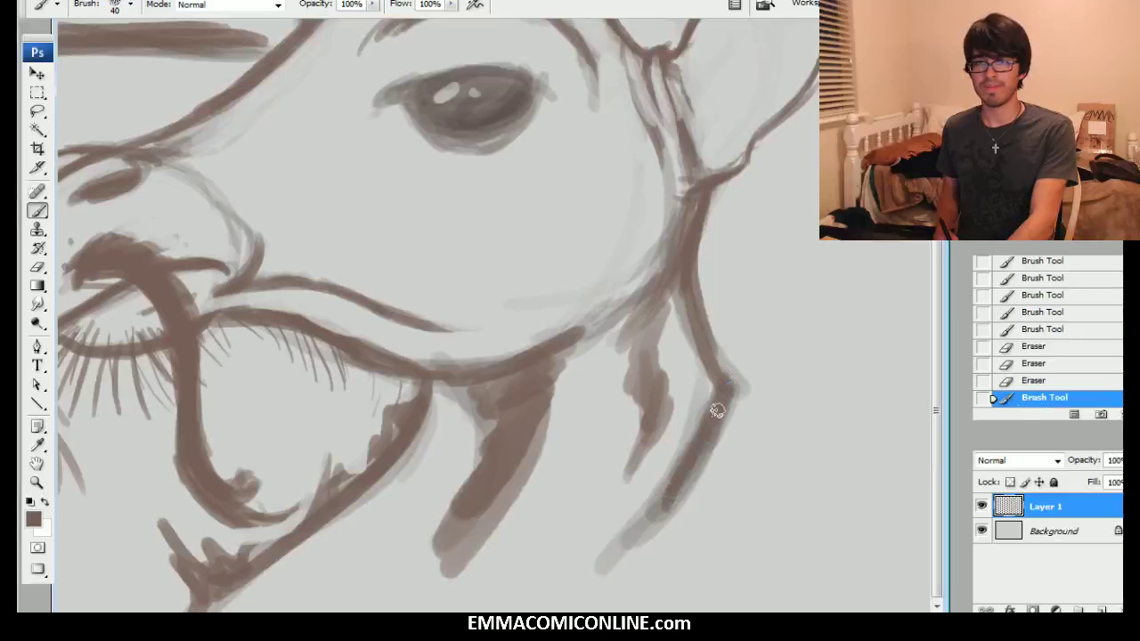
drag(718, 407, 630, 570)
key(bracketright)
mouse_move(653, 434)
mouse_down()
mouse_move(573, 584)
mouse_move(729, 390)
mouse_up()
drag(691, 271, 726, 379)
Draw the inner ear rim and cartilage folds inside the rounded ear with a small brush
mouse_move(535, 285)
mouse_down()
mouse_move(543, 375)
mouse_move(621, 474)
mouse_up()
drag(816, 263, 715, 242)
key(bracketleft)
key(bracketleft)
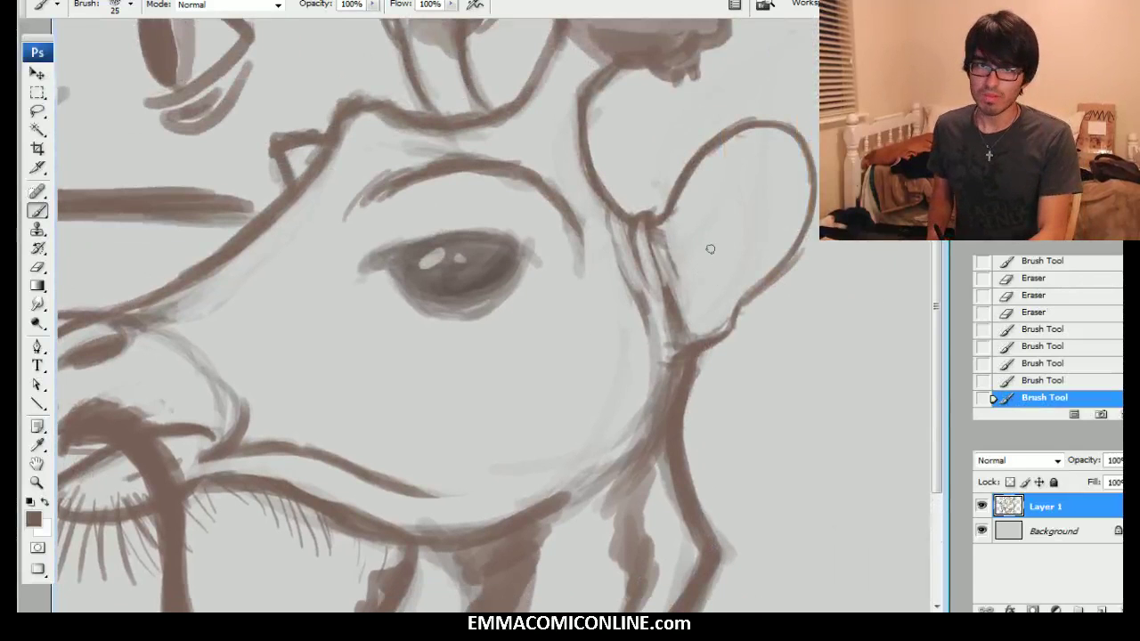
mouse_move(701, 237)
mouse_down()
mouse_move(704, 200)
mouse_move(735, 160)
mouse_move(791, 165)
mouse_move(793, 203)
mouse_up()
mouse_move(709, 219)
mouse_down()
mouse_move(730, 265)
mouse_move(698, 274)
mouse_up()
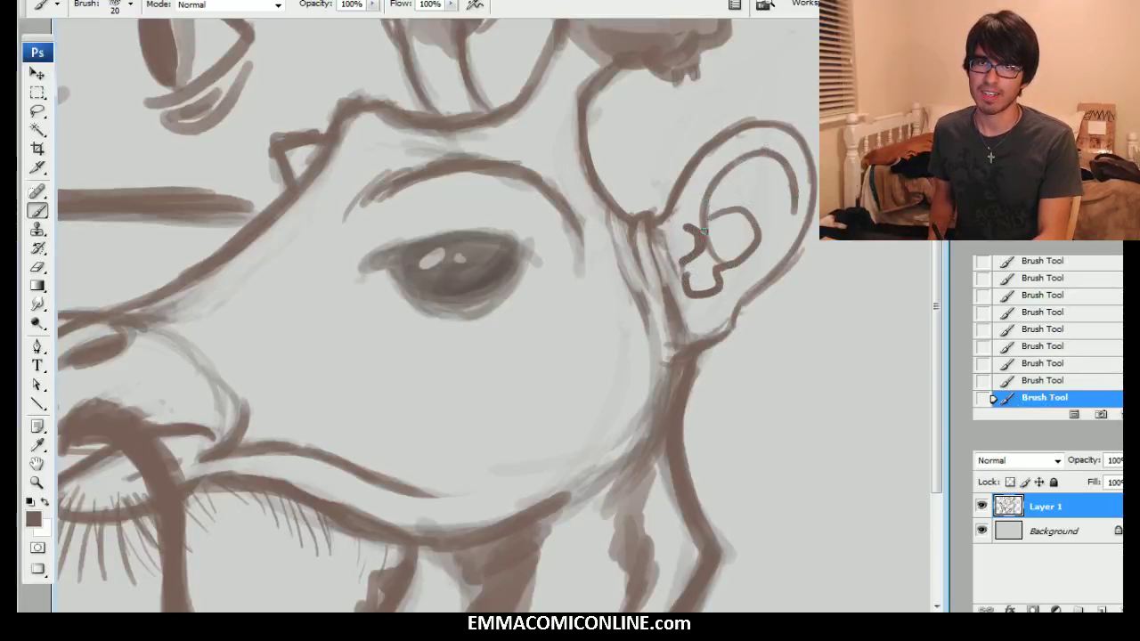
mouse_move(742, 293)
mouse_down()
mouse_move(798, 139)
mouse_move(666, 202)
mouse_move(761, 129)
mouse_move(814, 169)
mouse_up()
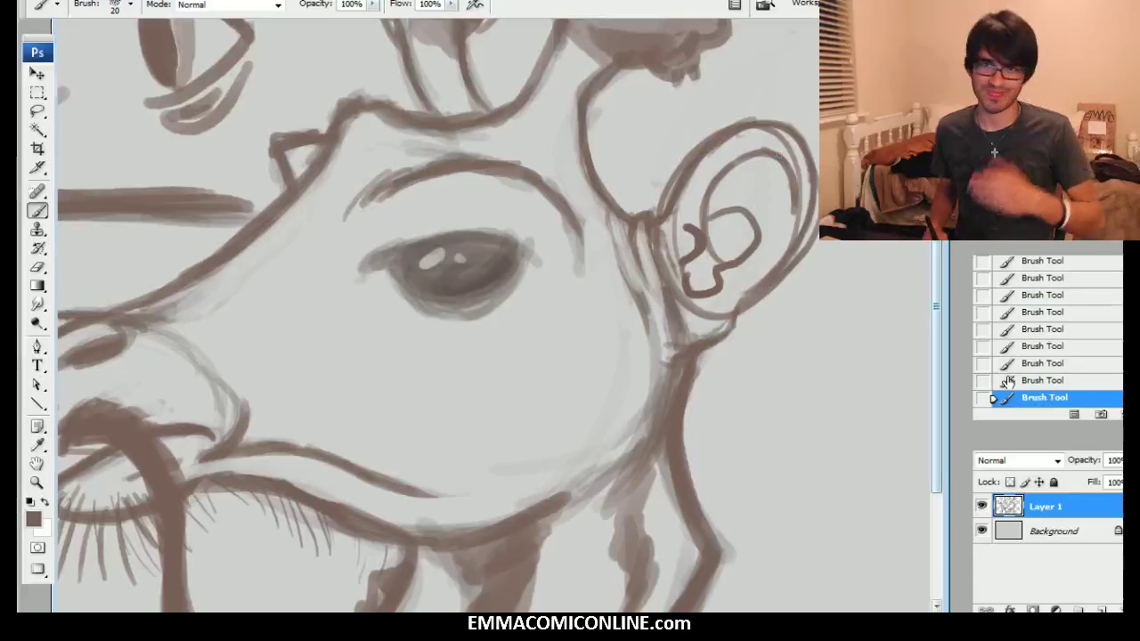
click(1045, 346)
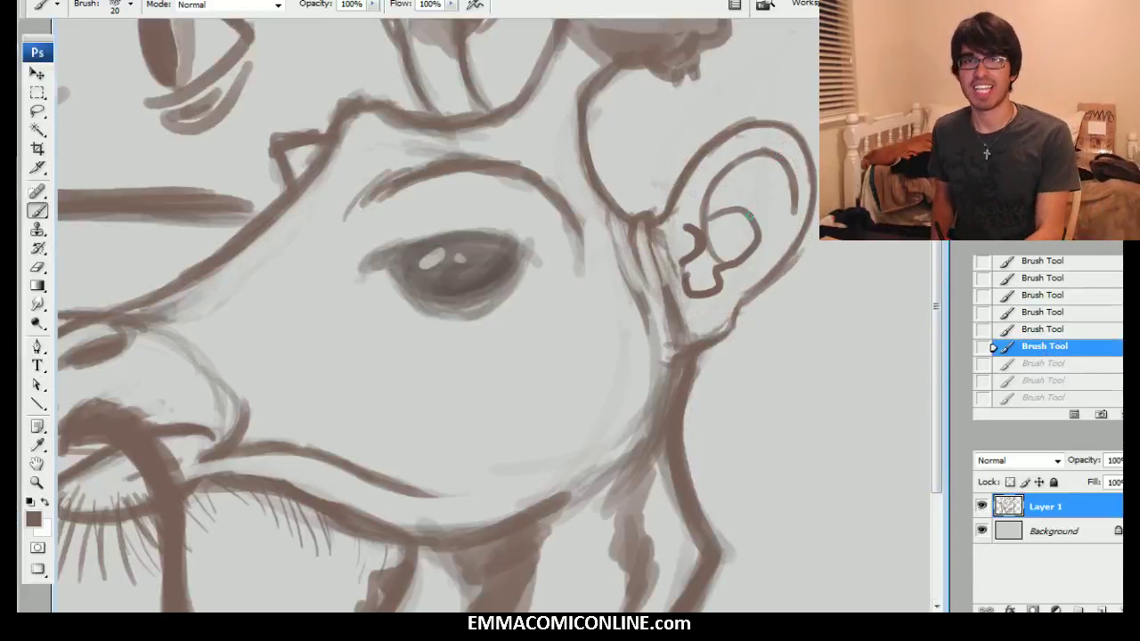
key(ctrl+shift+z)
key(ctrl+shift+z)
key(ctrl+shift+z)
Add a light curved mark inside the upper ear and thicken the ear's outer rear edge
drag(755, 170, 762, 188)
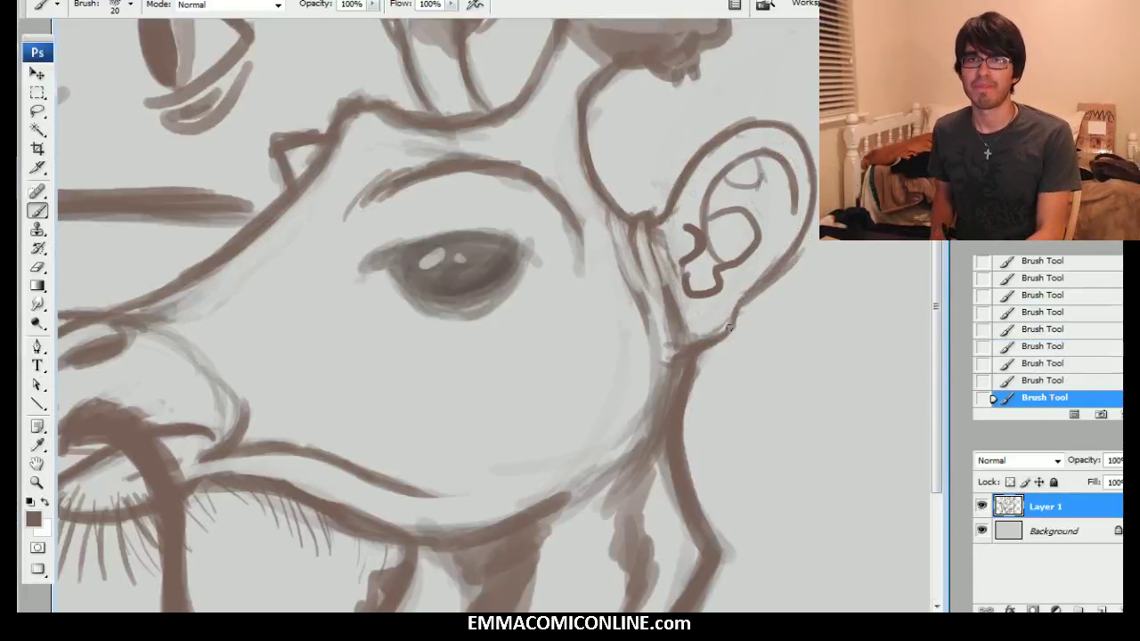
key(bracketright)
mouse_move(700, 341)
mouse_down()
mouse_move(728, 334)
mouse_move(772, 276)
mouse_up()
drag(733, 314, 810, 194)
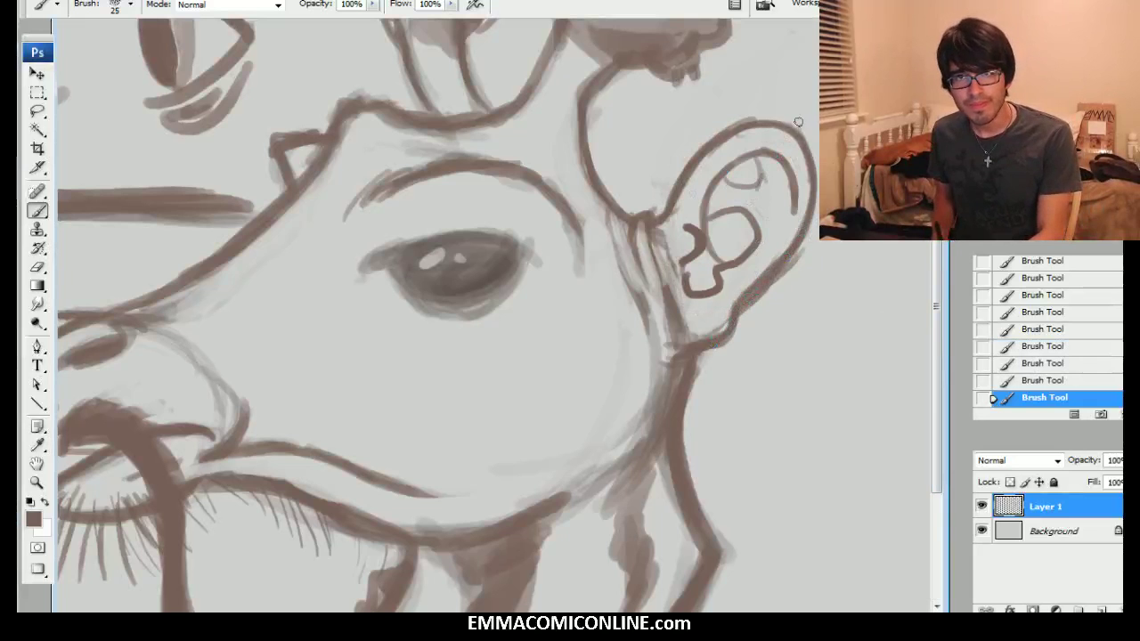
Darken the ear's upper rim, thicken the drooping upper eyelid, and add creases and lashes at the eye's front corner
drag(770, 127, 669, 192)
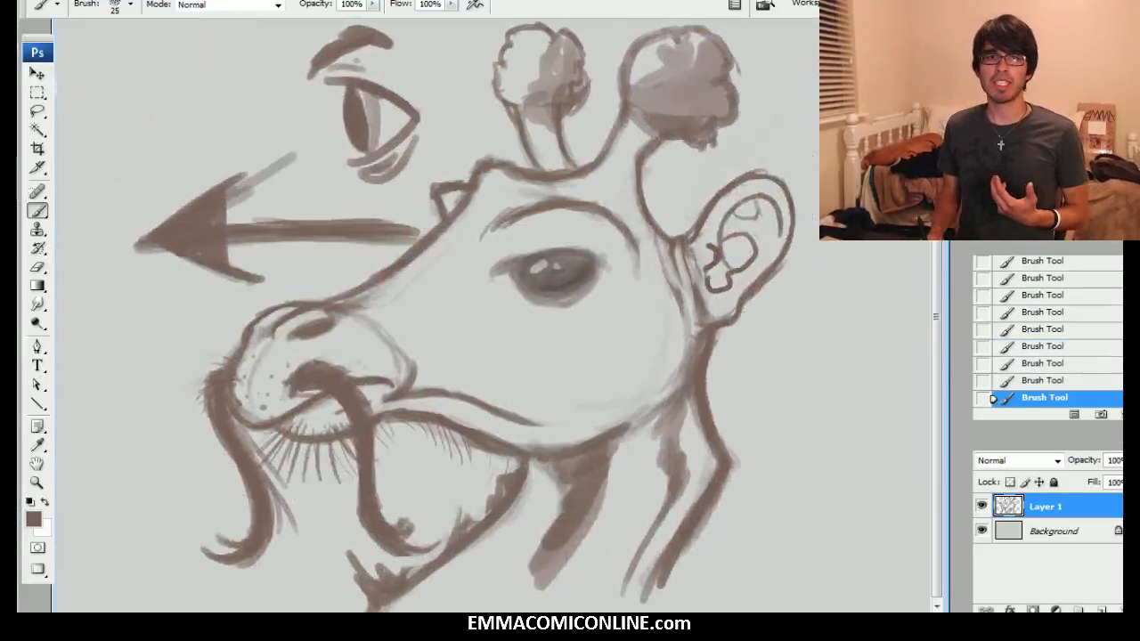
scroll(494, 316, left, 1)
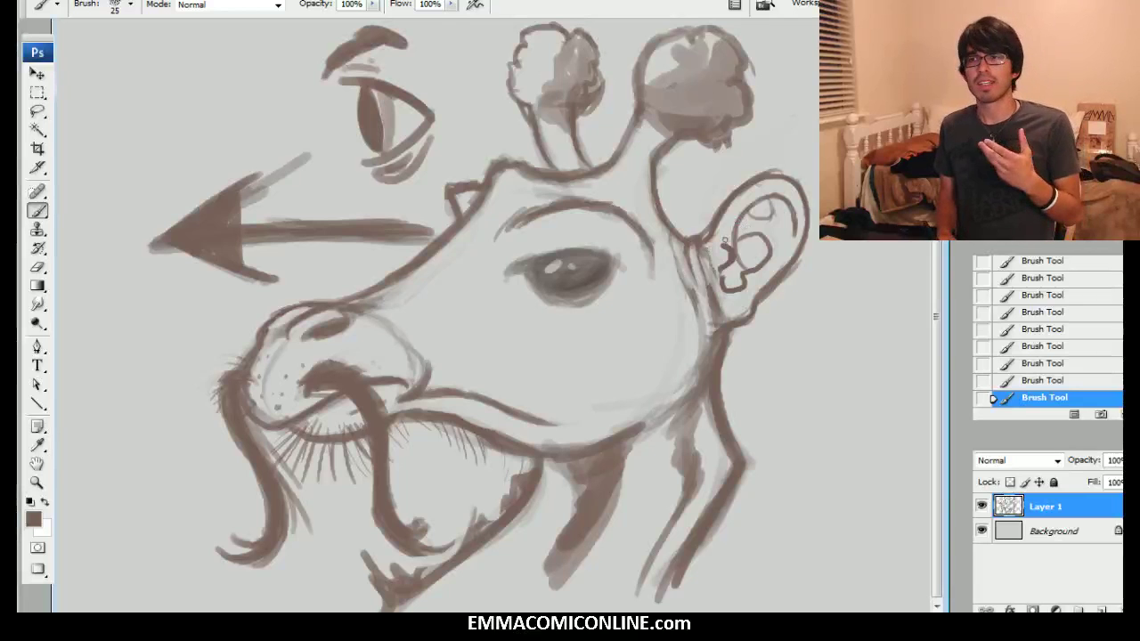
key(bracketright)
key(bracketright)
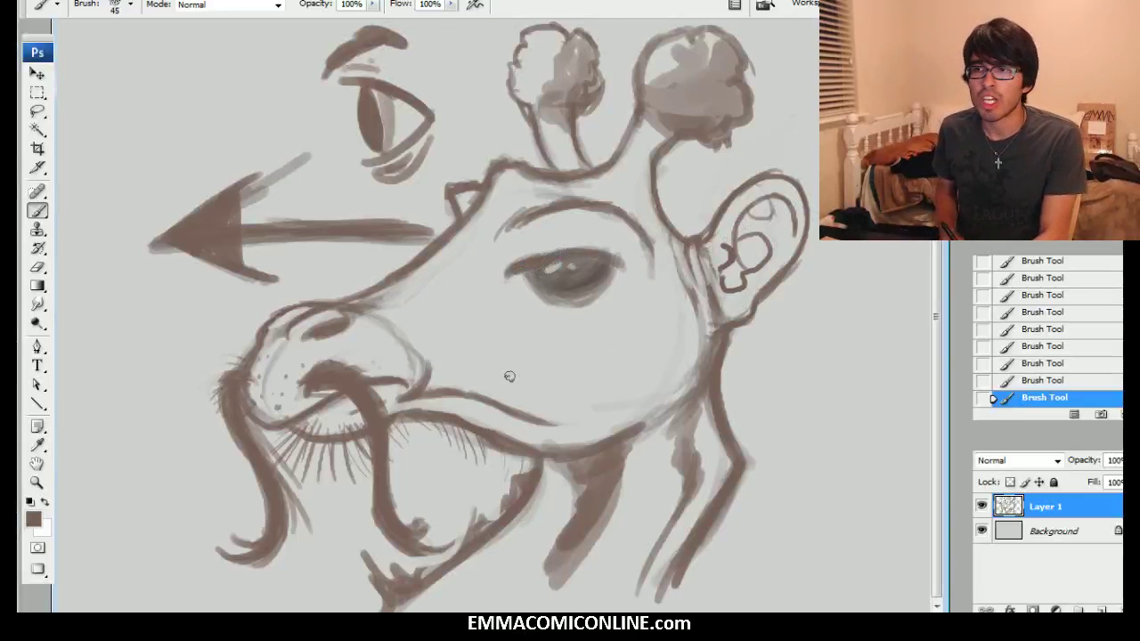
mouse_move(501, 270)
mouse_down()
mouse_move(532, 297)
mouse_move(496, 276)
mouse_move(531, 248)
mouse_move(574, 239)
mouse_up()
drag(510, 267, 538, 258)
mouse_move(492, 288)
mouse_down()
mouse_move(535, 280)
mouse_move(563, 294)
mouse_up()
Paint a row of dark spots from the rear jaw up beside the ear, shrinking to small dots
key(bracketleft)
mouse_move(676, 383)
mouse_down()
mouse_move(670, 336)
mouse_move(667, 350)
mouse_move(663, 239)
mouse_move(646, 343)
mouse_move(674, 363)
mouse_move(674, 332)
mouse_move(683, 361)
mouse_move(641, 407)
mouse_move(647, 369)
mouse_move(631, 418)
mouse_move(641, 386)
mouse_up()
key(bracketleft)
click(661, 265)
click(659, 234)
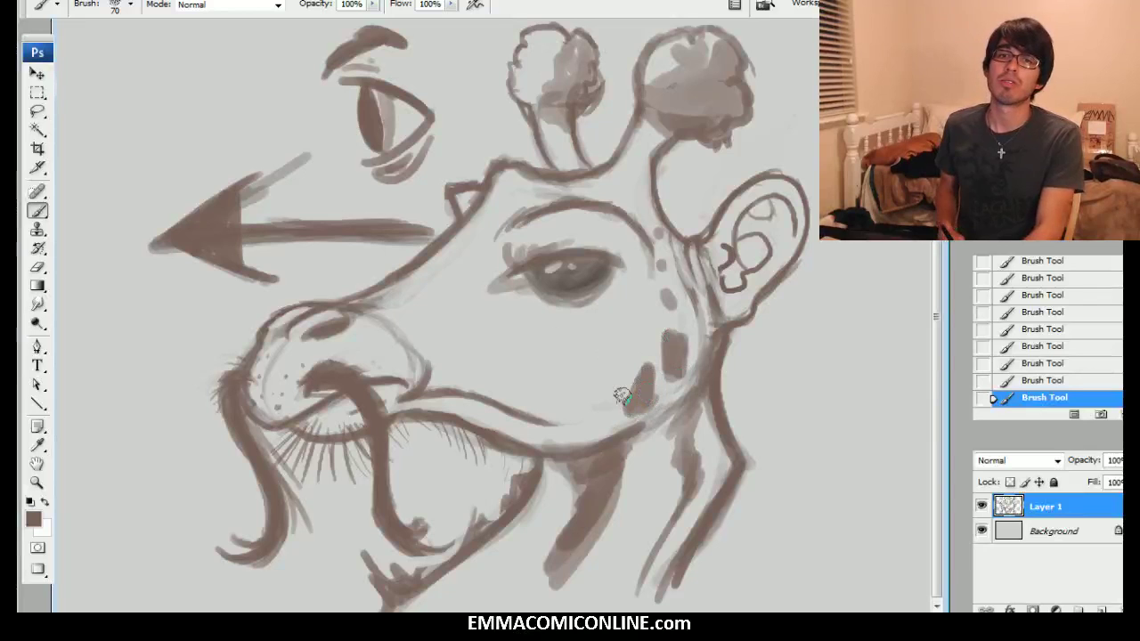
key(bracketright)
mouse_move(570, 405)
mouse_down()
mouse_move(555, 400)
mouse_move(579, 392)
mouse_up()
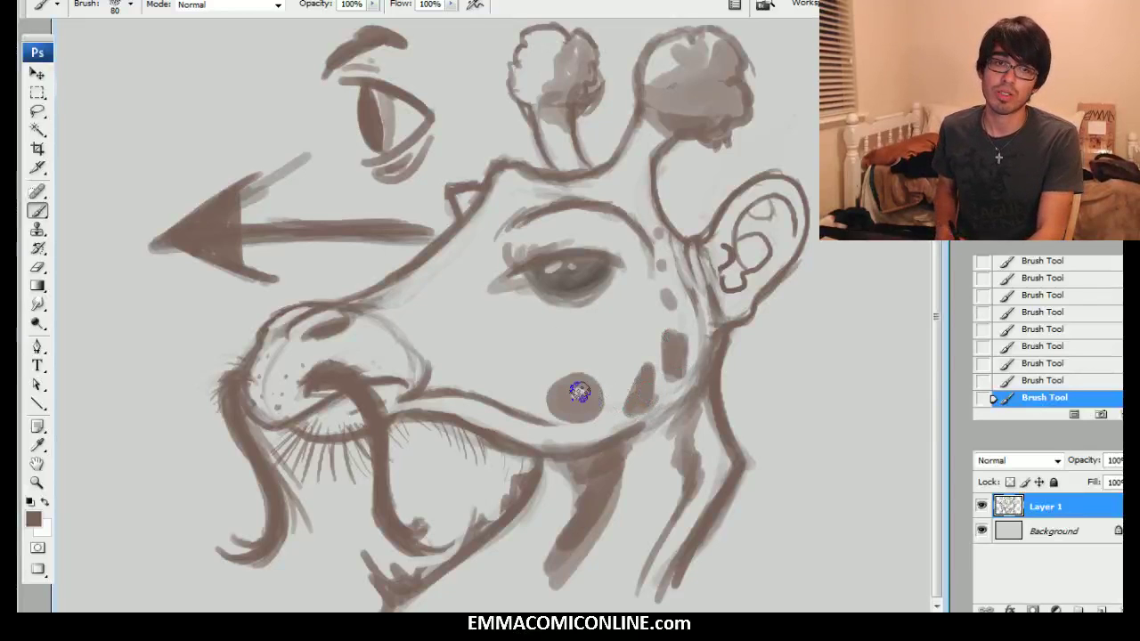
click(1034, 381)
Paint squarish dark spots on the jaw, the middle of the cheek and the cheek below the eye
key(bracketleft)
key(bracketleft)
mouse_move(540, 411)
mouse_down()
mouse_move(596, 414)
mouse_move(582, 397)
mouse_move(568, 404)
mouse_move(591, 410)
mouse_move(596, 394)
mouse_move(562, 390)
mouse_move(593, 405)
mouse_move(622, 349)
mouse_up()
key(bracketleft)
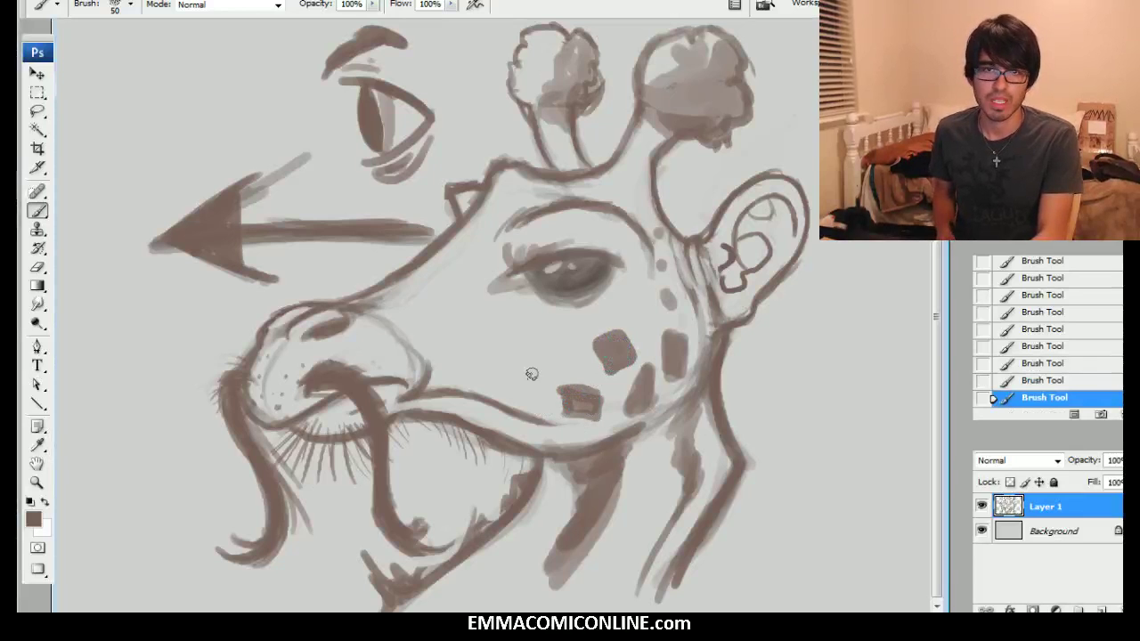
mouse_move(505, 349)
mouse_down()
mouse_move(543, 388)
mouse_move(528, 365)
mouse_up()
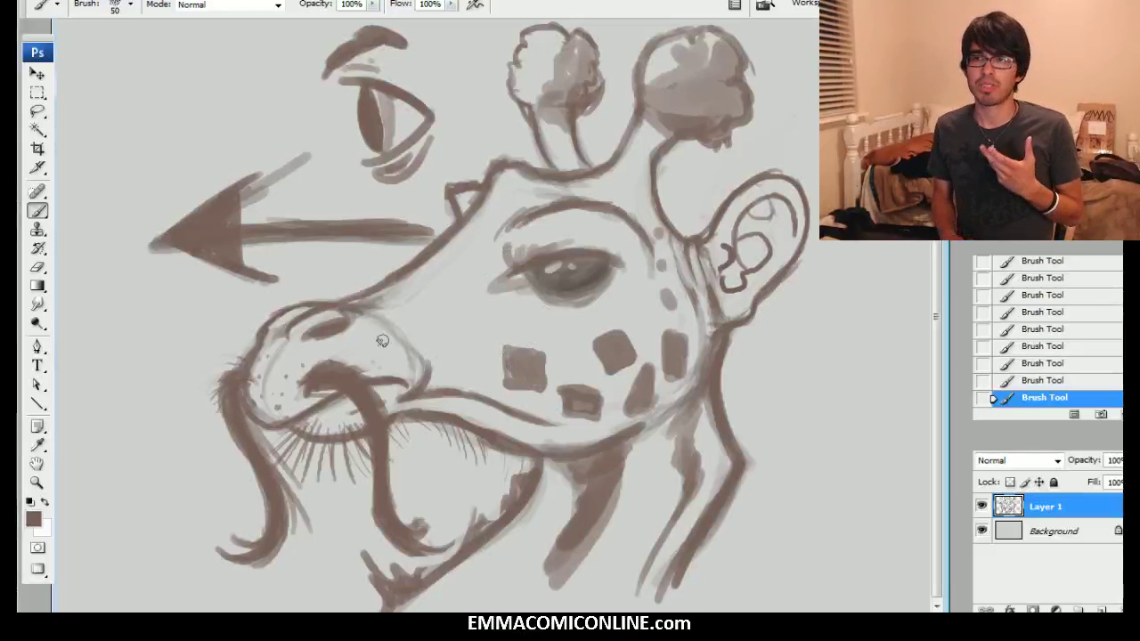
Sketch contour lines from the muzzle up to the brow and paint a diamond-shaped spot on the front cheek
mouse_move(427, 369)
mouse_down()
mouse_move(400, 336)
mouse_move(395, 346)
mouse_move(378, 310)
mouse_move(426, 328)
mouse_move(416, 308)
mouse_move(467, 275)
mouse_move(428, 293)
mouse_move(492, 266)
mouse_move(494, 277)
mouse_move(526, 212)
mouse_up()
drag(495, 258, 451, 279)
key(bracketleft)
mouse_move(455, 374)
mouse_down()
mouse_move(465, 386)
mouse_move(467, 371)
mouse_up()
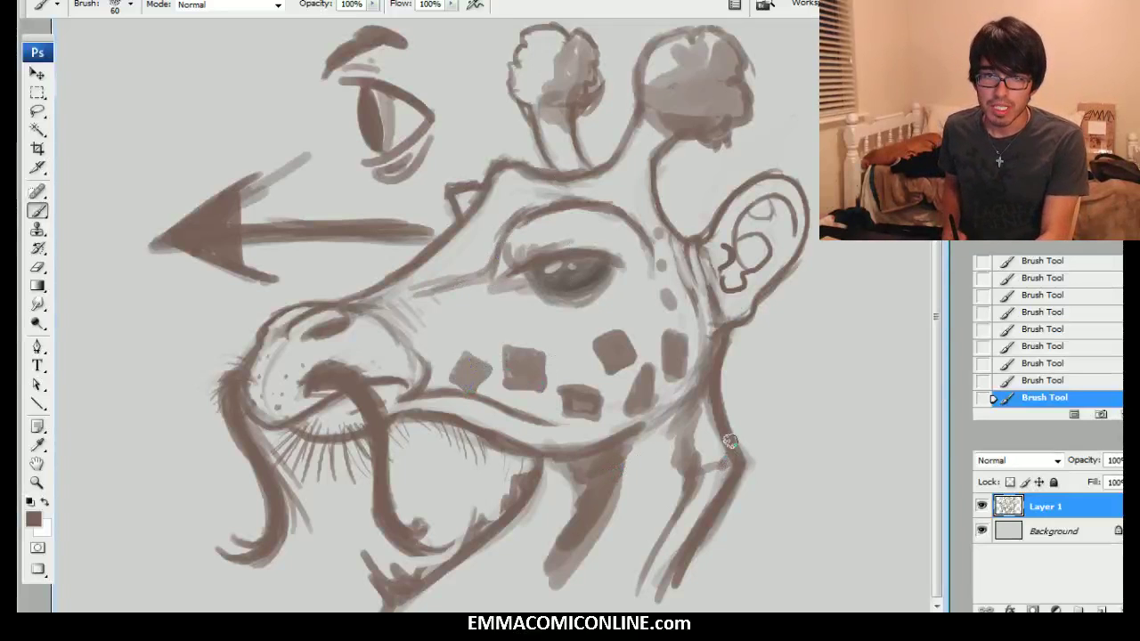
Paint large squarish spots down the neck, along both its rear and front edges
drag(728, 441, 705, 445)
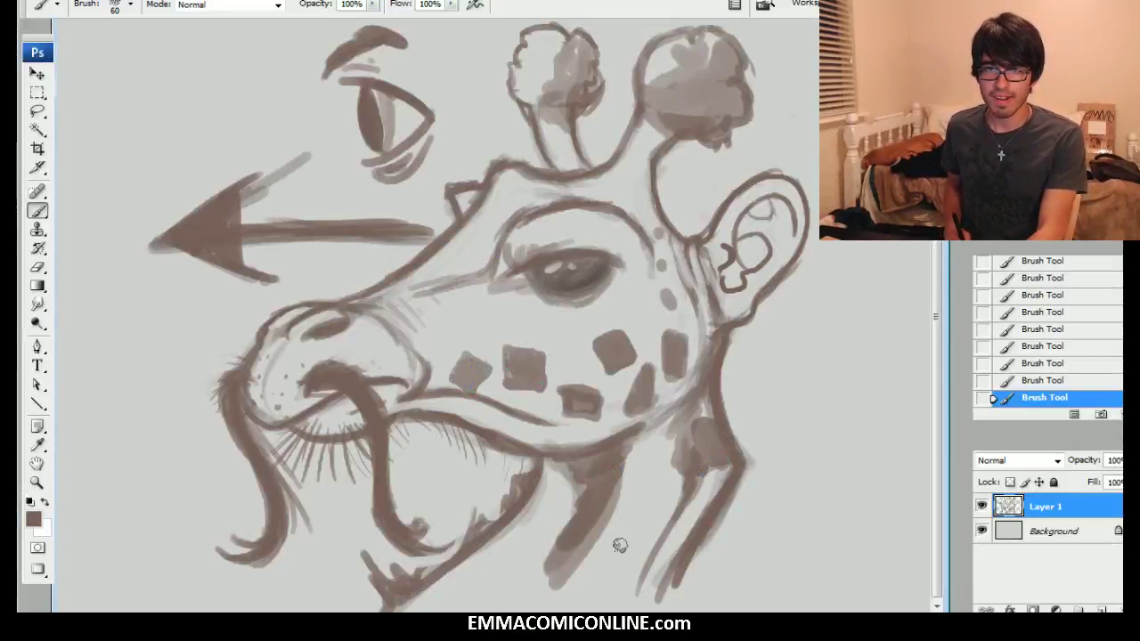
mouse_move(662, 535)
mouse_down()
mouse_move(643, 548)
mouse_move(674, 519)
mouse_up()
mouse_move(497, 529)
mouse_down()
mouse_move(546, 522)
mouse_move(522, 543)
mouse_move(547, 526)
mouse_move(538, 536)
mouse_up()
mouse_move(467, 585)
mouse_down()
mouse_move(454, 595)
mouse_move(488, 557)
mouse_move(485, 572)
mouse_up()
Thicken the contour running from the forehead up the front of the near horn
key(bracketleft)
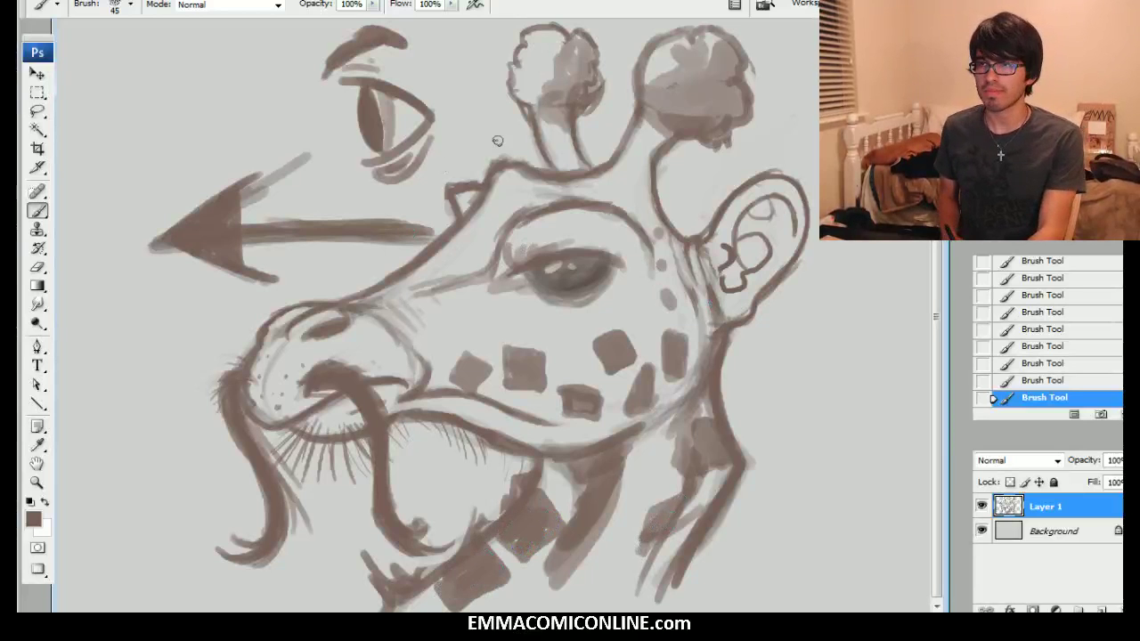
key(bracketright)
mouse_move(562, 178)
mouse_down()
mouse_move(615, 143)
mouse_move(636, 109)
mouse_up()
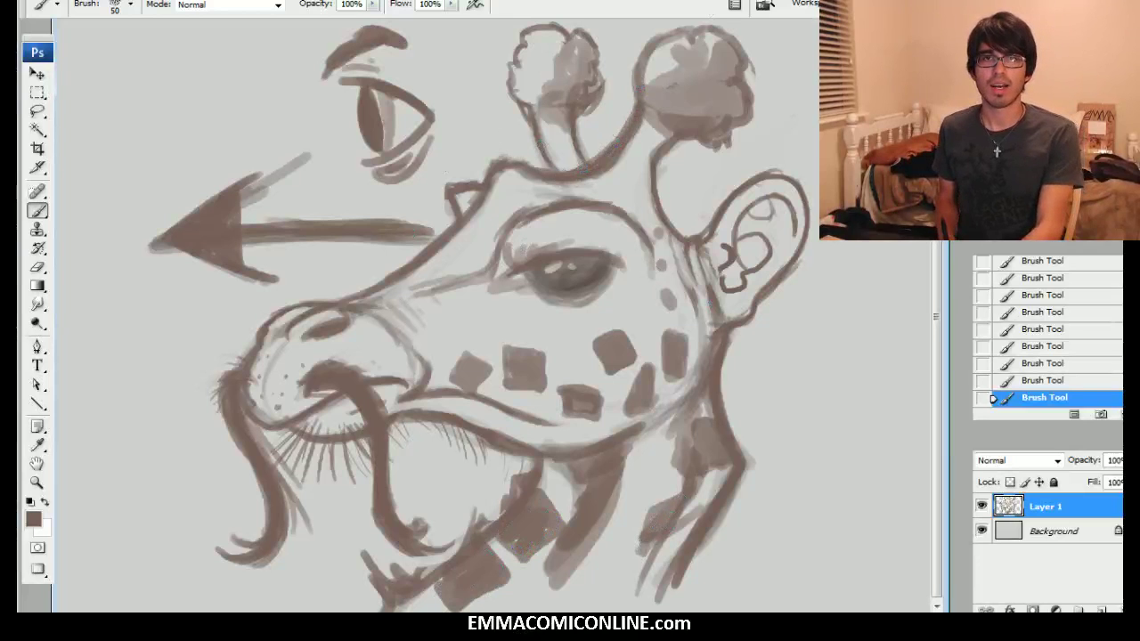
Draw a small fork stuck into the rear side of the near horn's tuft, with dark tines and a handle
key(bracketleft)
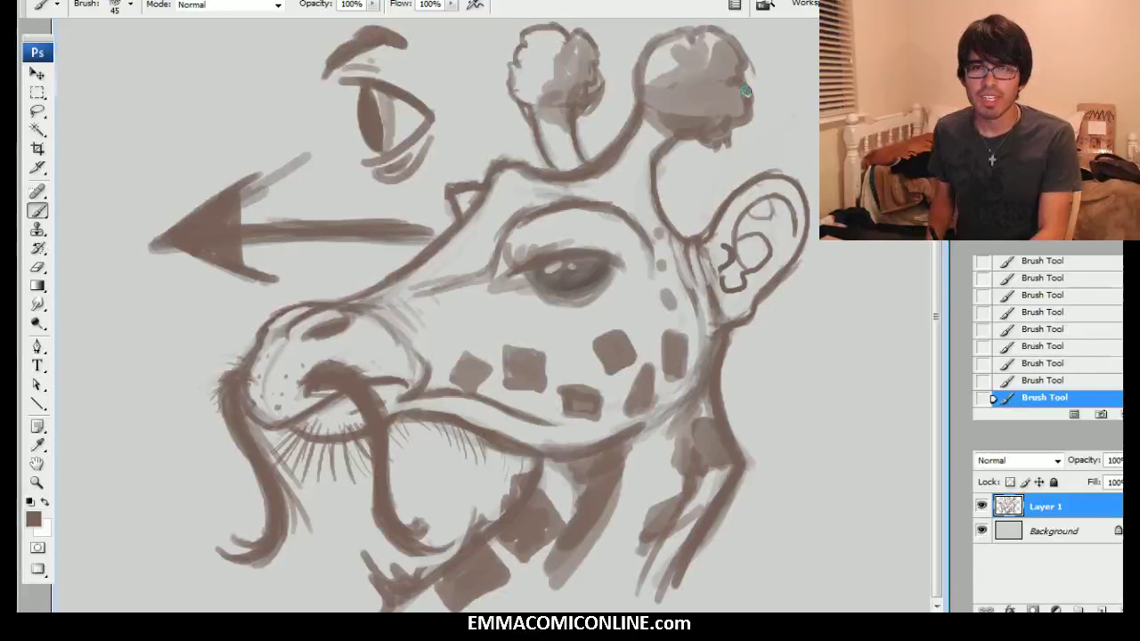
drag(723, 72, 761, 68)
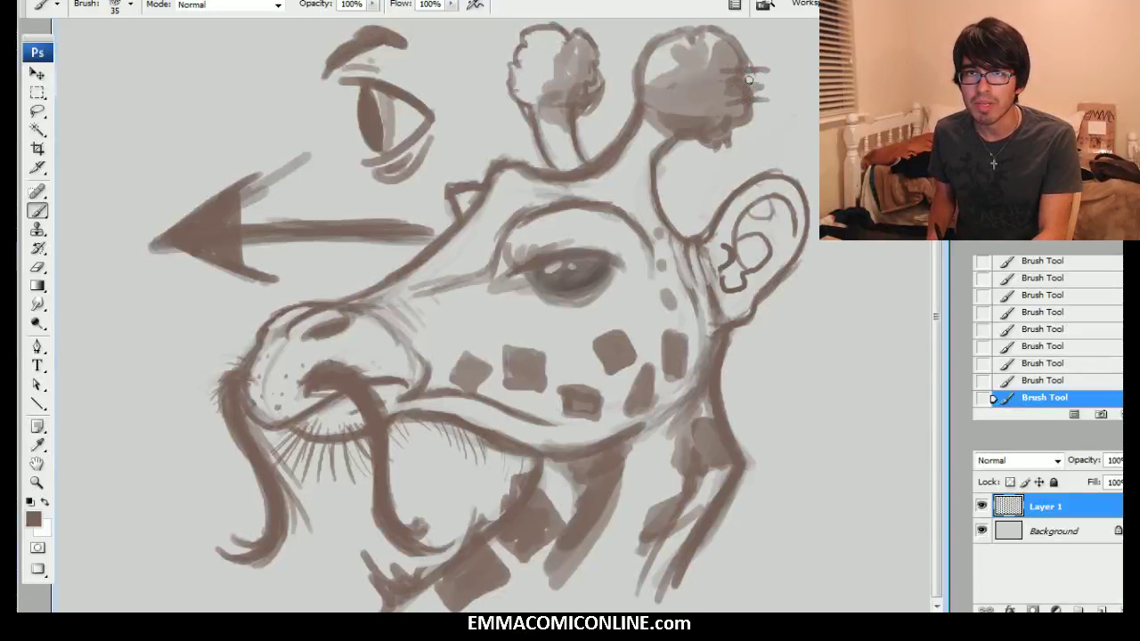
drag(771, 76, 800, 87)
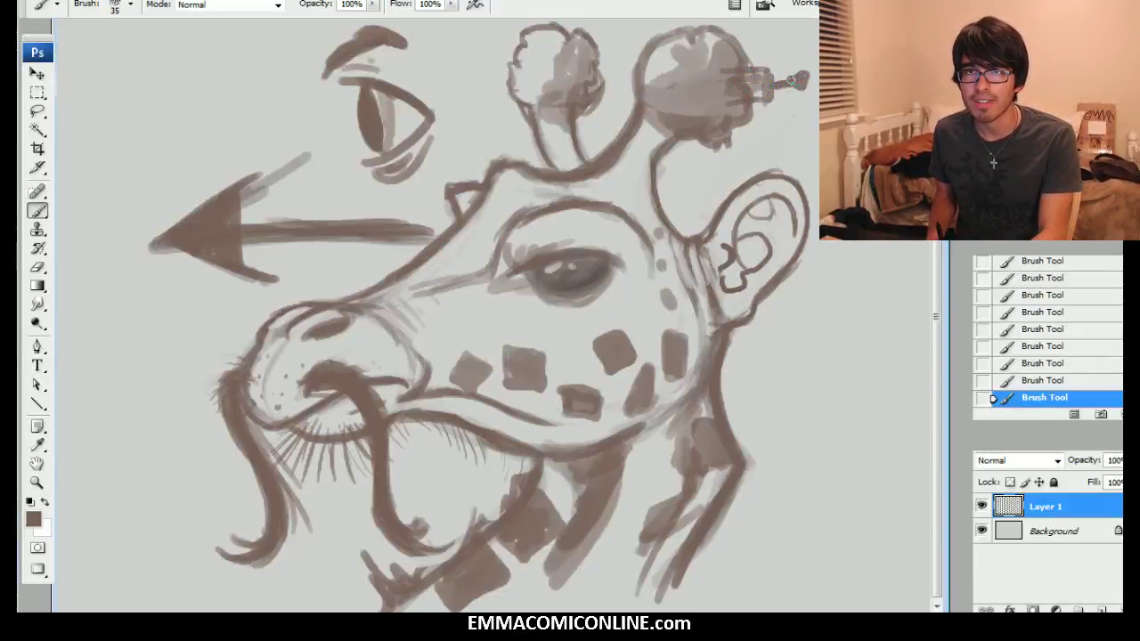
drag(727, 71, 764, 79)
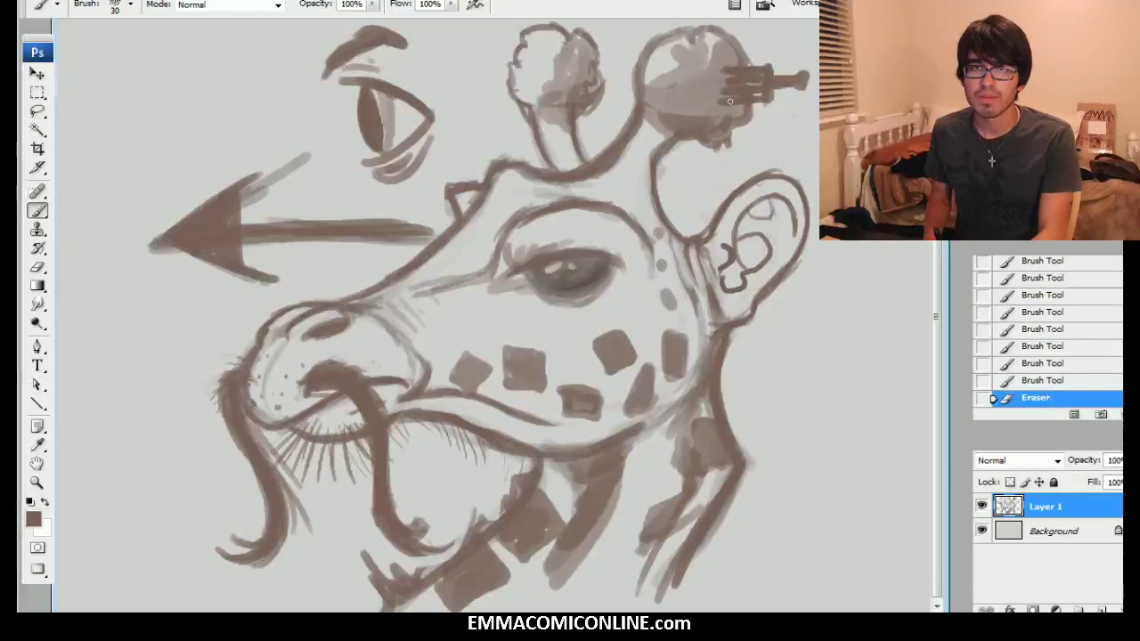
Erase the inside of the fork's head, tines and handle to leave an outlined shape, and redraw its edges
drag(753, 79, 764, 96)
mouse_move(759, 75)
mouse_down()
mouse_move(766, 87)
mouse_move(739, 75)
mouse_up()
drag(740, 80, 768, 79)
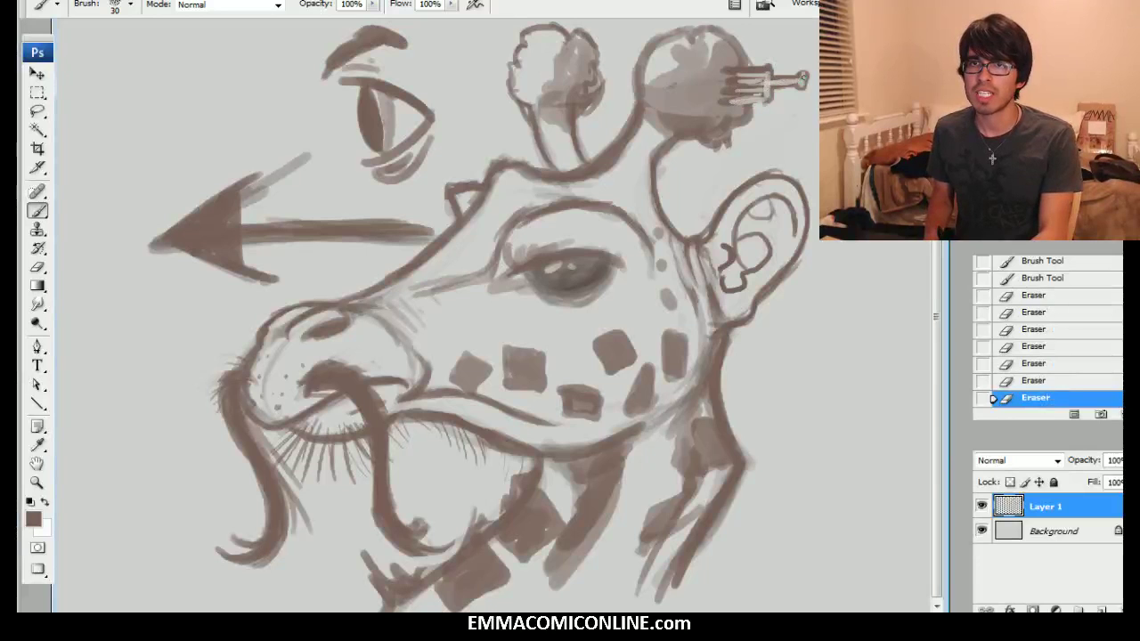
drag(759, 85, 766, 98)
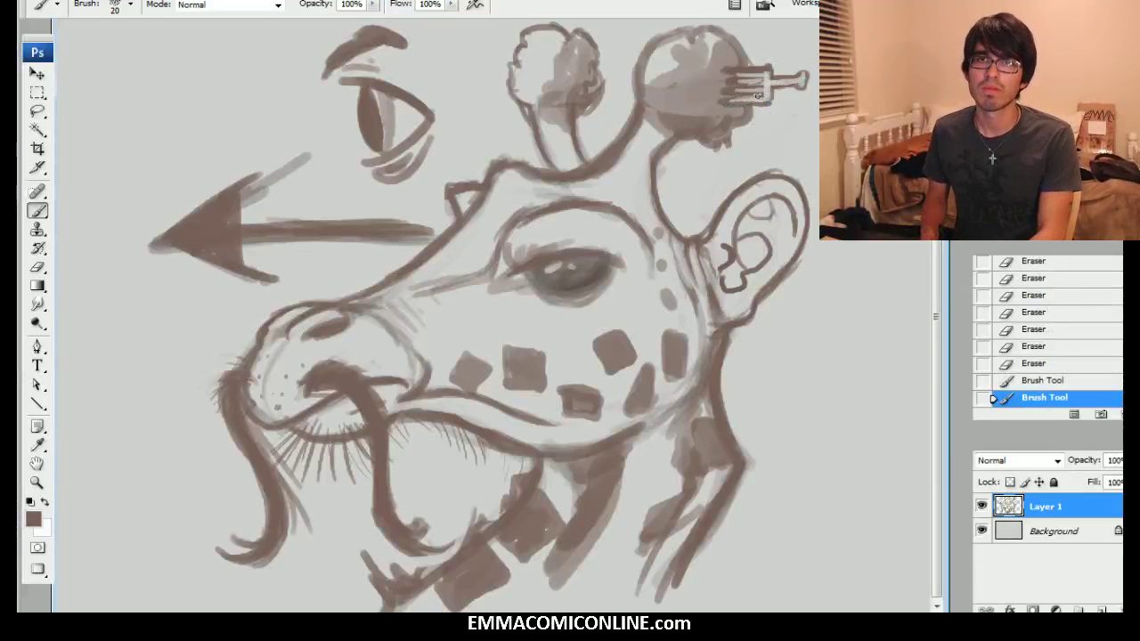
mouse_move(745, 92)
mouse_down()
mouse_move(763, 85)
mouse_move(757, 108)
mouse_up()
drag(766, 106, 725, 89)
drag(726, 86, 739, 80)
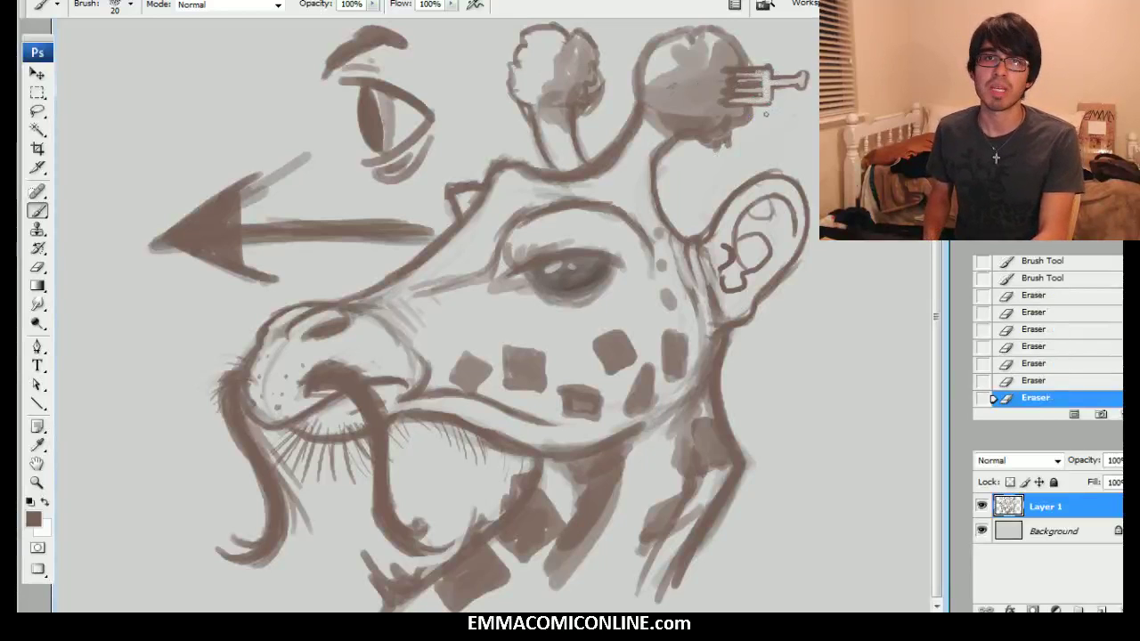
Erase around the fork's tine tips so they sink into the tuft, and darken the head contour behind the near horn
drag(728, 104, 732, 73)
mouse_move(726, 86)
mouse_down()
mouse_move(732, 62)
mouse_move(733, 84)
mouse_up()
drag(725, 101, 731, 73)
drag(726, 74, 732, 56)
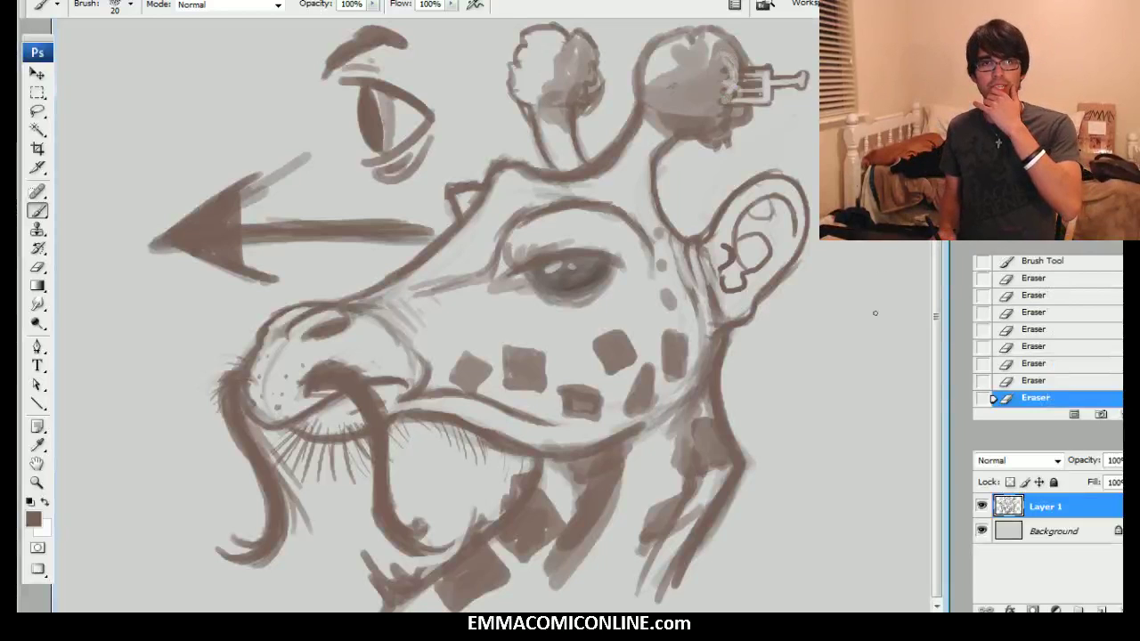
drag(663, 212, 659, 157)
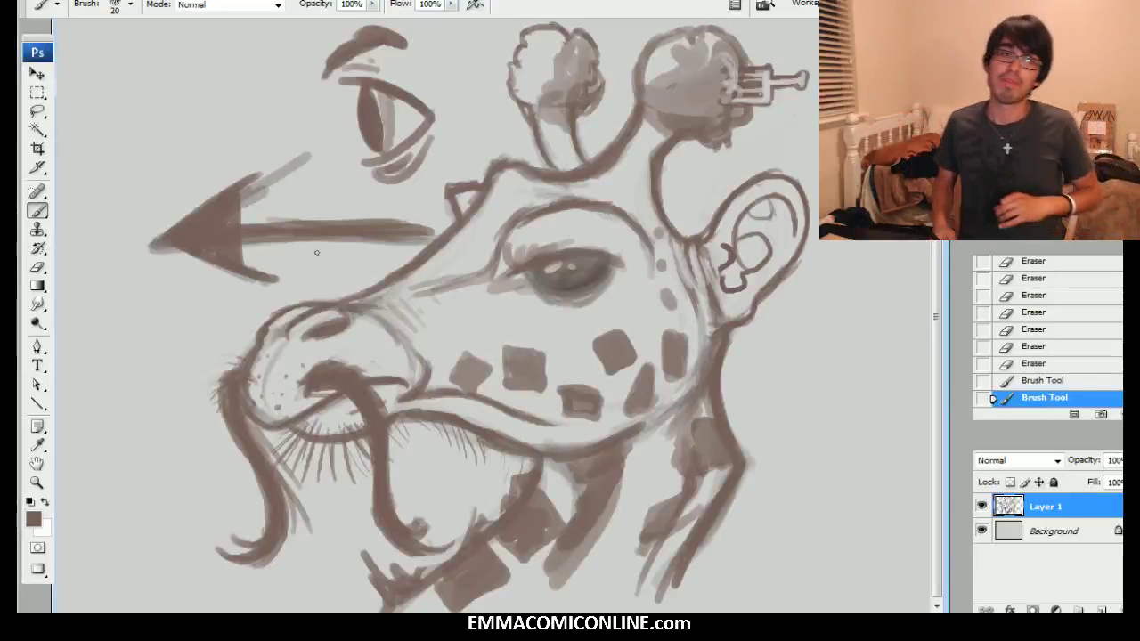
Scale the sketch layer proportionally to 96.5% and reposition it within the canvas
drag(1051, 178, 1060, 234)
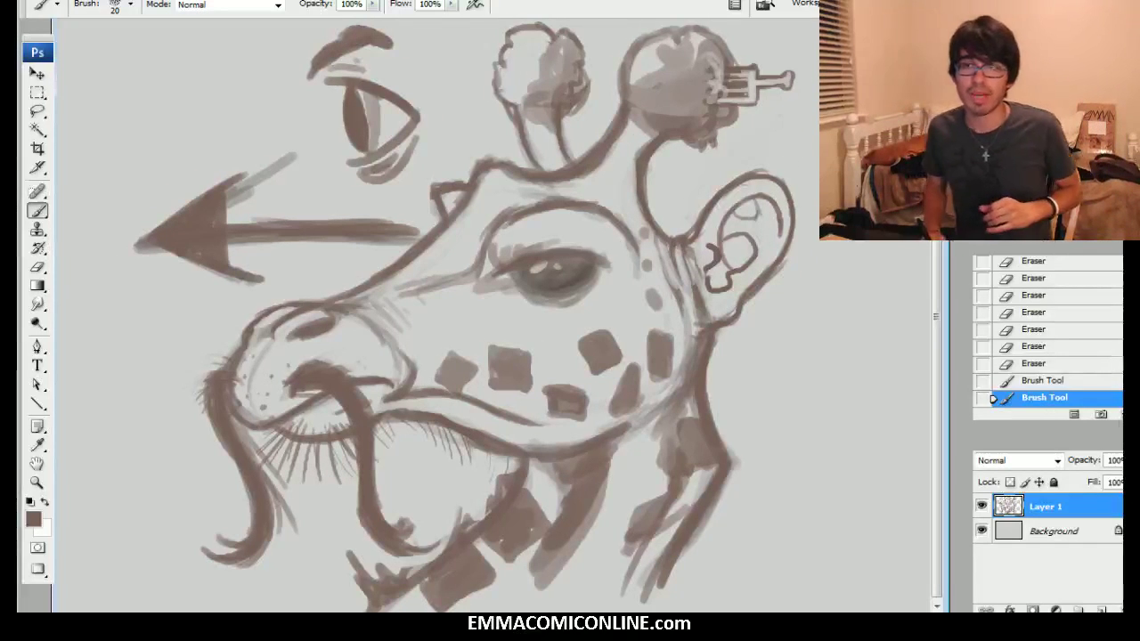
key(ctrl+minus)
click(37, 73)
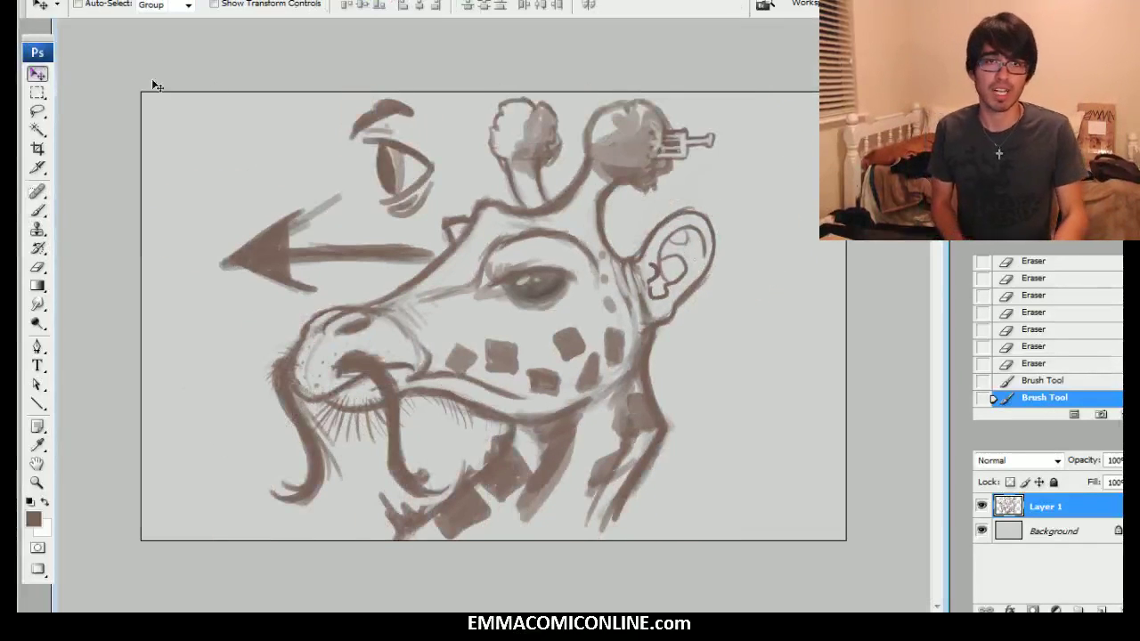
key(ctrl+t)
drag(217, 96, 257, 113)
drag(567, 270, 578, 266)
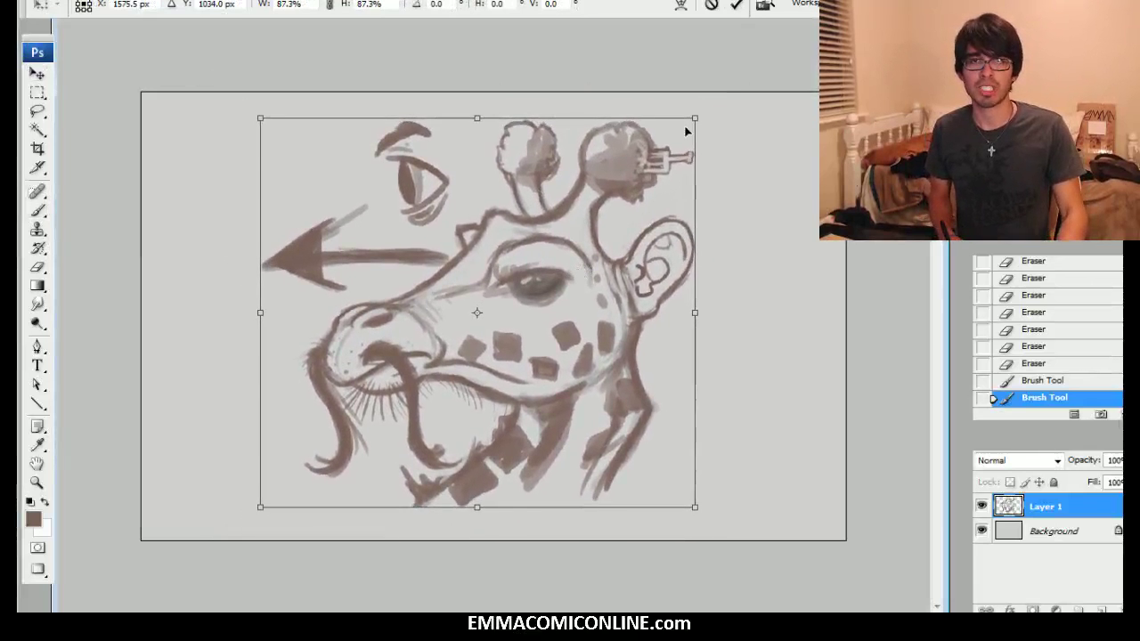
drag(696, 117, 694, 119)
drag(697, 122, 725, 101)
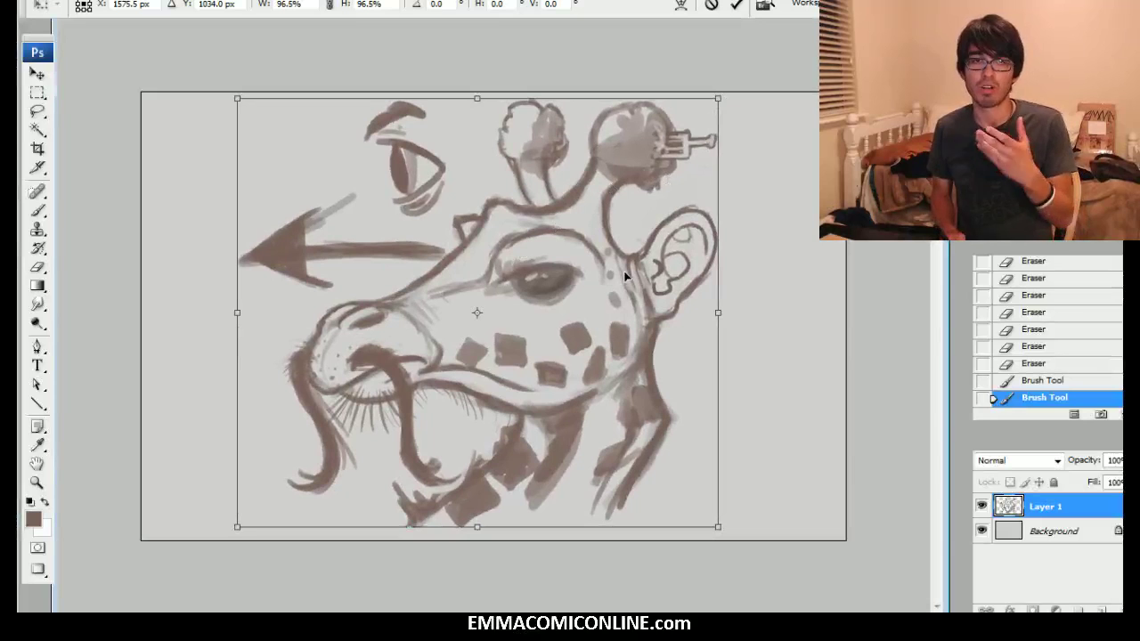
key(Return)
key(b)
mouse_move(131, 474)
mouse_down()
mouse_move(623, 474)
mouse_move(924, 432)
mouse_up()
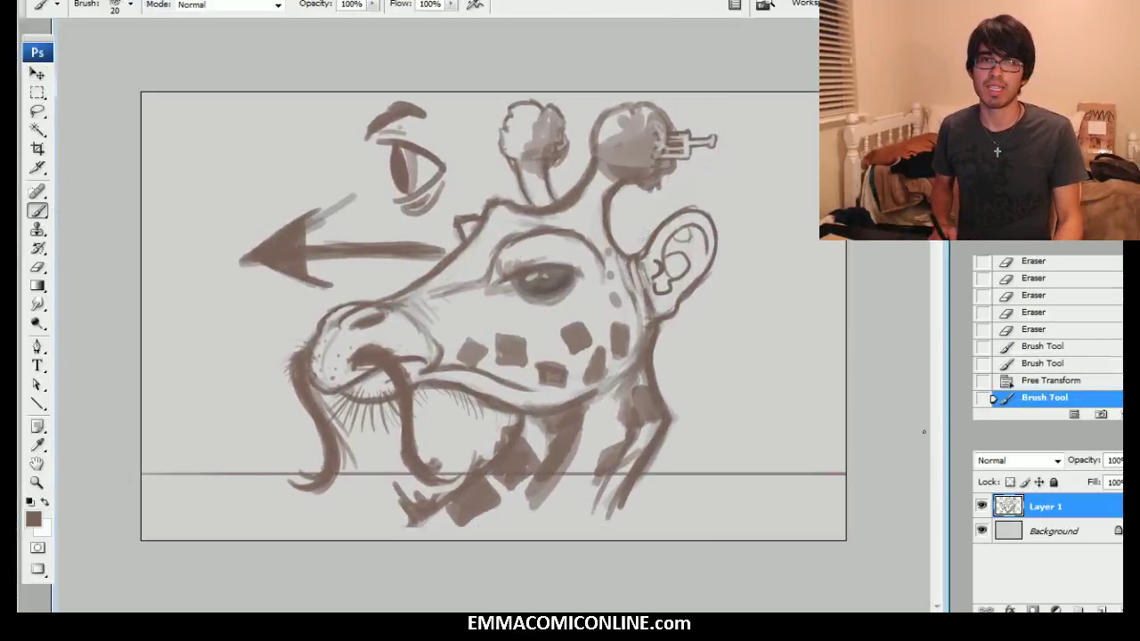
click(1038, 379)
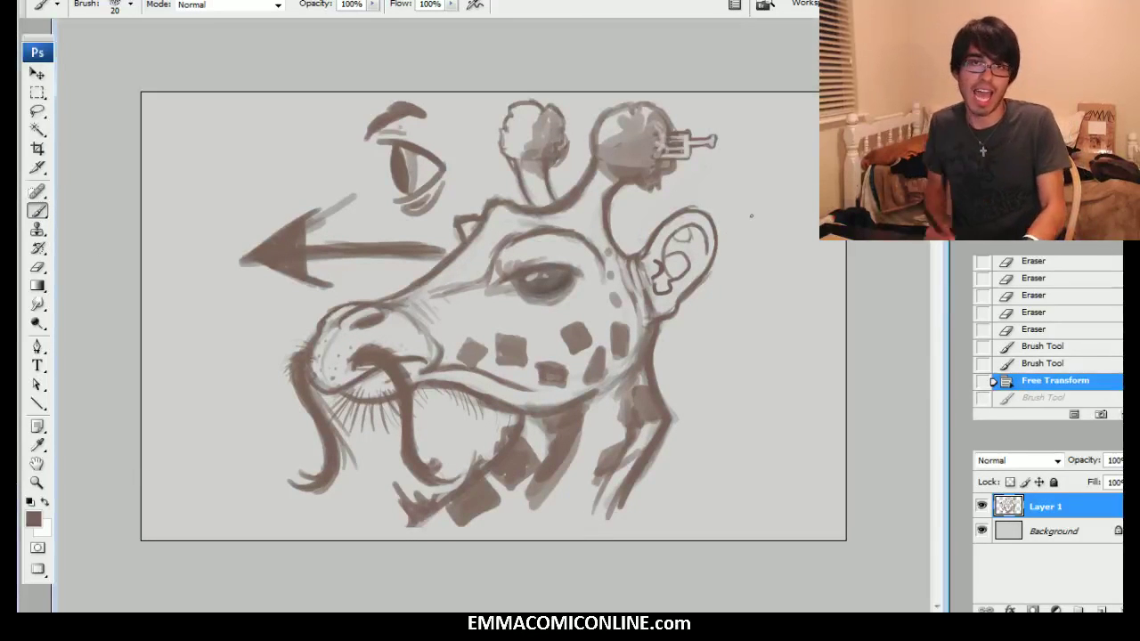
Rotate the whole sketch counterclockwise so the muzzle points downward, and erase rough marks along the arrow's shaft
key(ctrl+t)
mouse_move(789, 120)
mouse_down()
mouse_move(615, 588)
mouse_move(598, 382)
mouse_move(400, 53)
mouse_move(682, 168)
mouse_up()
key(b)
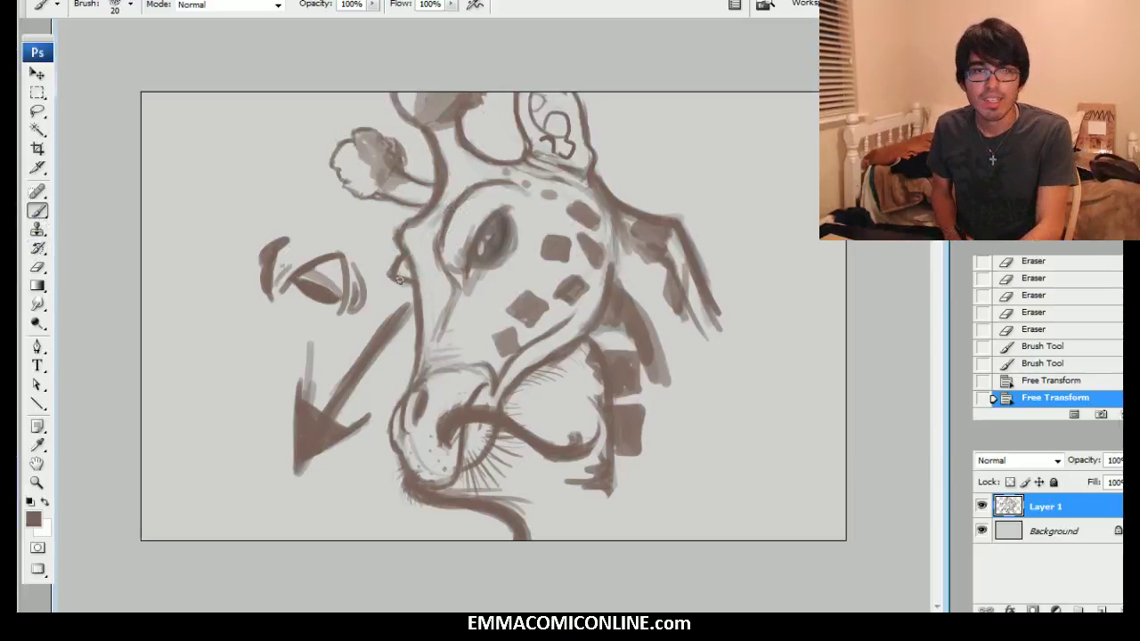
drag(416, 302, 369, 382)
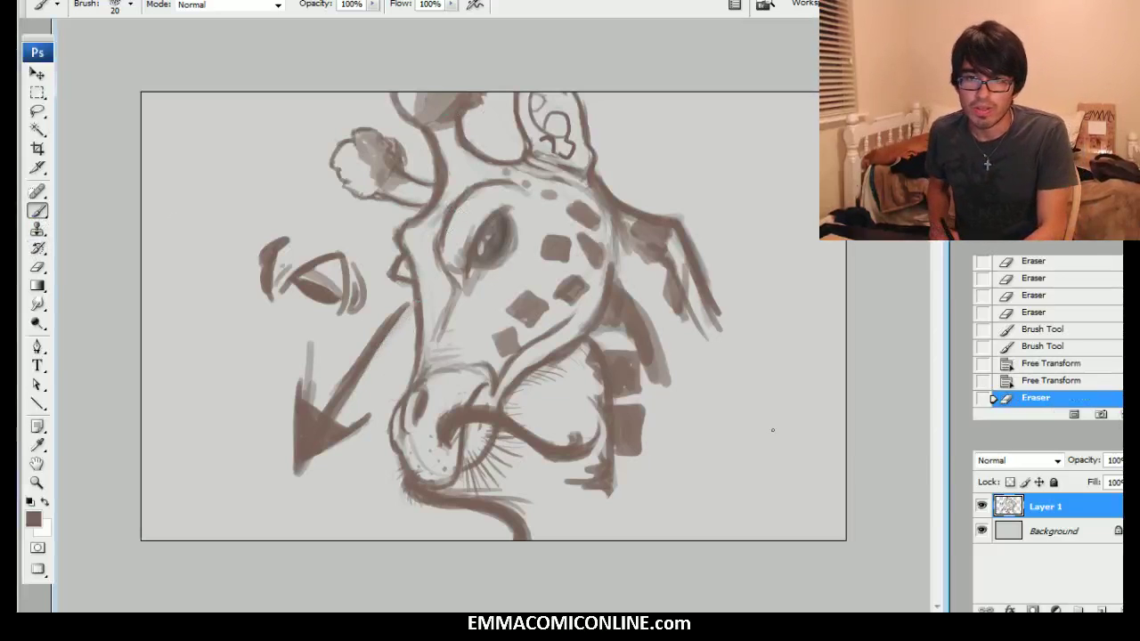
Draw a small box filled with wavy lines near the canvas's lower corner and a little fork above it
mouse_move(753, 499)
mouse_down()
mouse_move(814, 451)
mouse_move(763, 513)
mouse_move(823, 515)
mouse_move(757, 435)
mouse_move(812, 453)
mouse_move(808, 477)
mouse_move(819, 481)
mouse_up()
drag(763, 503, 805, 501)
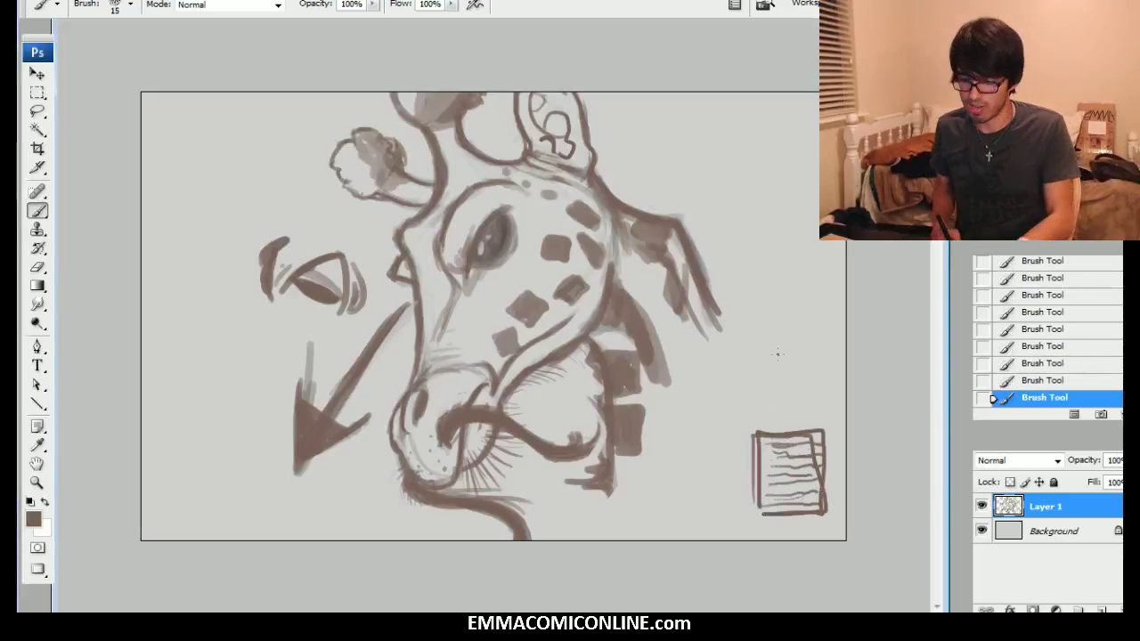
drag(786, 414, 810, 419)
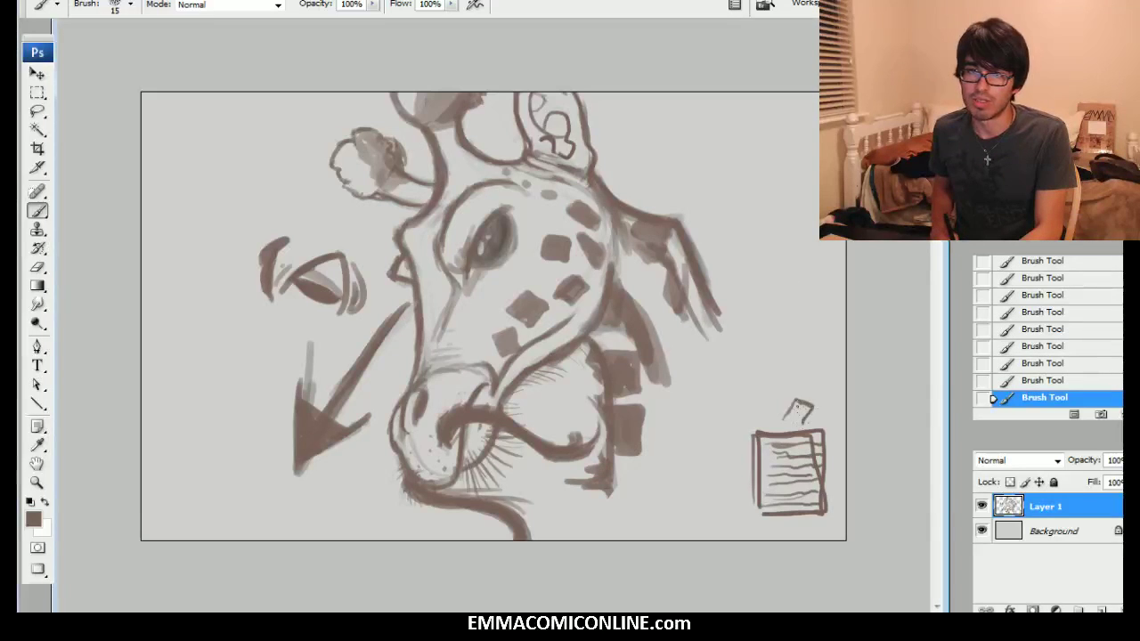
drag(807, 401, 812, 381)
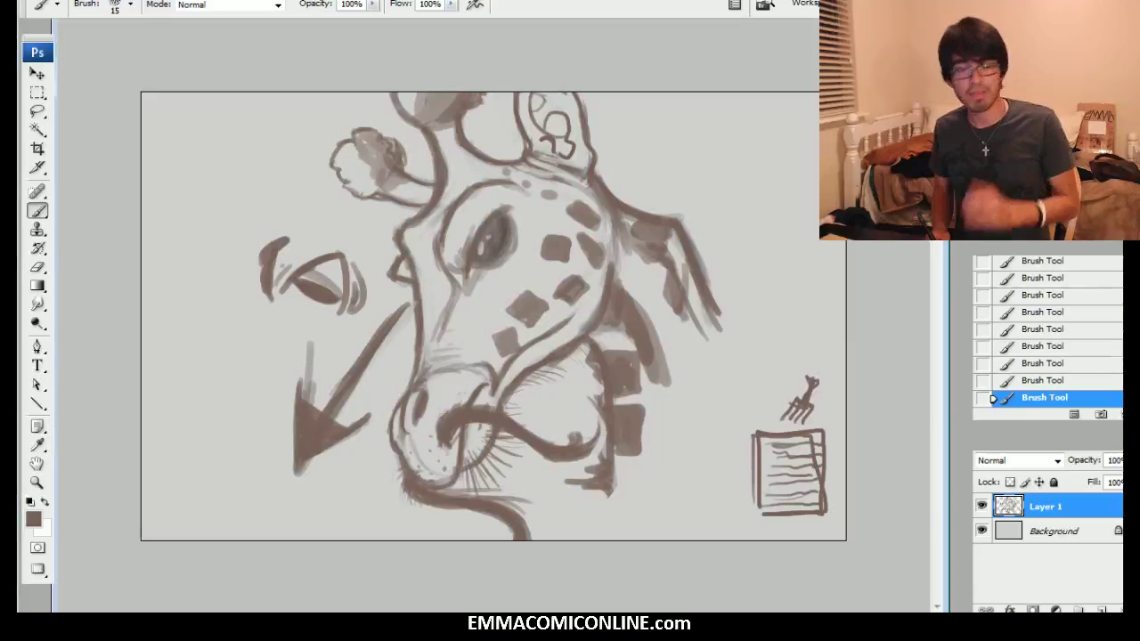
Erase the stray line above the arrowhead, solidify the arrowhead's edges, and darken the giraffe's eye
mouse_move(306, 349)
mouse_down()
mouse_move(307, 388)
mouse_move(306, 346)
mouse_up()
drag(302, 392, 329, 436)
mouse_move(296, 470)
mouse_down()
mouse_move(310, 447)
mouse_move(353, 436)
mouse_up()
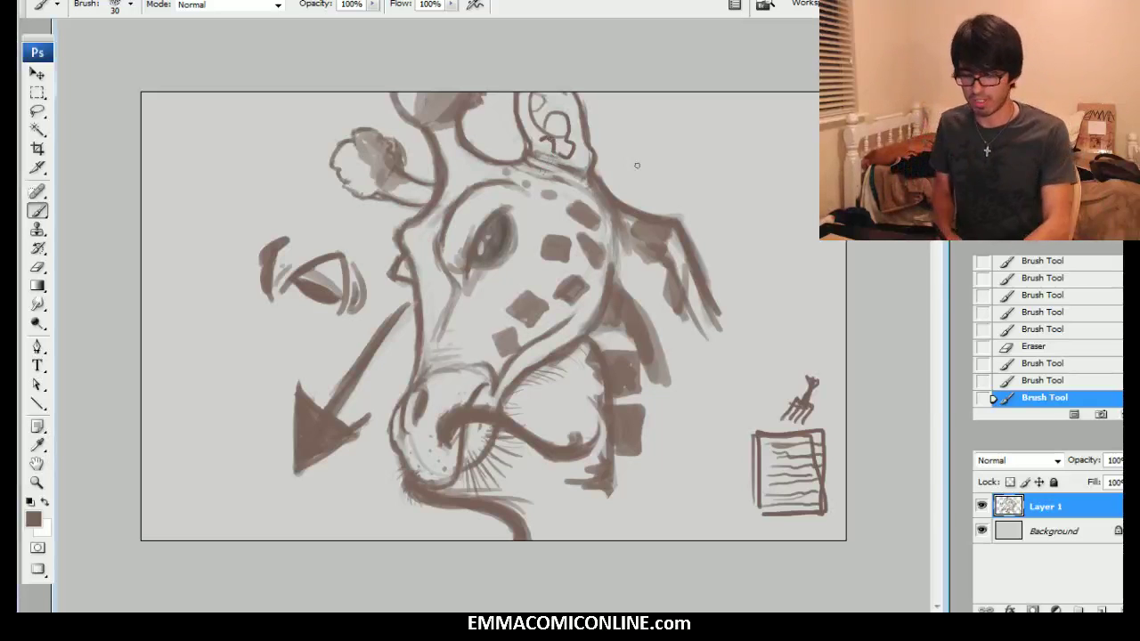
mouse_move(492, 257)
mouse_down()
mouse_move(497, 224)
mouse_move(479, 232)
mouse_move(498, 236)
mouse_move(503, 254)
mouse_move(516, 234)
mouse_move(489, 269)
mouse_up()
drag(517, 233, 504, 261)
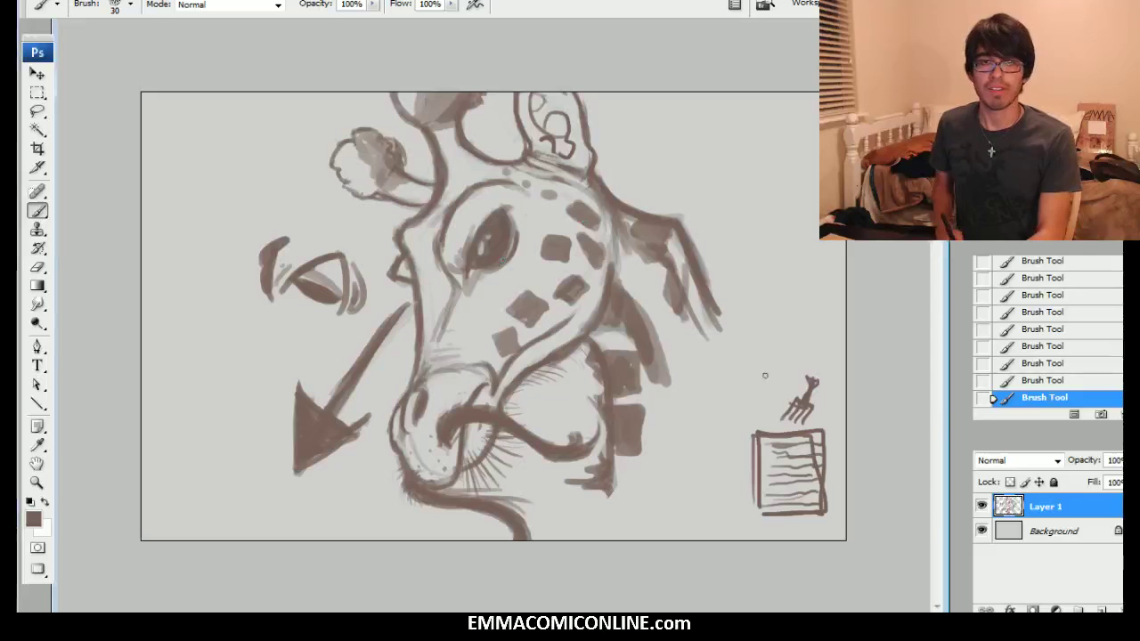
Add a new layer between the Background and Layer 1, and switch the foreground colour to light grey
click(1051, 532)
key(ctrl+shift+n)
key(Return)
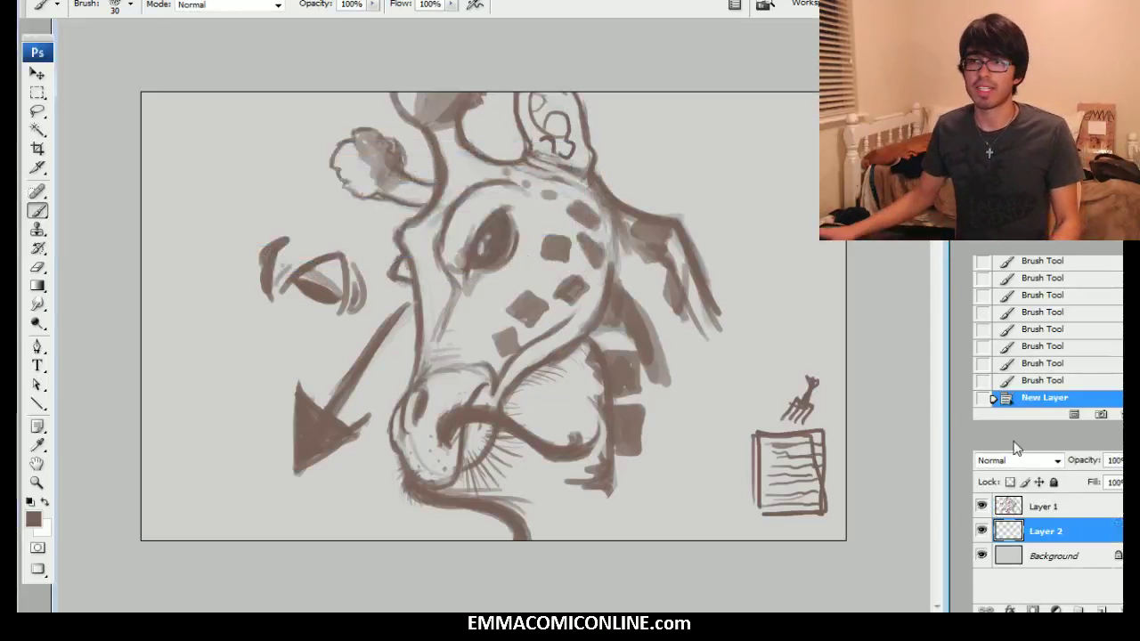
key(x)
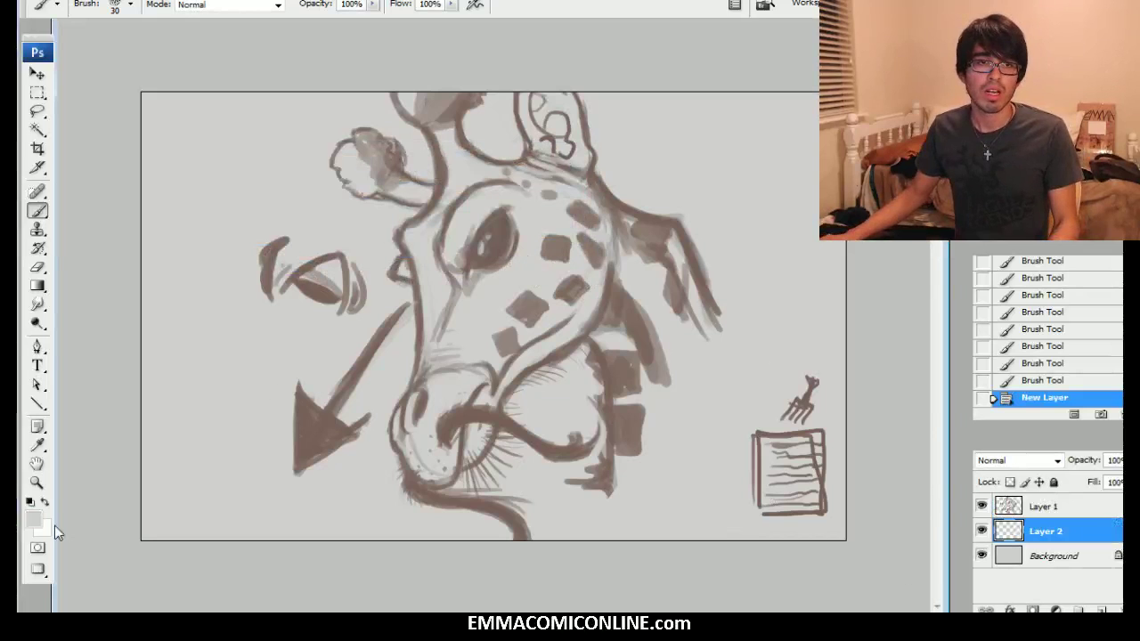
Set the foreground colour to cyan 5dd7df for painting with the Brush tool
click(37, 519)
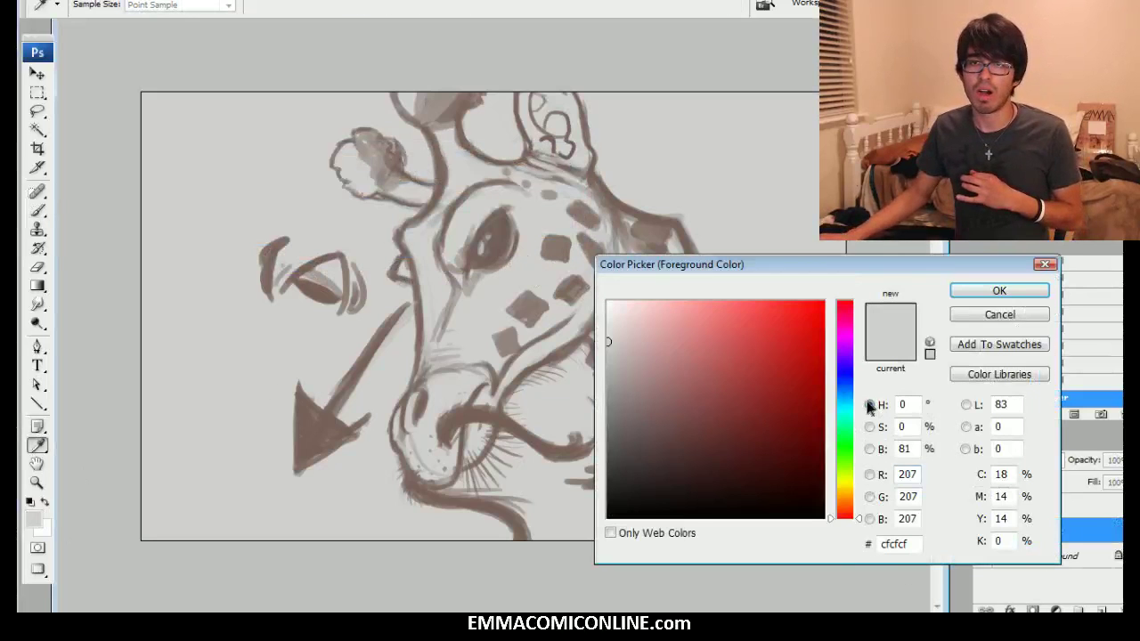
click(863, 404)
mouse_move(863, 410)
mouse_down()
mouse_move(862, 432)
mouse_move(868, 415)
mouse_up()
drag(772, 351, 734, 327)
click(860, 411)
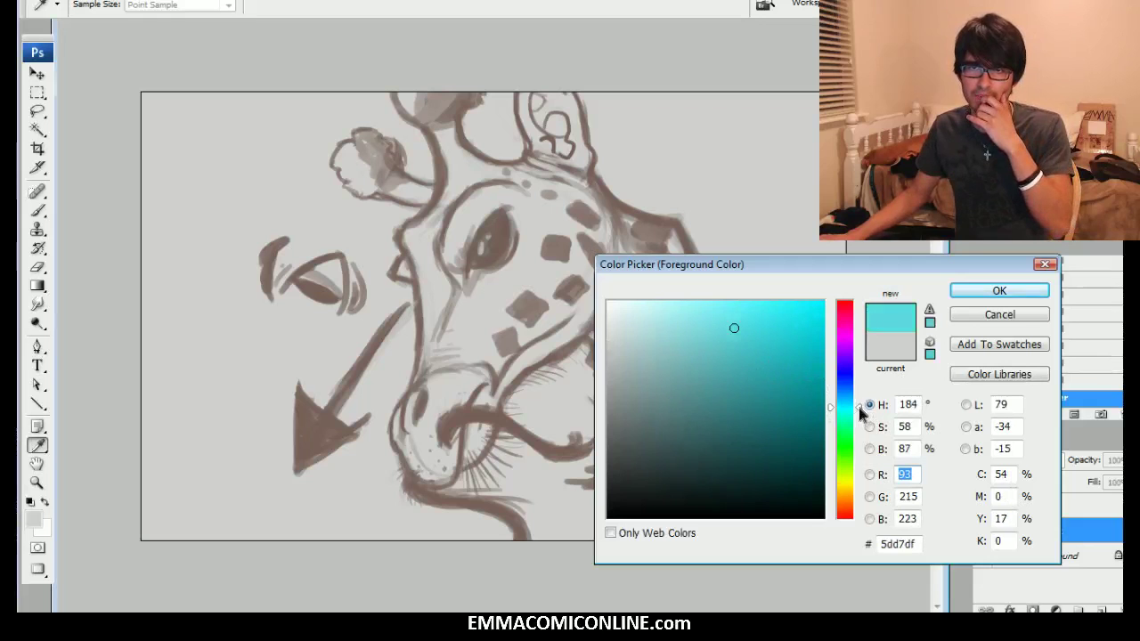
click(997, 291)
key(b)
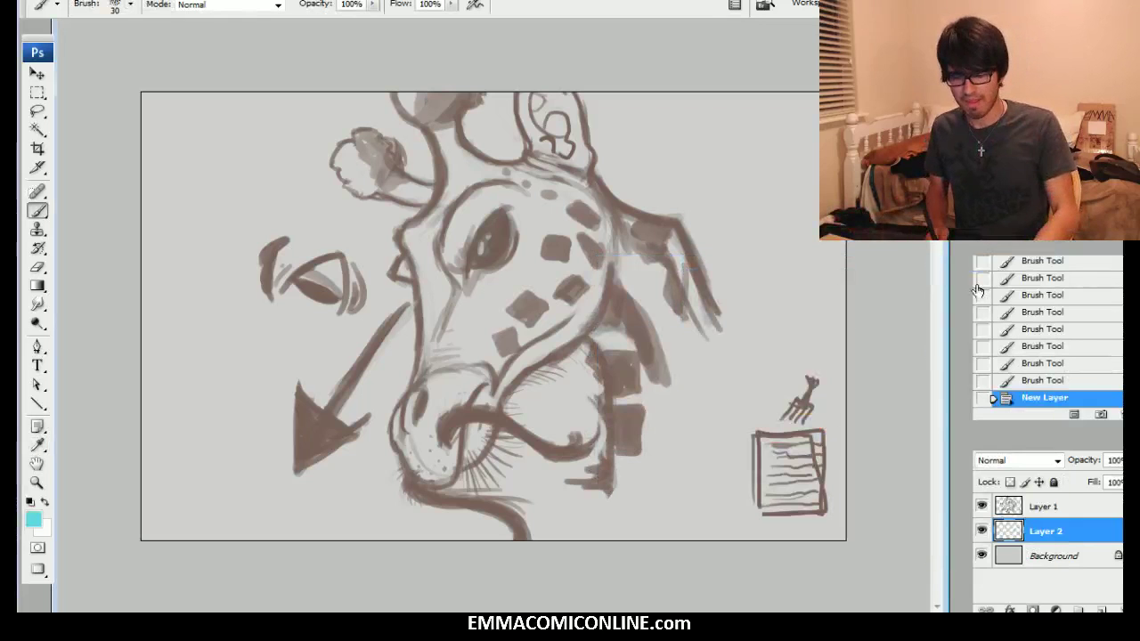
Choose the K Hard brush preset and enlarge it to 80 px
key(bracketright)
key(bracketright)
key(bracketright)
right_click(495, 260)
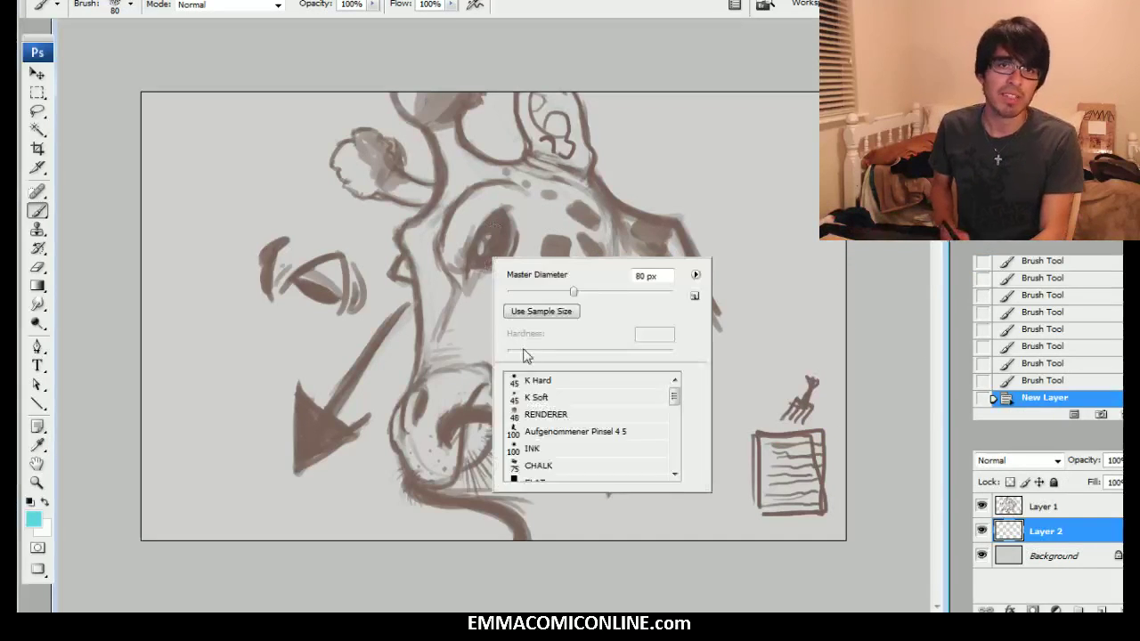
click(545, 382)
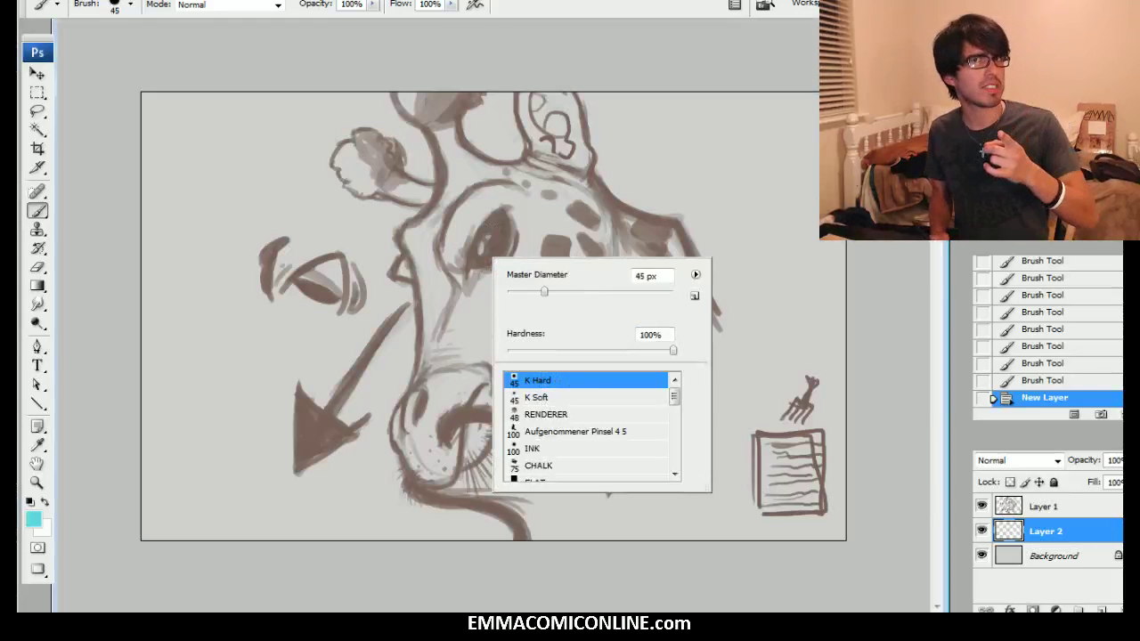
key(Return)
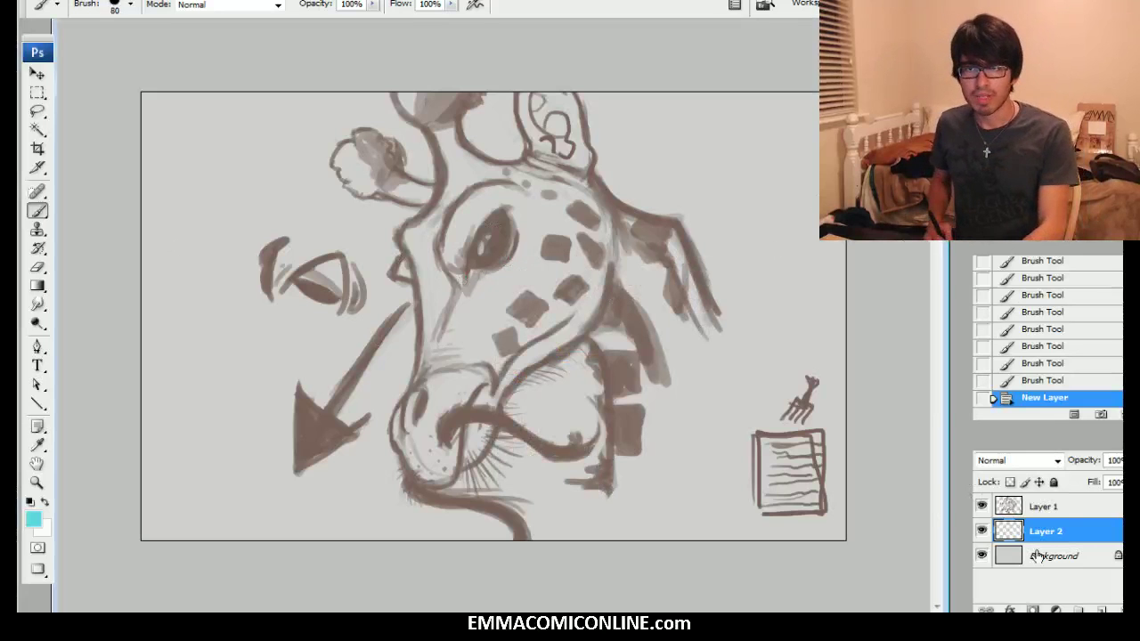
Set Layer 1's blending mode to Multiply and return Layer 2's blending mode to Normal
click(1014, 460)
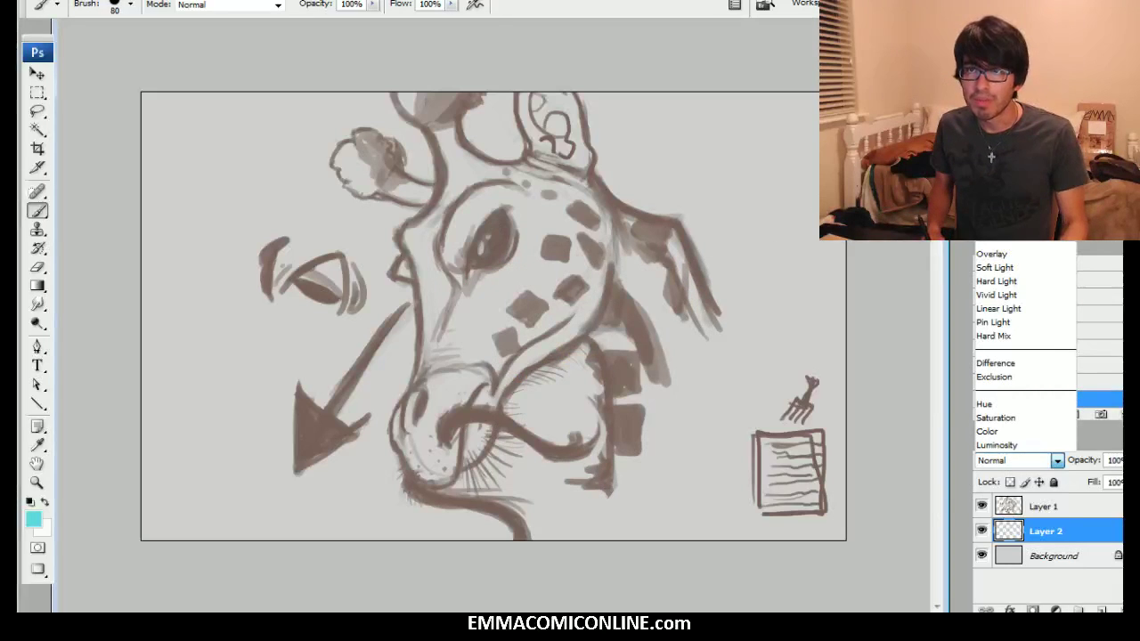
click(1007, 104)
click(1038, 518)
click(1016, 460)
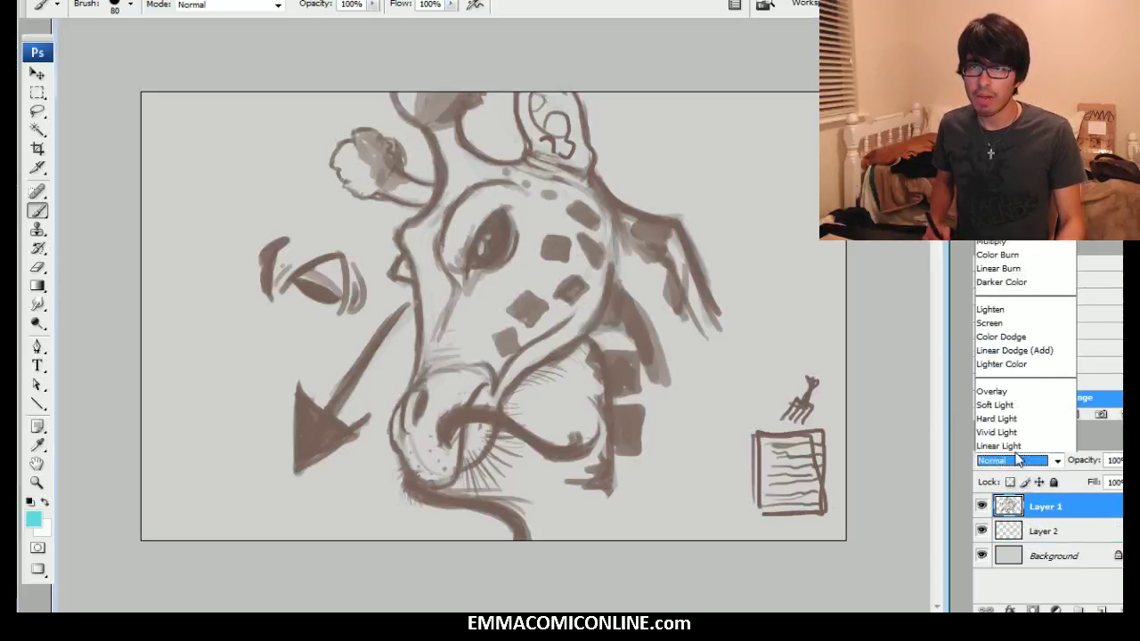
click(1016, 145)
click(1037, 531)
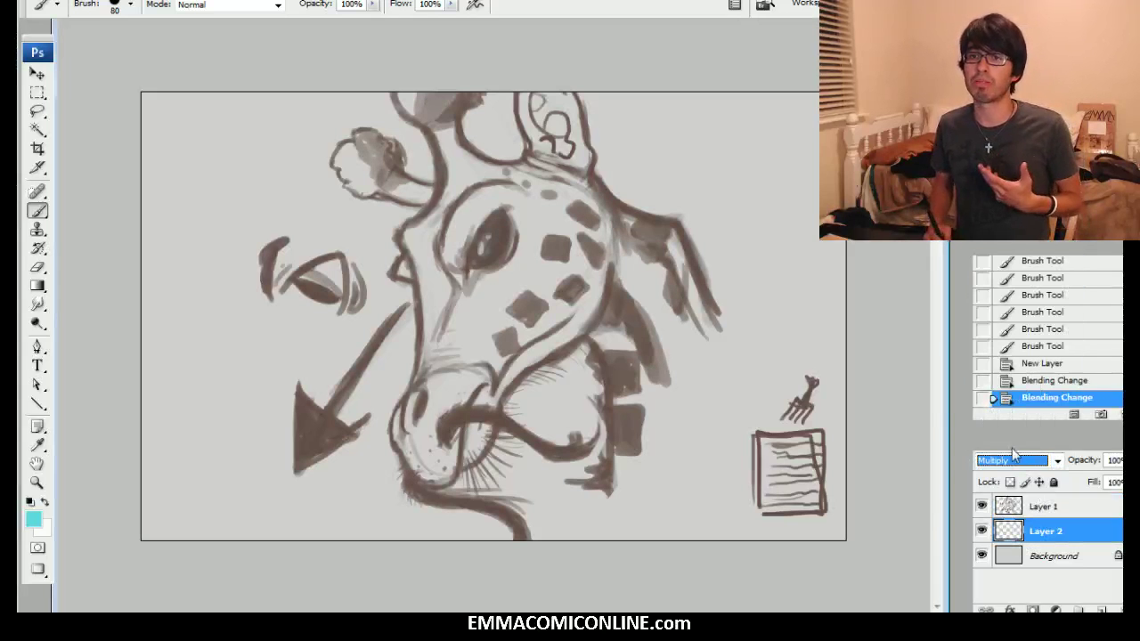
click(1018, 461)
click(1016, 49)
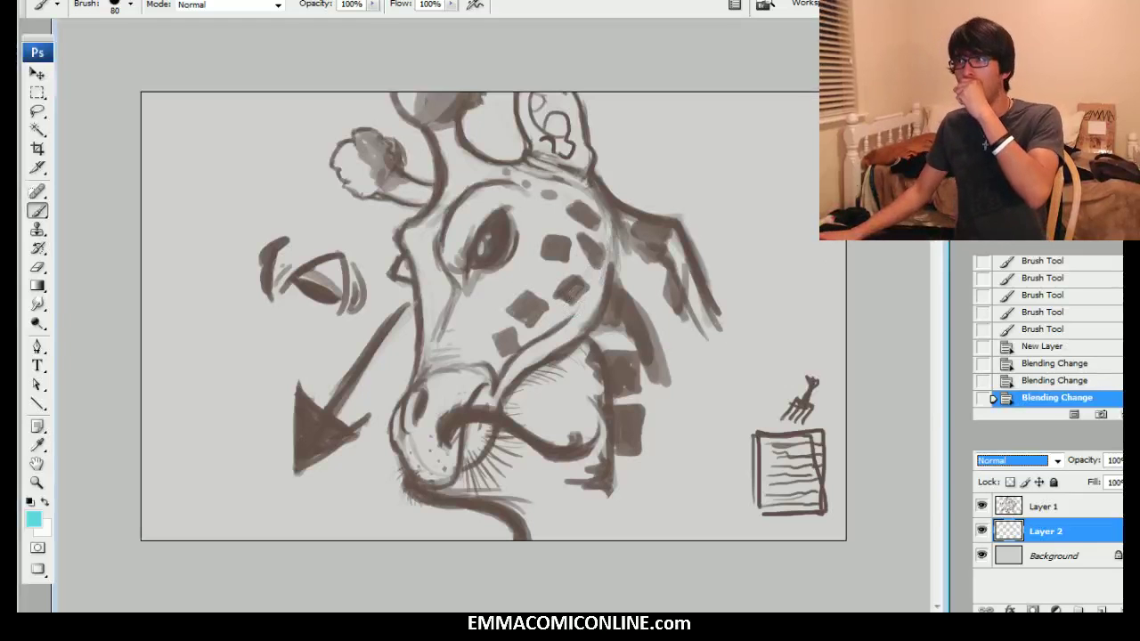
key(Return)
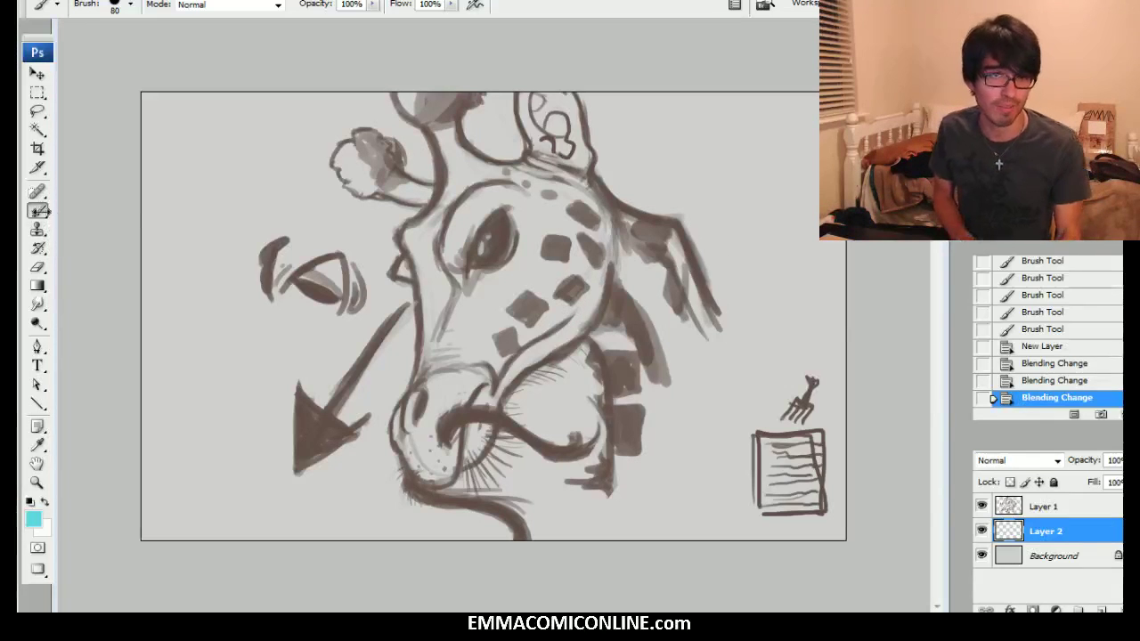
Switch to the INK brush preset for painting on Layer 2
drag(573, 283, 576, 292)
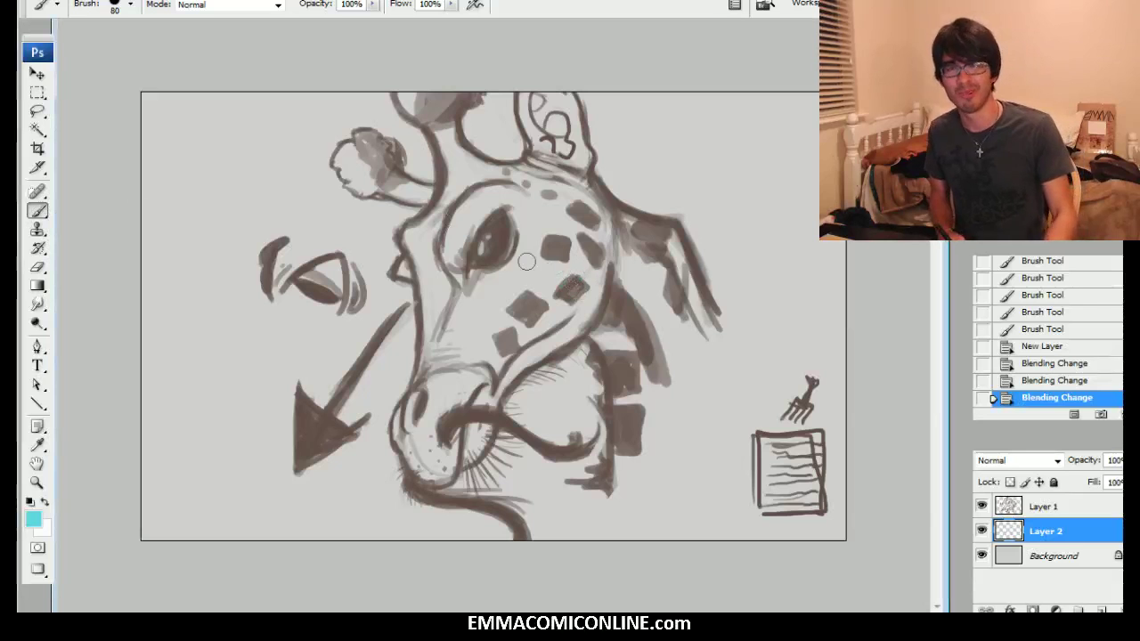
key(bracketright)
key(bracketright)
key(bracketright)
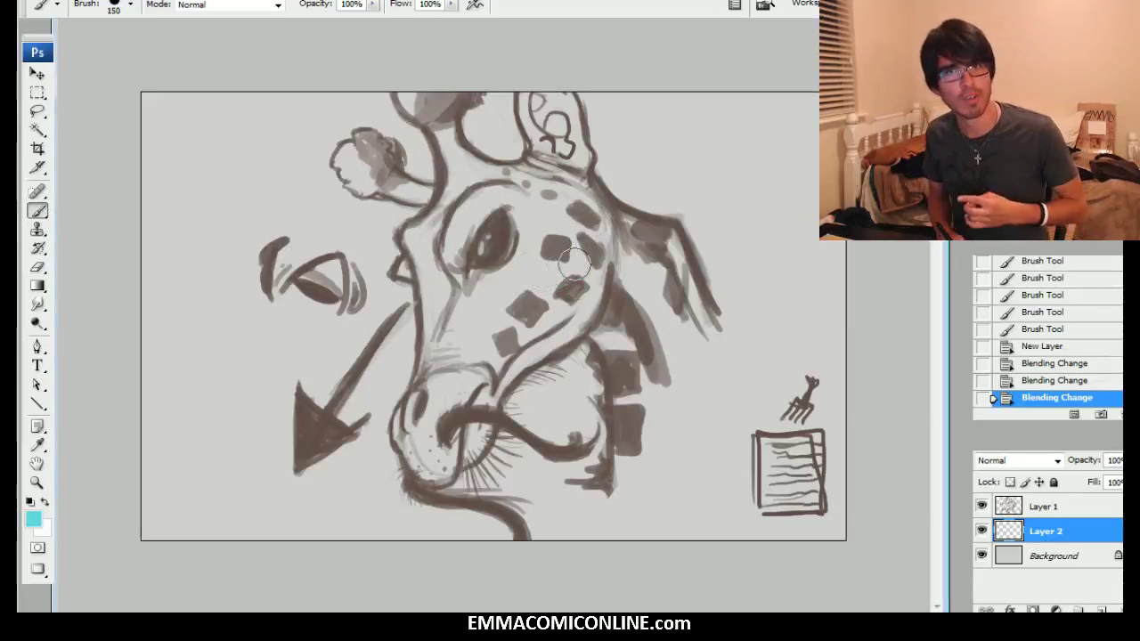
right_click(562, 278)
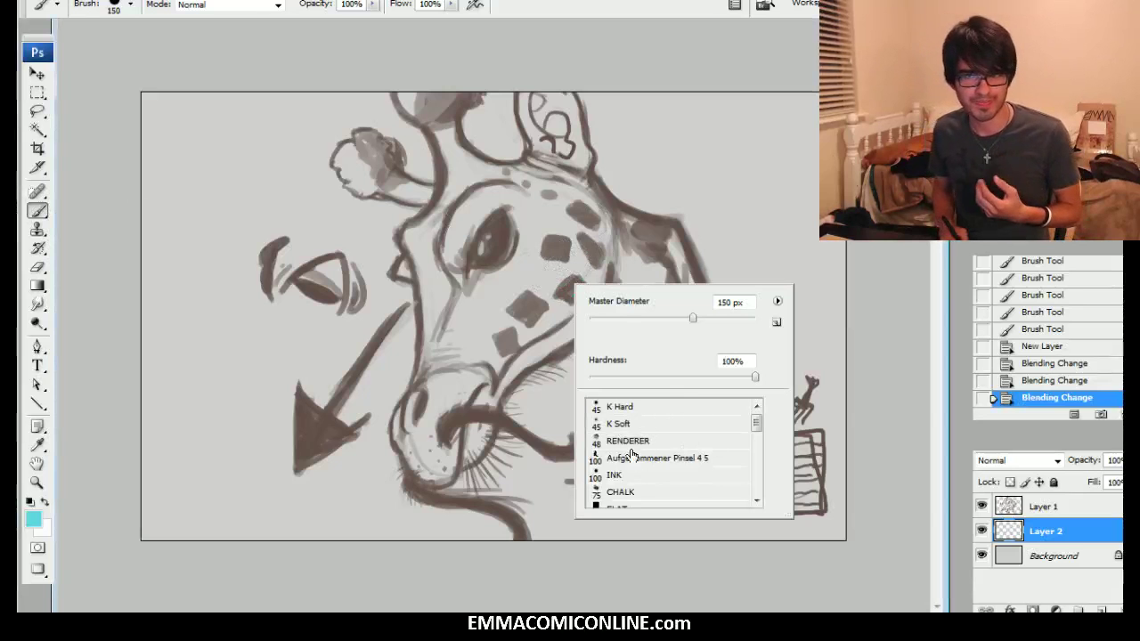
click(624, 476)
key(Return)
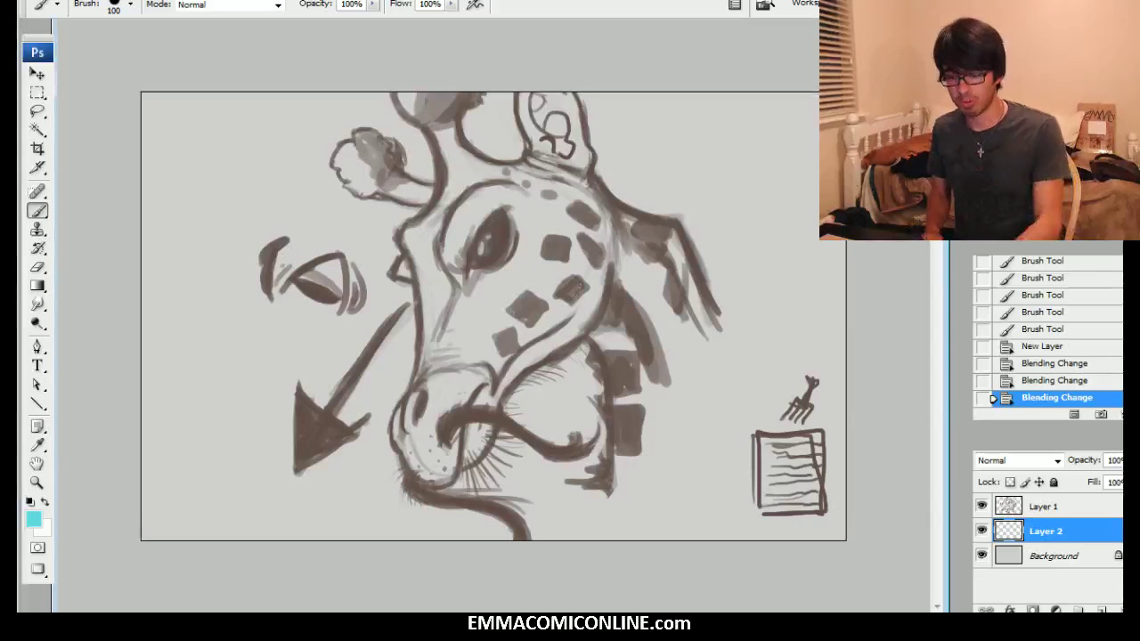
Paint flat cyan under the giraffe's head, horns, ear and neck on Layer 2, varying the brush size up to 200 px
key(bracketright)
key(bracketright)
mouse_move(437, 410)
mouse_down()
mouse_move(429, 464)
mouse_move(468, 395)
mouse_move(476, 409)
mouse_move(470, 415)
mouse_move(468, 391)
mouse_move(406, 439)
mouse_move(435, 389)
mouse_move(440, 323)
mouse_move(435, 339)
mouse_move(434, 291)
mouse_move(438, 305)
mouse_move(417, 236)
mouse_move(424, 261)
mouse_move(451, 207)
mouse_move(453, 145)
mouse_move(458, 198)
mouse_move(435, 112)
mouse_move(412, 103)
mouse_move(463, 89)
mouse_up()
key(bracketleft)
key(bracketleft)
mouse_move(397, 183)
mouse_down()
mouse_move(379, 154)
mouse_move(374, 178)
mouse_move(363, 179)
mouse_move(379, 161)
mouse_move(434, 192)
mouse_move(499, 175)
mouse_move(465, 156)
mouse_move(483, 174)
mouse_move(536, 171)
mouse_move(547, 151)
mouse_move(539, 96)
mouse_move(569, 136)
mouse_move(565, 214)
mouse_up()
key(bracketright)
key(bracketright)
mouse_move(492, 228)
mouse_down()
mouse_move(446, 336)
mouse_move(483, 309)
mouse_move(503, 338)
mouse_move(476, 391)
mouse_move(535, 329)
mouse_move(491, 378)
mouse_move(591, 302)
mouse_move(552, 332)
mouse_move(595, 294)
mouse_move(598, 207)
mouse_move(642, 192)
mouse_move(541, 244)
mouse_move(561, 242)
mouse_move(545, 302)
mouse_move(526, 233)
mouse_up()
mouse_move(635, 225)
mouse_down()
mouse_move(580, 187)
mouse_move(605, 214)
mouse_move(666, 239)
mouse_move(779, 494)
mouse_move(644, 278)
mouse_move(637, 331)
mouse_move(605, 314)
mouse_move(635, 421)
mouse_move(633, 524)
mouse_move(641, 334)
mouse_move(657, 523)
mouse_move(661, 362)
mouse_move(664, 431)
mouse_move(701, 532)
mouse_move(678, 395)
mouse_move(721, 514)
mouse_move(747, 543)
mouse_move(697, 407)
mouse_move(766, 547)
mouse_move(764, 503)
mouse_move(818, 531)
mouse_up()
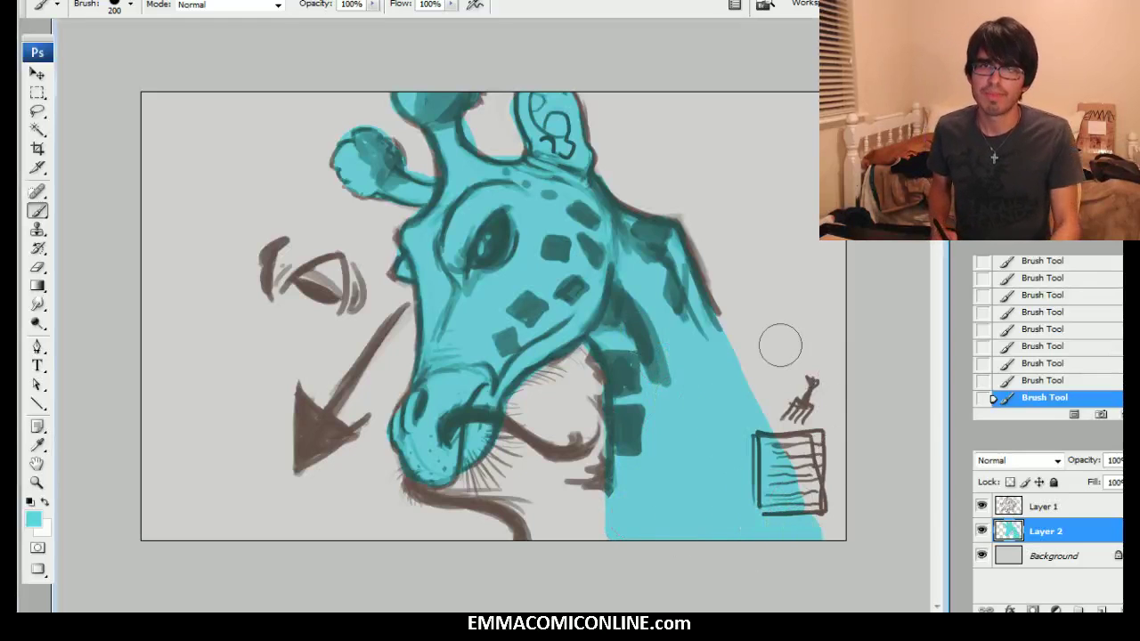
Erase excess cyan along both sides of the neck to slim and clean its silhouette
mouse_move(817, 561)
mouse_down()
mouse_move(755, 331)
mouse_move(771, 516)
mouse_move(735, 281)
mouse_up()
drag(758, 404, 710, 304)
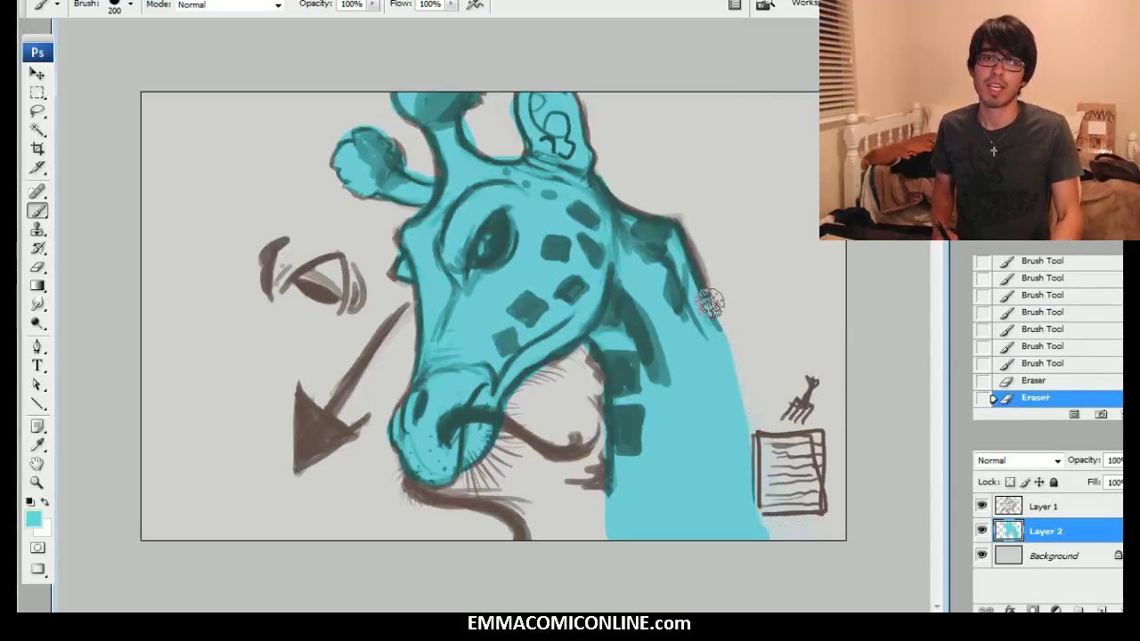
drag(591, 550, 609, 398)
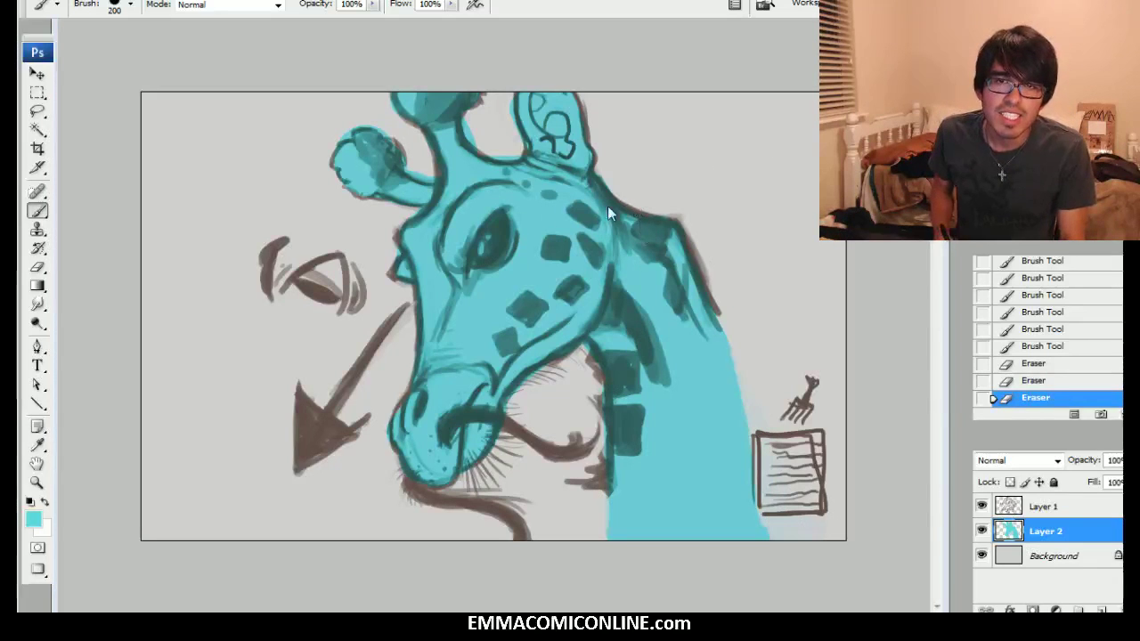
Sample the dark brown from the arrow, activate Layer 1, and choose the RENDERER brush preset
alt+click(346, 417)
key(alt+bracketright)
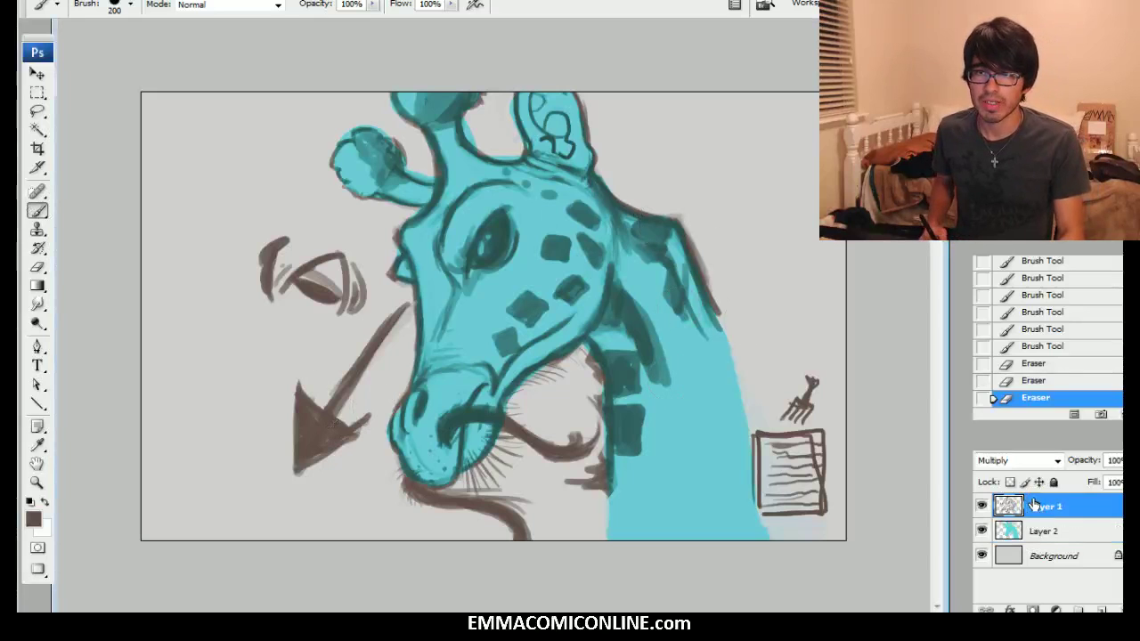
key(bracketleft)
key(bracketleft)
key(bracketleft)
right_click(726, 289)
click(773, 441)
Draw brown contour lines along the back of the neck, from behind the head down past the shoulder bend
drag(684, 239, 746, 379)
drag(713, 309, 743, 405)
drag(686, 246, 716, 312)
drag(649, 204, 682, 221)
mouse_move(616, 196)
mouse_down()
mouse_move(677, 219)
mouse_move(623, 198)
mouse_move(652, 226)
mouse_up()
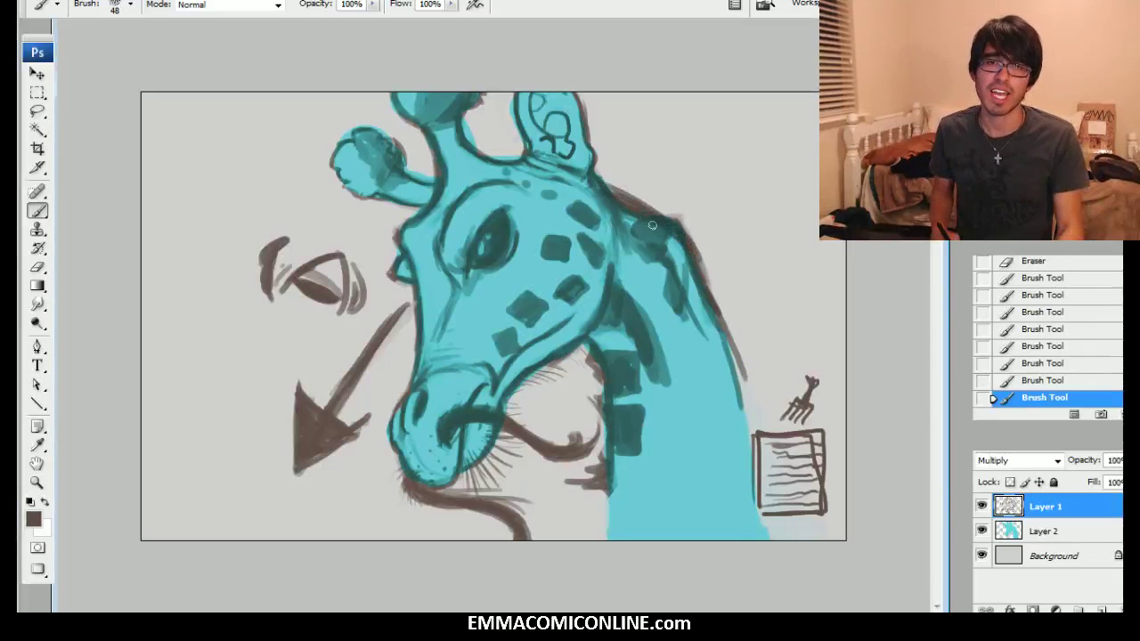
Extend both neck outlines to the canvas's lower edge and add a dark spot along each side of the neck
drag(729, 347, 757, 539)
mouse_move(589, 540)
mouse_down()
mouse_move(610, 421)
mouse_move(618, 447)
mouse_up()
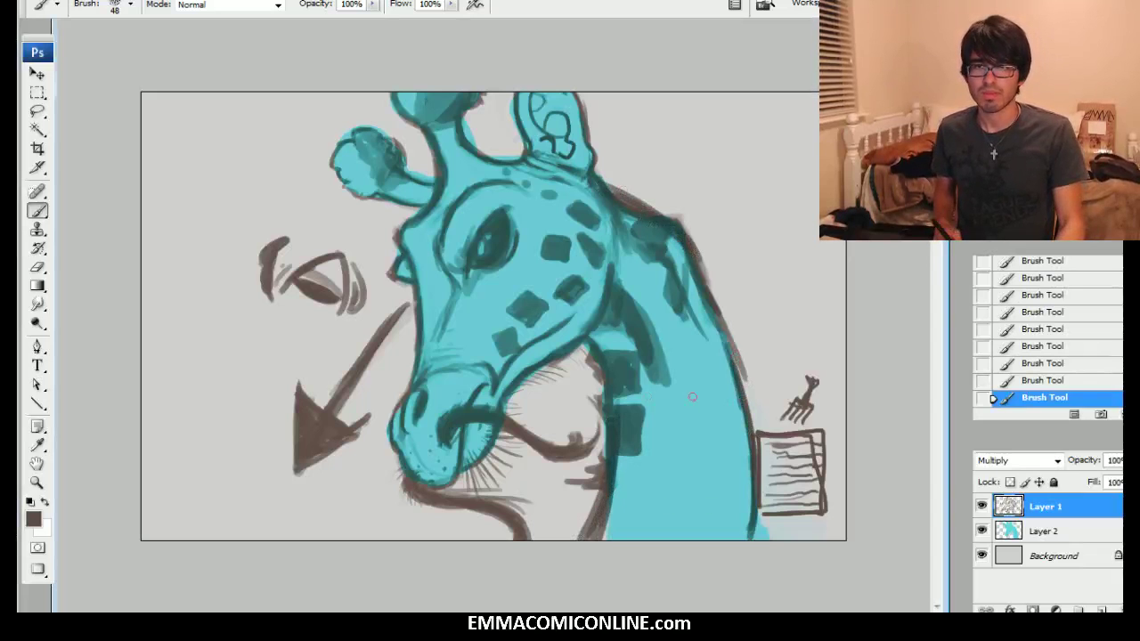
drag(759, 491, 735, 333)
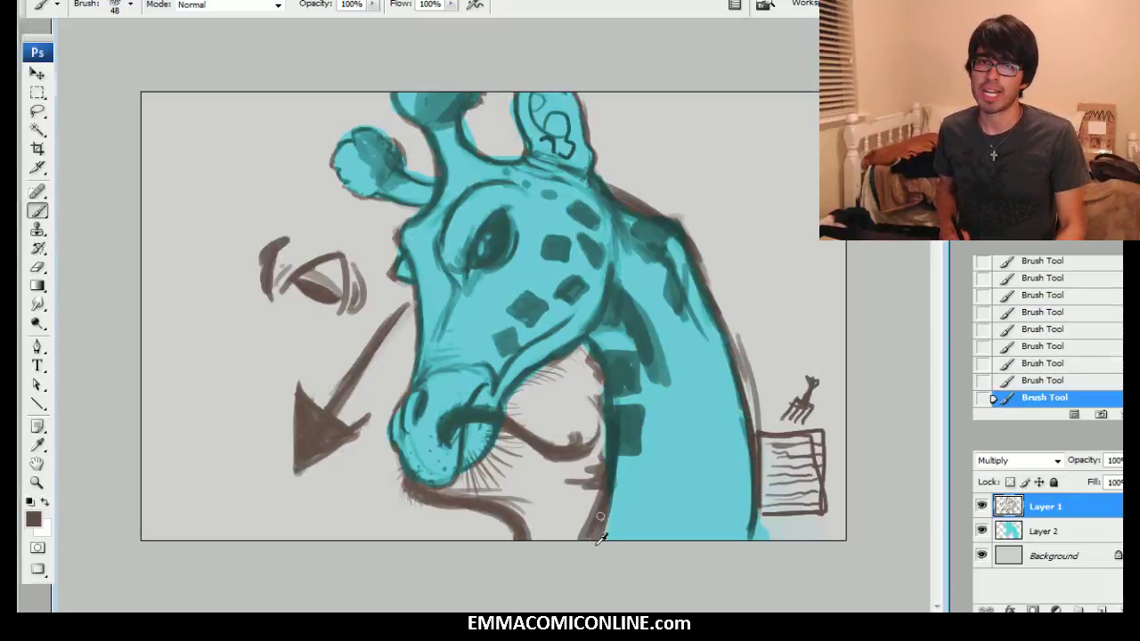
drag(604, 501, 628, 477)
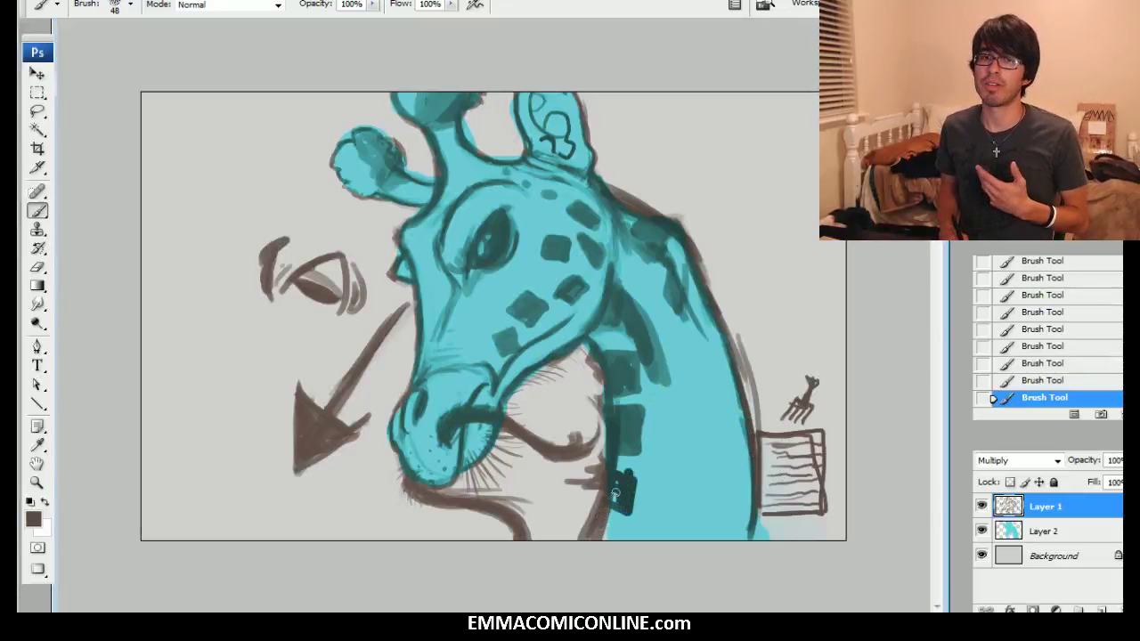
mouse_move(727, 432)
mouse_down()
mouse_move(741, 391)
mouse_move(744, 441)
mouse_up()
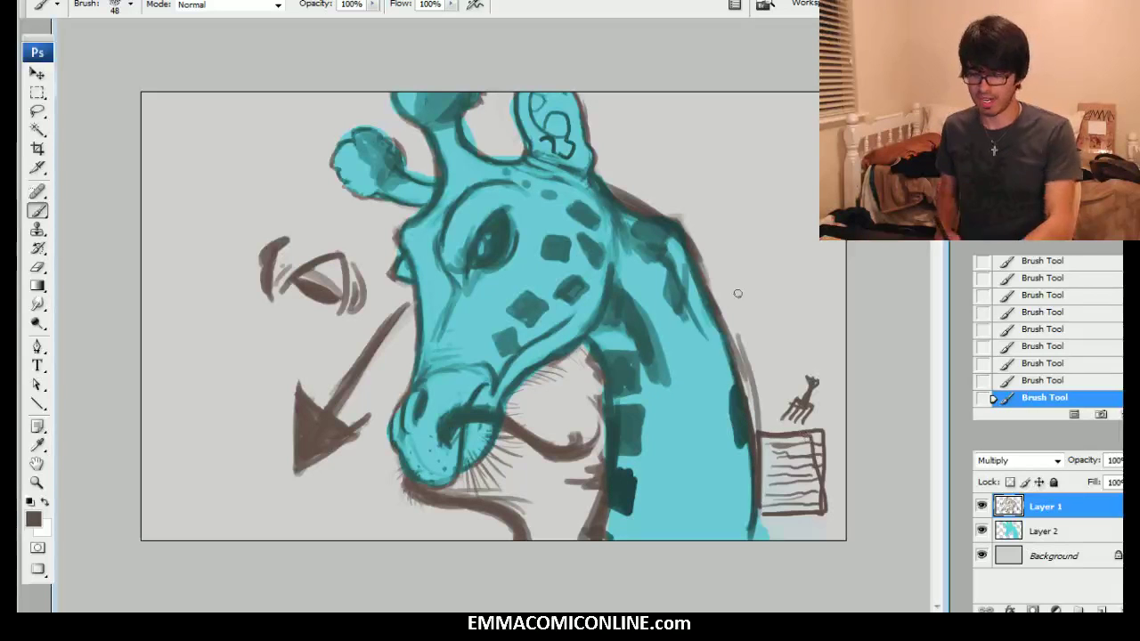
Hand-letter "REMEMBER NOTE" above the small fork with a 25 px brush, and draw a downward arrow beneath it
key([)
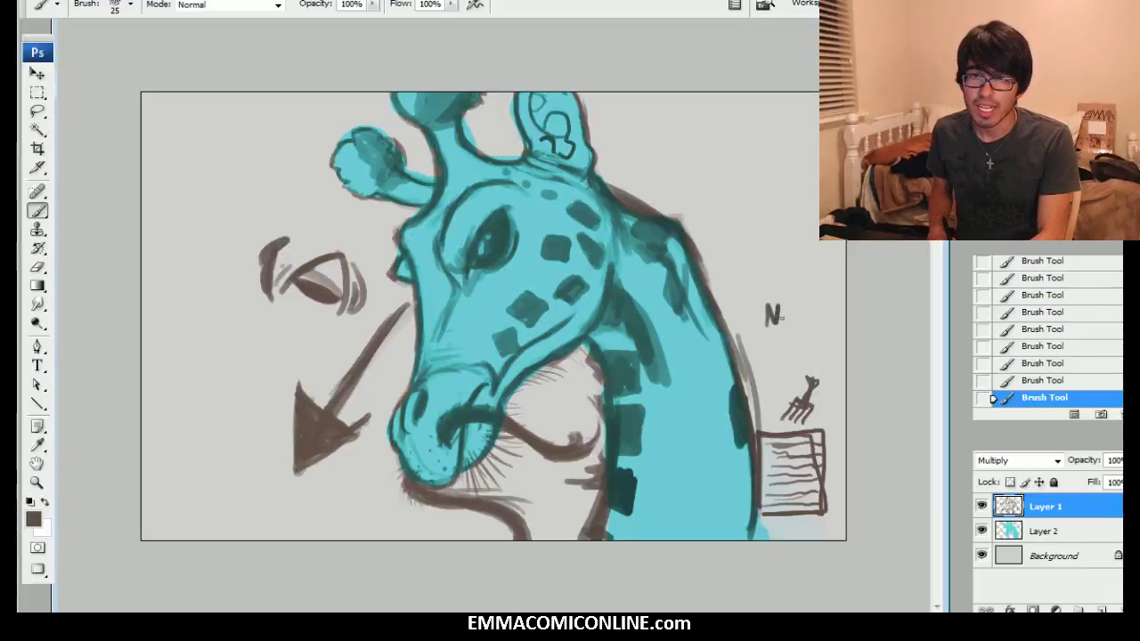
drag(807, 327, 819, 326)
drag(792, 336, 807, 361)
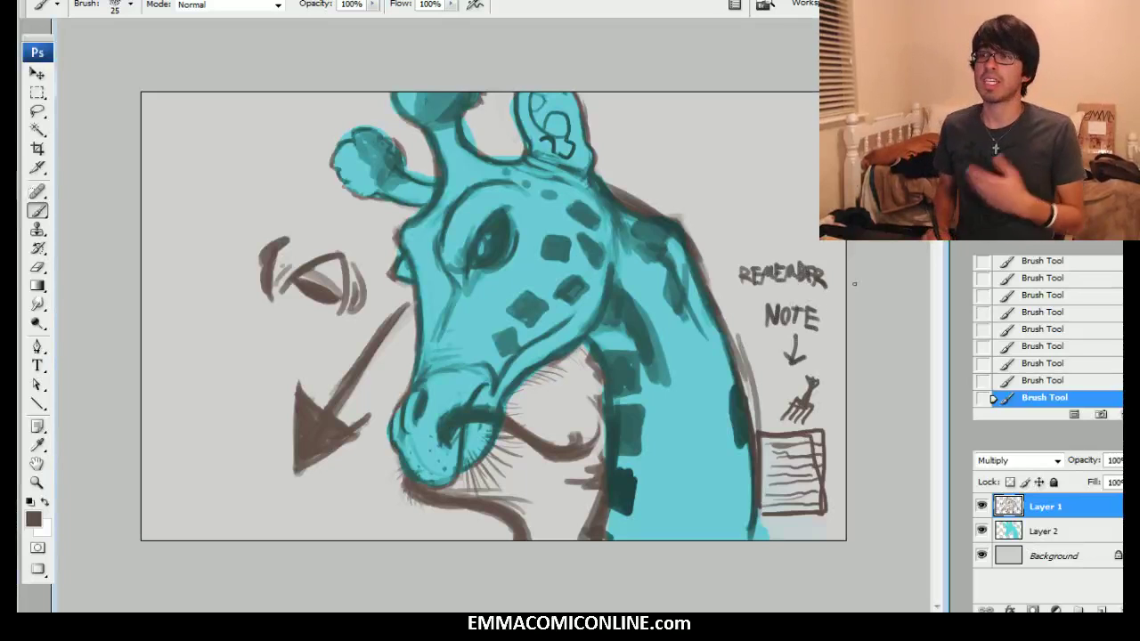
Lock Layer 2's transparent pixels and sample the giraffe's cyan as the foreground colour
key(ctrl+plus)
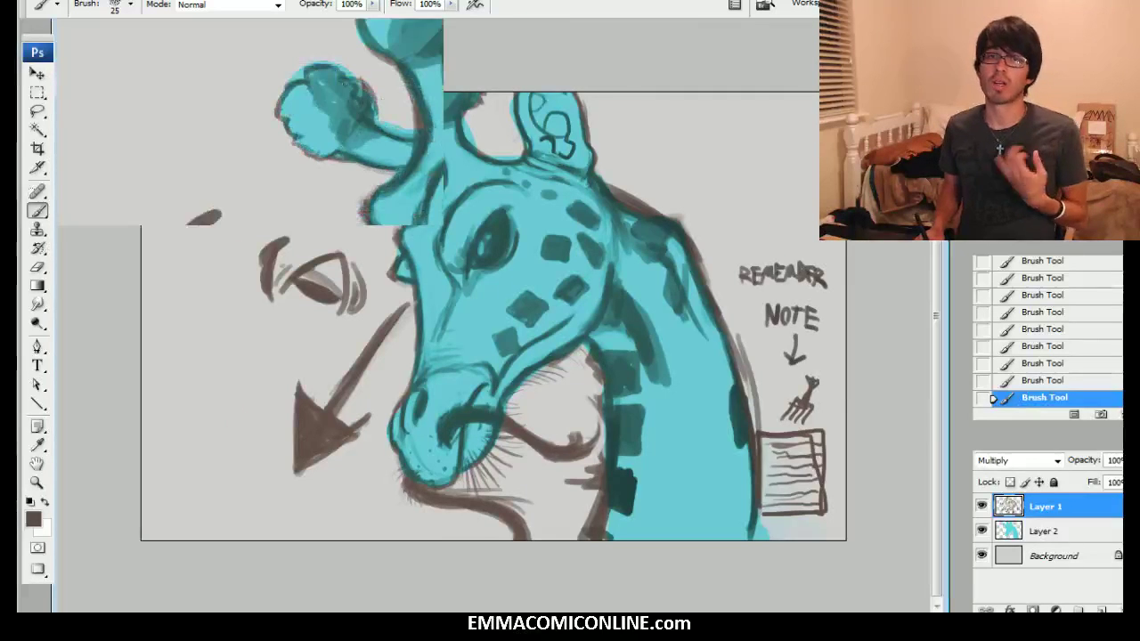
drag(495, 315, 509, 312)
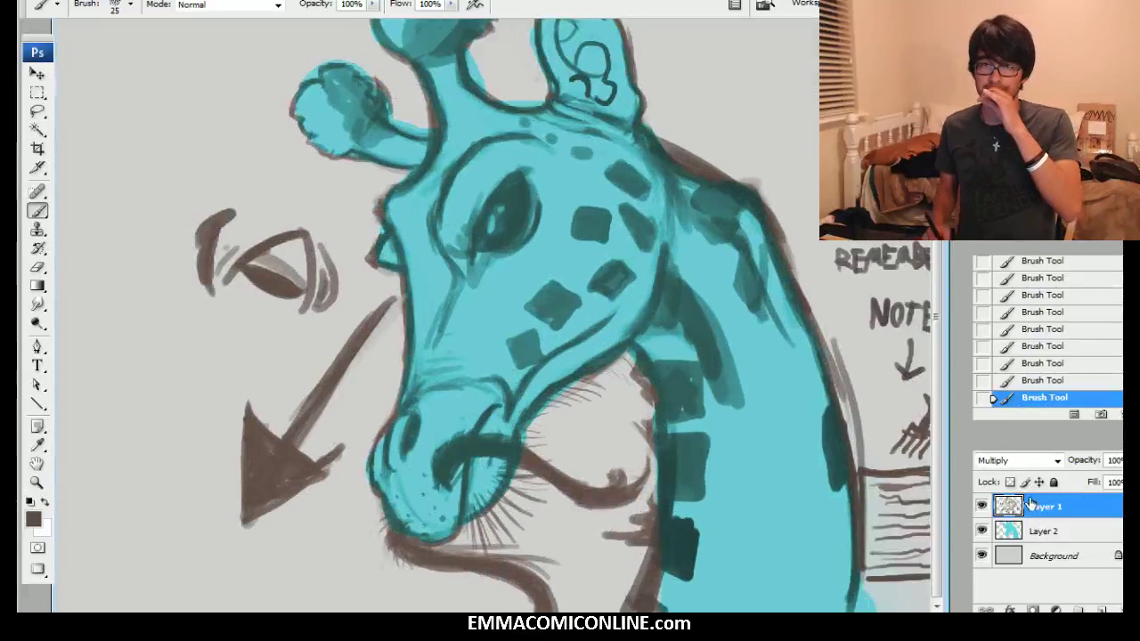
click(1047, 531)
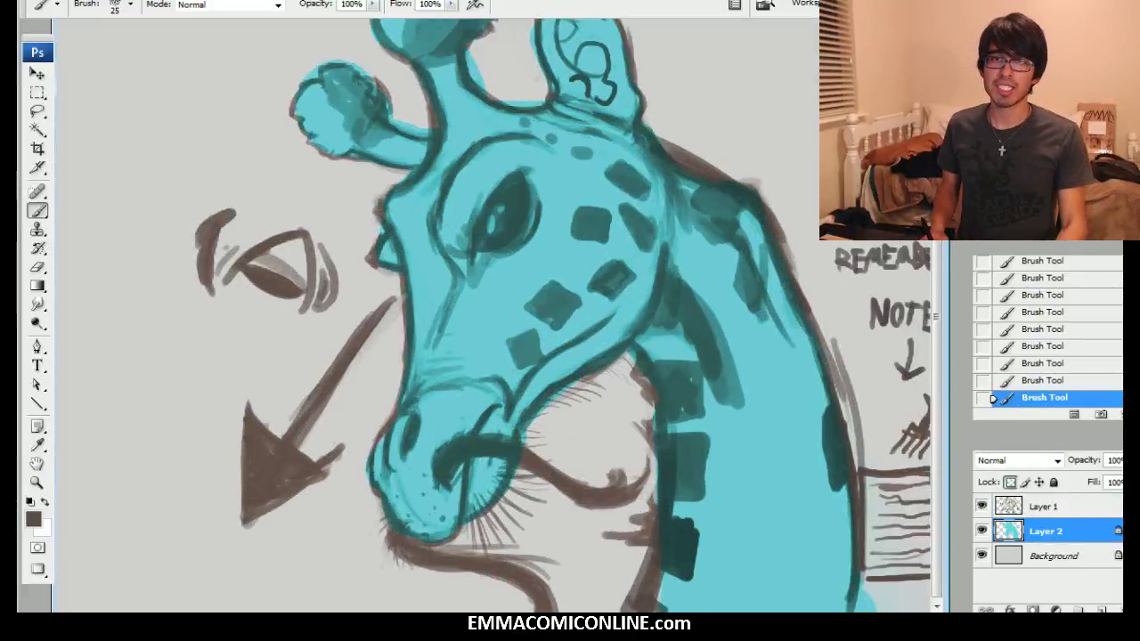
key(ctrl+minus)
alt+click(526, 229)
click(33, 520)
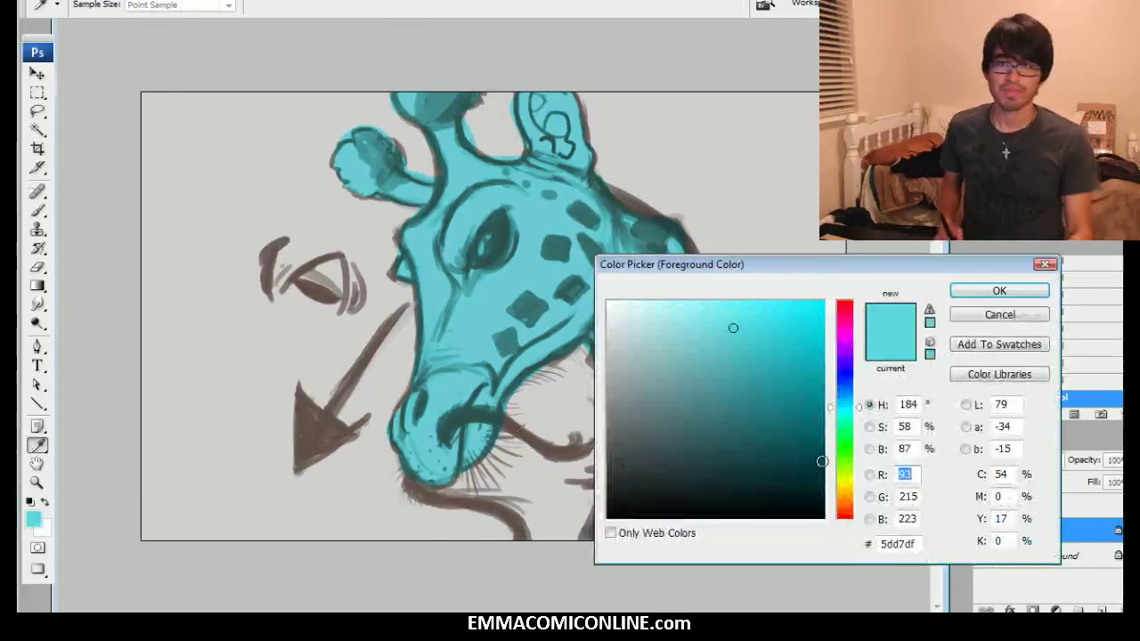
click(977, 319)
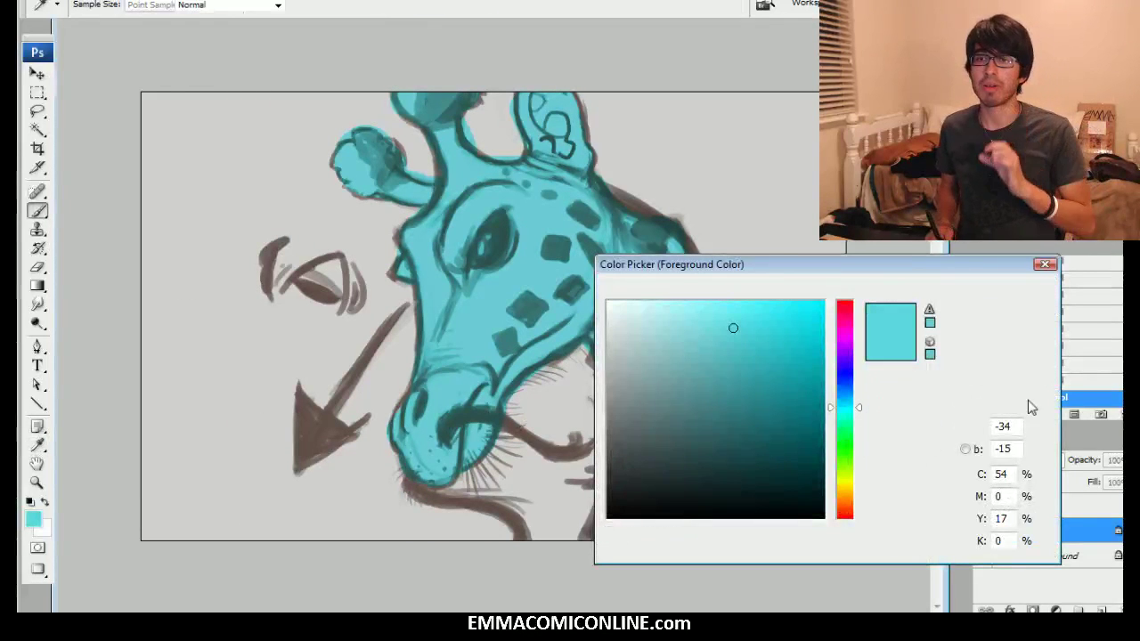
key(b)
Activate the Background layer and set the foreground colour to orange fb8658
click(1058, 556)
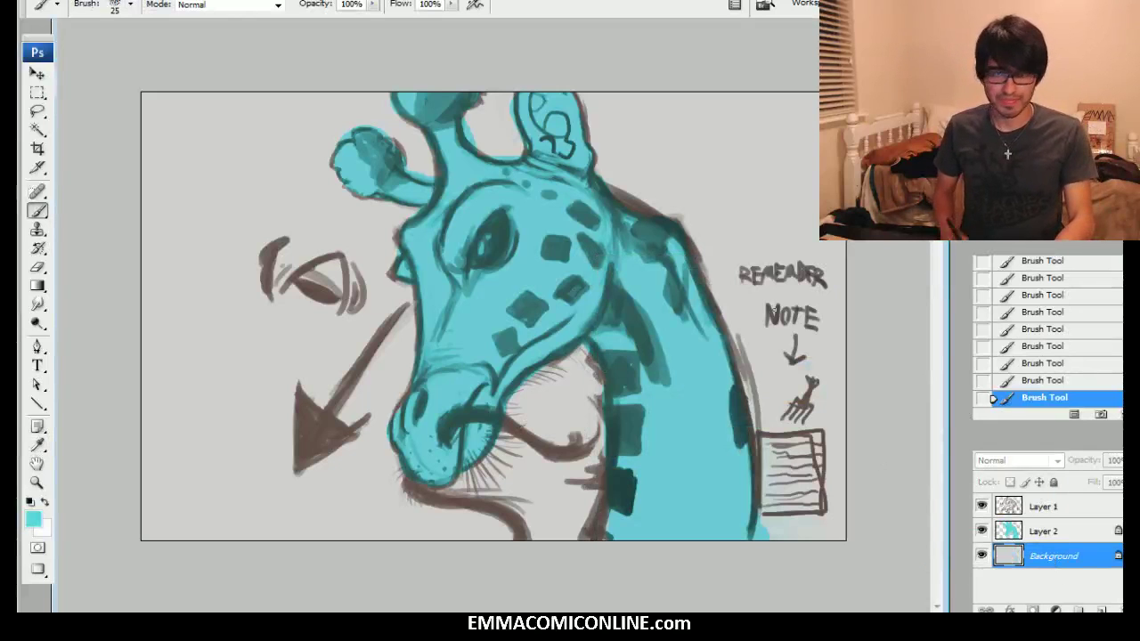
click(33, 519)
drag(752, 332, 703, 341)
click(844, 437)
drag(868, 469, 861, 395)
click(684, 342)
click(860, 508)
mouse_move(741, 317)
mouse_down()
mouse_move(735, 305)
mouse_move(749, 305)
mouse_up()
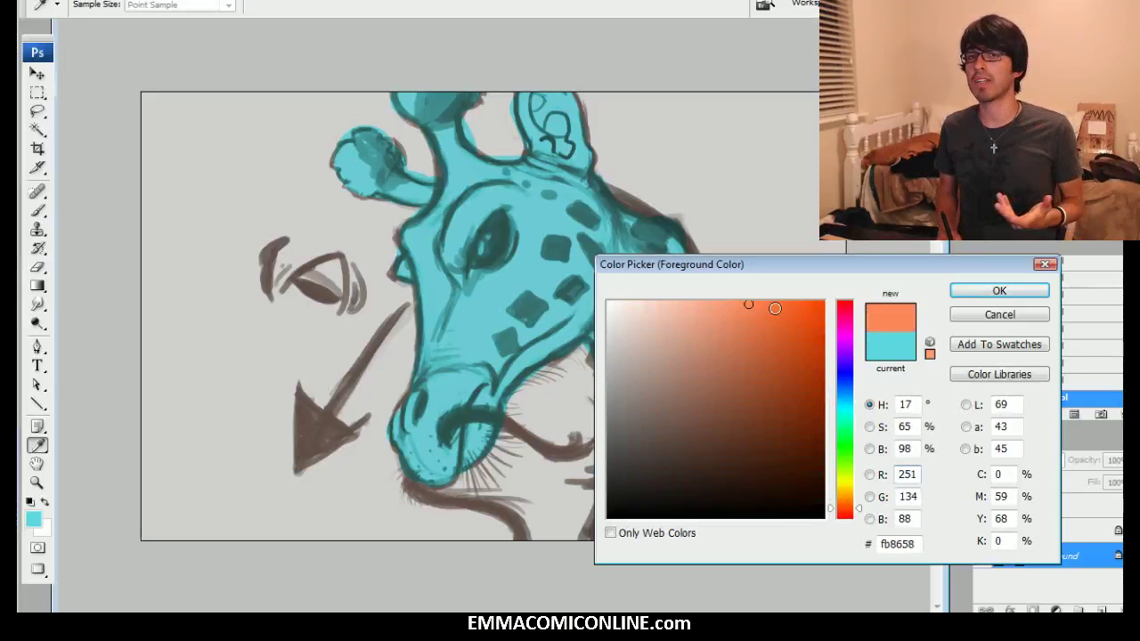
click(999, 292)
key(b)
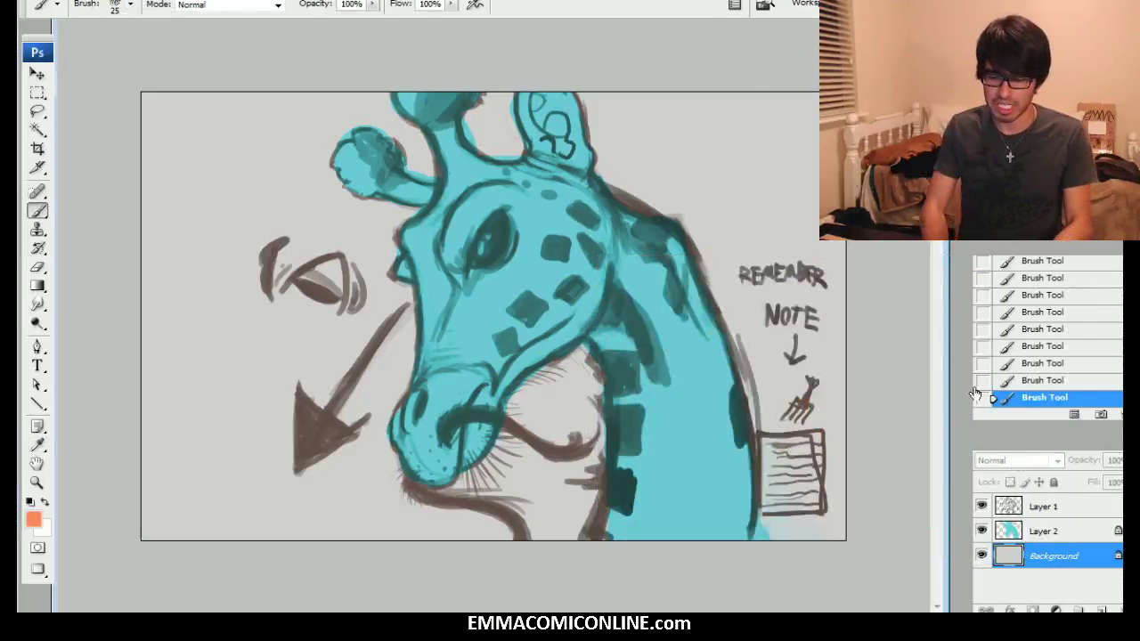
Fill the entire Background layer with the orange foreground colour
key(i)
key(shift+BackSpace)
key(Return)
key(b)
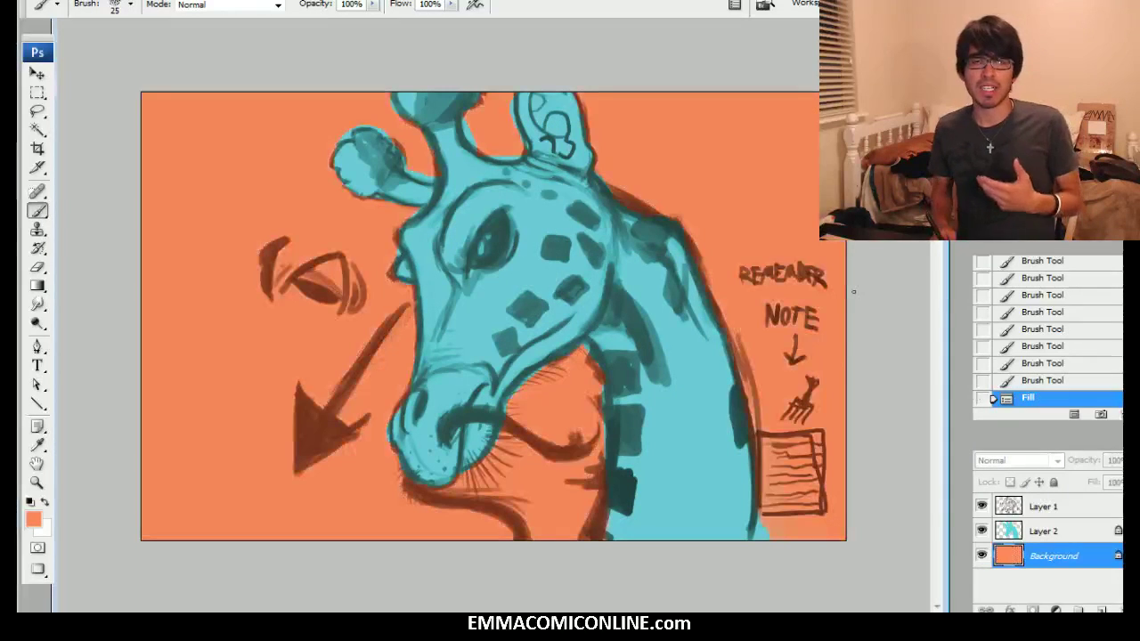
Unlock Layer 2's transparent pixels and erase the stray cyan around the outer horn, the base of the neck and below the jaw
click(1024, 532)
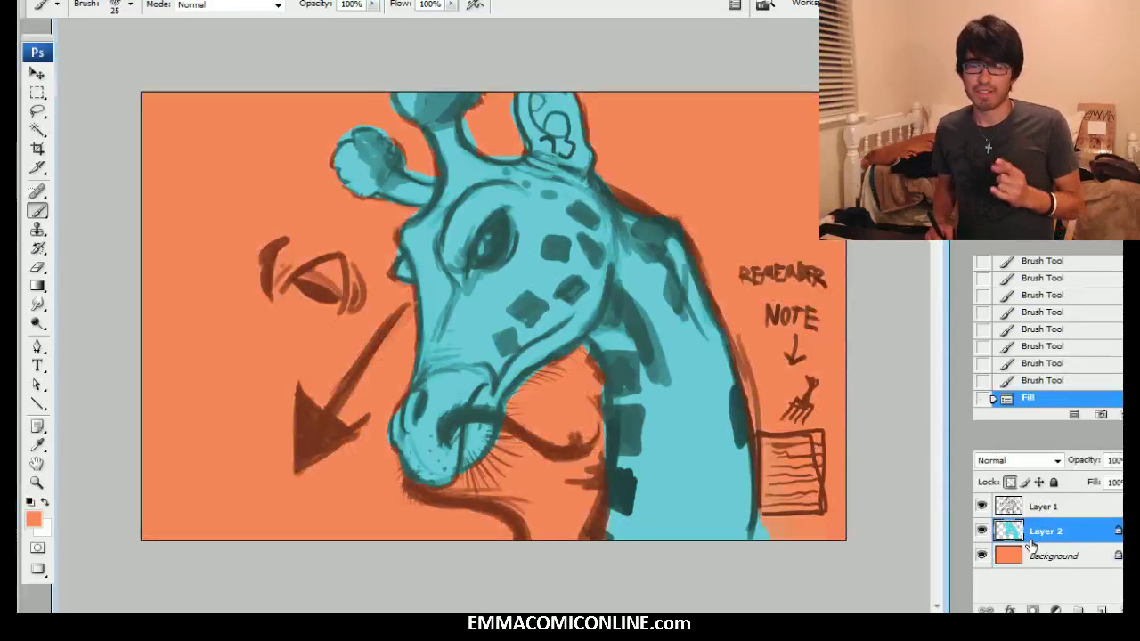
click(1023, 483)
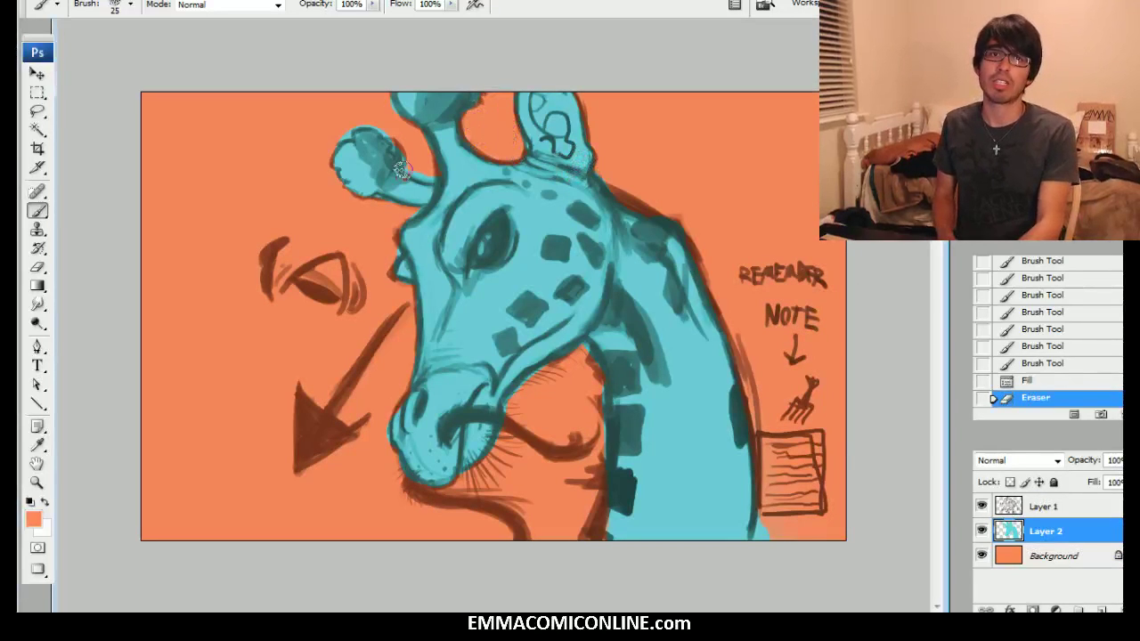
drag(401, 171, 415, 167)
drag(344, 131, 421, 109)
drag(762, 537, 760, 523)
mouse_move(588, 361)
mouse_down()
mouse_move(540, 365)
mouse_move(551, 378)
mouse_move(538, 383)
mouse_move(565, 365)
mouse_move(516, 400)
mouse_move(538, 418)
mouse_up()
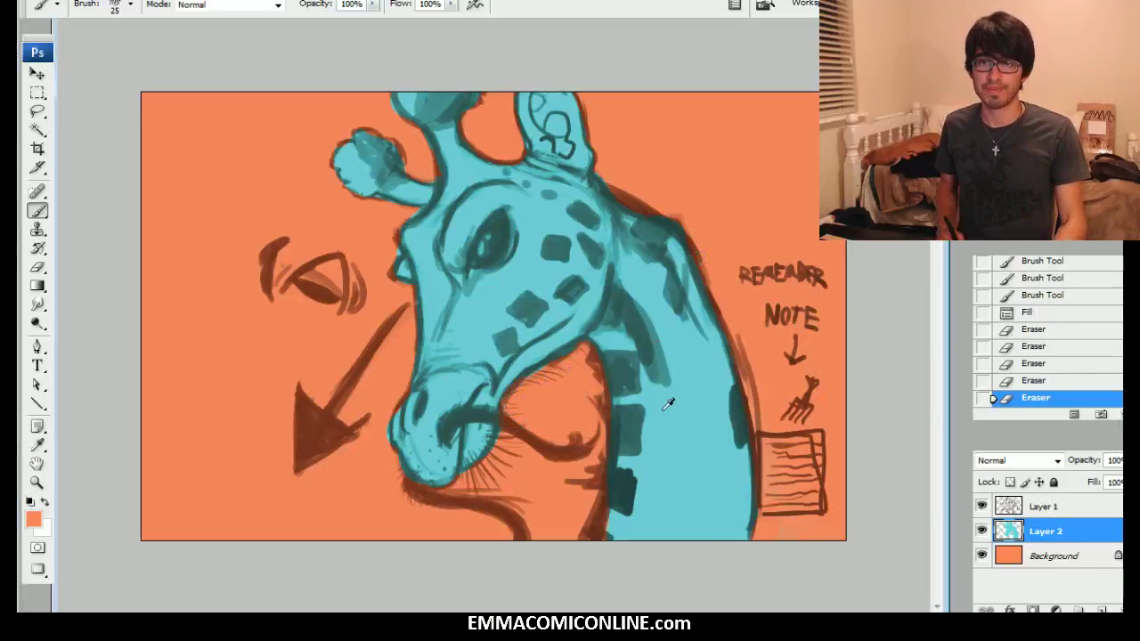
Paint the uncoloured edges of the neck with the sampled giraffe cyan, using the RENDERER brush at 60 px
drag(620, 500, 620, 492)
right_click(683, 363)
click(733, 521)
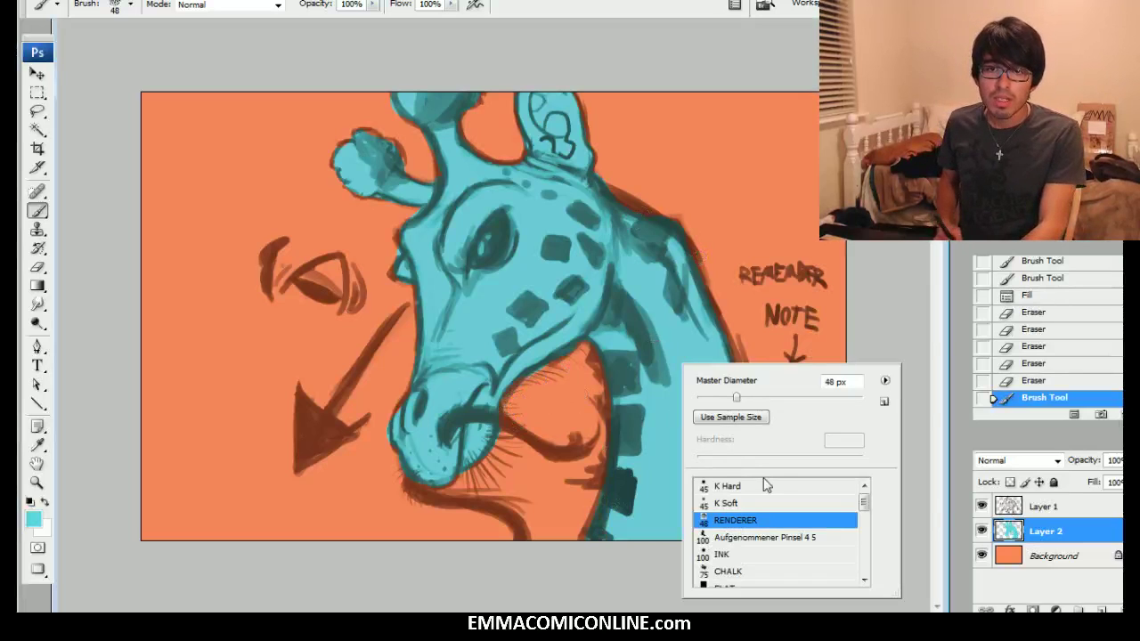
key(Return)
drag(607, 194, 670, 251)
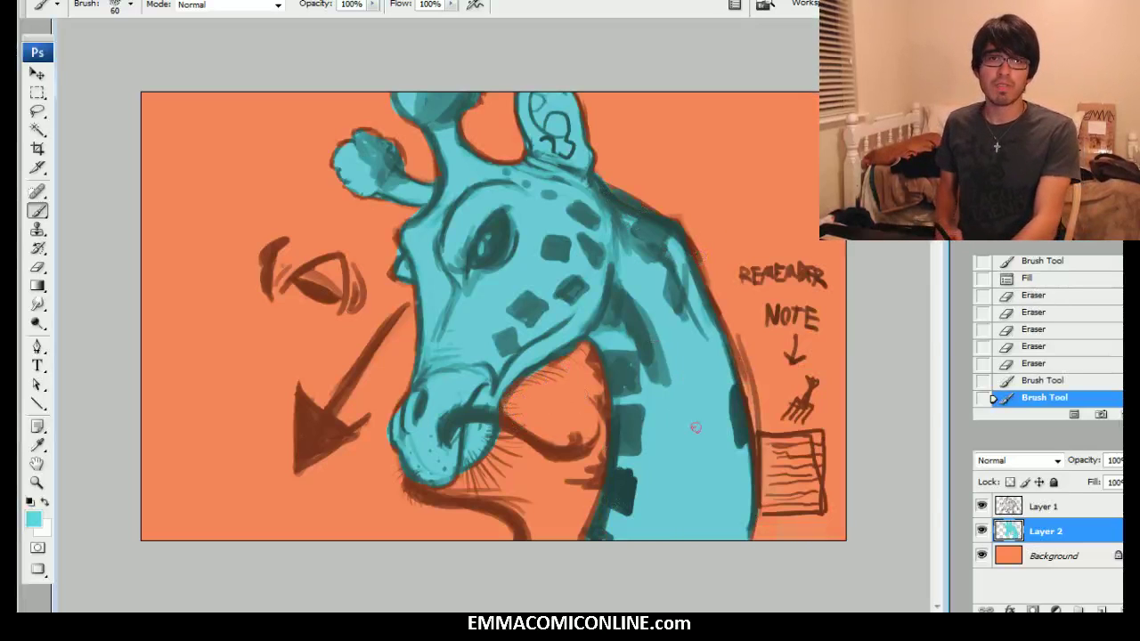
Add a new layer directly above the flat cyan Layer 2 and clip it to that layer
key(ctrl+shift+n)
key(Return)
key(ctrl+alt+g)
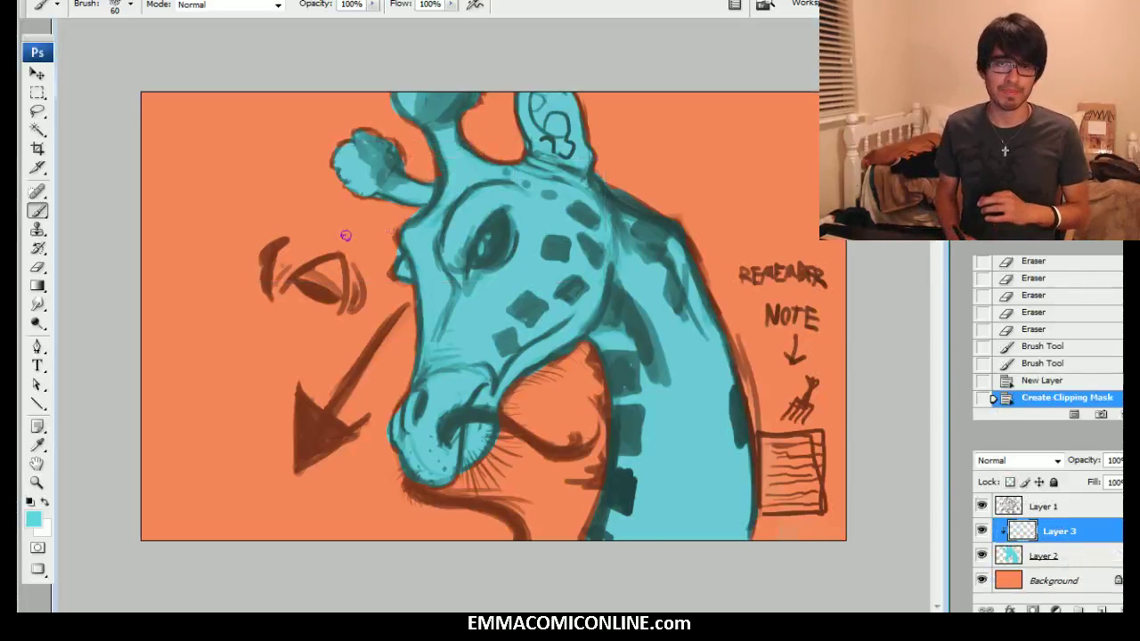
Choose the K Soft brush and set the foreground colour to blue 3267a8
right_click(659, 374)
click(701, 509)
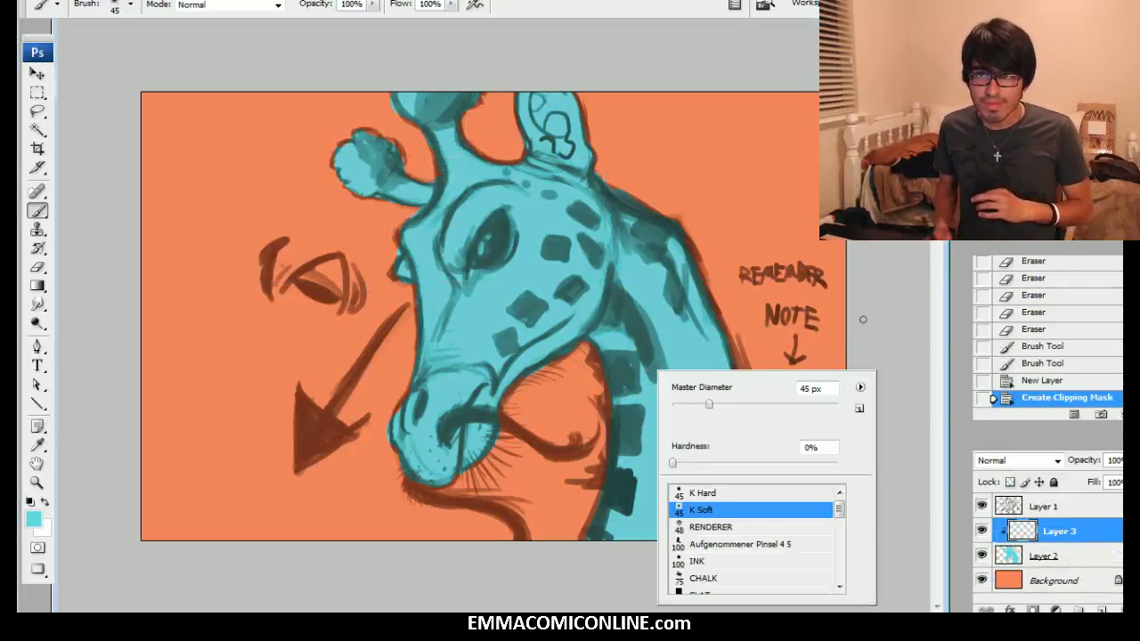
click(629, 310)
click(34, 518)
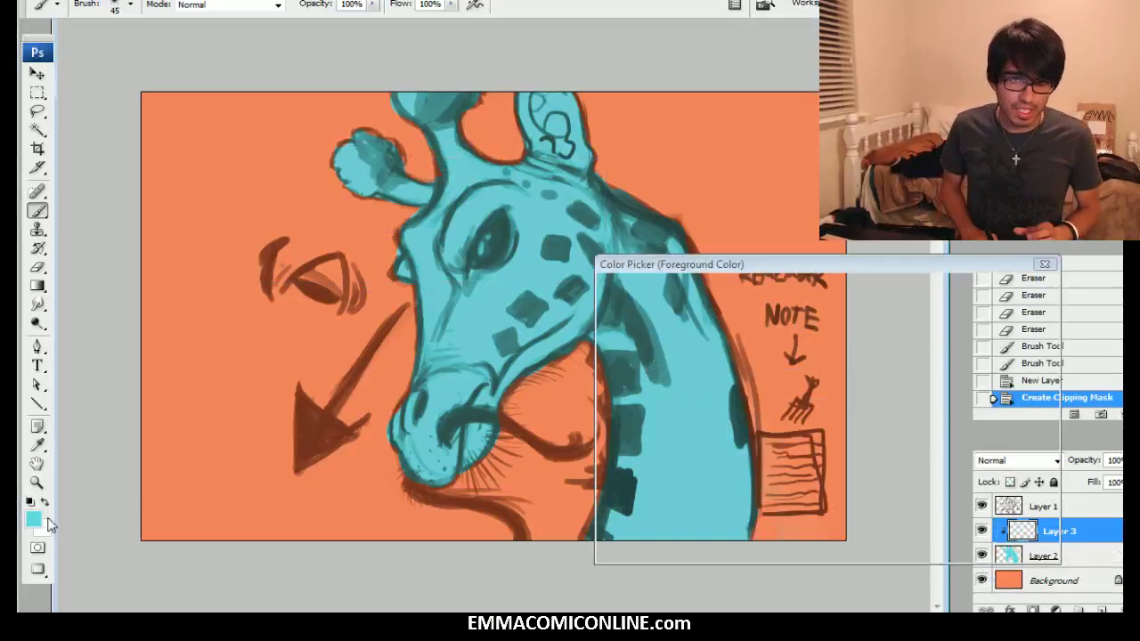
click(740, 354)
drag(860, 410, 861, 389)
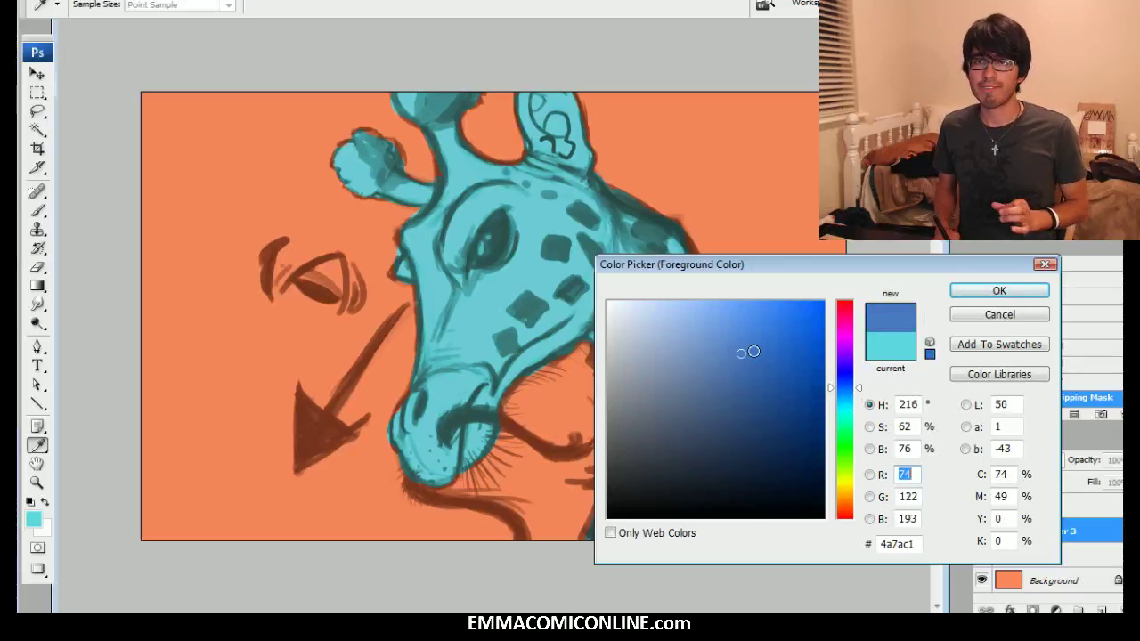
drag(743, 346, 760, 375)
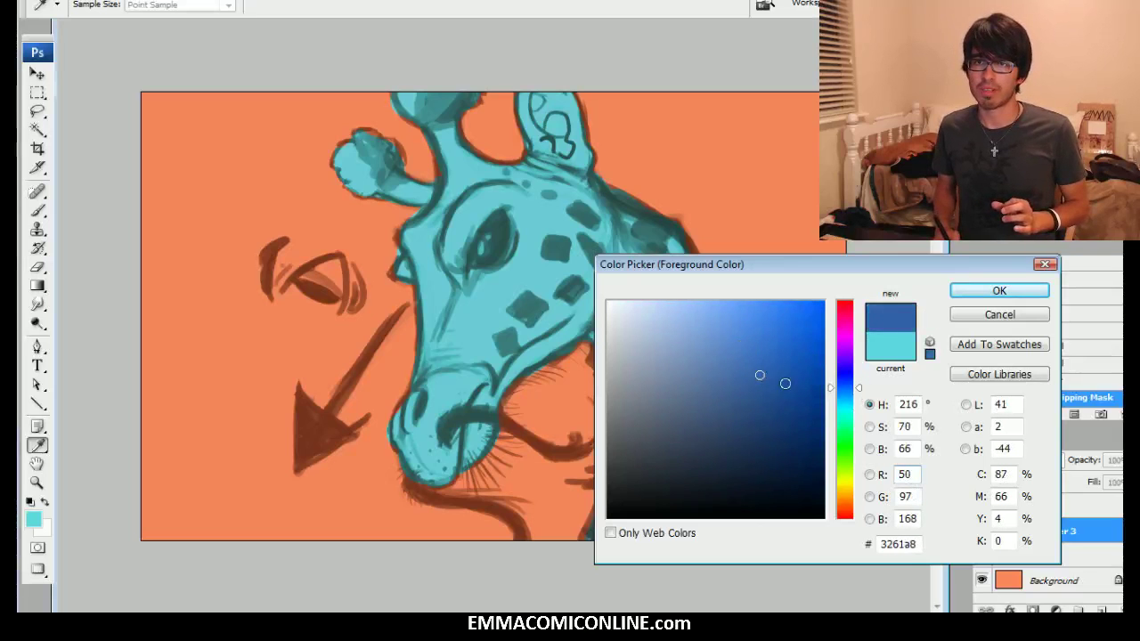
drag(862, 391, 860, 390)
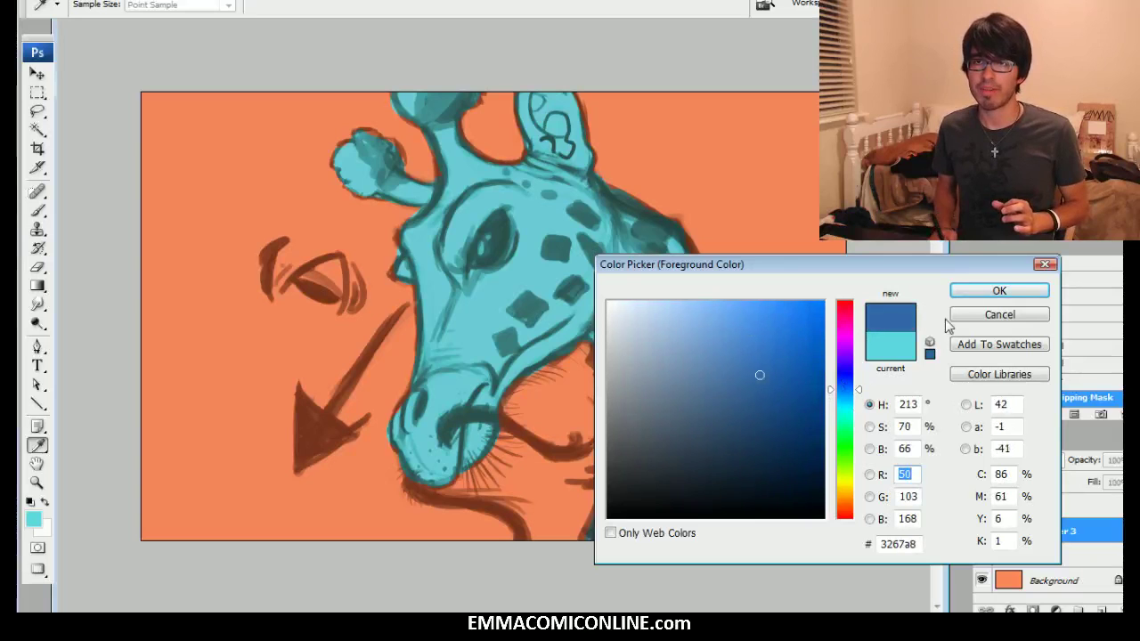
click(991, 292)
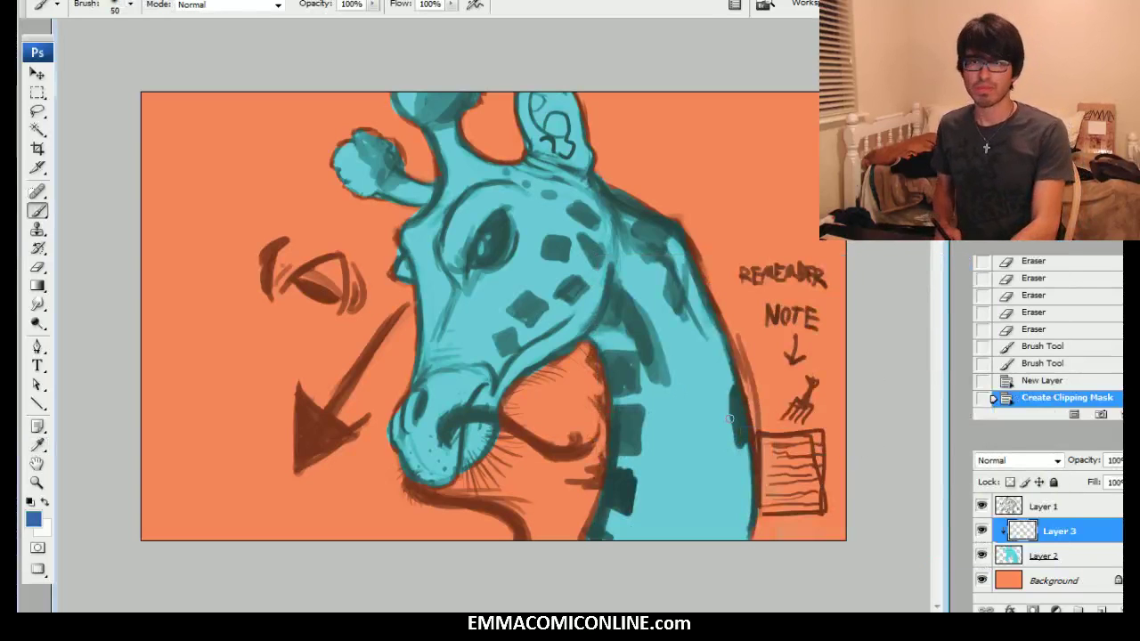
Add a new layer above the line art and paint a white arrow beside the neck, aimed at the giraffe, with a 50 px brush
click(998, 506)
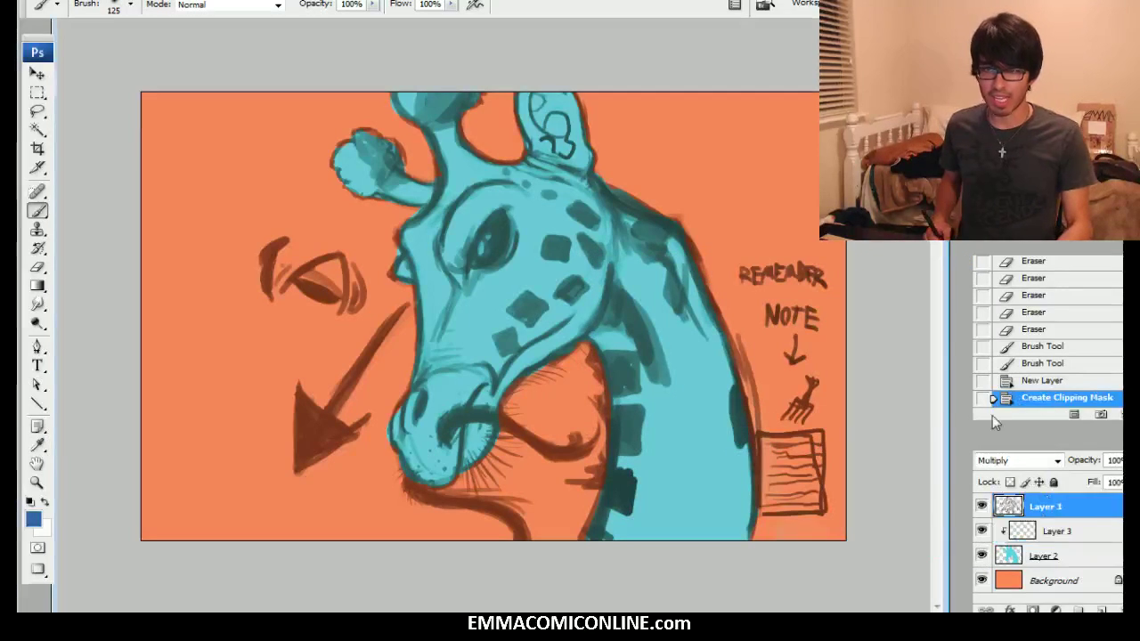
key(ctrl+shift+n)
key(Return)
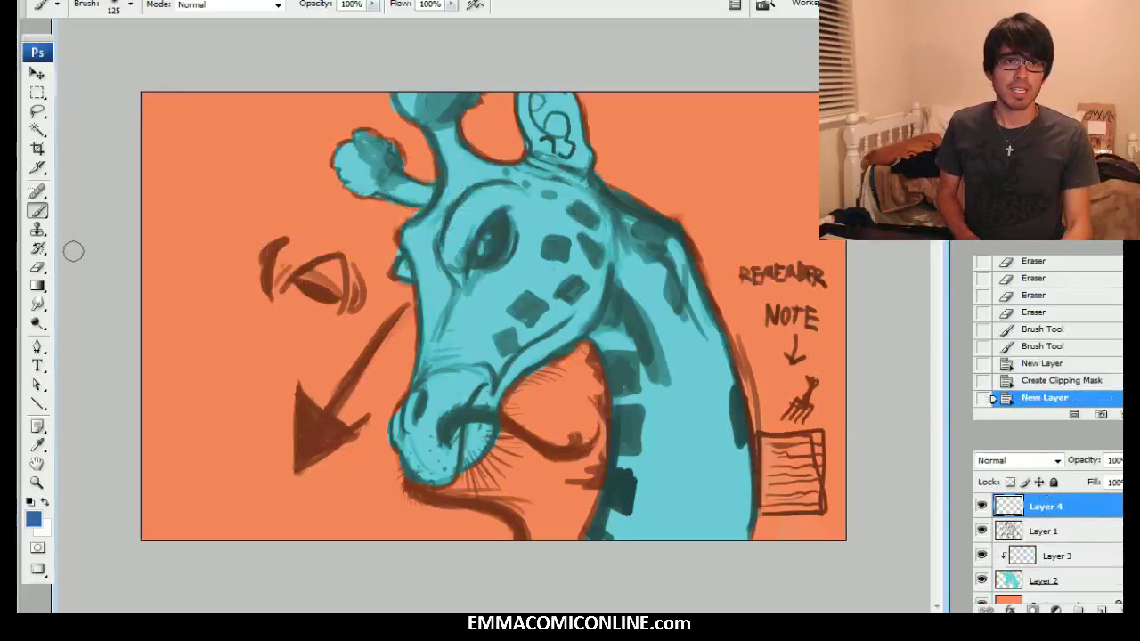
click(45, 503)
key(bracketleft)
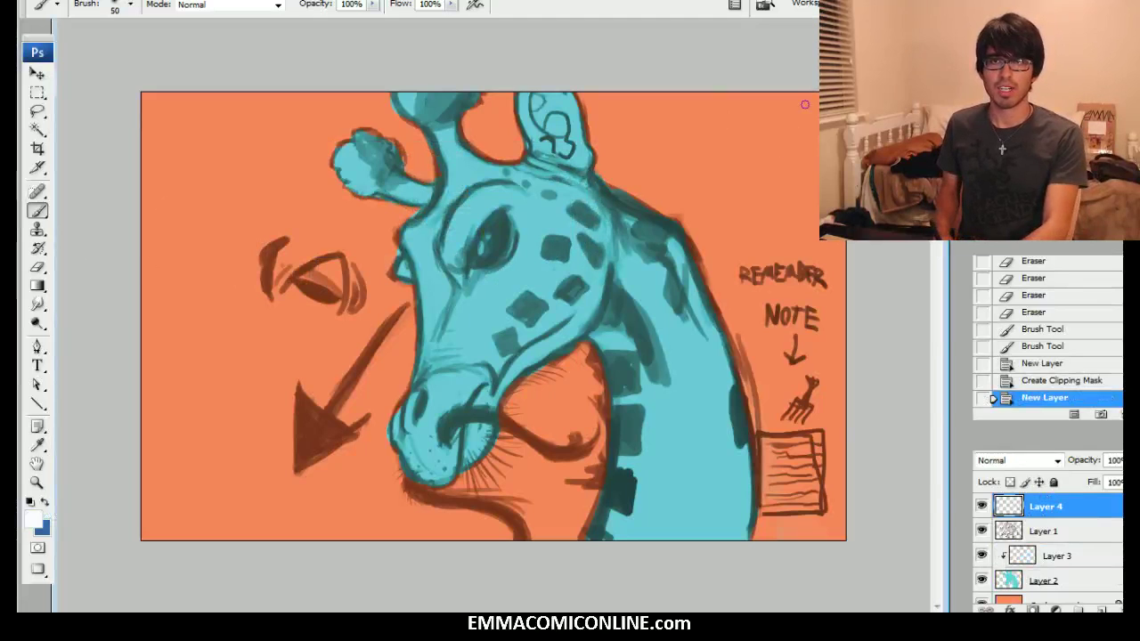
drag(807, 103, 777, 186)
drag(719, 135, 709, 194)
drag(819, 96, 802, 129)
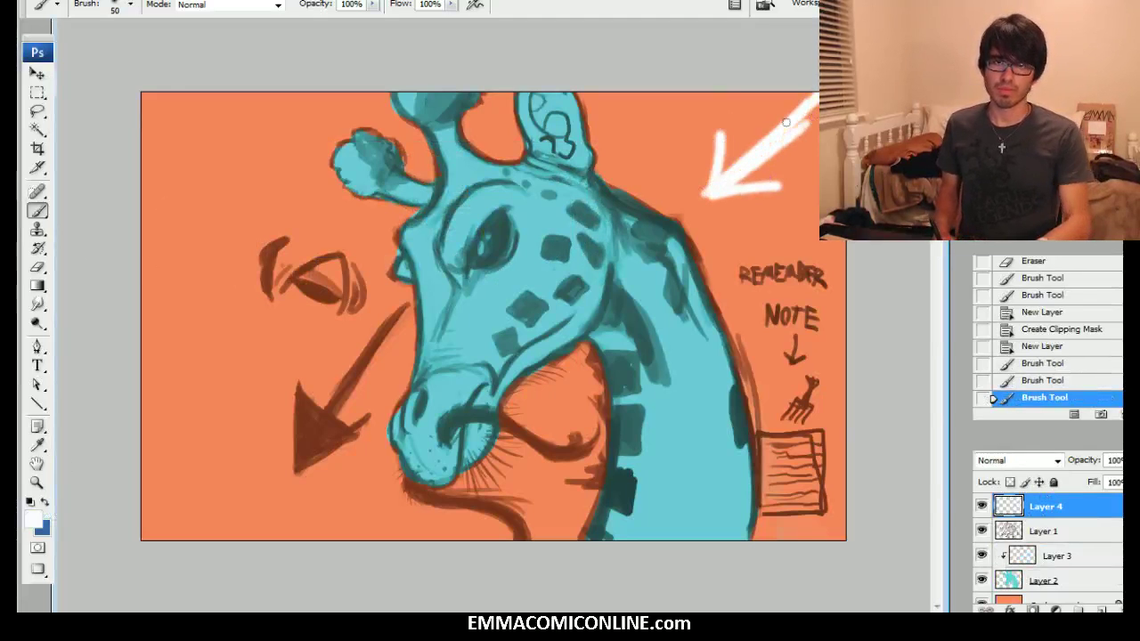
Enlarge the soft brush to 1700 px and build up a white glow over the arrow in the artwork's upper-right corner
key(bracketright)
key(bracketright)
key(bracketright)
key(bracketright)
key(bracketright)
key(bracketright)
key(bracketright)
key(bracketright)
key(bracketright)
key(bracketright)
key(bracketright)
key(bracketright)
key(bracketright)
key(bracketright)
key(bracketright)
key(bracketright)
key(bracketright)
key(bracketright)
key(bracketright)
key(bracketright)
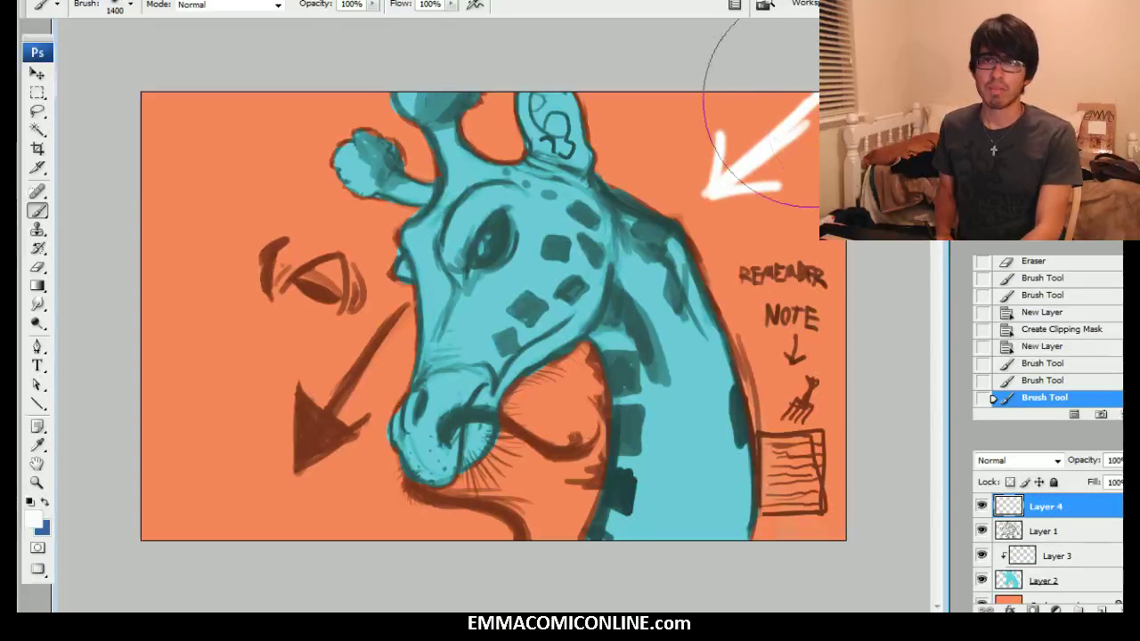
click(732, 121)
click(739, 133)
key(bracketright)
key(bracketright)
click(703, 87)
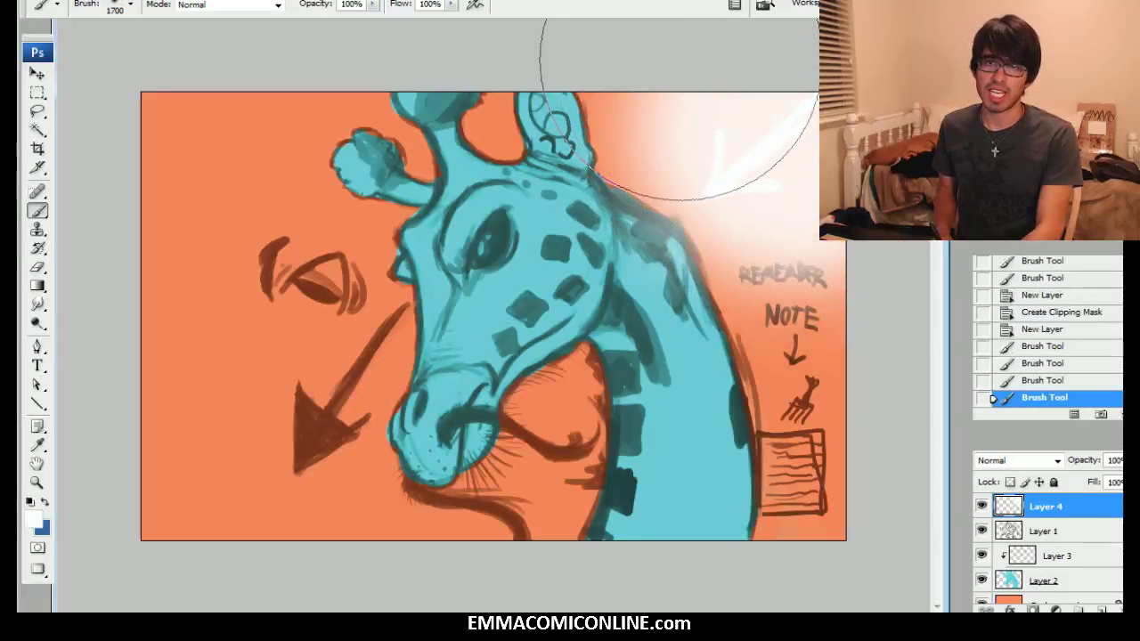
click(784, 172)
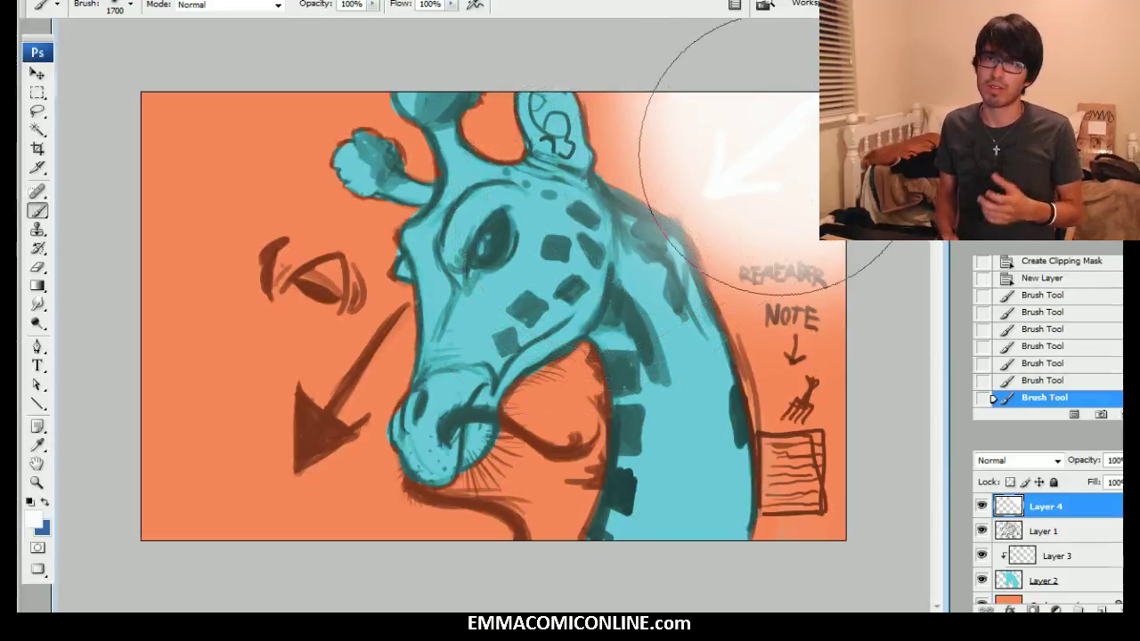
mouse_move(743, 143)
mouse_down()
mouse_move(751, 76)
mouse_move(763, 114)
mouse_up()
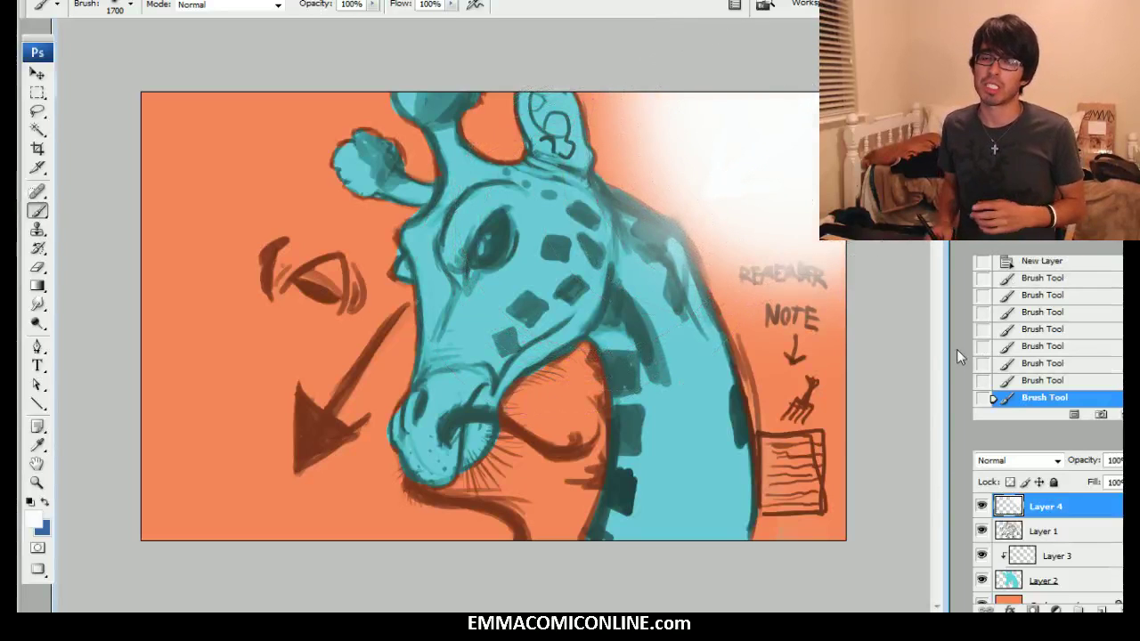
Move the white glow on Layer 4 slightly toward the upper-right corner of the artwork, and return to the Brush tool
click(39, 74)
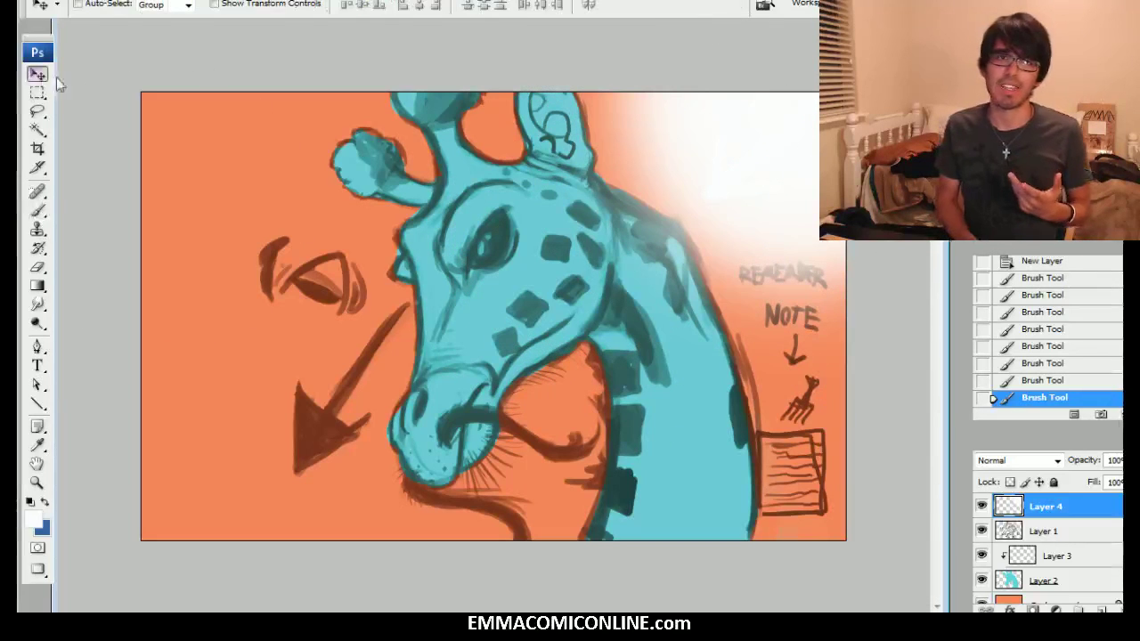
drag(739, 228, 758, 205)
click(37, 210)
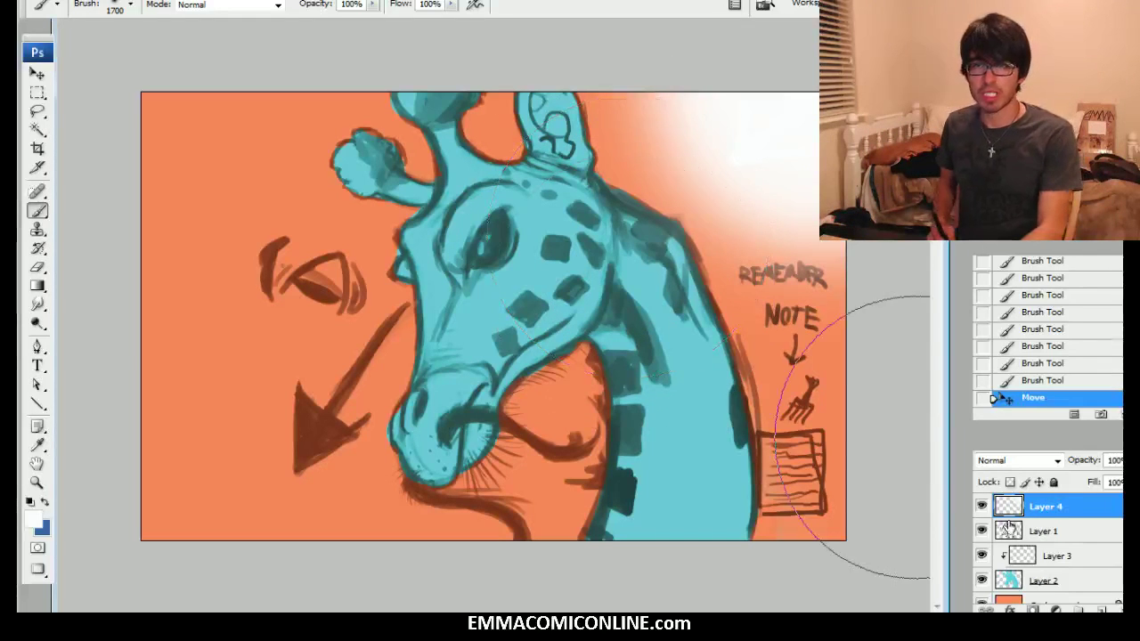
Try a soft white stroke down the back of the neck on Layer 3 with an 1100 px brush, and undo it
click(1053, 555)
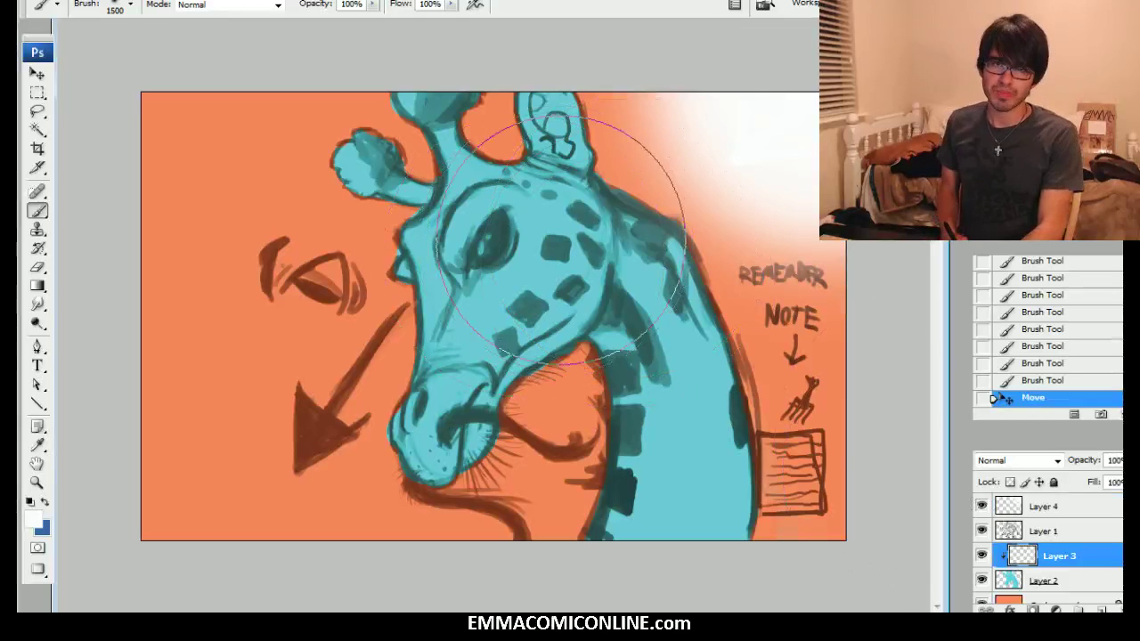
key(bracketleft)
key(bracketleft)
key(bracketleft)
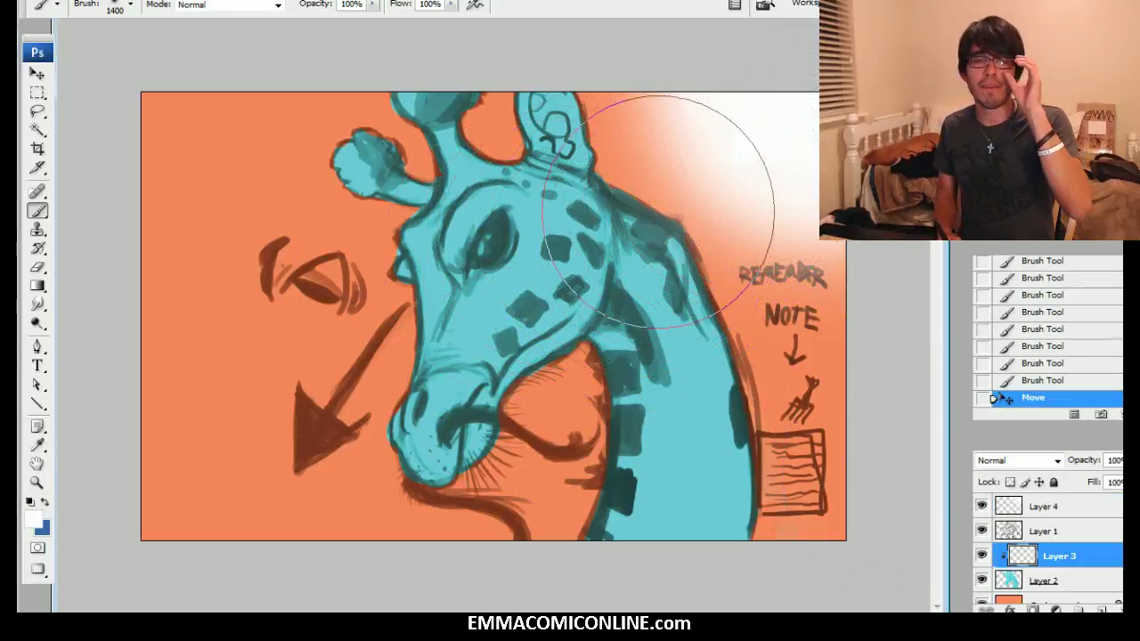
key(bracketleft)
key(bracketleft)
key(bracketleft)
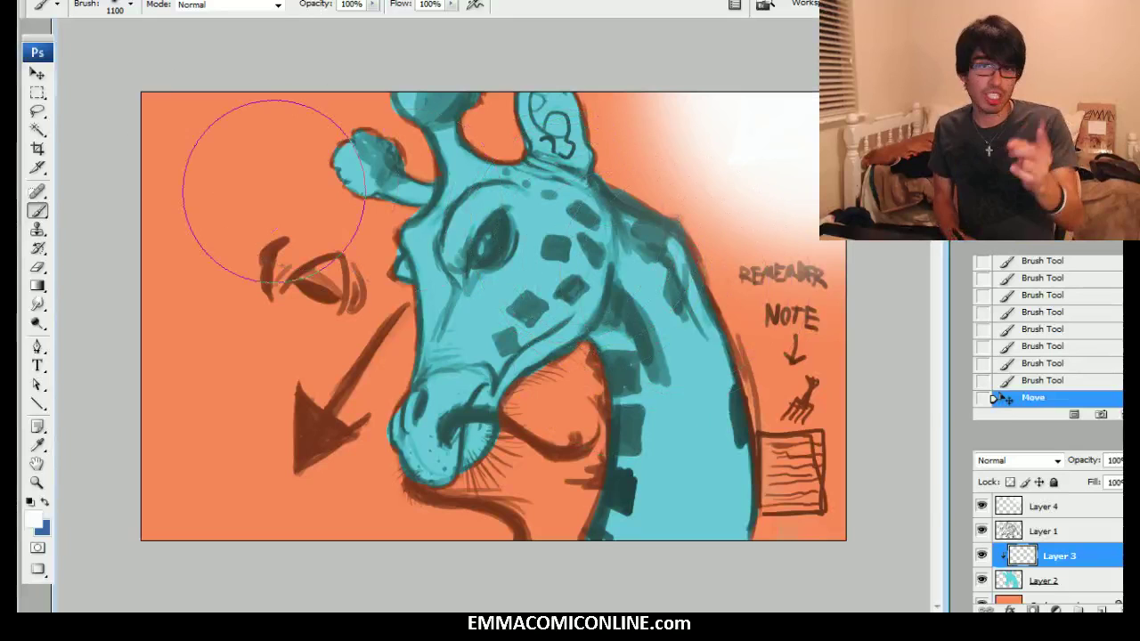
mouse_move(674, 185)
mouse_down()
mouse_move(763, 127)
mouse_move(683, 204)
mouse_move(739, 602)
mouse_move(802, 499)
mouse_up()
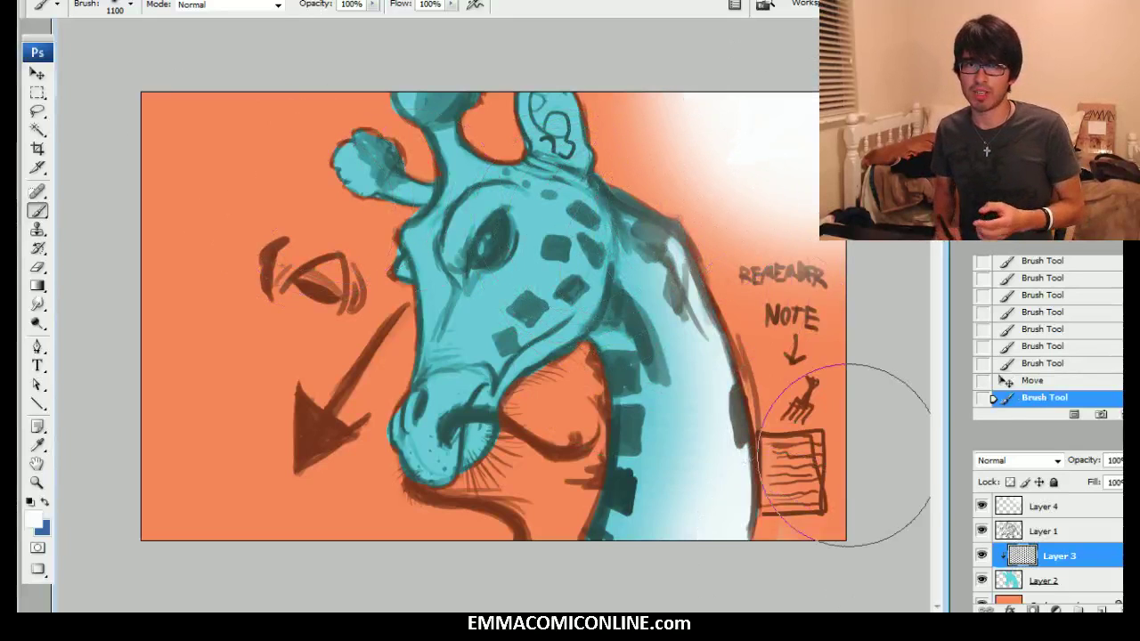
click(1039, 383)
Shade the back edge of the neck on Layer 3 with the soft blue brush at 900 px
click(1060, 554)
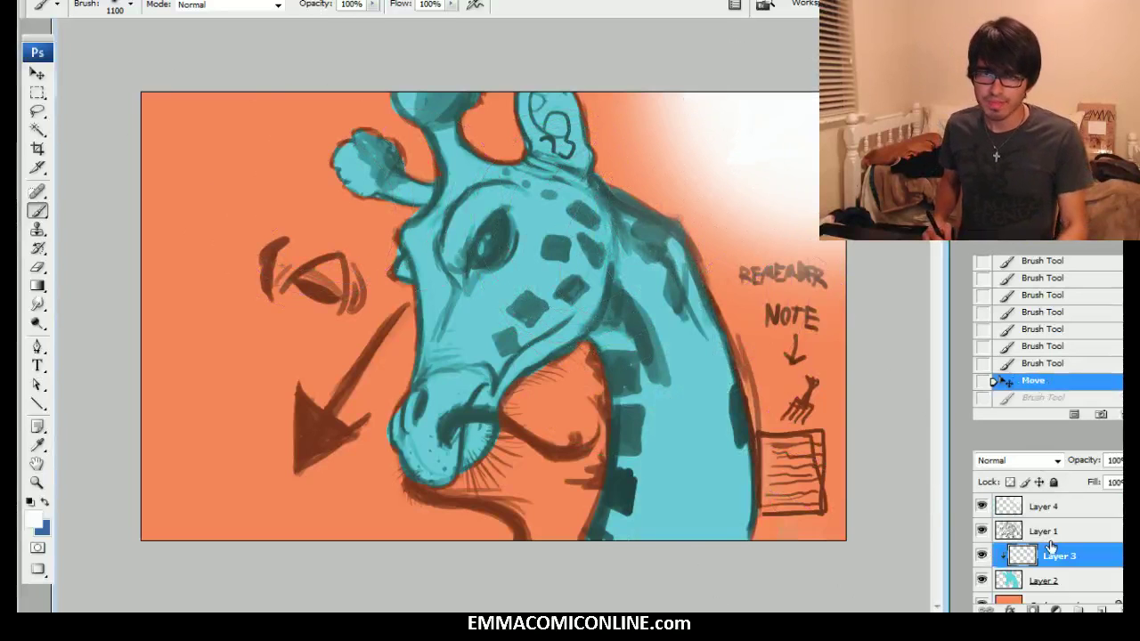
click(44, 503)
key(bracketleft)
key(bracketleft)
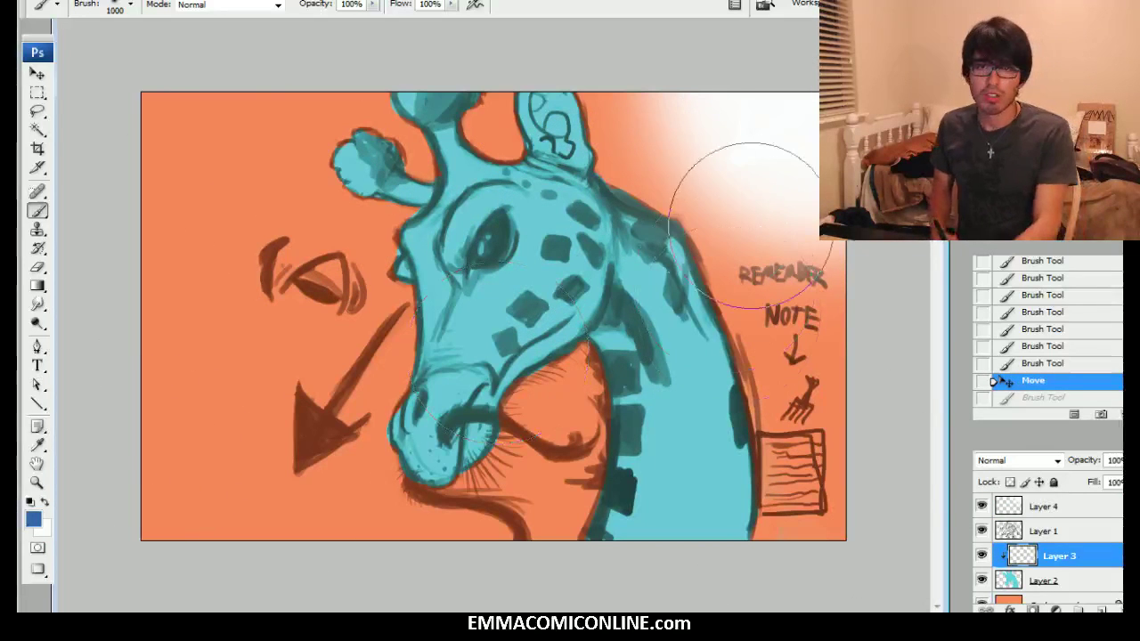
mouse_move(659, 161)
mouse_down()
mouse_move(715, 229)
mouse_move(760, 319)
mouse_move(786, 506)
mouse_move(758, 563)
mouse_move(772, 536)
mouse_up()
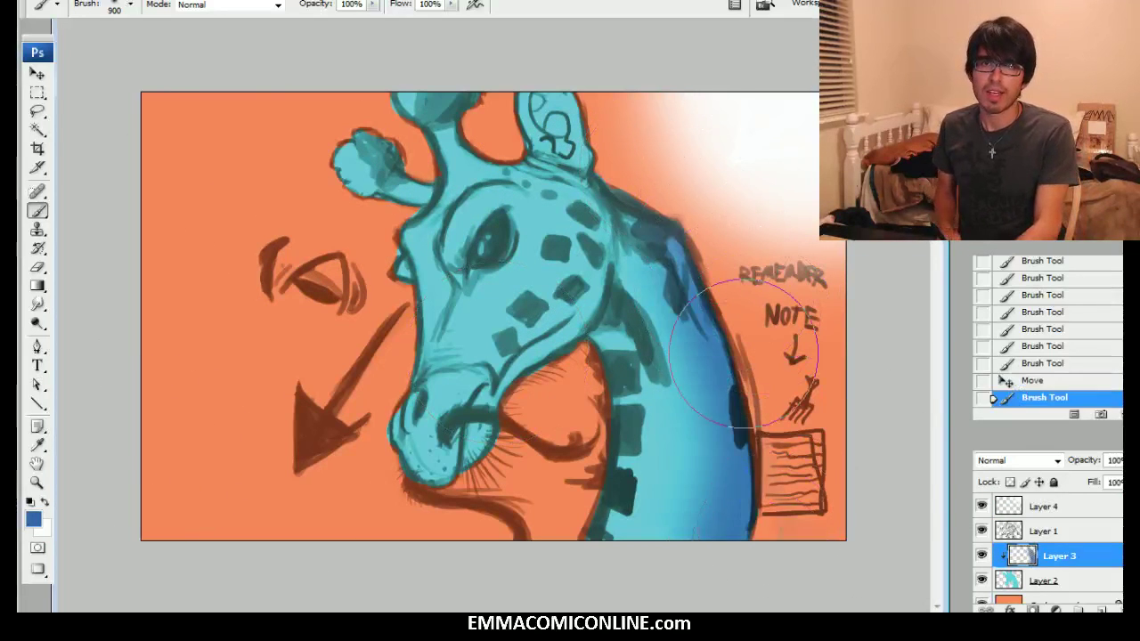
Shade the ear and both horns in soft blue, reducing the brush size for each smaller shape
drag(616, 150, 583, 55)
key(bracketleft)
key(bracketleft)
drag(483, 135, 464, 107)
key(bracketleft)
key(bracketleft)
key(bracketleft)
drag(419, 171, 370, 127)
Shade the cheek down to the muzzle in soft blue, and add a shadow to the neck behind the jaw
key(bracketright)
key(bracketright)
key(bracketright)
key(bracketright)
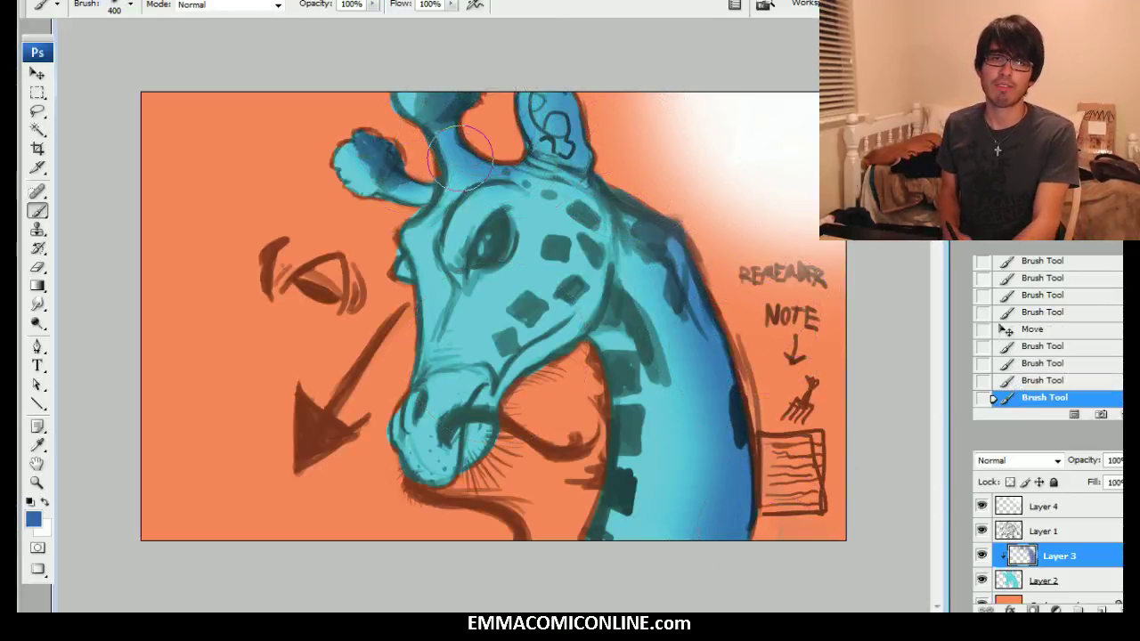
mouse_move(565, 203)
mouse_down()
mouse_move(572, 290)
mouse_move(503, 426)
mouse_move(437, 495)
mouse_up()
key(bracketleft)
key(bracketleft)
mouse_move(686, 241)
mouse_down()
mouse_move(730, 376)
mouse_move(662, 219)
mouse_move(643, 232)
mouse_move(606, 356)
mouse_move(624, 396)
mouse_up()
Darken the eye socket and forehead with soft blue strokes, using a small brush of about 200 px
key(bracketleft)
key(bracketleft)
key(bracketleft)
key(bracketleft)
key(bracketleft)
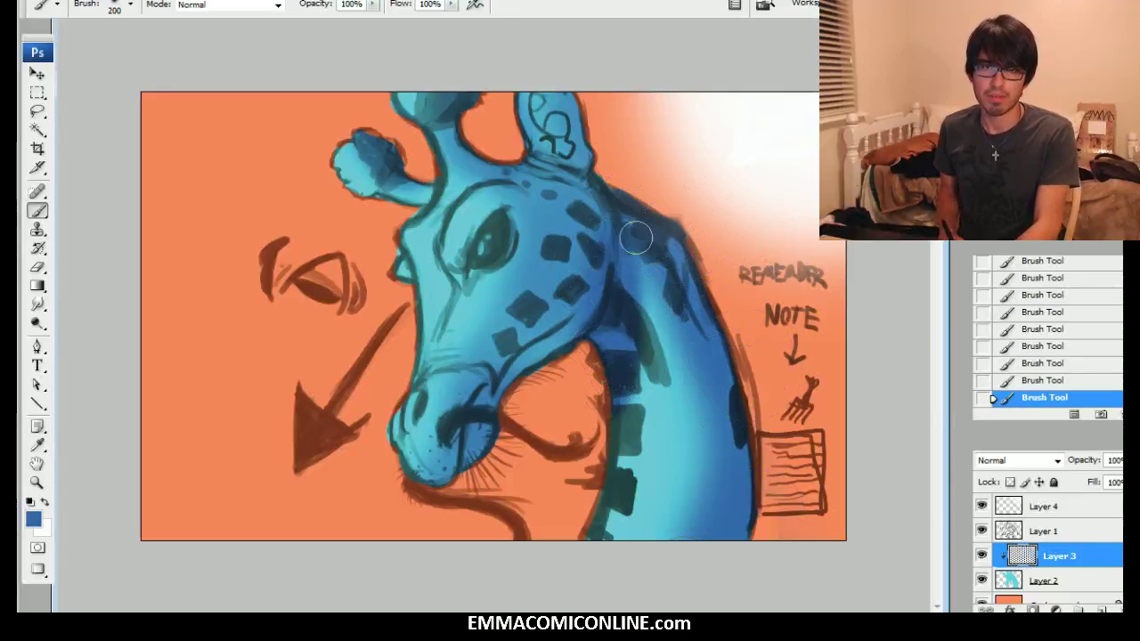
key(bracketright)
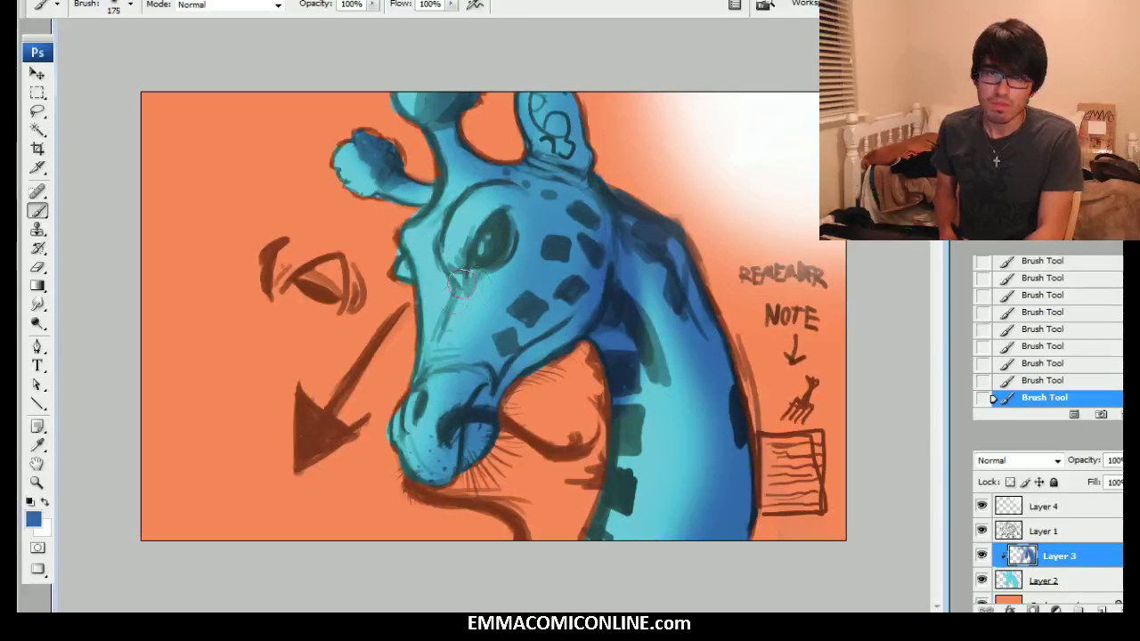
mouse_move(474, 254)
mouse_down()
mouse_move(459, 296)
mouse_move(474, 241)
mouse_move(461, 247)
mouse_move(502, 204)
mouse_up()
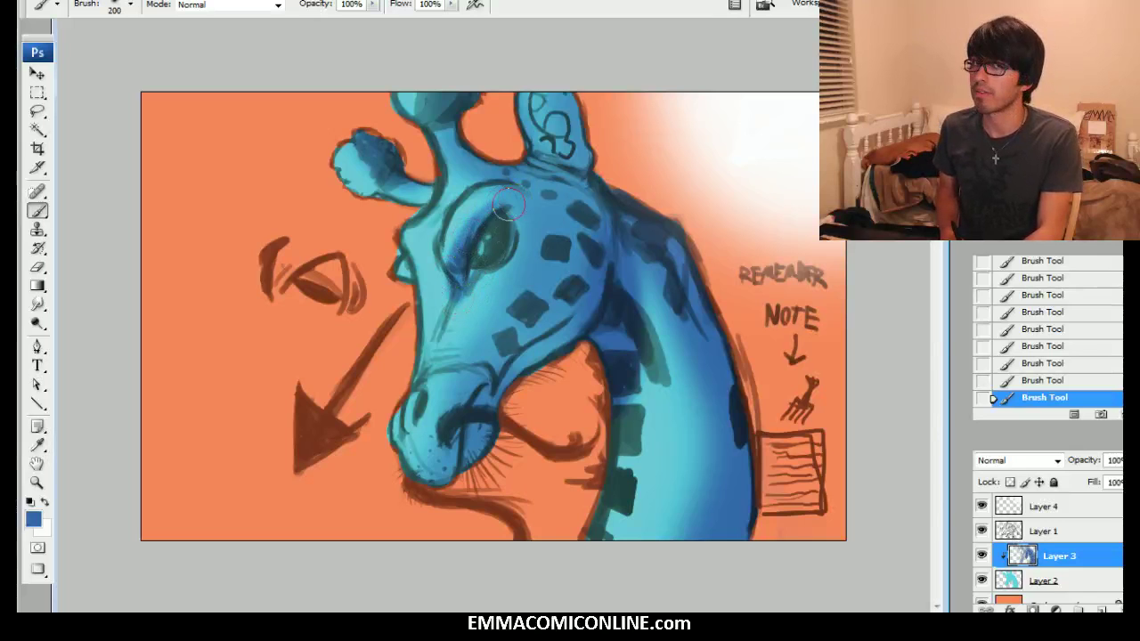
mouse_move(482, 242)
mouse_down()
mouse_move(471, 265)
mouse_move(505, 233)
mouse_move(467, 257)
mouse_move(434, 254)
mouse_move(460, 276)
mouse_move(458, 265)
mouse_move(507, 236)
mouse_move(501, 207)
mouse_move(508, 219)
mouse_move(515, 205)
mouse_move(537, 207)
mouse_move(519, 191)
mouse_move(539, 190)
mouse_move(520, 175)
mouse_move(564, 173)
mouse_move(579, 147)
mouse_move(551, 120)
mouse_move(563, 86)
mouse_move(611, 69)
mouse_up()
Deepen the blue shading from the jaw to the muzzle with a larger soft brush, and set the brush to 600 px
key(bracketright)
key(bracketright)
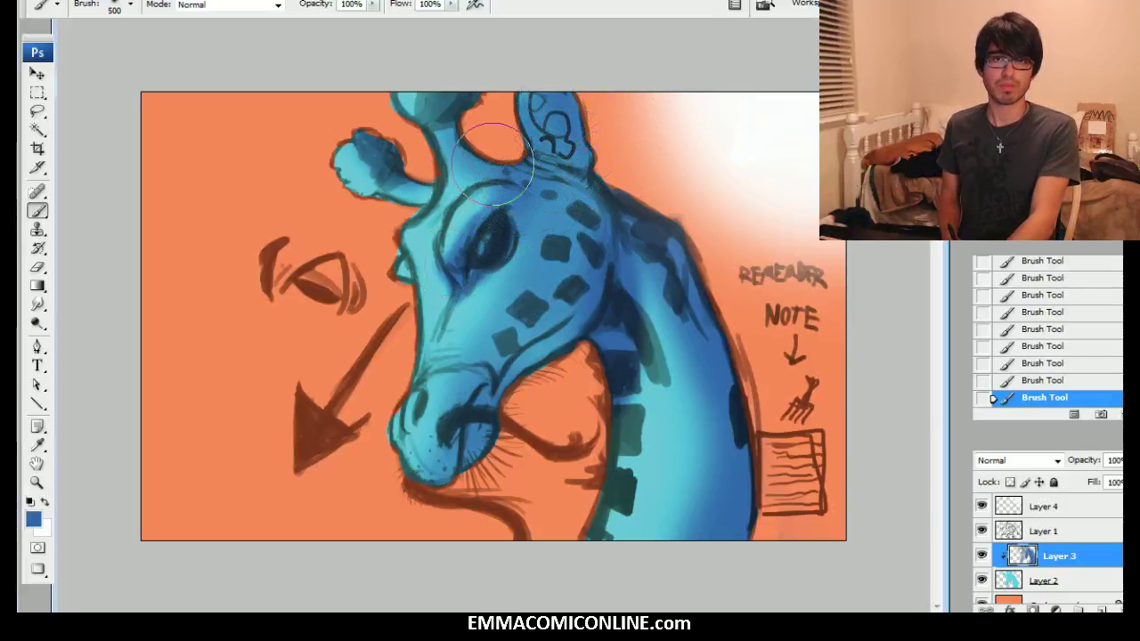
key(bracketright)
mouse_move(510, 348)
mouse_down()
mouse_move(581, 312)
mouse_move(481, 432)
mouse_up()
key(bracketleft)
key(bracketleft)
key(bracketleft)
key(bracketleft)
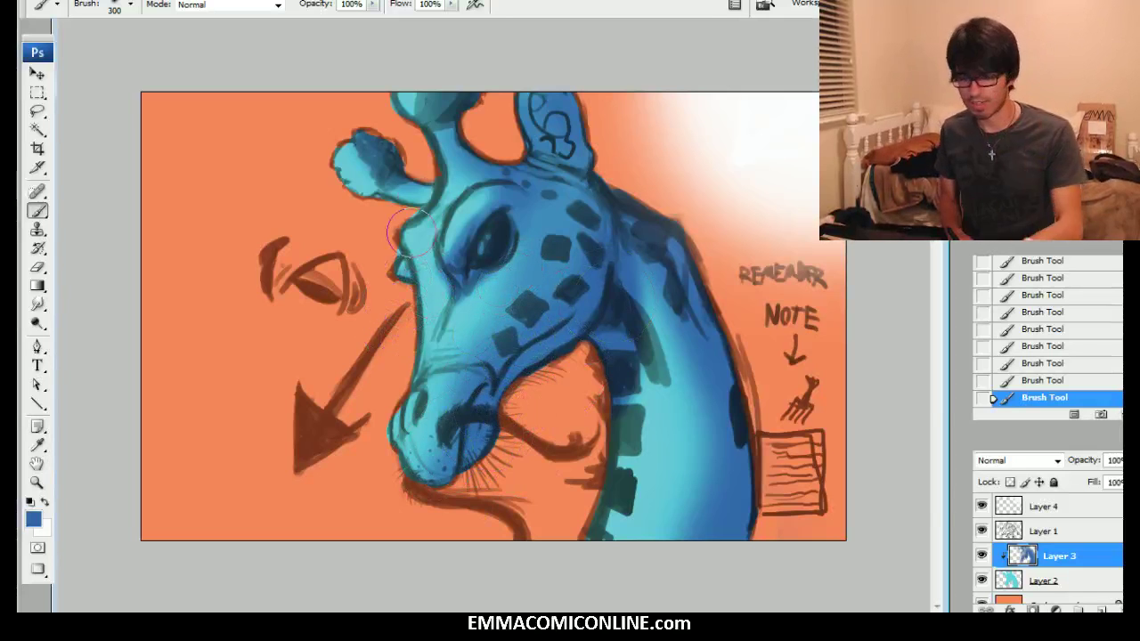
key(bracketright)
key(bracketright)
key(bracketright)
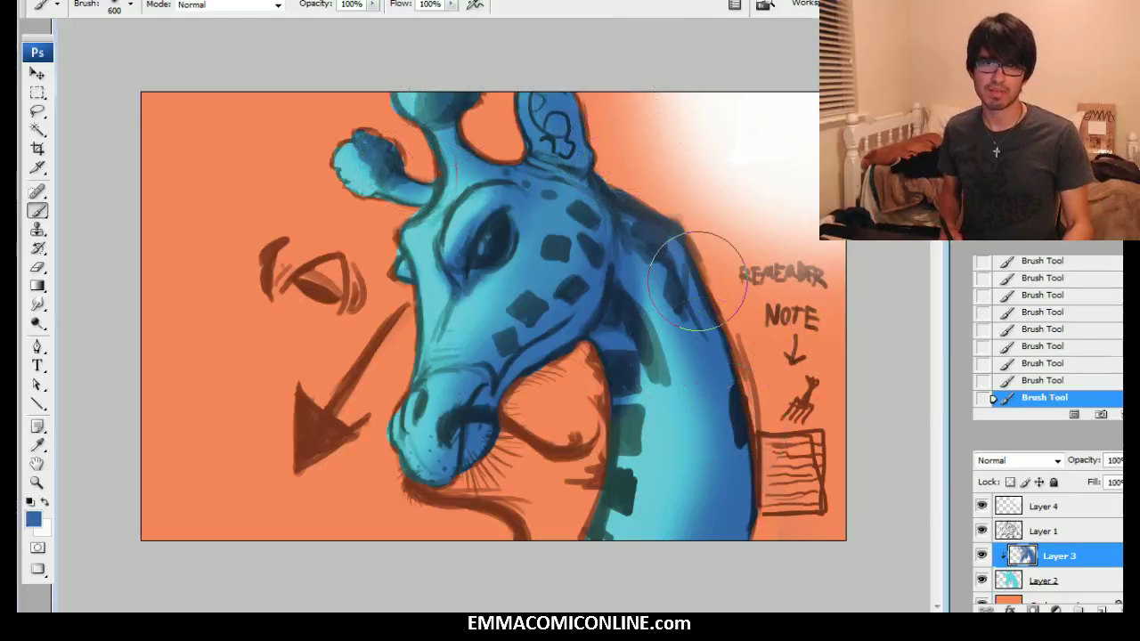
Pick a bright green, 5bdc6a, for the foreground colour
click(32, 519)
drag(853, 406, 854, 442)
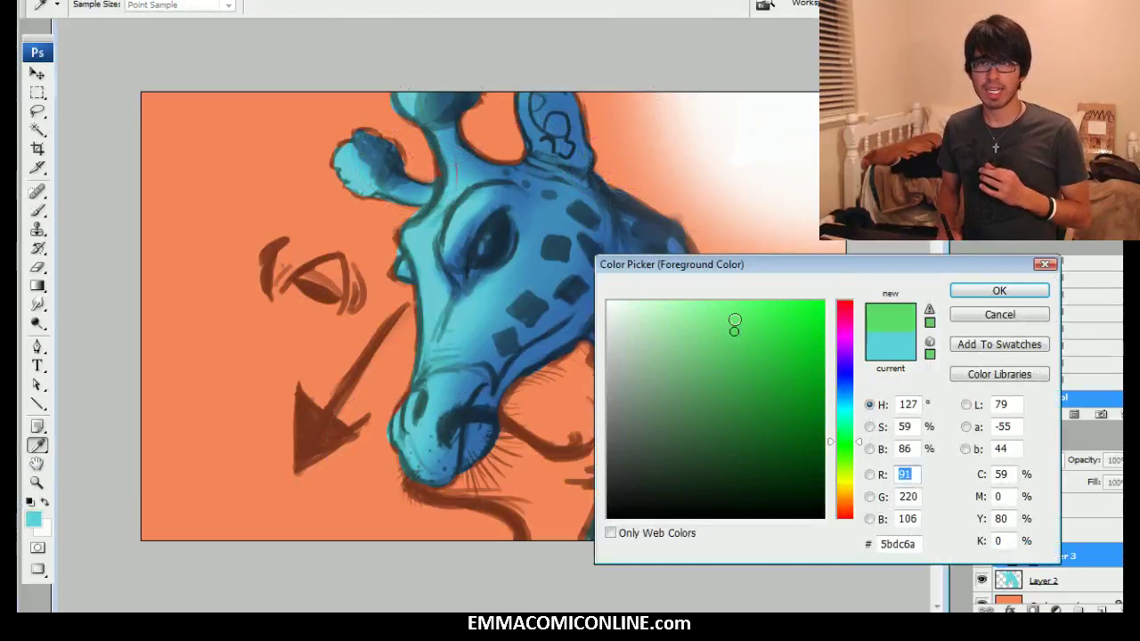
Paint light green (#80f2a6) highlights on Layer 3 over the giraffe's face, eye area, left horn and neck
drag(735, 330, 709, 311)
drag(857, 442, 858, 436)
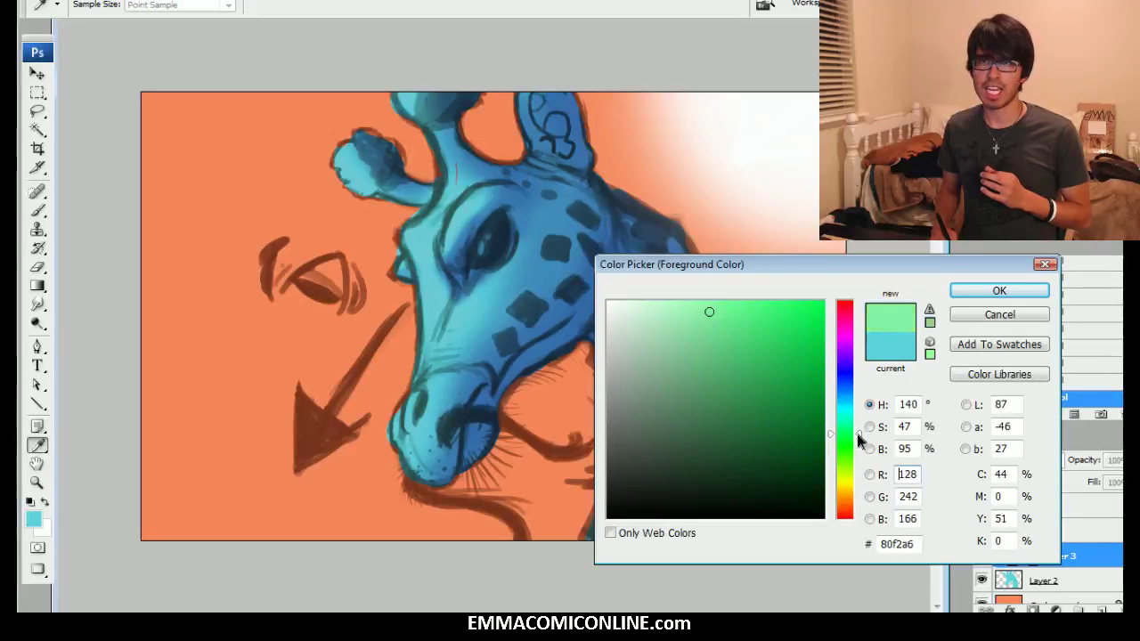
click(996, 296)
mouse_move(412, 287)
mouse_down()
mouse_move(467, 204)
mouse_move(456, 245)
mouse_up()
key(bracketleft)
drag(489, 192, 474, 214)
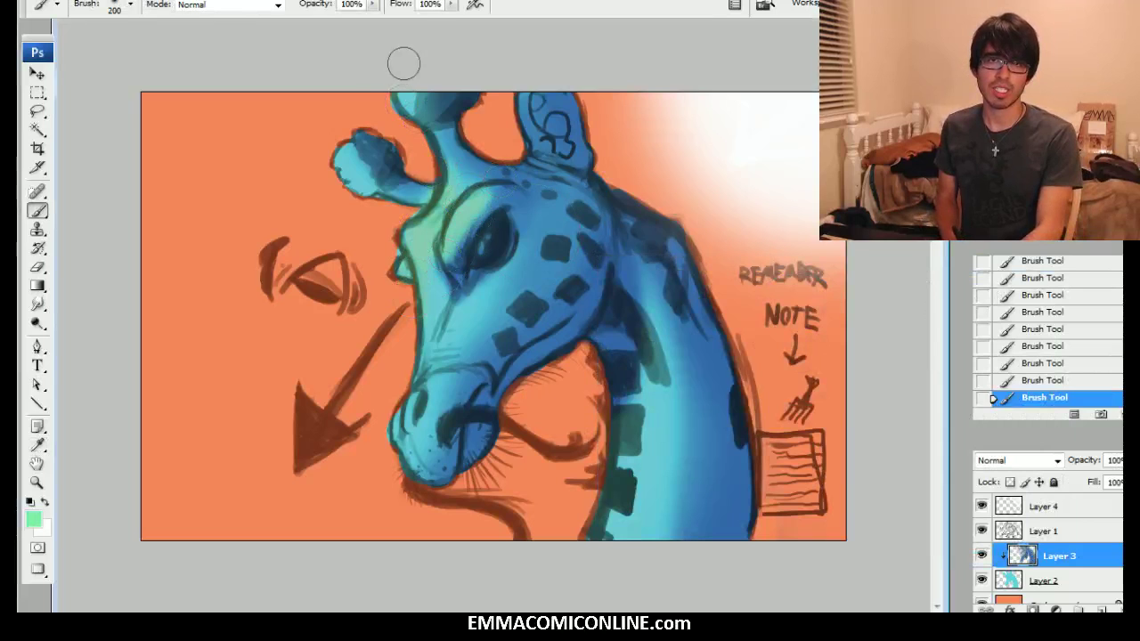
drag(369, 142, 354, 181)
drag(636, 285, 657, 363)
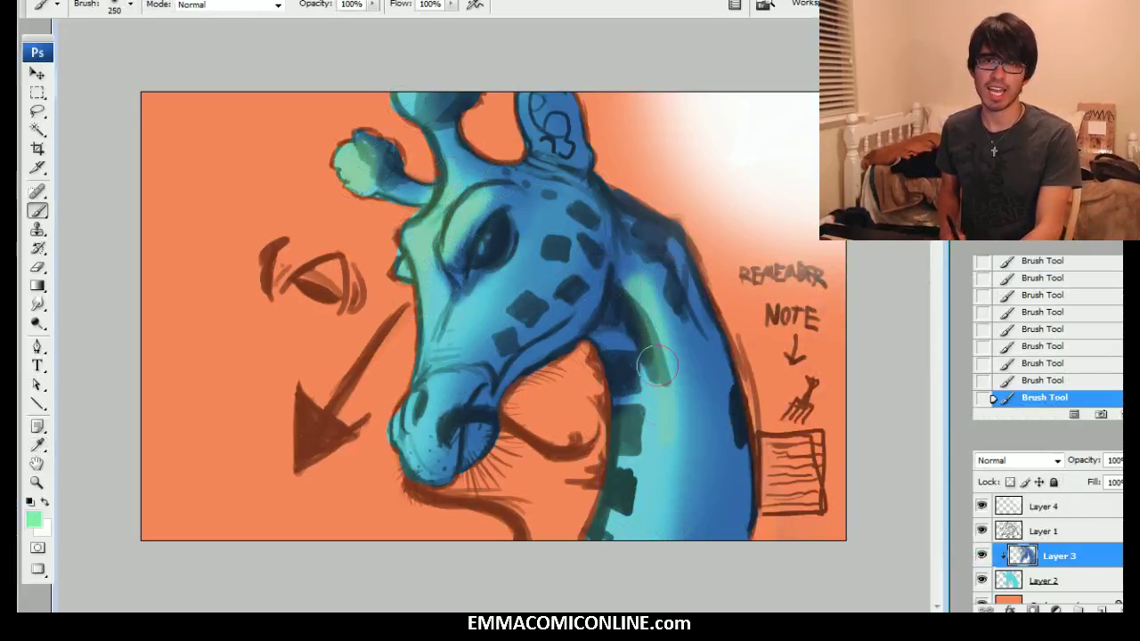
mouse_move(495, 284)
mouse_down()
mouse_move(538, 232)
mouse_move(532, 217)
mouse_move(532, 252)
mouse_move(560, 182)
mouse_up()
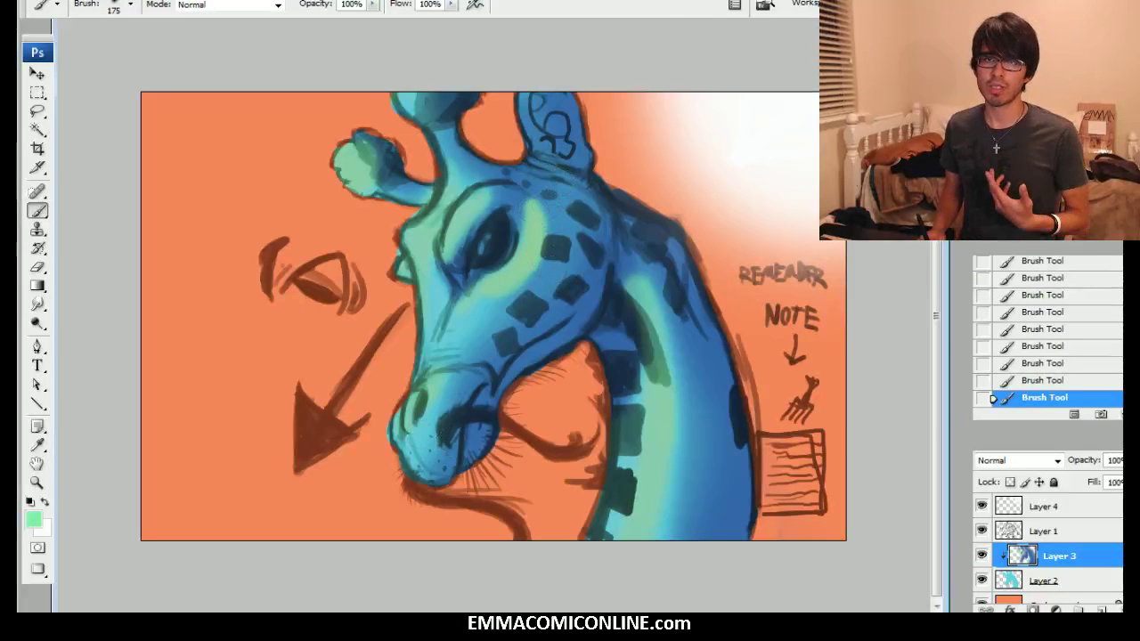
Examine the green highlights around the giraffe's eye and muzzle up close, then return to the whole painting
key(ctrl+plus)
key(ctrl+plus)
drag(499, 285, 502, 434)
drag(704, 306, 762, 306)
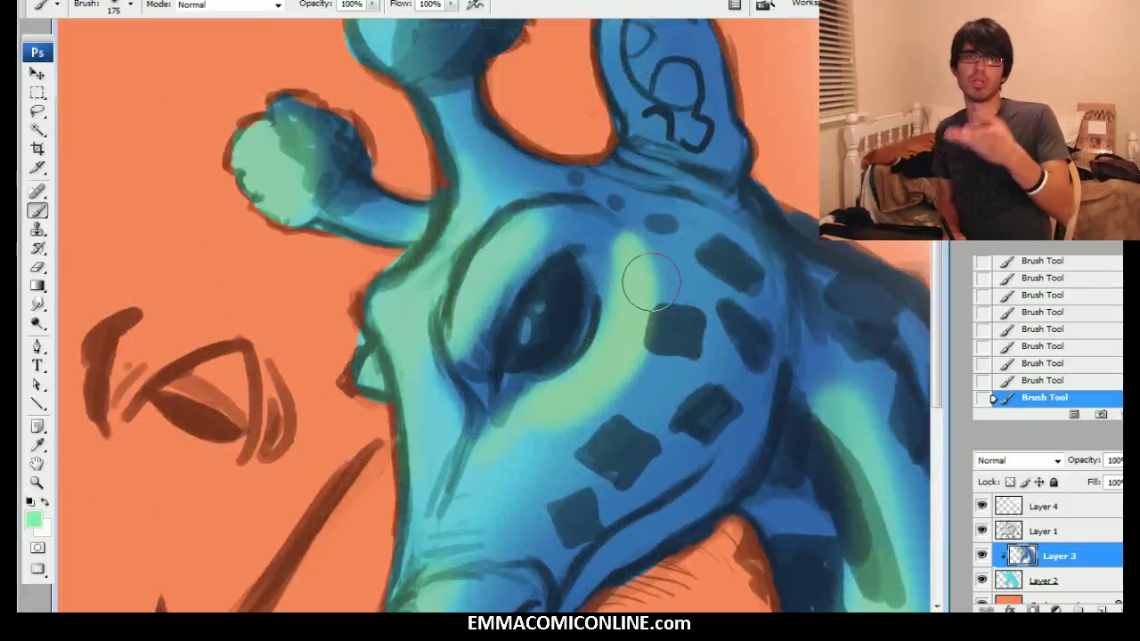
key(ctrl+minus)
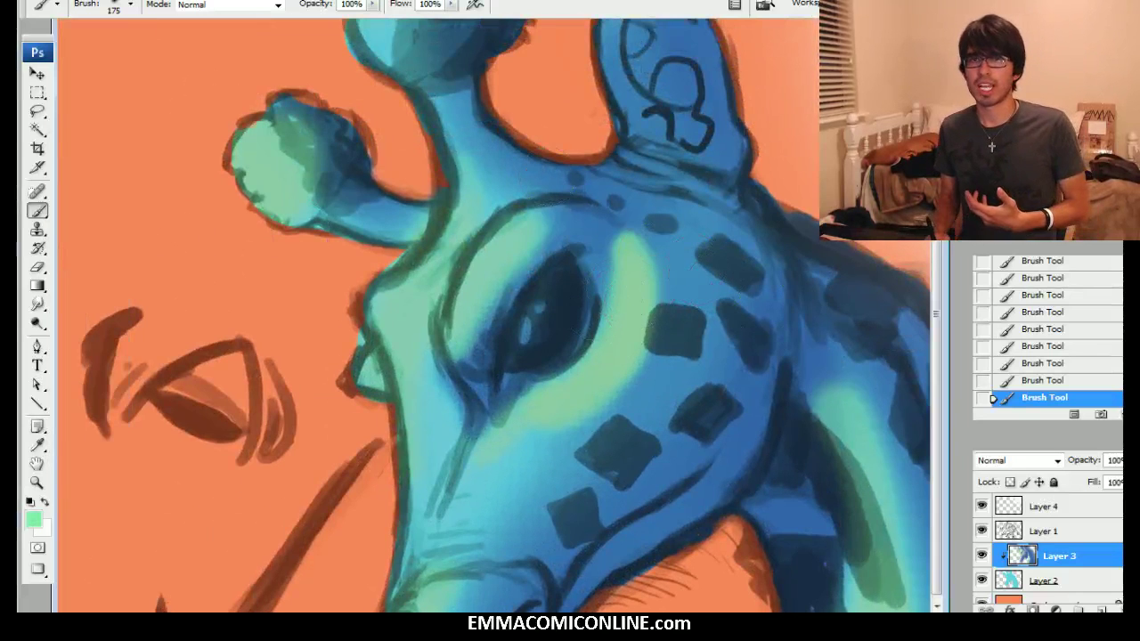
drag(517, 310, 517, 307)
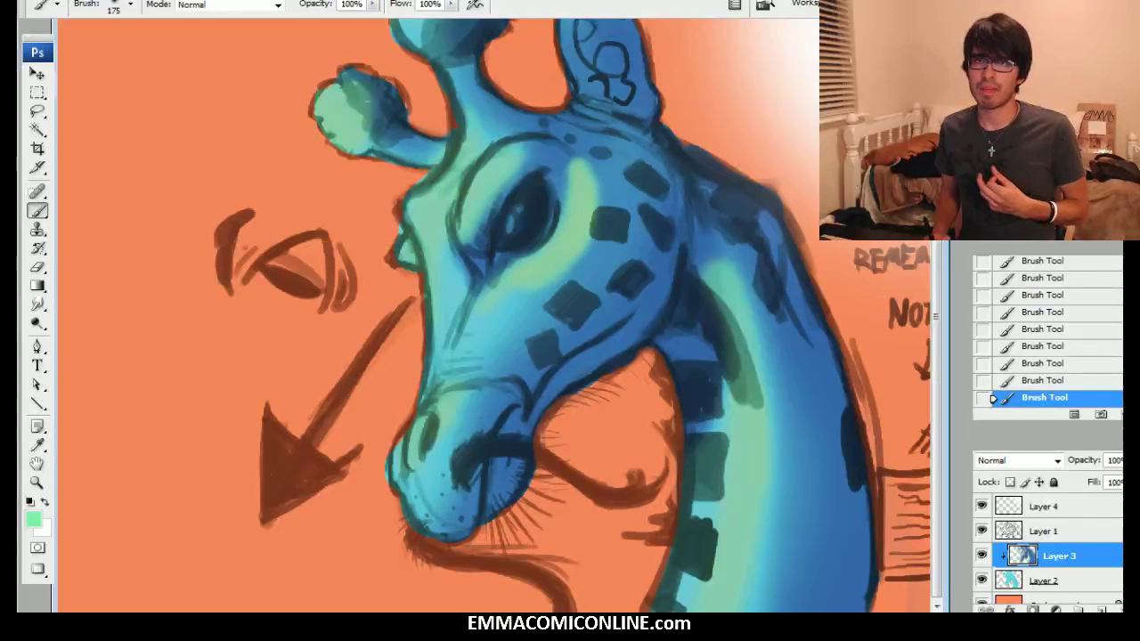
key(ctrl+minus)
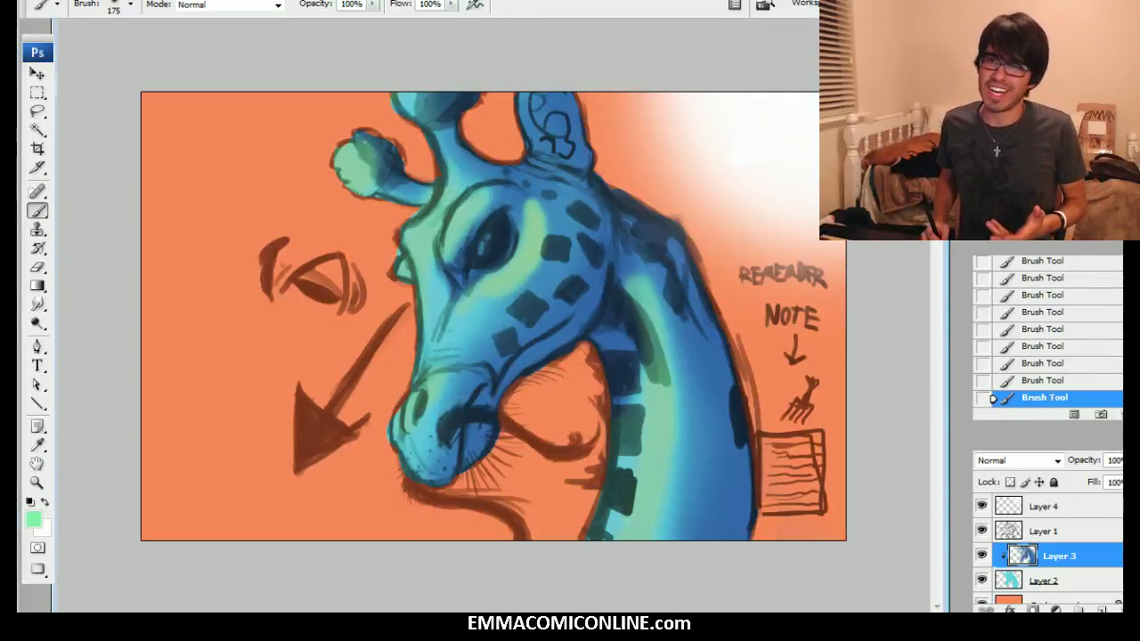
Create a new layer directly above the Background layer, keeping the default name Layer 5
scroll(1069, 570, down, 1)
click(1069, 590)
key(ctrl+shift+n)
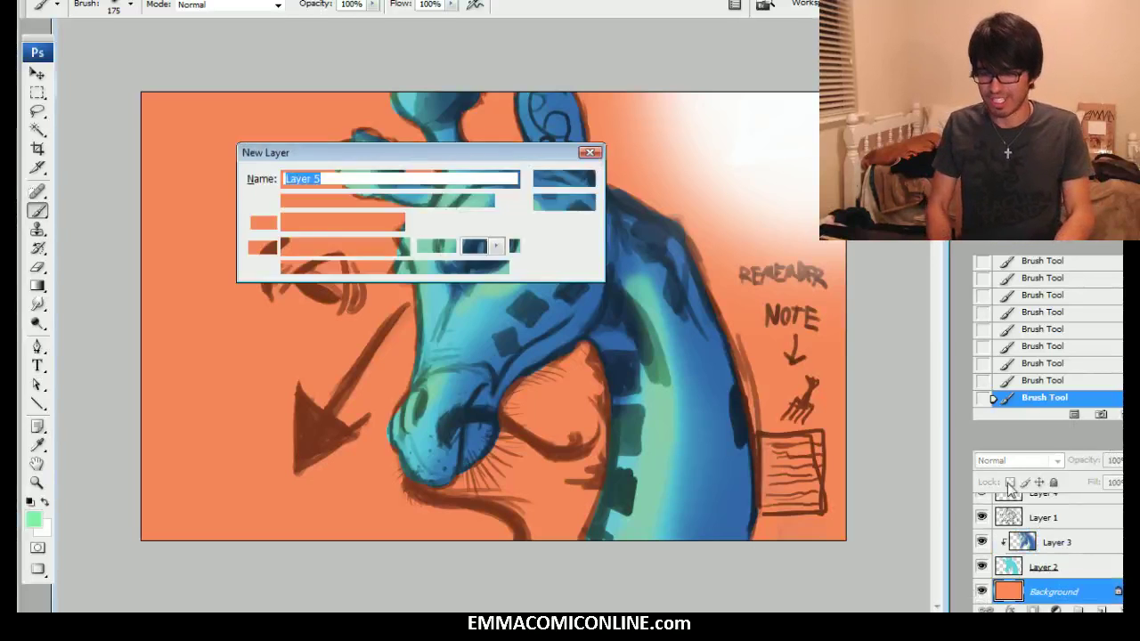
key(Return)
Paint a broad magenta (#ff00c6) arc from the canvas's lower left edge up behind the giraffe's horns
click(33, 518)
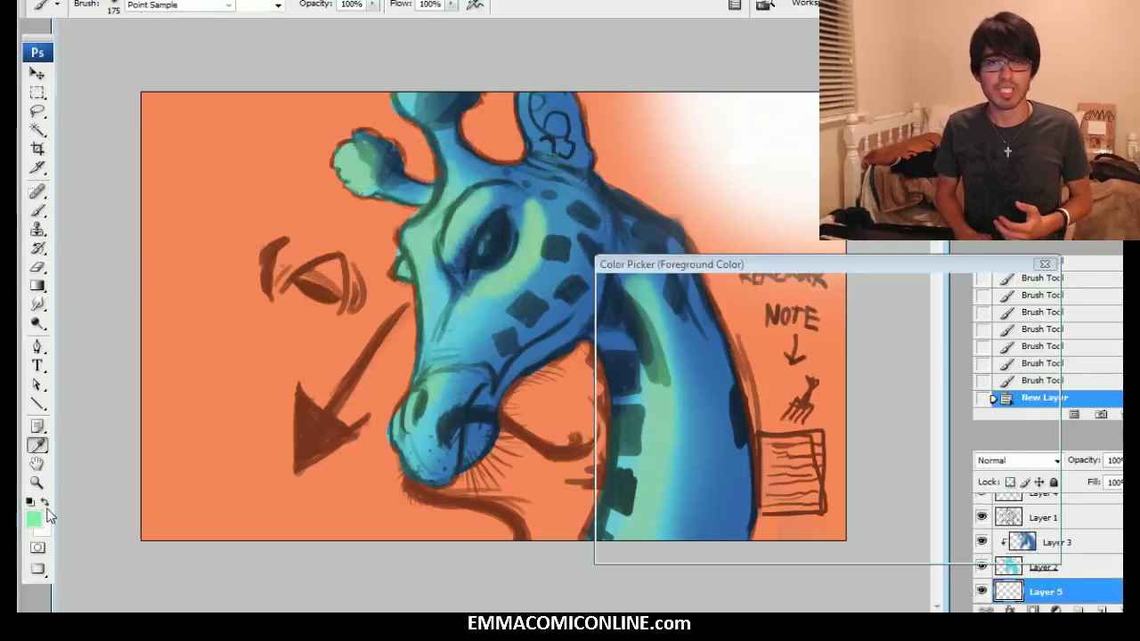
mouse_move(845, 328)
mouse_down()
mouse_move(789, 331)
mouse_move(823, 300)
mouse_up()
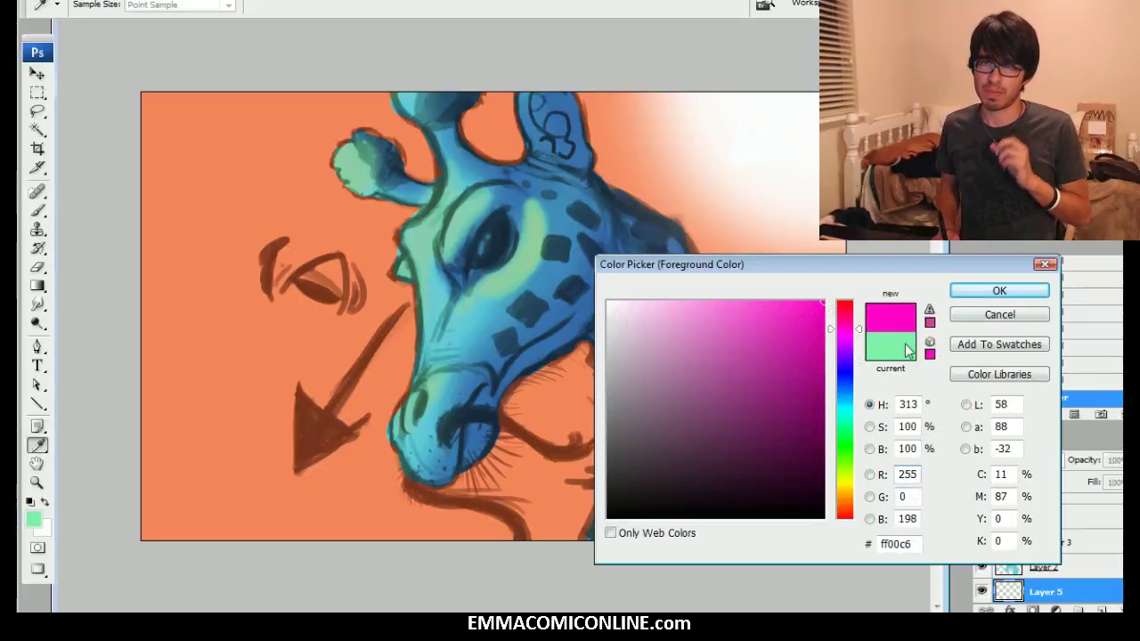
click(999, 291)
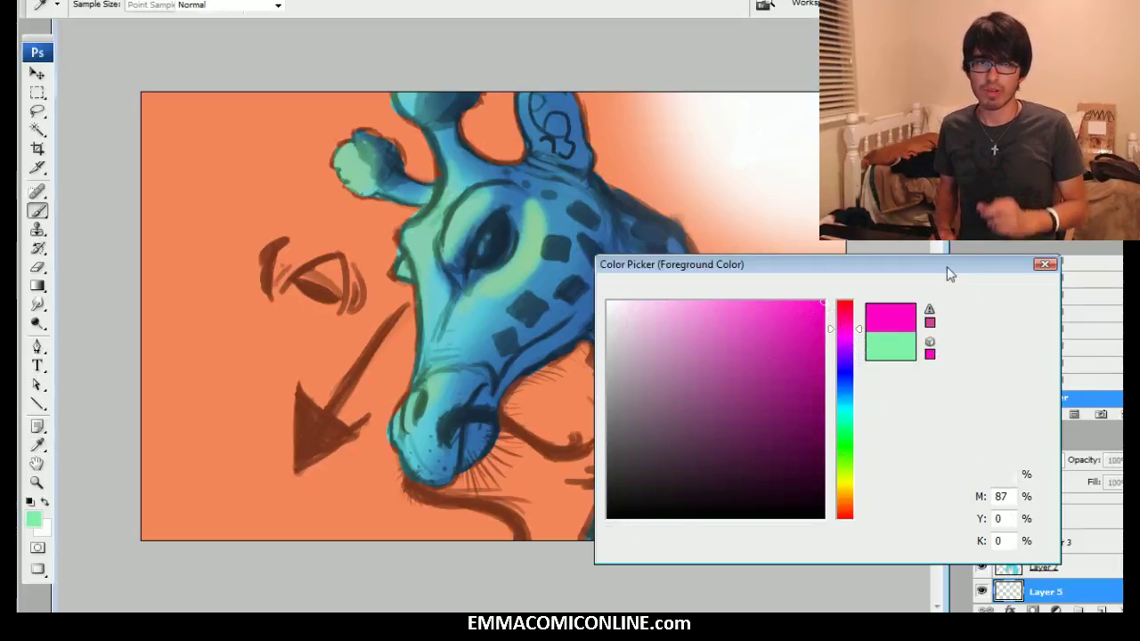
scroll(1069, 570, down, 1)
key(bracketright)
key(bracketright)
key(bracketright)
key(bracketright)
mouse_move(156, 398)
mouse_down()
mouse_move(160, 376)
mouse_move(411, 136)
mouse_move(534, 109)
mouse_up()
Add narrower magenta strokes in front of the giraffe's face and behind its ear and upper neck, using a 200 brush
key(bracketleft)
key(bracketleft)
key(bracketleft)
drag(382, 289, 397, 269)
drag(604, 171, 690, 146)
drag(629, 208, 722, 183)
drag(672, 220, 726, 203)
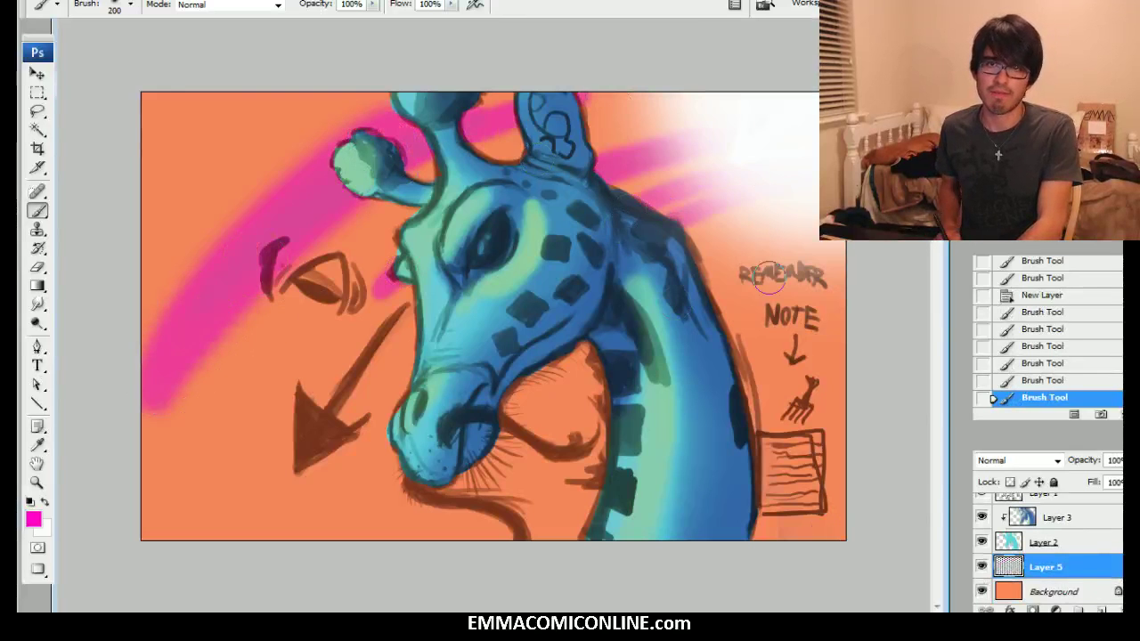
Extend the magenta strokes to the background beside the note sketch, below the muzzle and across the upper left corner
drag(741, 345, 860, 312)
drag(755, 393, 855, 349)
drag(772, 515, 842, 456)
key(bracketright)
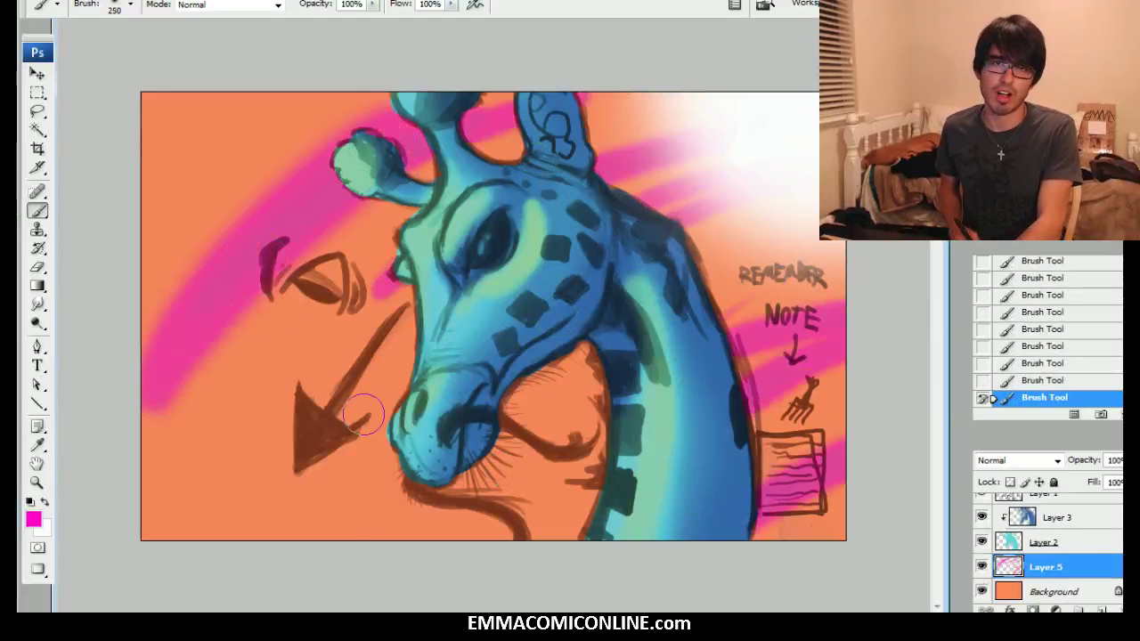
drag(383, 435, 323, 540)
drag(132, 189, 325, 81)
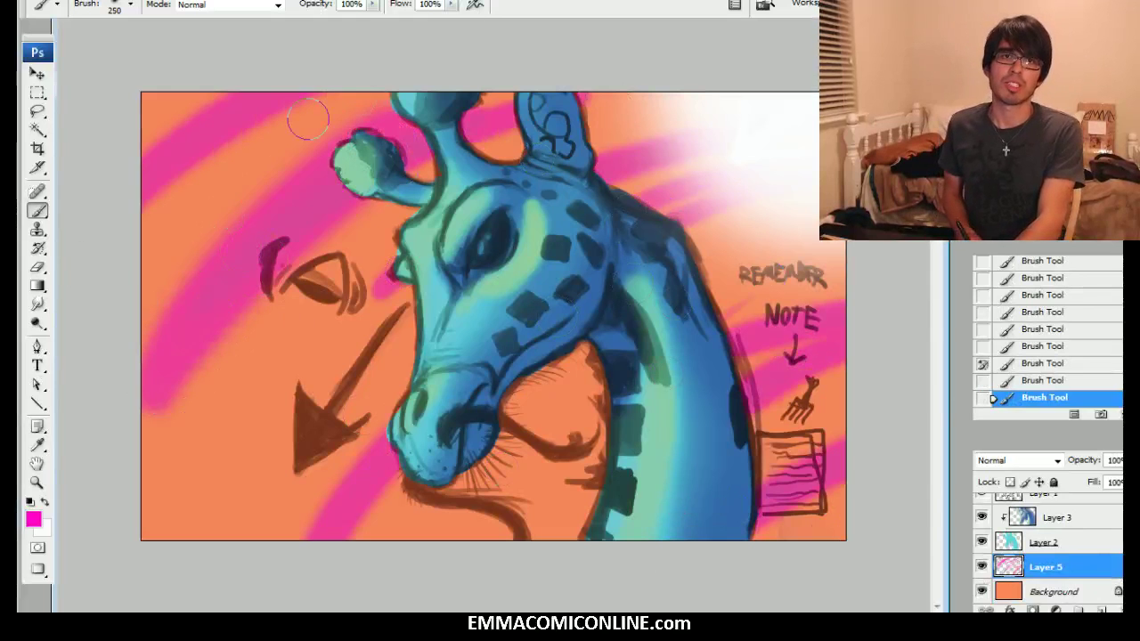
Paint red (#ff0036) streaks in the background's upper left and square patches in the lower left
click(34, 523)
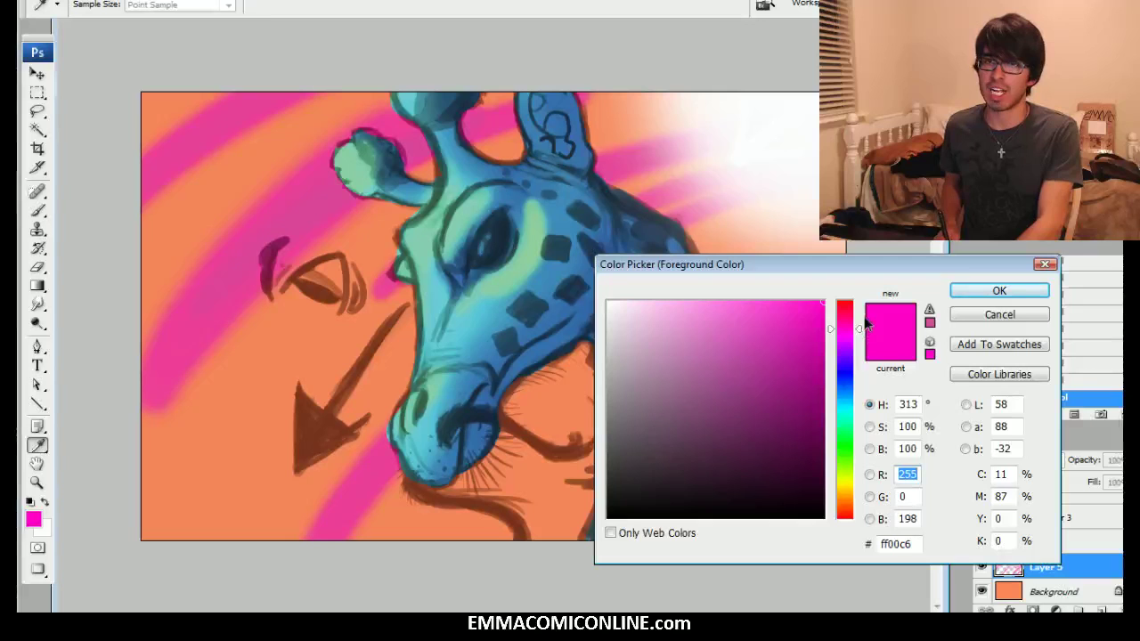
drag(864, 320, 860, 310)
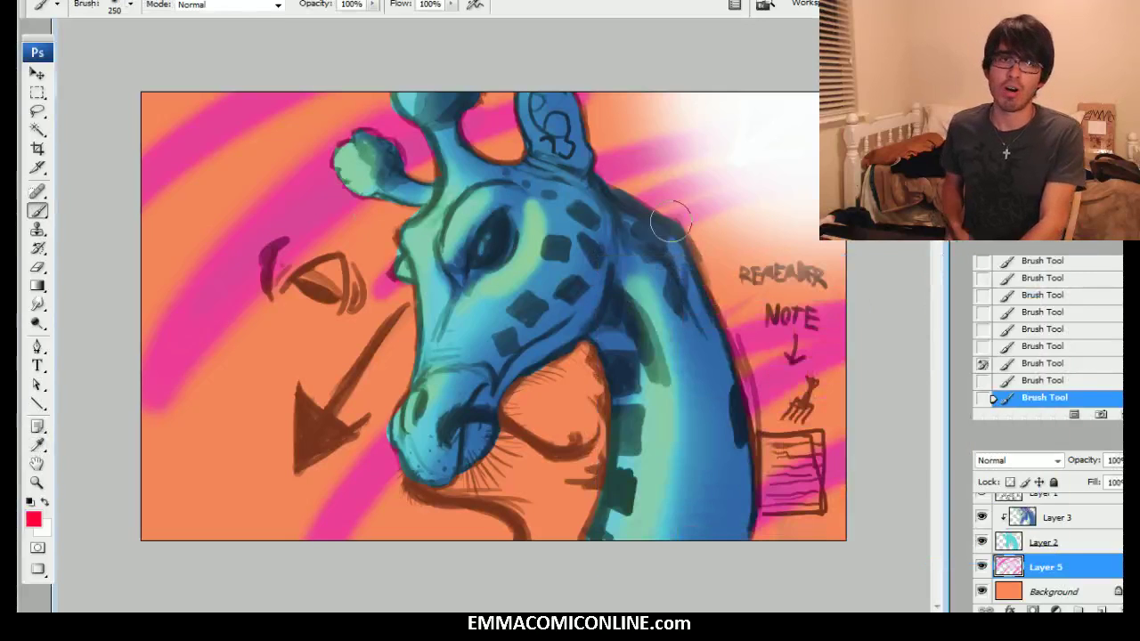
drag(142, 125, 178, 108)
key([)
drag(146, 273, 204, 238)
mouse_move(163, 476)
mouse_down()
mouse_move(205, 471)
mouse_move(170, 522)
mouse_move(149, 484)
mouse_up()
mouse_move(175, 533)
mouse_down()
mouse_move(173, 471)
mouse_move(217, 483)
mouse_move(199, 518)
mouse_up()
key([)
mouse_move(210, 394)
mouse_down()
mouse_move(227, 340)
mouse_move(203, 378)
mouse_move(229, 361)
mouse_up()
Paint blue (#3608ff) patches below the arrow, below the muzzle and behind the REMEMBER note and its sketches
click(33, 524)
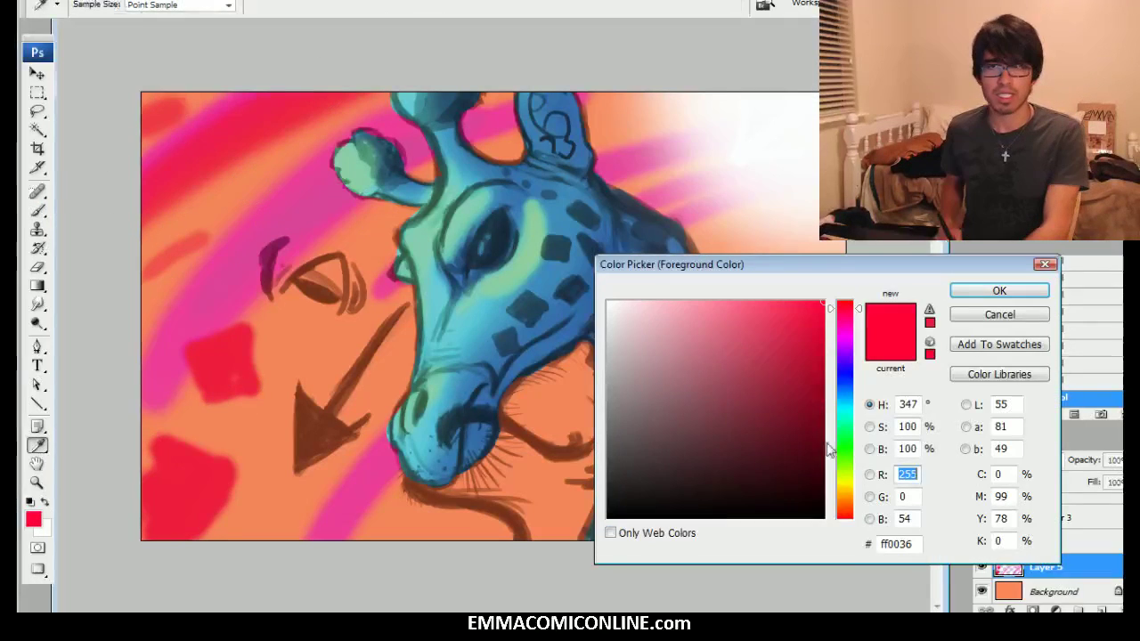
click(844, 366)
click(775, 304)
drag(776, 304, 818, 313)
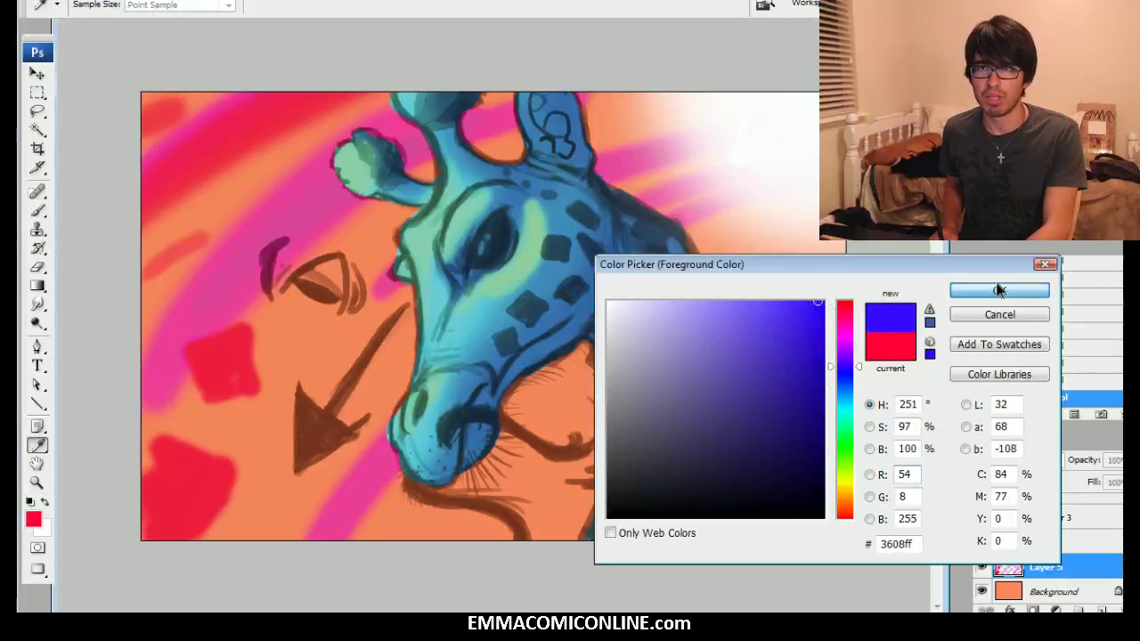
click(1000, 291)
mouse_move(374, 528)
mouse_down()
mouse_move(407, 519)
mouse_move(375, 526)
mouse_up()
key(bracketleft)
drag(291, 518, 317, 518)
key(bracketleft)
drag(771, 252, 800, 267)
key(bracketleft)
mouse_move(813, 452)
mouse_down()
mouse_move(792, 481)
mouse_move(774, 472)
mouse_move(807, 428)
mouse_move(812, 381)
mouse_up()
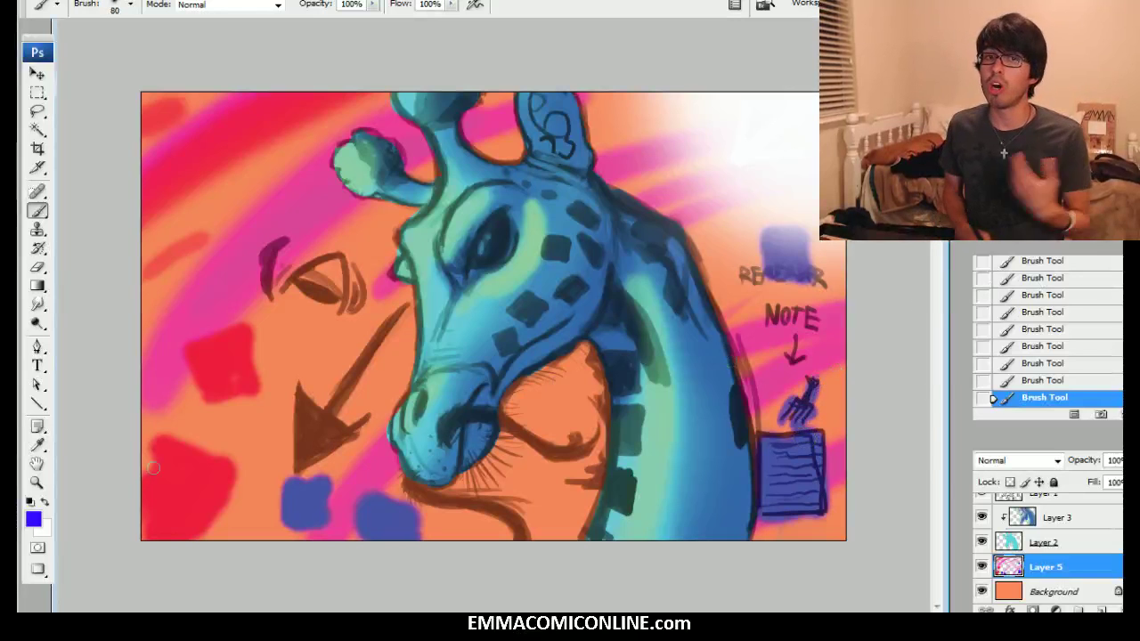
Sweep yellow (#ffe240) strokes diagonally across the background in front of the face and behind the horns
click(33, 521)
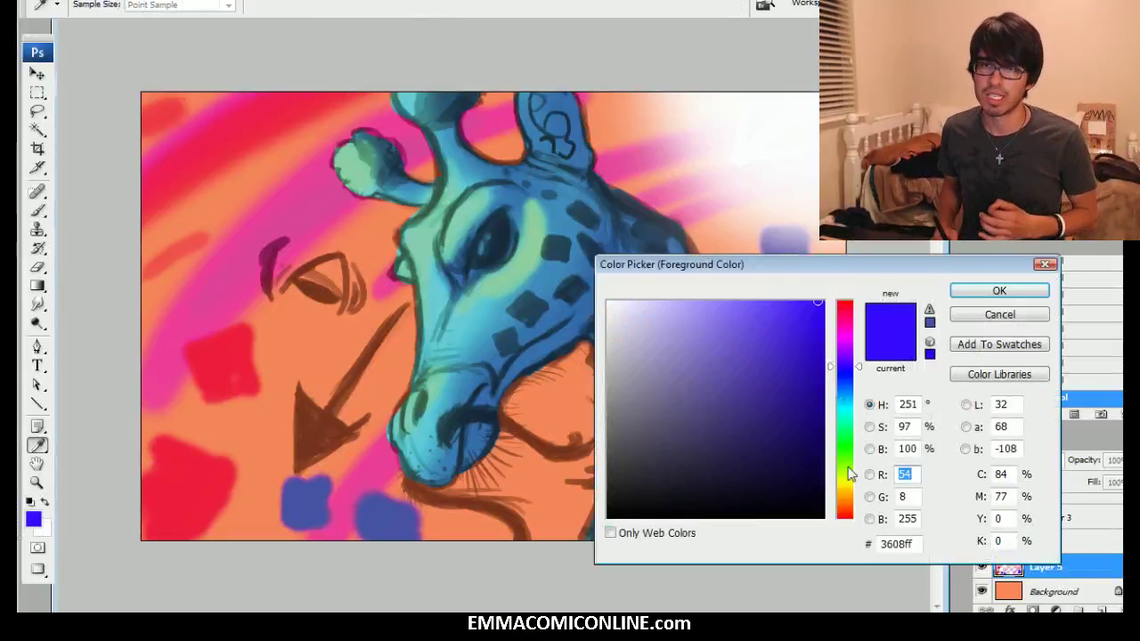
click(858, 504)
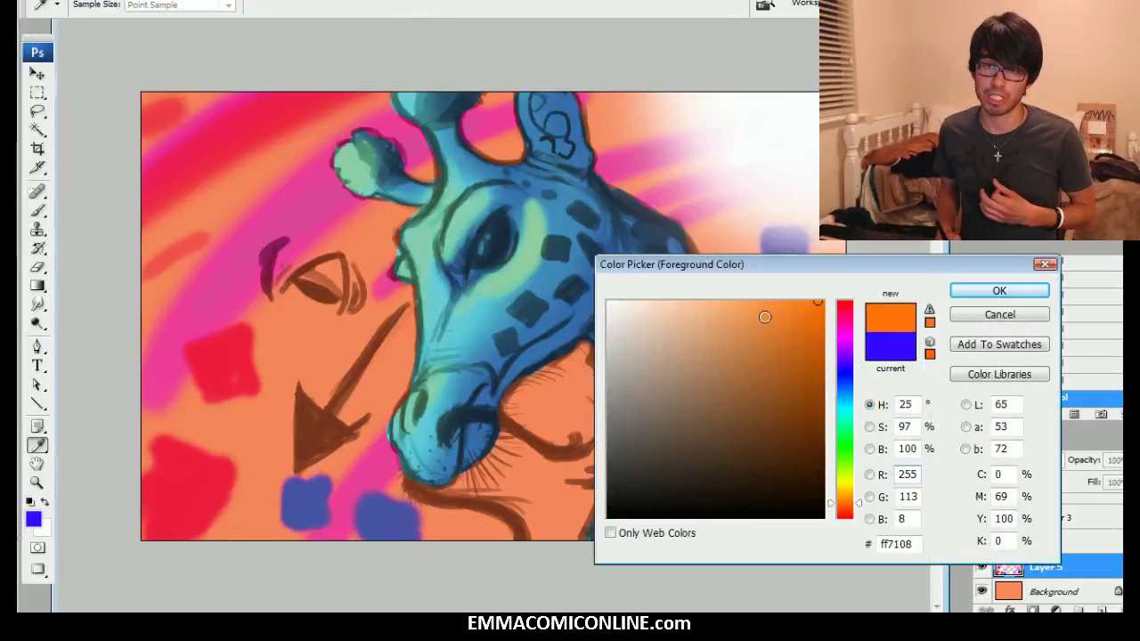
click(770, 302)
drag(858, 512, 863, 492)
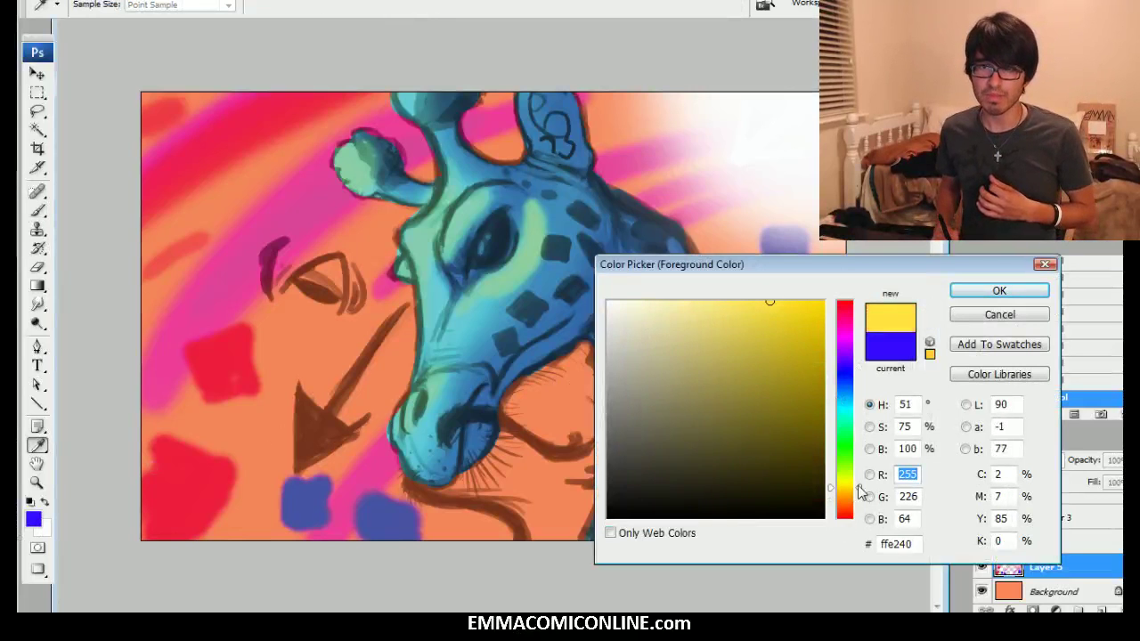
click(1000, 291)
key(bracketright)
key(bracketright)
key(bracketright)
key(bracketright)
key(bracketright)
key(bracketright)
key(bracketright)
mouse_move(283, 334)
mouse_down()
mouse_move(337, 273)
mouse_move(513, 151)
mouse_up()
drag(292, 298, 508, 138)
drag(205, 219, 421, 96)
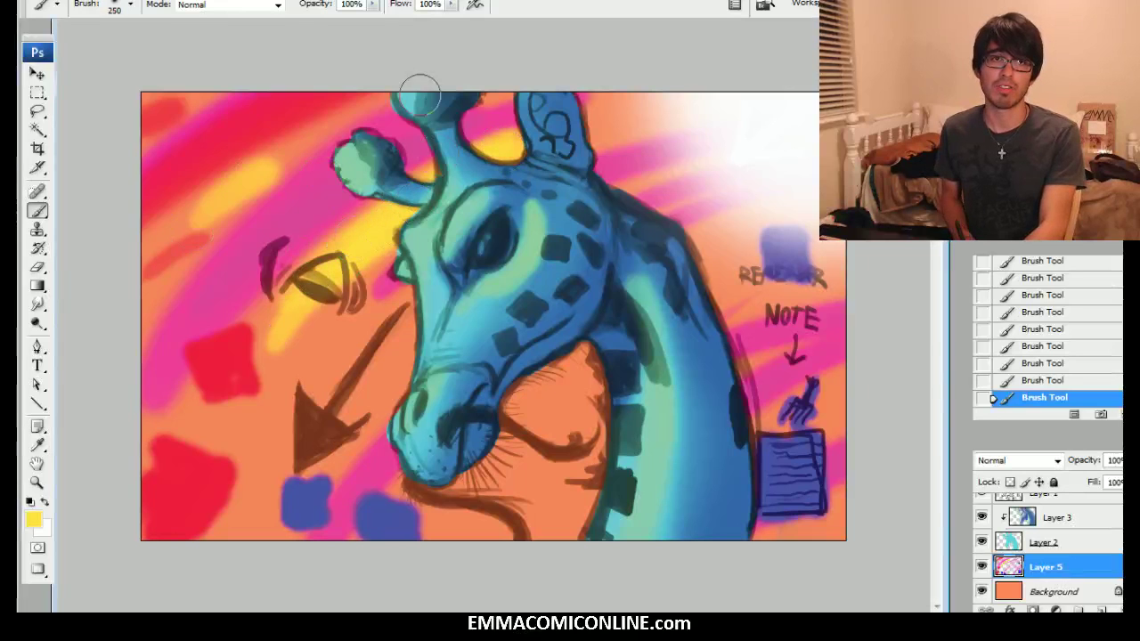
mouse_move(324, 301)
mouse_down()
mouse_move(357, 269)
mouse_move(304, 317)
mouse_move(376, 214)
mouse_up()
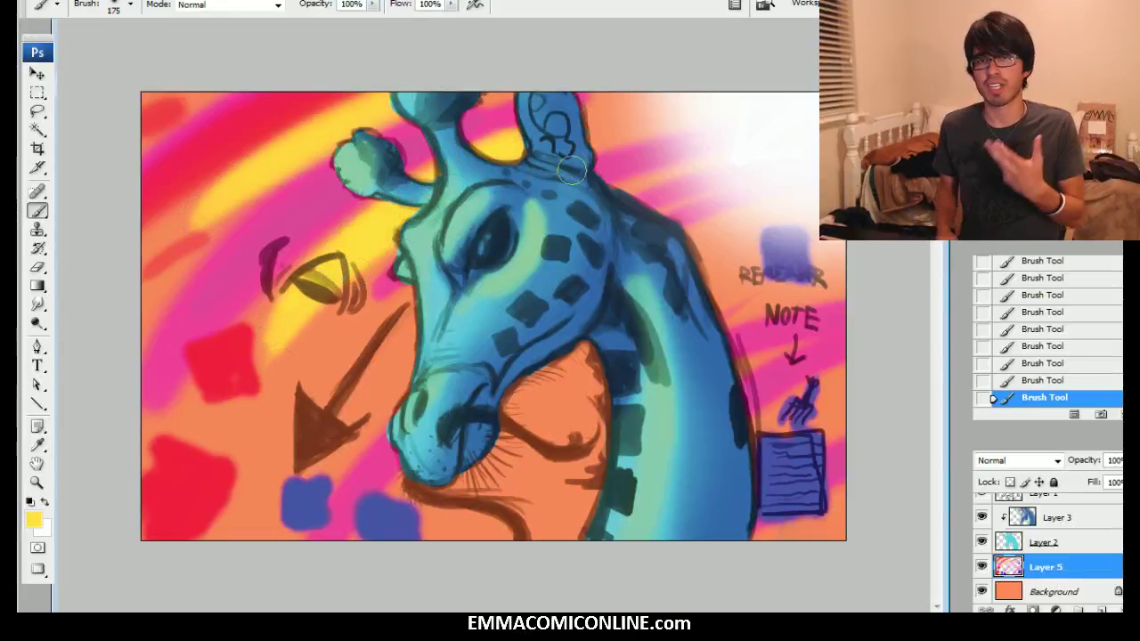
Add more yellow strokes behind the giraffe's neck and in the gap under its jaw, varying the brush size
key(bracketright)
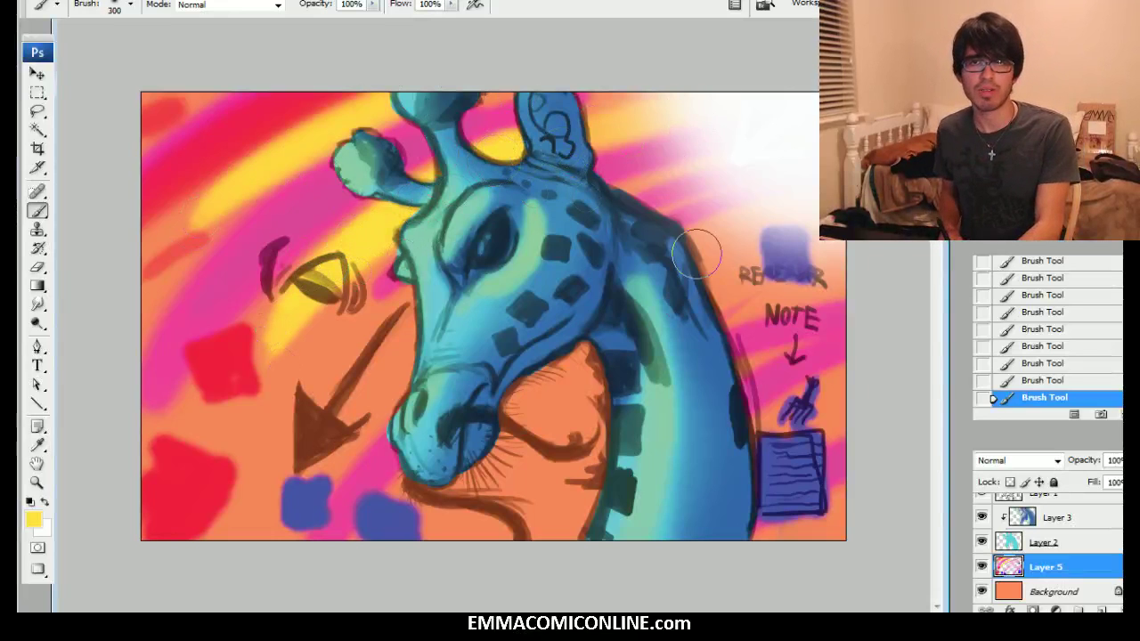
key(bracketright)
key(bracketleft)
key(bracketleft)
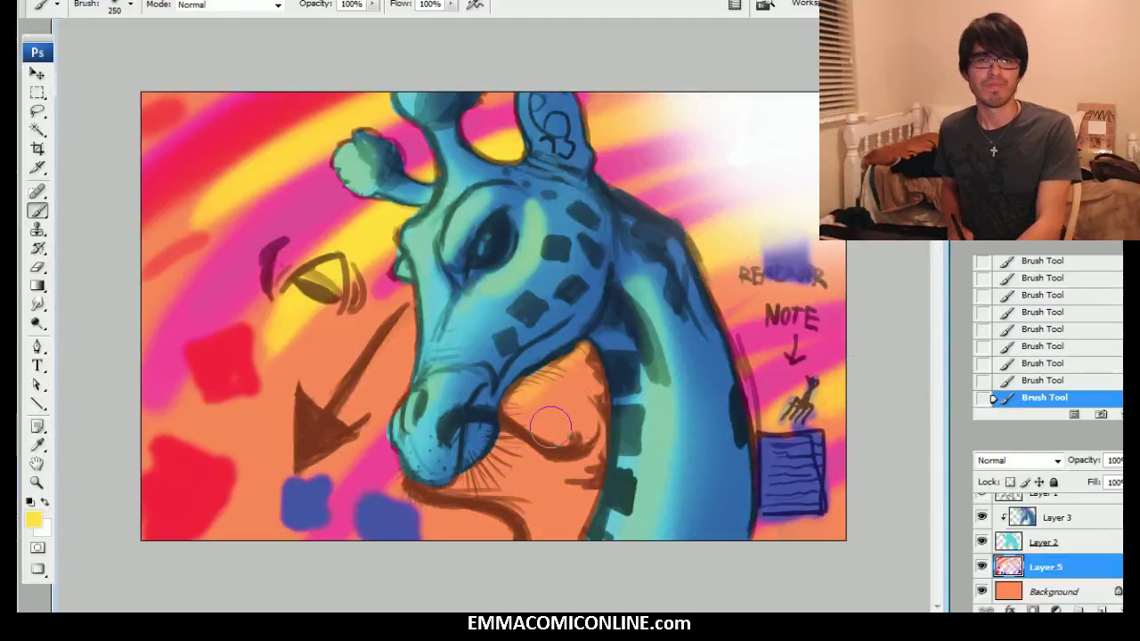
key(bracketright)
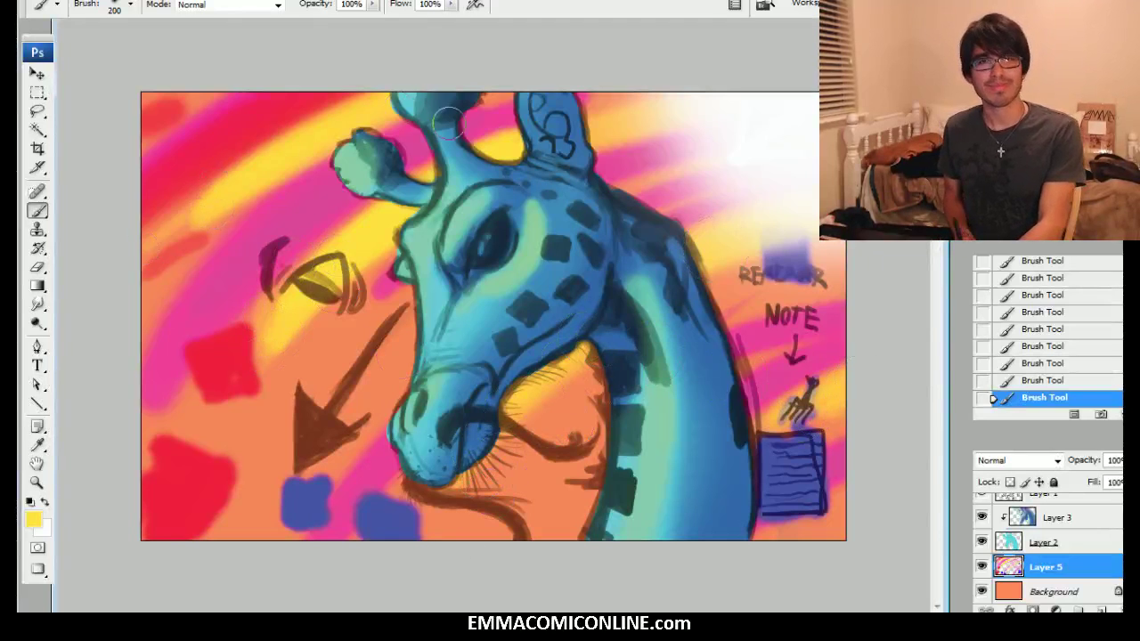
Paint broad saturated orange strokes behind the head, under the jaw and in the lower right corner with a 700–800 brush
key(bracketright)
key(bracketright)
key(bracketright)
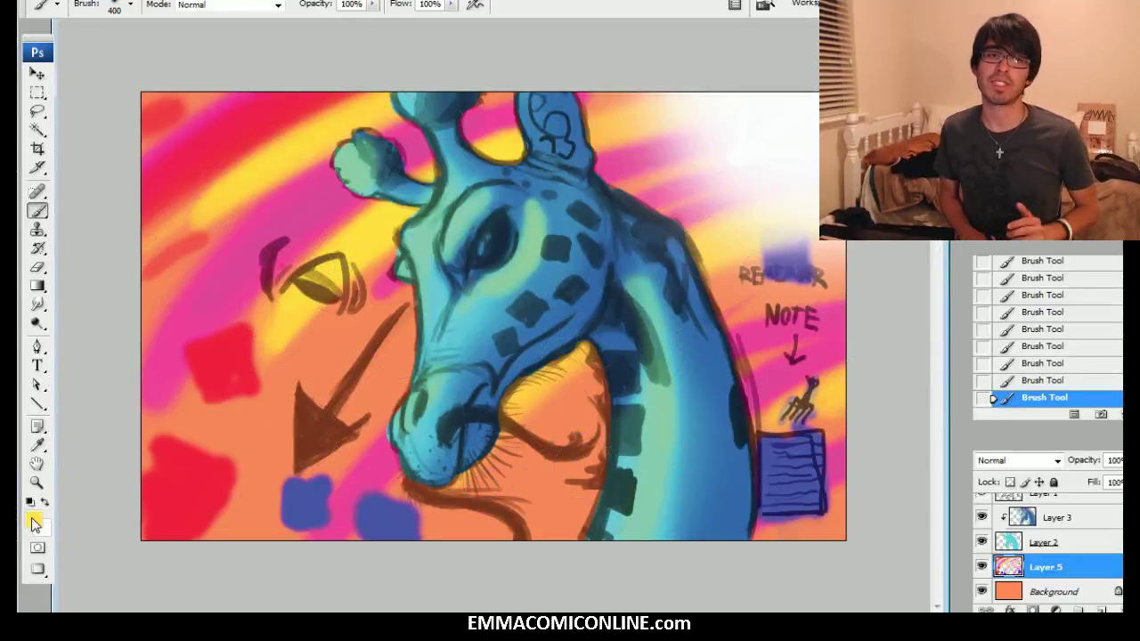
click(33, 519)
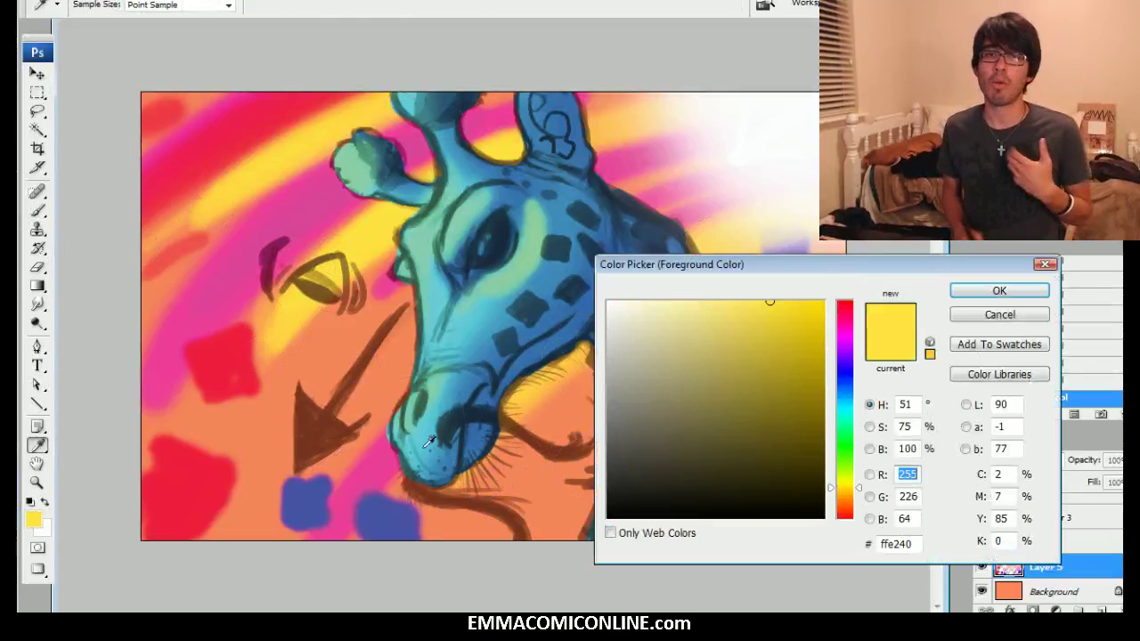
click(857, 502)
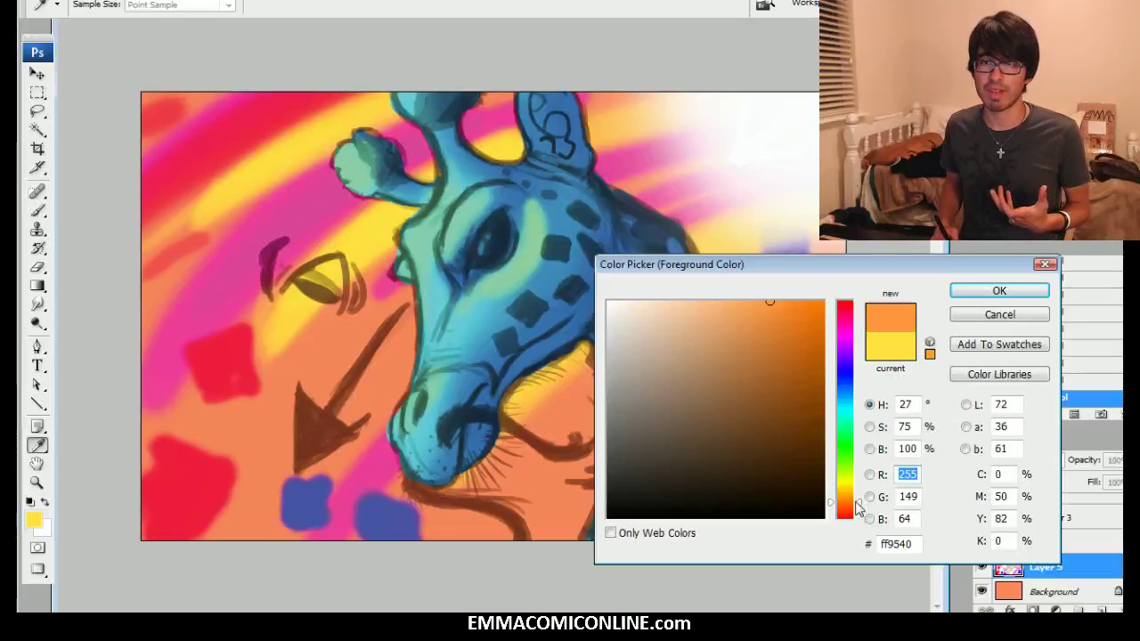
click(821, 302)
click(982, 295)
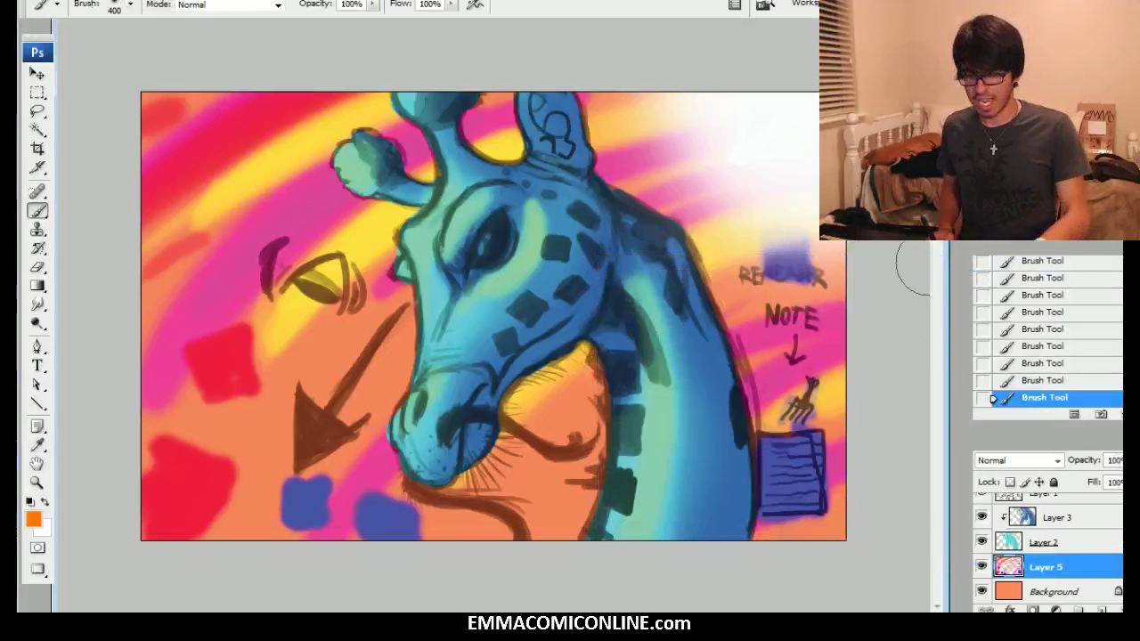
drag(356, 250, 611, 110)
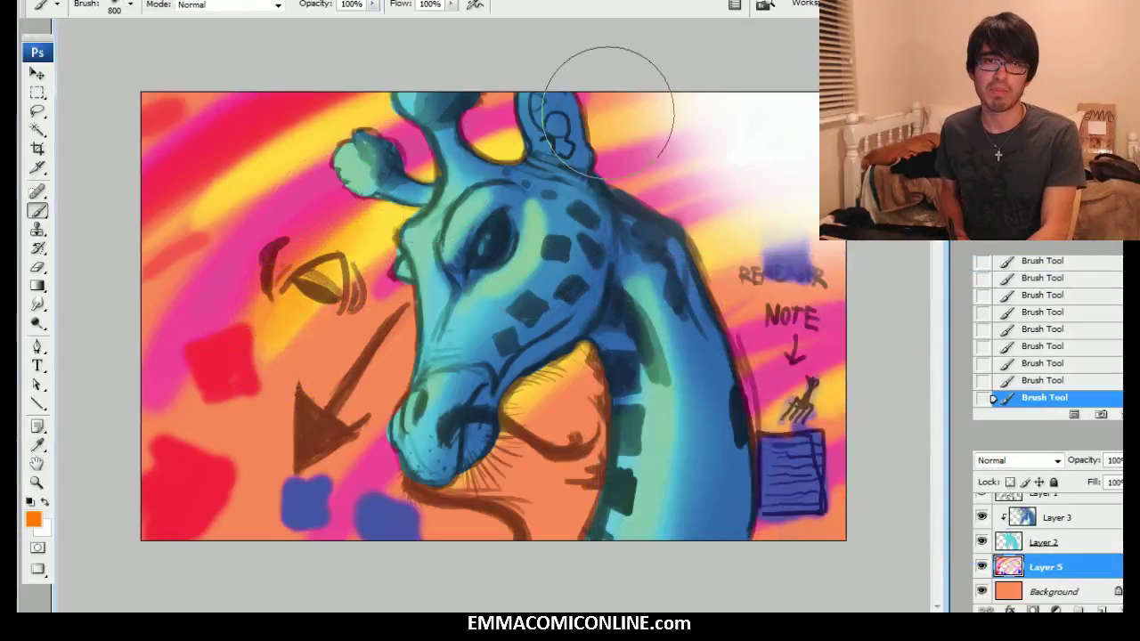
key([)
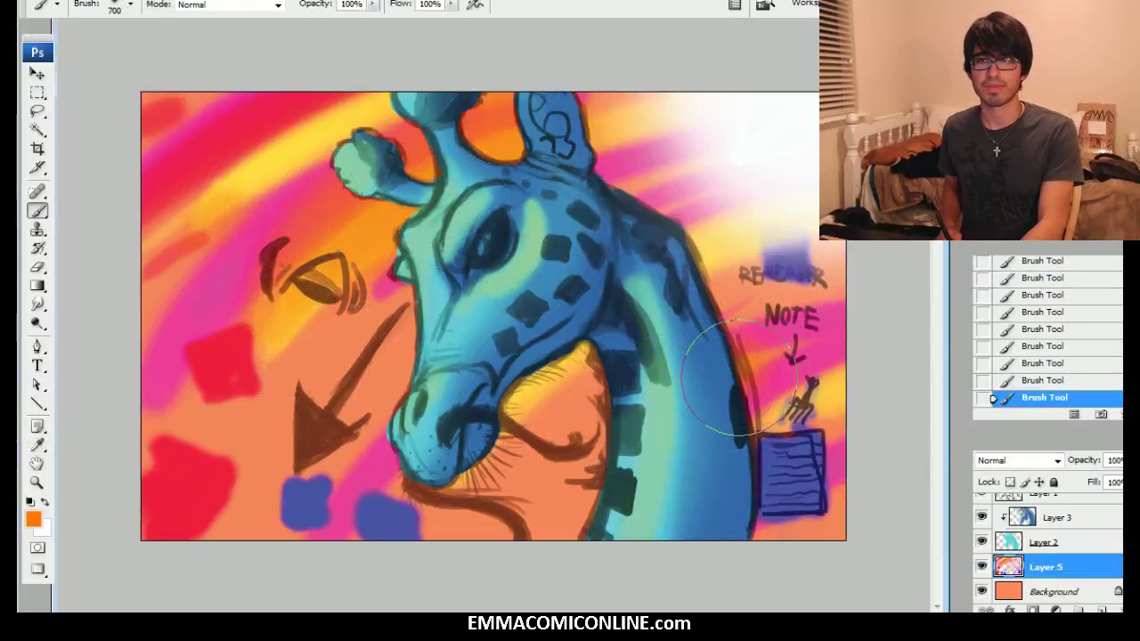
mouse_move(776, 540)
mouse_down()
mouse_move(828, 502)
mouse_move(788, 467)
mouse_up()
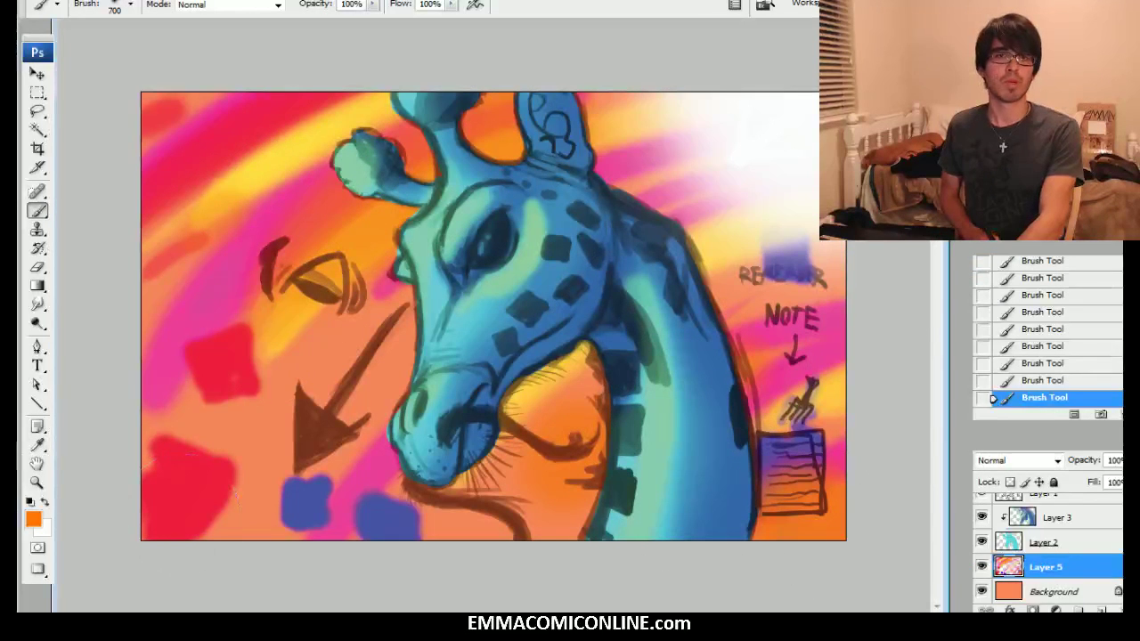
Set the foreground color to bright red (#ff0505)
click(34, 519)
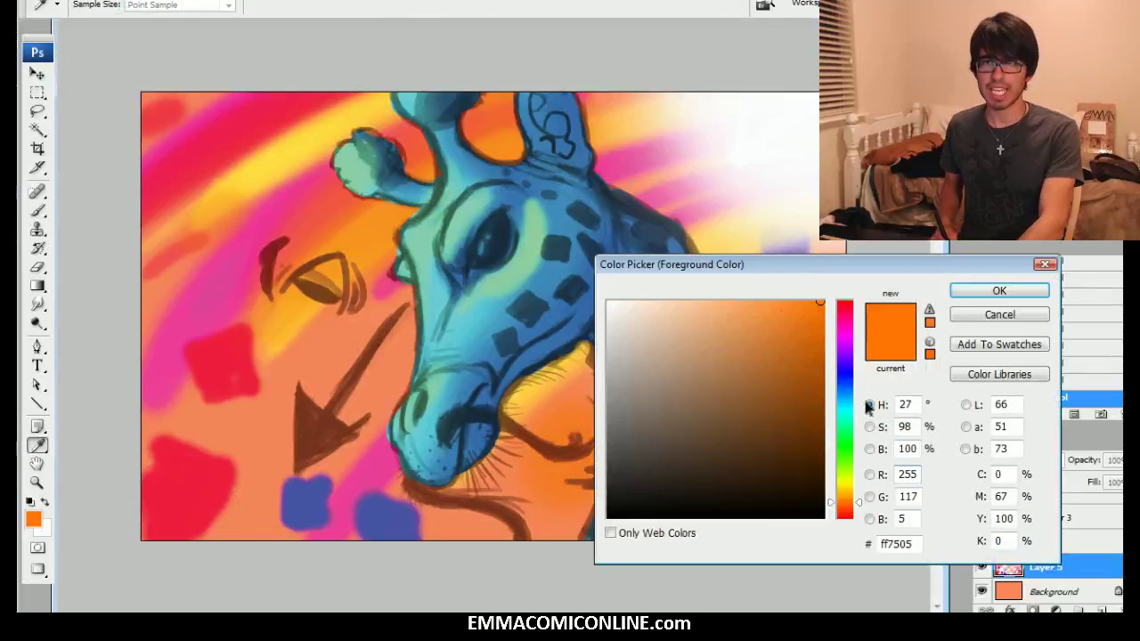
drag(857, 504, 857, 518)
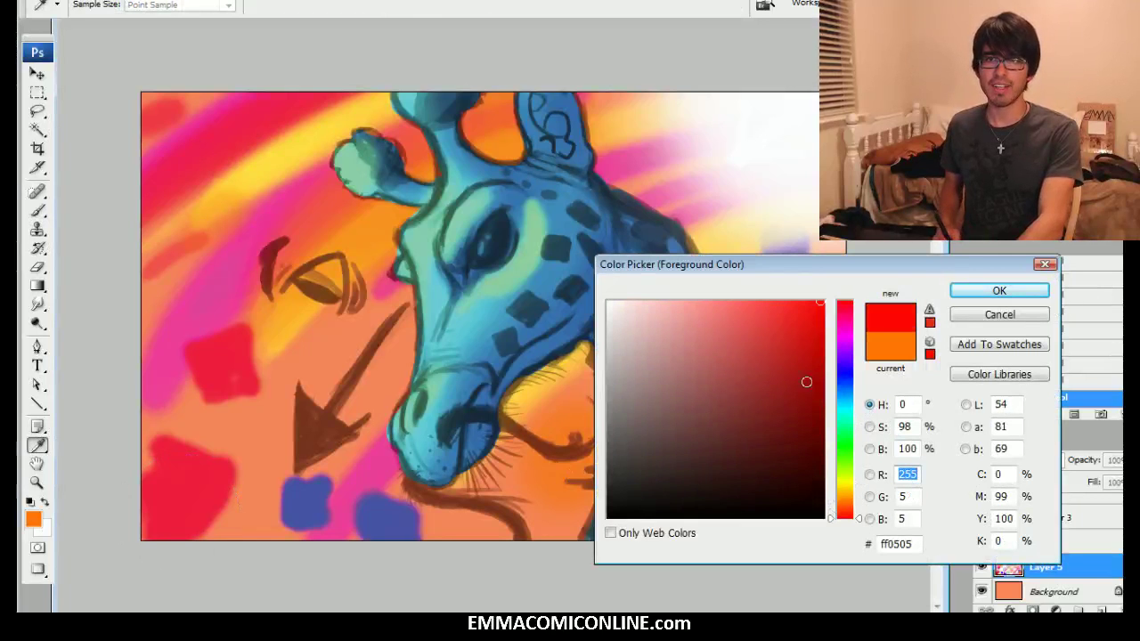
click(1000, 290)
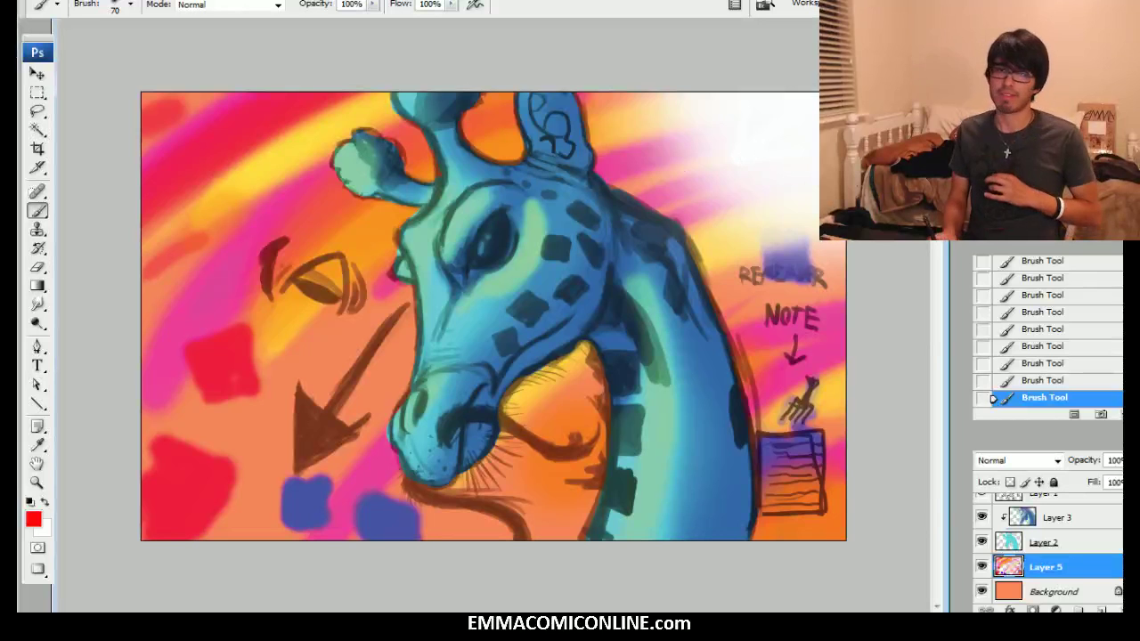
Duplicate Layer 4's white glow and place the copy over the upper left corner of the painting
click(1049, 543)
scroll(1049, 543, up, 1)
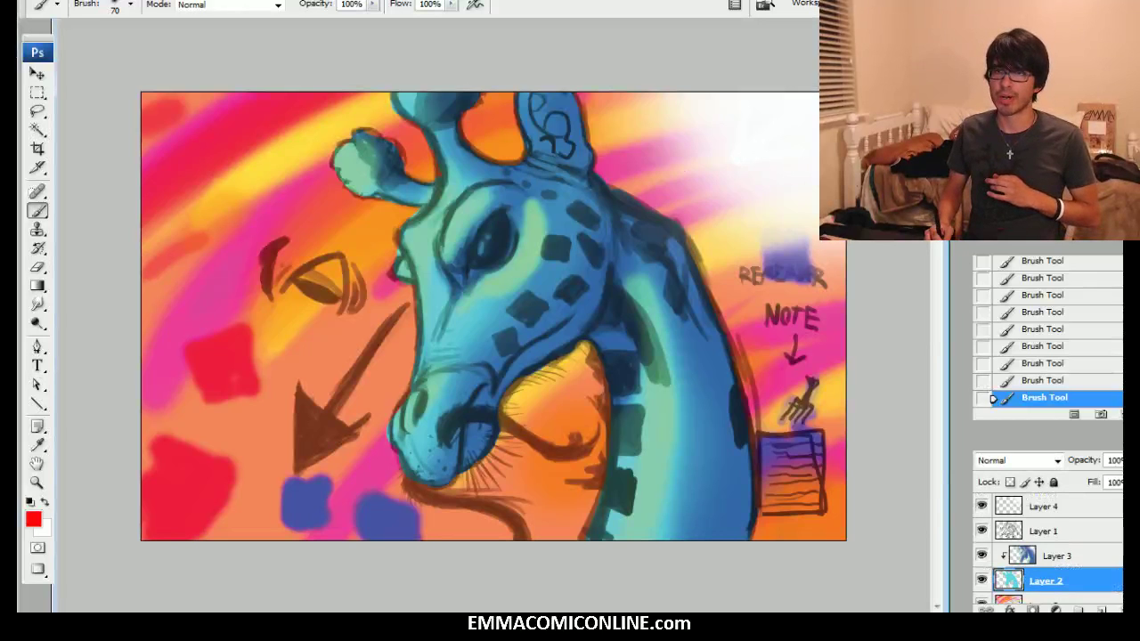
click(1051, 506)
click(40, 75)
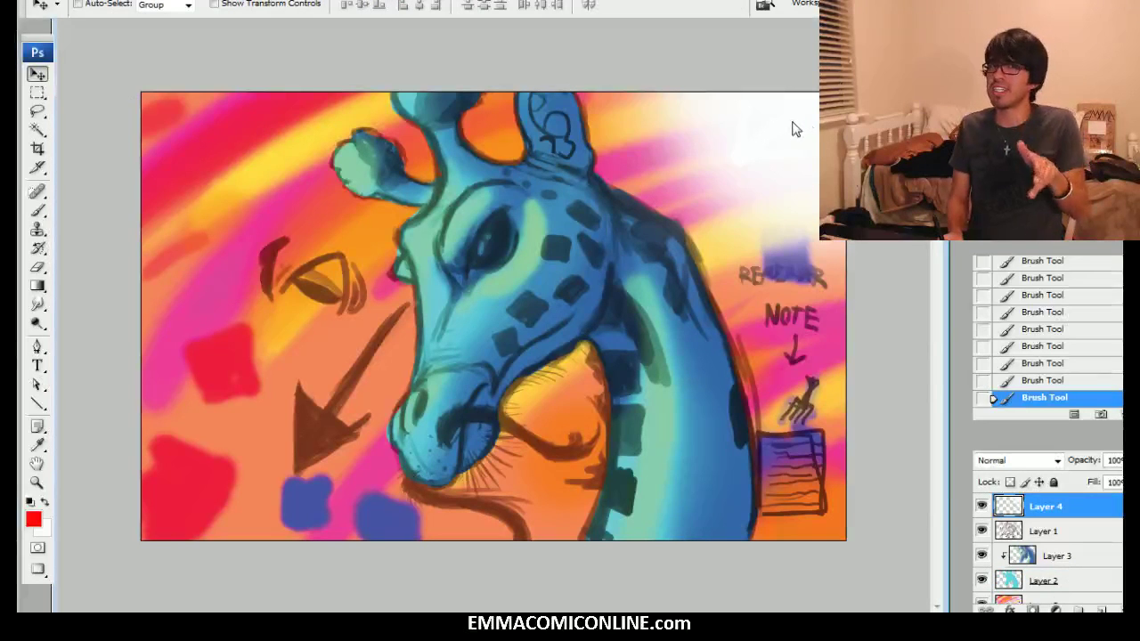
drag(788, 164, 283, 155)
Flip the copied white glow horizontally and adjust its position in the painting's upper left corner
key(ctrl+t)
right_click(318, 199)
click(329, 433)
drag(215, 146, 306, 151)
key(Return)
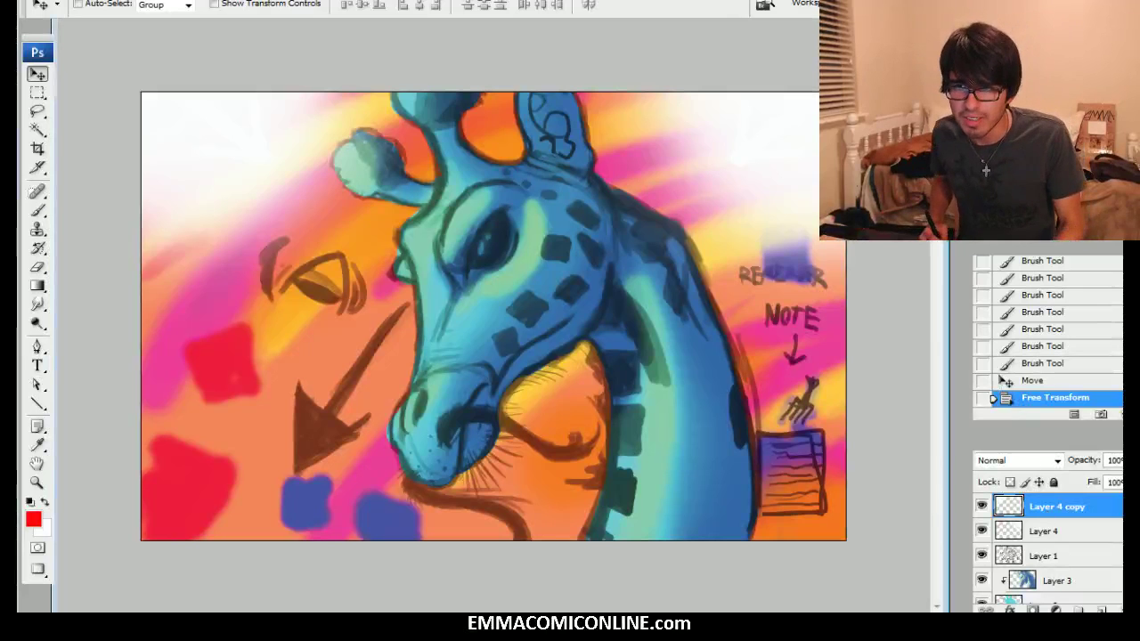
On Layer 3, paint the giraffe's ear with light green sampled from the cheek highlight and touch up its inside
scroll(1045, 574, down, 2)
click(1045, 570)
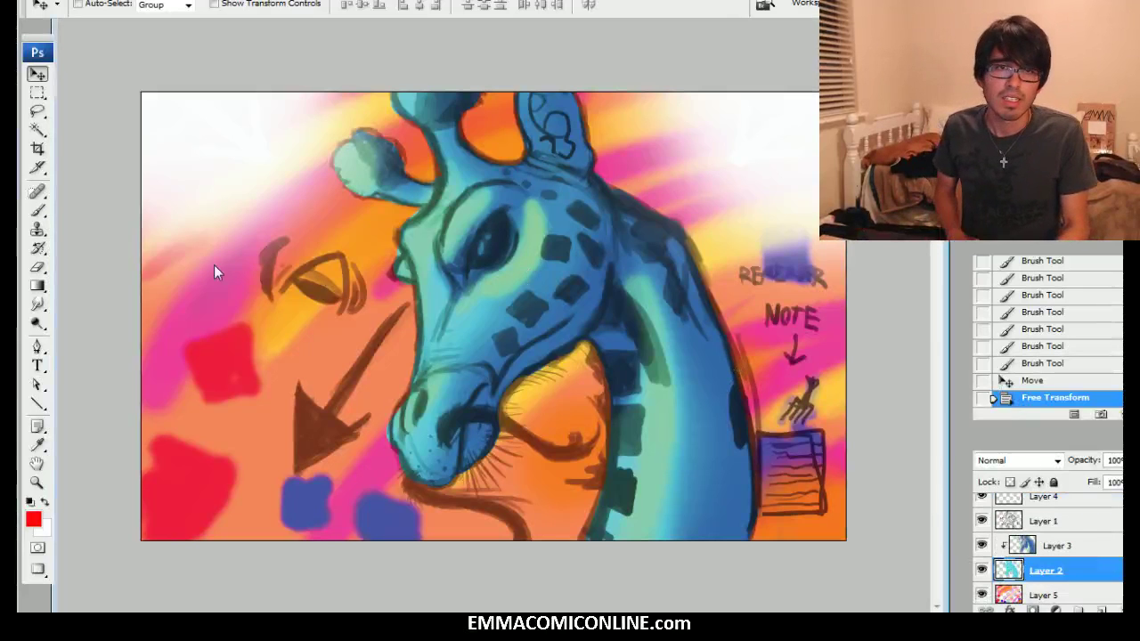
key(b)
click(1059, 545)
alt+click(531, 230)
mouse_move(525, 142)
mouse_down()
mouse_move(538, 106)
mouse_move(541, 153)
mouse_up()
mouse_move(547, 156)
mouse_down()
mouse_move(571, 170)
mouse_move(531, 157)
mouse_move(516, 168)
mouse_move(541, 156)
mouse_move(533, 109)
mouse_move(545, 148)
mouse_up()
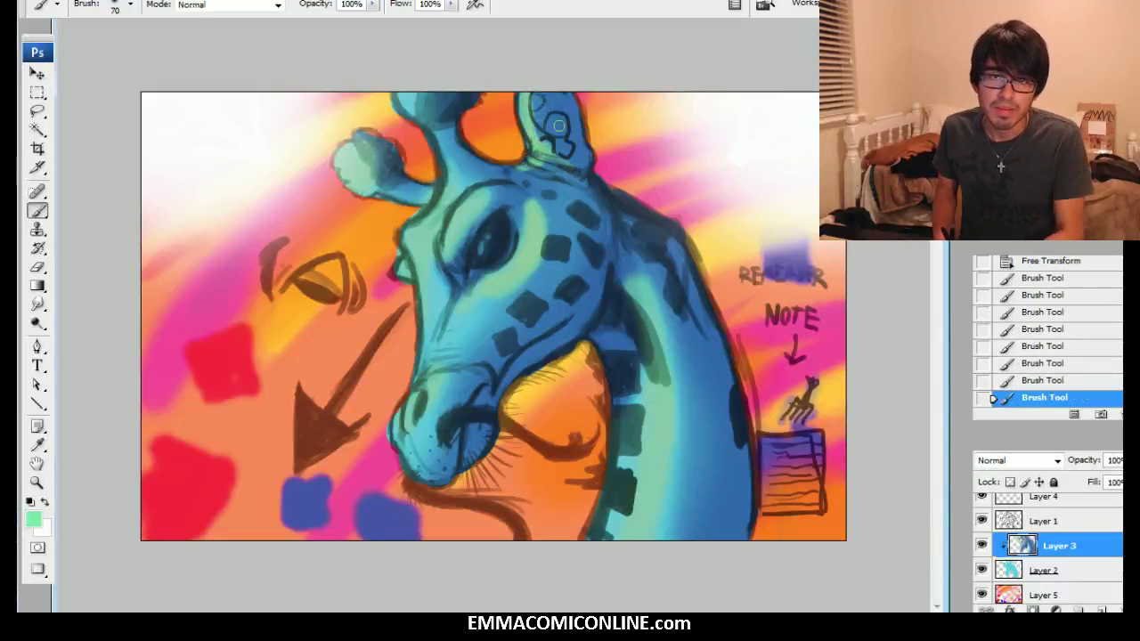
drag(537, 108, 541, 125)
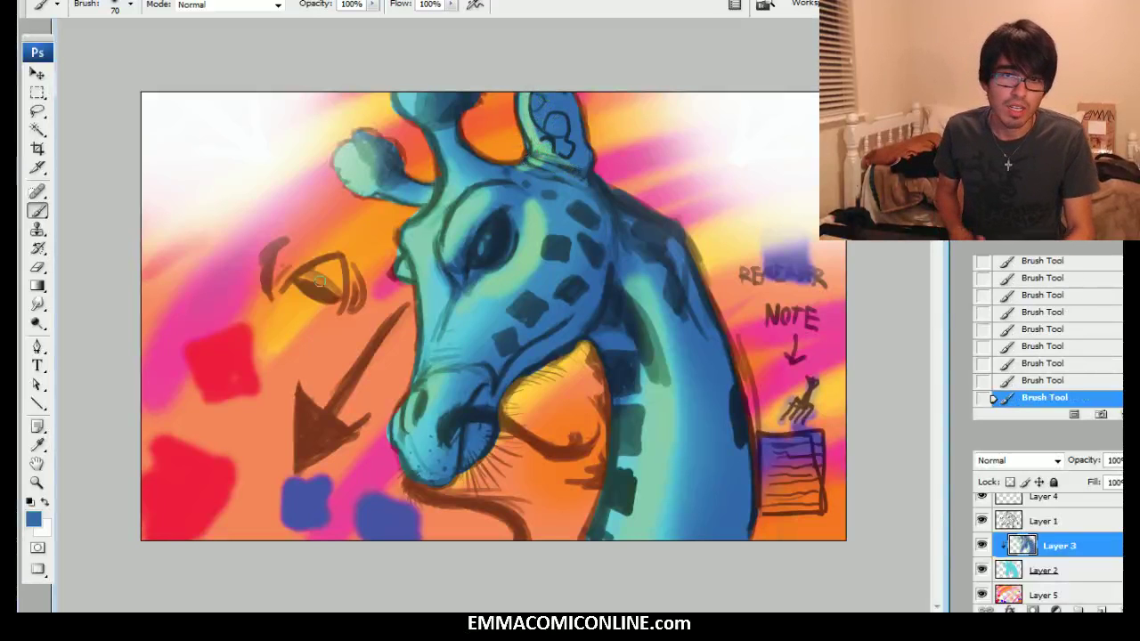
Shade the ear, the back of the jaw and the adjoining neck in dark indigo (#22206b) with a large soft brush
click(33, 514)
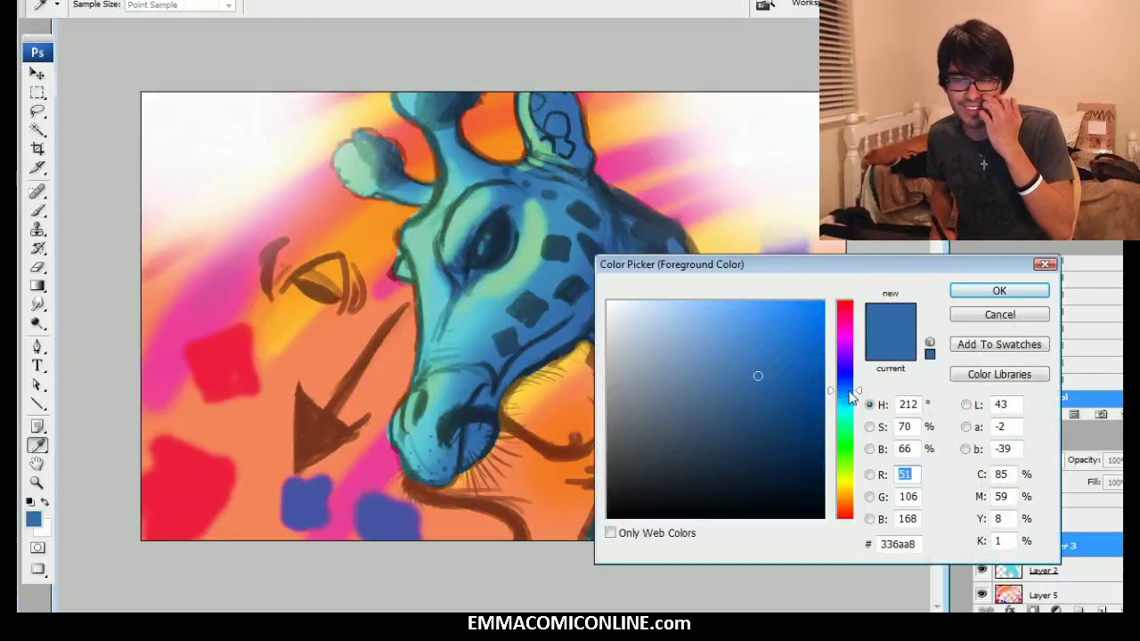
drag(851, 398, 858, 379)
drag(762, 395, 758, 425)
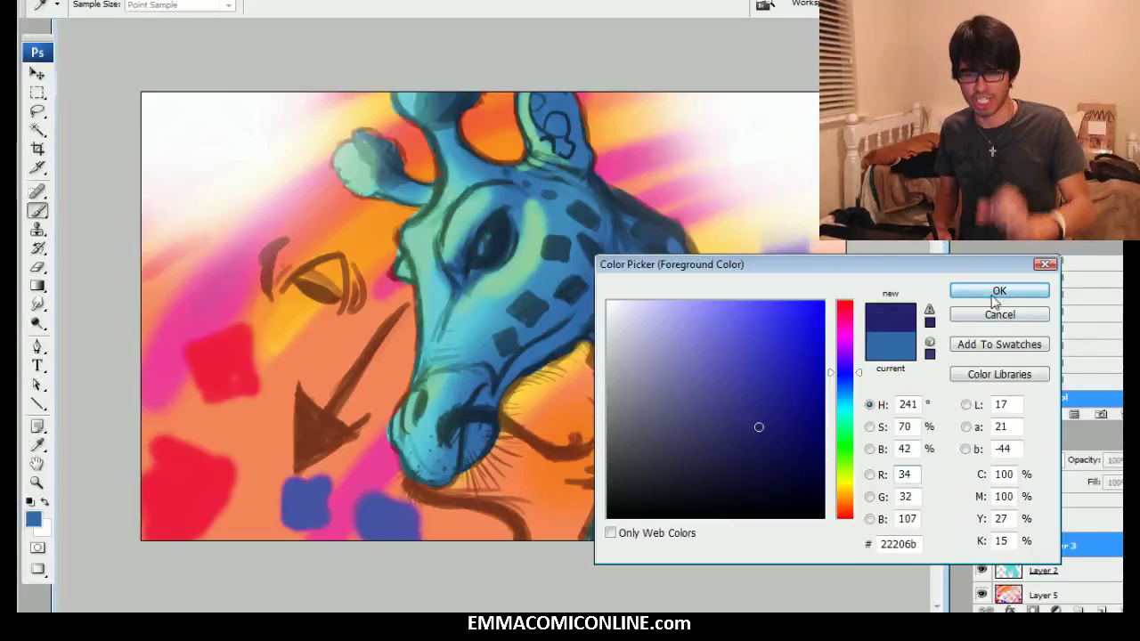
click(999, 291)
key(bracketright)
key(bracketright)
key(bracketright)
key(bracketright)
key(bracketright)
key(bracketright)
key(bracketright)
key(bracketright)
mouse_move(561, 125)
mouse_down()
mouse_move(563, 135)
mouse_move(549, 120)
mouse_up()
mouse_move(574, 174)
mouse_down()
mouse_move(552, 316)
mouse_move(622, 287)
mouse_move(608, 361)
mouse_move(609, 263)
mouse_up()
Darken the back edge of the neck with long dark indigo strokes, varying the brush size
key(bracketright)
key(bracketright)
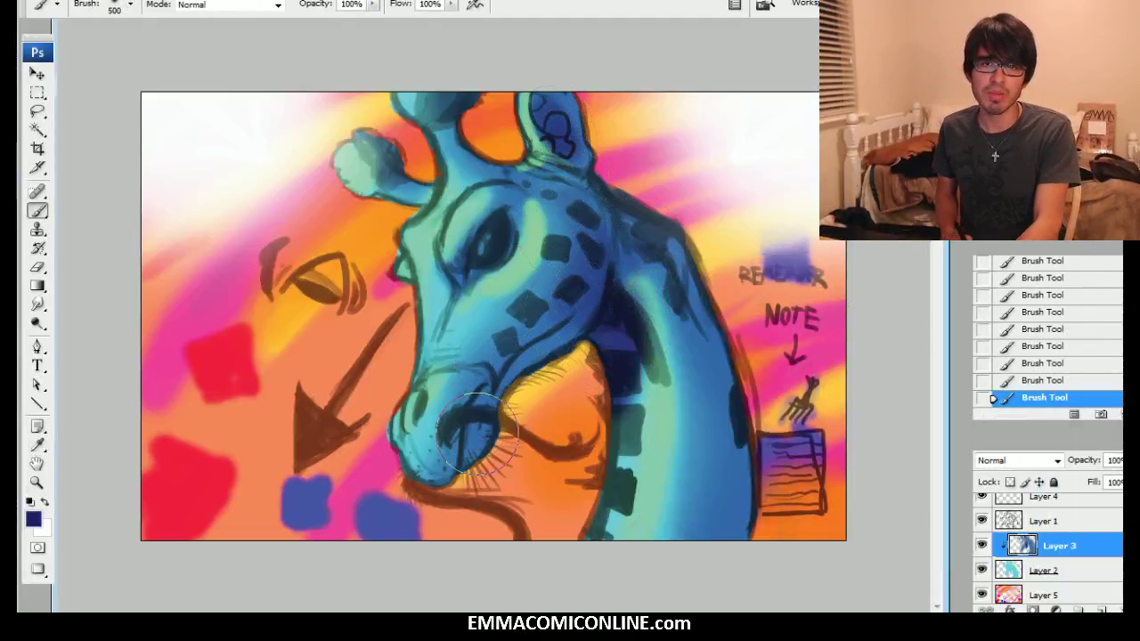
key(bracketleft)
key(bracketleft)
key(bracketleft)
key(bracketleft)
key(bracketleft)
key(bracketleft)
key(bracketleft)
key(bracketleft)
key(bracketleft)
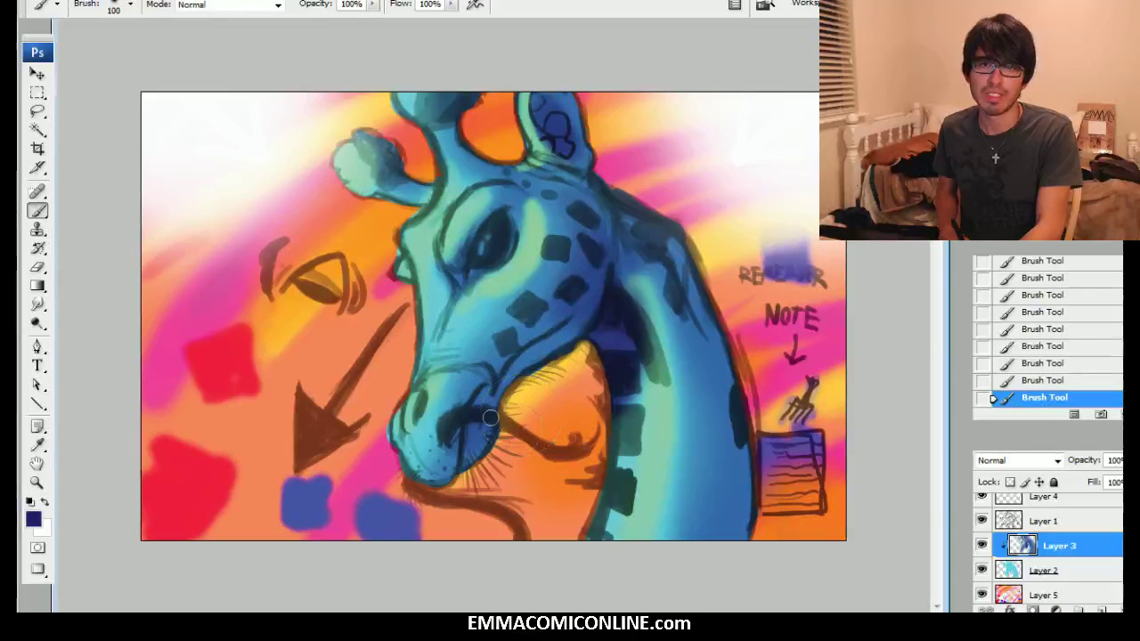
key(bracketright)
key(bracketright)
key(bracketright)
key(bracketright)
key(bracketright)
key(bracketright)
drag(714, 325, 744, 508)
key(bracketright)
key(bracketright)
key(bracketright)
drag(696, 267, 733, 570)
Shade the base of the main horn and the side horn in dark indigo with a 500 brush
key(bracketleft)
drag(481, 155, 479, 114)
click(405, 165)
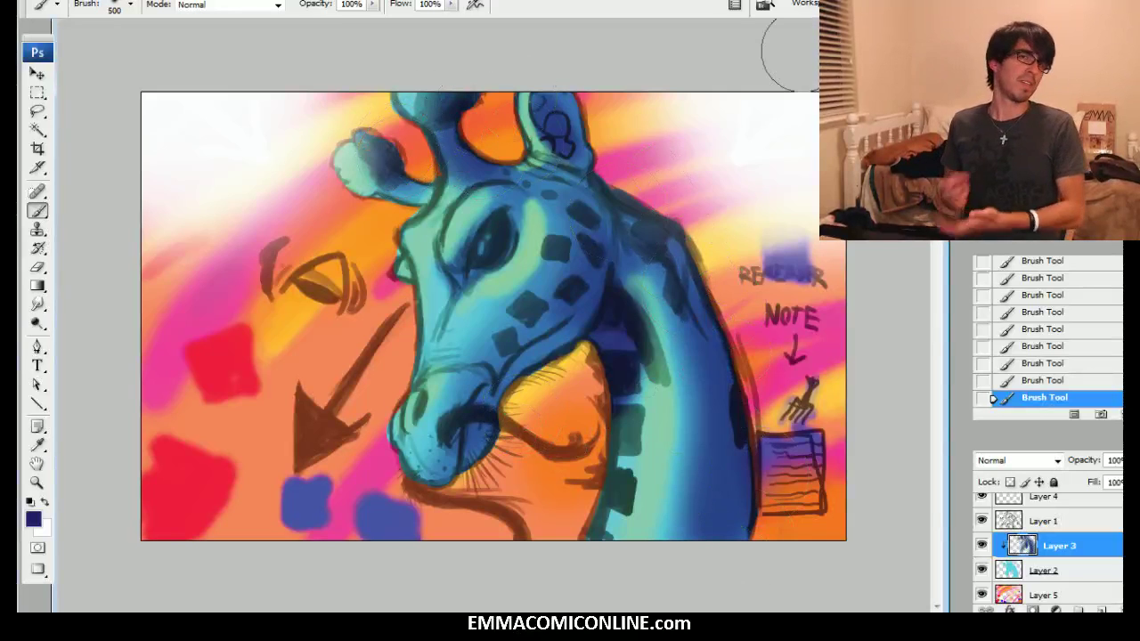
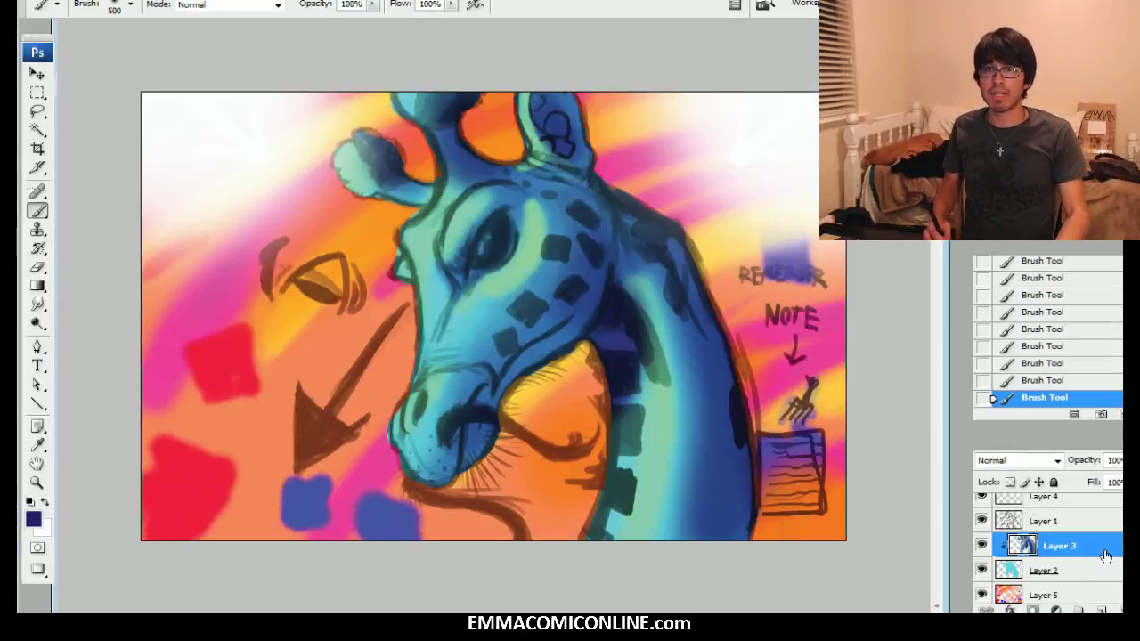
Add a new layer named OP LAYER above Layer 4 copy
scroll(1056, 512, up, 2)
click(1056, 511)
key(ctrl+shift+n)
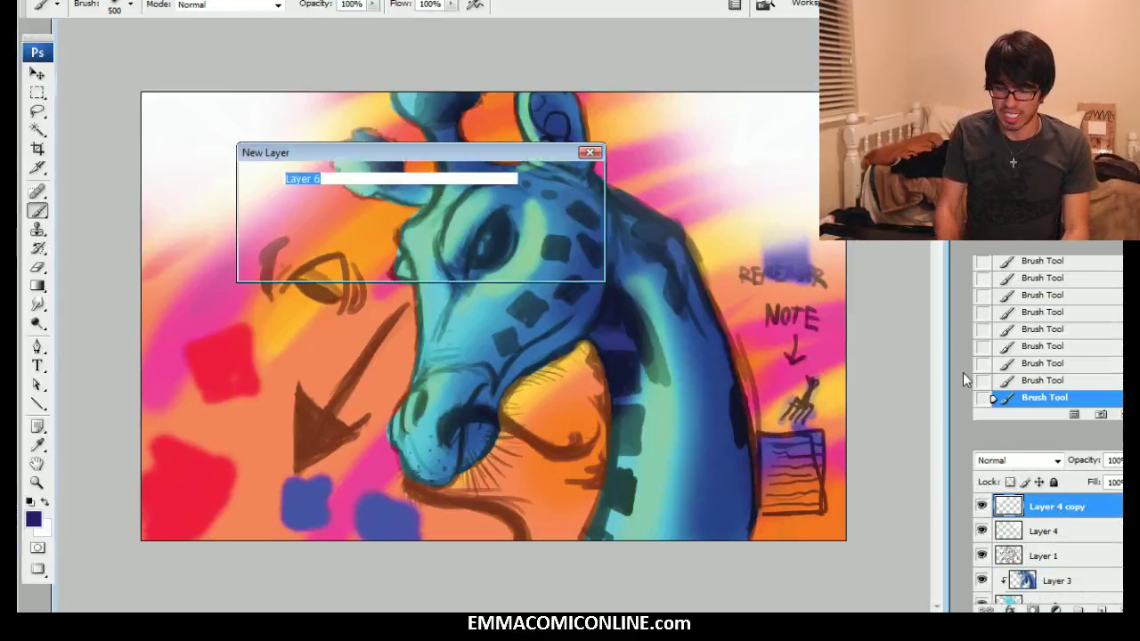
text(OP)
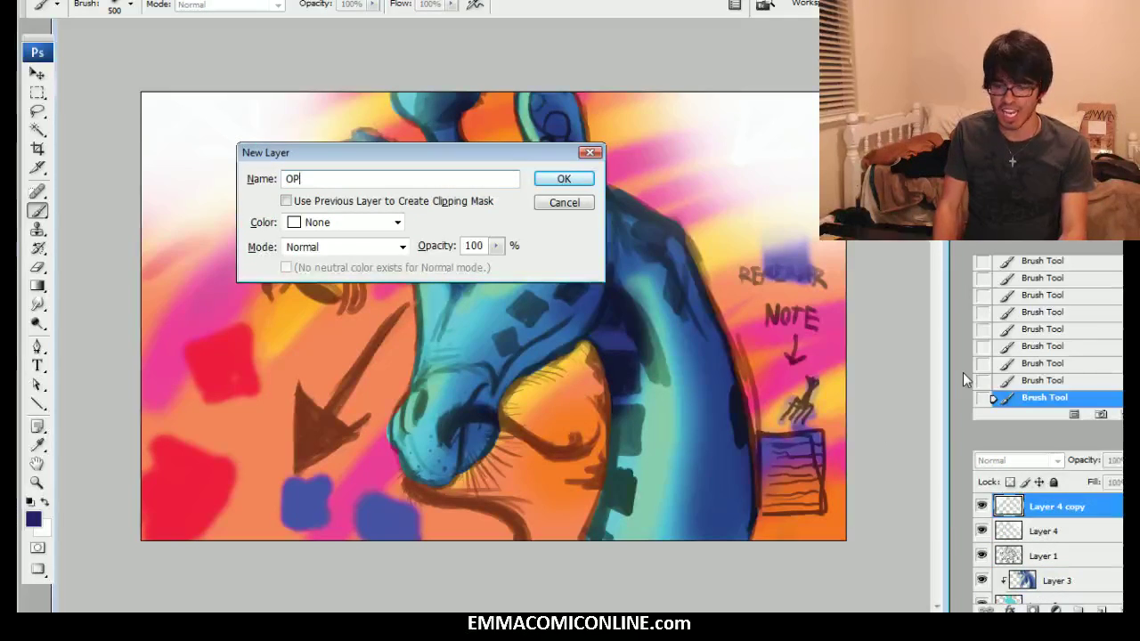
text( LAYER)
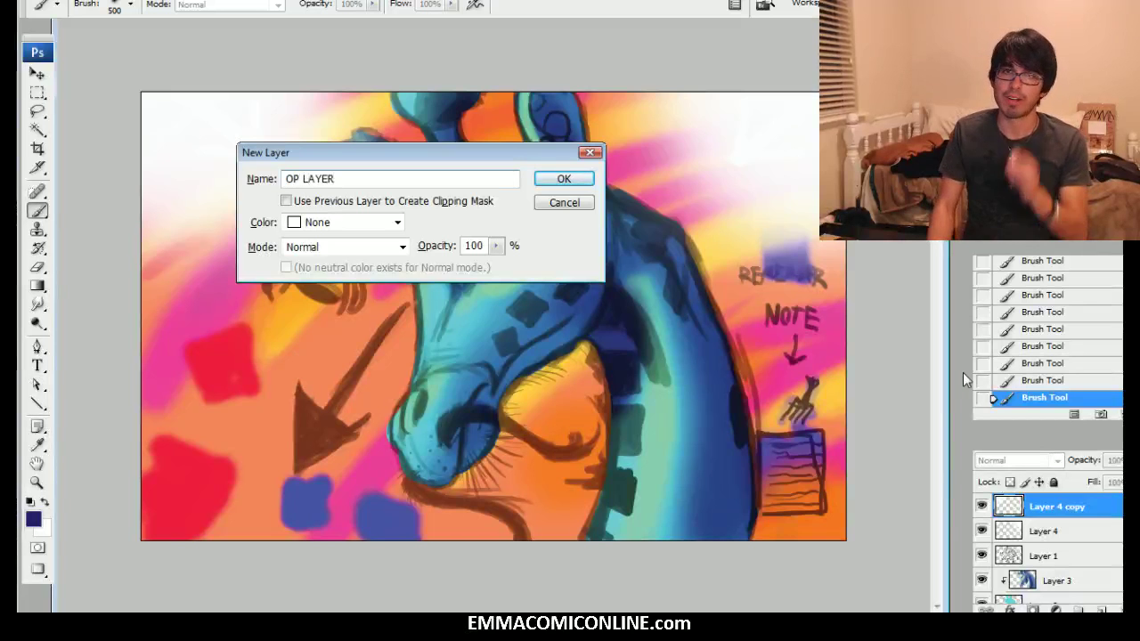
key(Return)
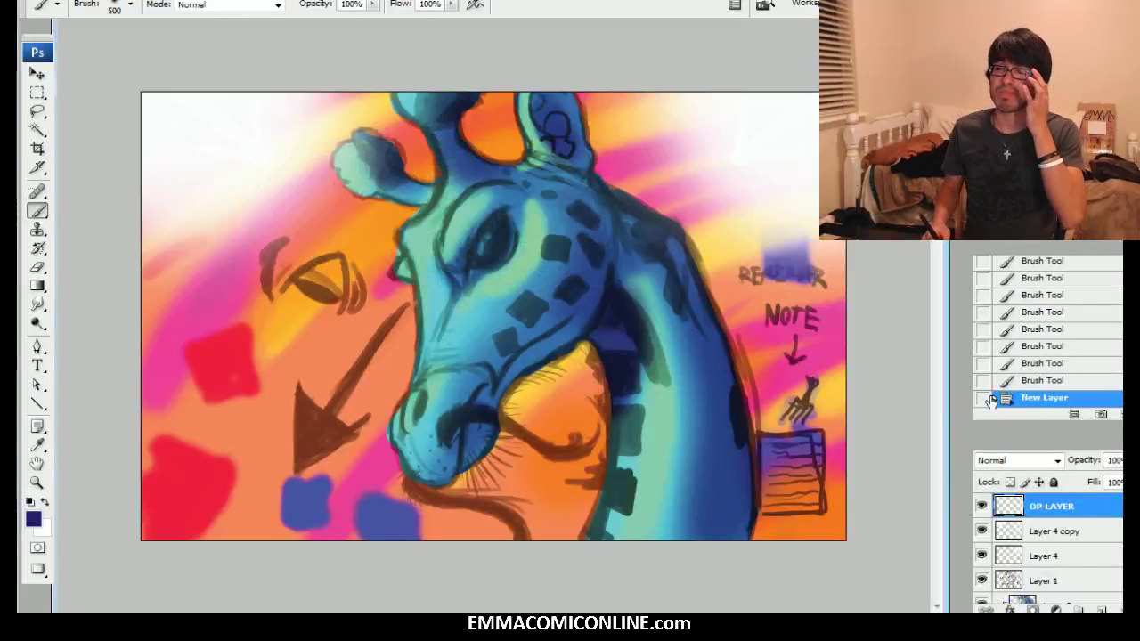
Choose a textured brush preset at size 48
right_click(588, 272)
click(646, 455)
click(641, 472)
click(655, 455)
click(649, 437)
key(Return)
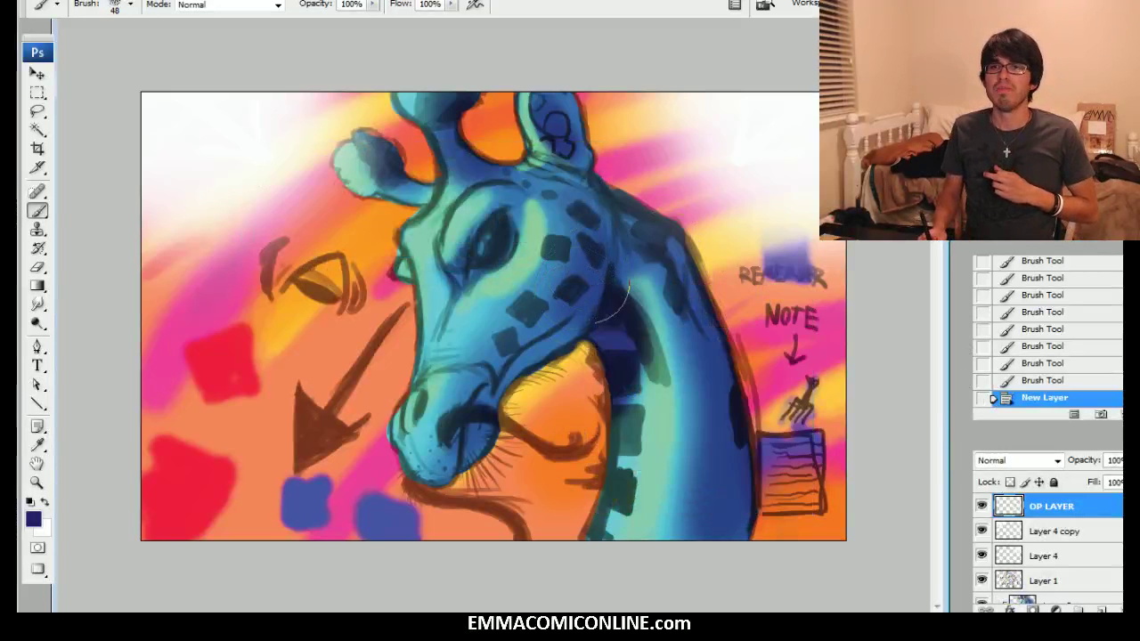
Paint a brownish-orange iris around the outer side of the giraffe's eye, using orange sampled from the background
key(ctrl+plus)
key(ctrl+plus)
key(ctrl+plus)
drag(535, 249, 504, 393)
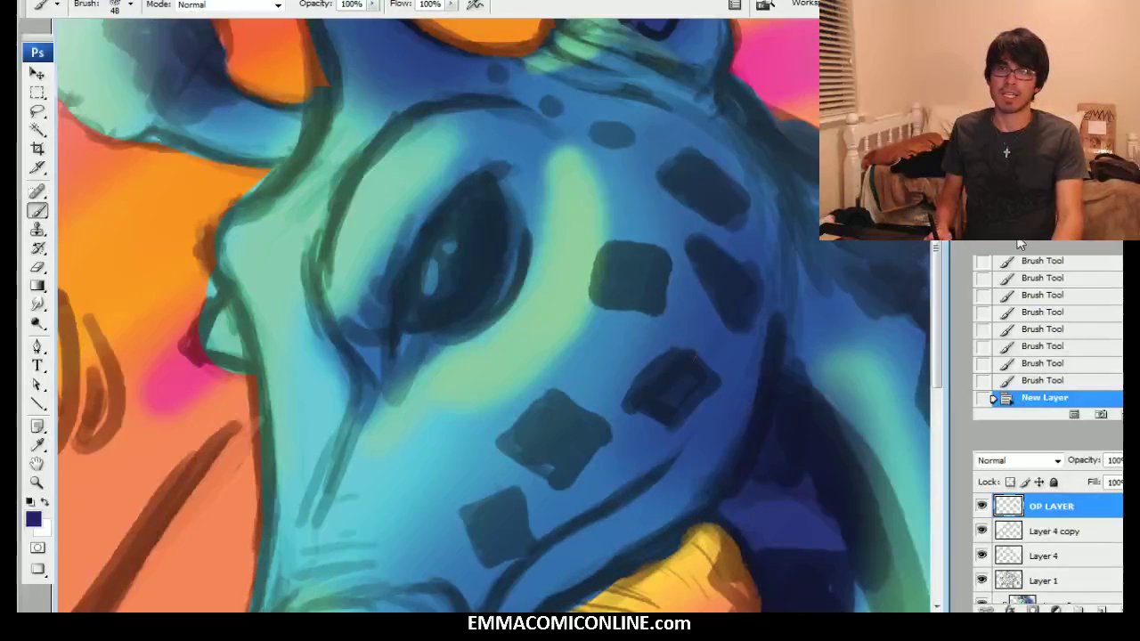
key(ctrl+minus)
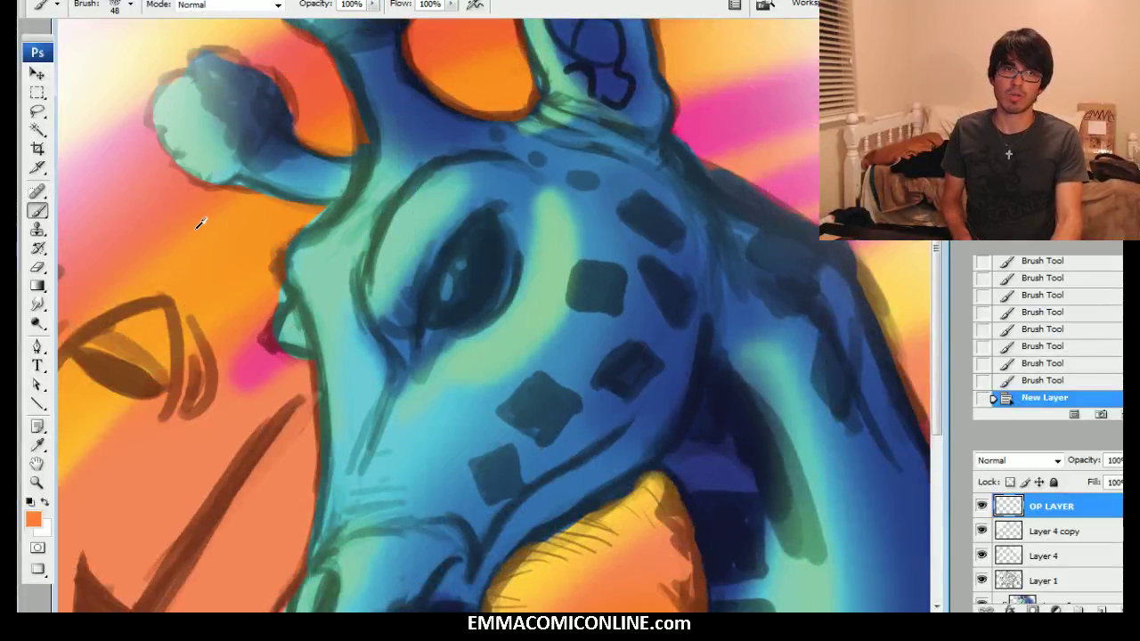
key(])
mouse_move(429, 305)
mouse_down()
mouse_move(478, 283)
mouse_move(444, 310)
mouse_move(481, 255)
mouse_move(496, 256)
mouse_move(455, 306)
mouse_move(483, 269)
mouse_move(472, 231)
mouse_up()
key(])
alt+click(480, 279)
mouse_move(483, 276)
mouse_down()
mouse_move(477, 242)
mouse_move(464, 304)
mouse_up()
mouse_move(464, 304)
mouse_down()
mouse_move(471, 233)
mouse_move(476, 282)
mouse_up()
Add white reflections to the giraffe's pupil with a 35 brush
mouse_move(432, 237)
mouse_down()
mouse_move(719, 265)
mouse_move(637, 222)
mouse_move(623, 197)
mouse_up()
key([)
key([)
key([)
key([)
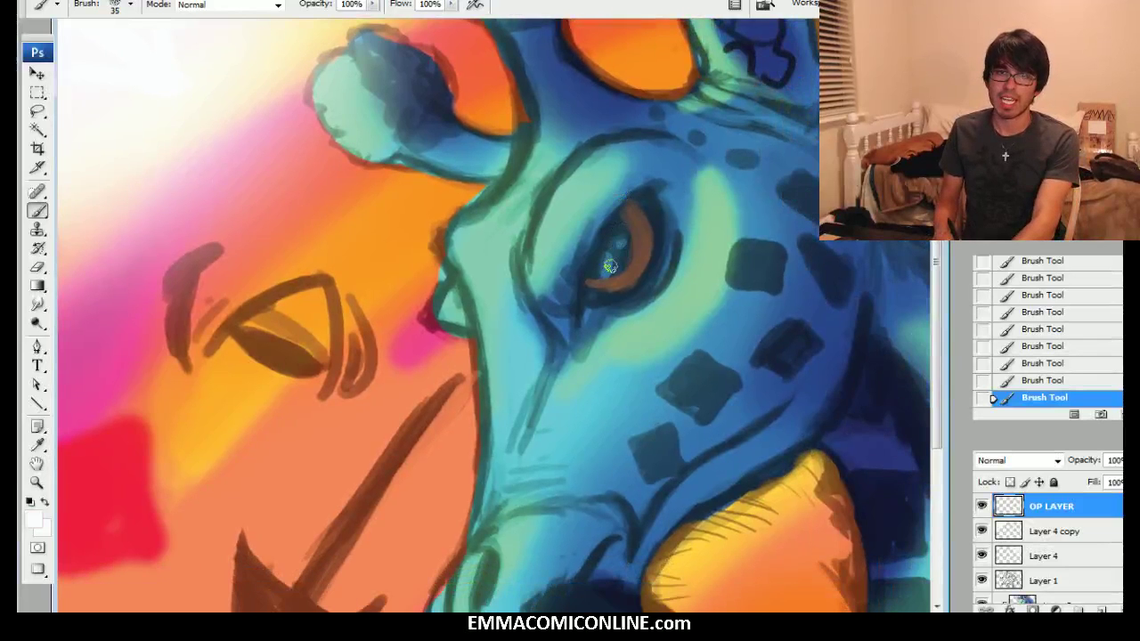
Tint the iris with reddish pink and refine the rim around the lower and outer eye with sampled colors
alt+click(703, 286)
key(])
mouse_move(611, 296)
mouse_down()
mouse_move(662, 249)
mouse_move(627, 289)
mouse_move(666, 240)
mouse_move(654, 189)
mouse_move(659, 236)
mouse_move(654, 206)
mouse_up()
alt+click(630, 292)
alt+click(667, 223)
alt+click(648, 214)
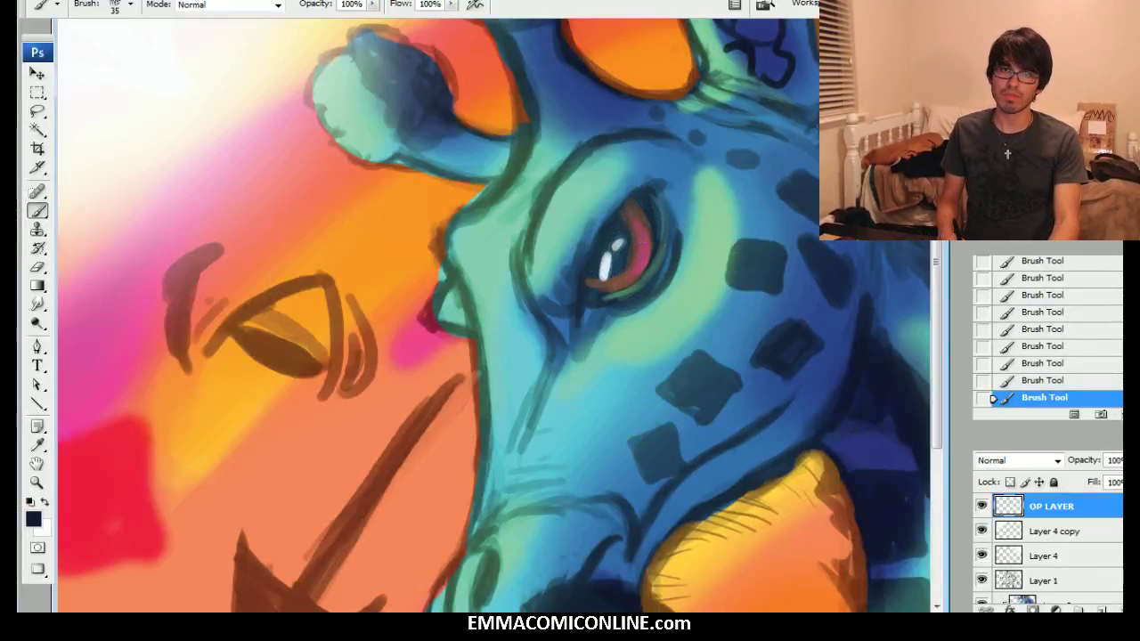
Darken the upper eyelid line into an angry slant and blend the lid above it with sampled blues at brush size 70
mouse_move(615, 224)
mouse_down()
mouse_move(620, 248)
mouse_move(618, 220)
mouse_move(651, 199)
mouse_move(635, 203)
mouse_up()
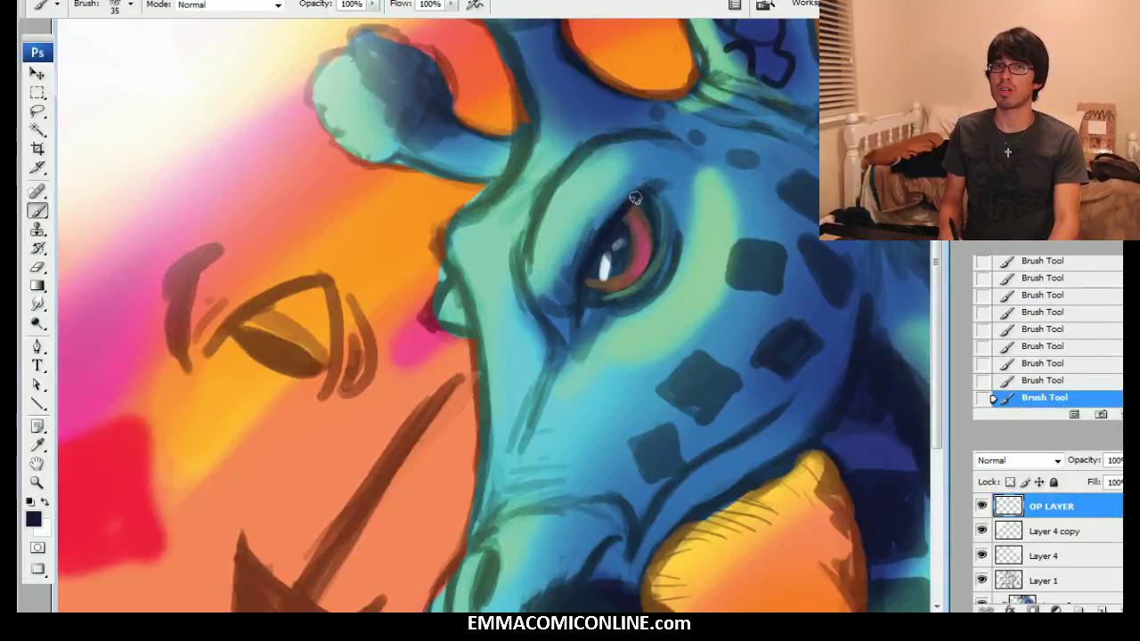
mouse_move(570, 305)
mouse_down()
mouse_move(543, 274)
mouse_move(572, 283)
mouse_move(557, 292)
mouse_move(534, 268)
mouse_move(619, 207)
mouse_up()
alt+click(572, 284)
alt+click(543, 276)
alt+click(578, 258)
key(bracketright)
key(bracketright)
key(bracketright)
key(bracketright)
drag(568, 282, 629, 189)
drag(582, 259, 669, 169)
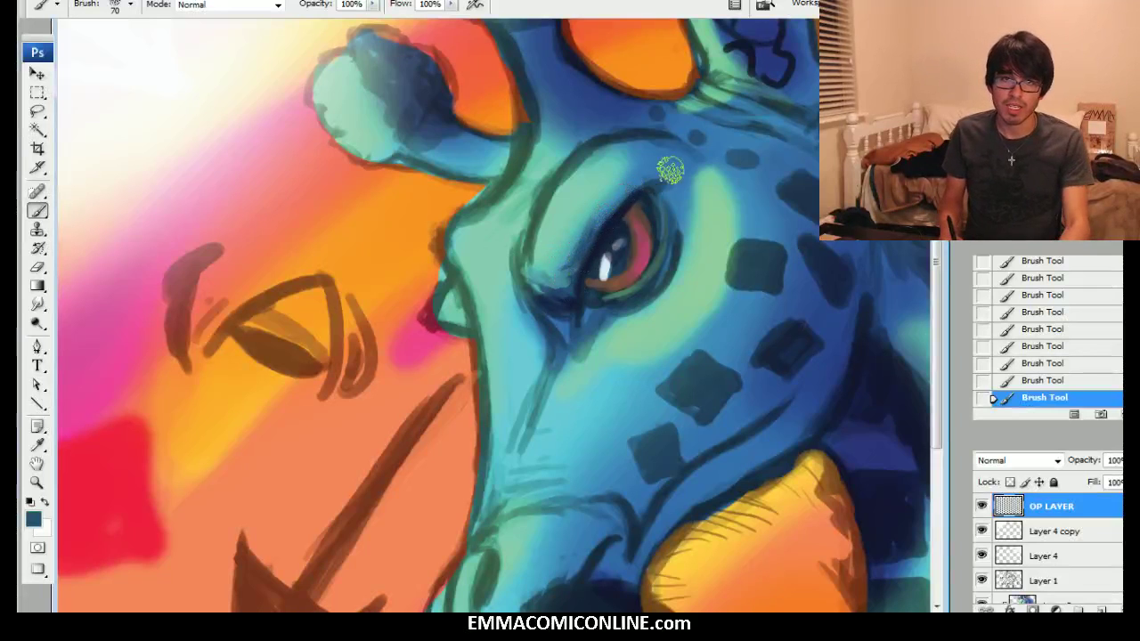
Blend the upper eyelid and the area beyond the eye's outer corner with sampled blue and green tones
drag(593, 234, 636, 190)
alt+click(601, 212)
mouse_move(663, 155)
mouse_down()
mouse_move(626, 156)
mouse_move(622, 174)
mouse_move(637, 152)
mouse_move(640, 166)
mouse_move(656, 157)
mouse_move(657, 143)
mouse_move(688, 203)
mouse_move(724, 170)
mouse_up()
alt+click(639, 168)
alt+click(700, 200)
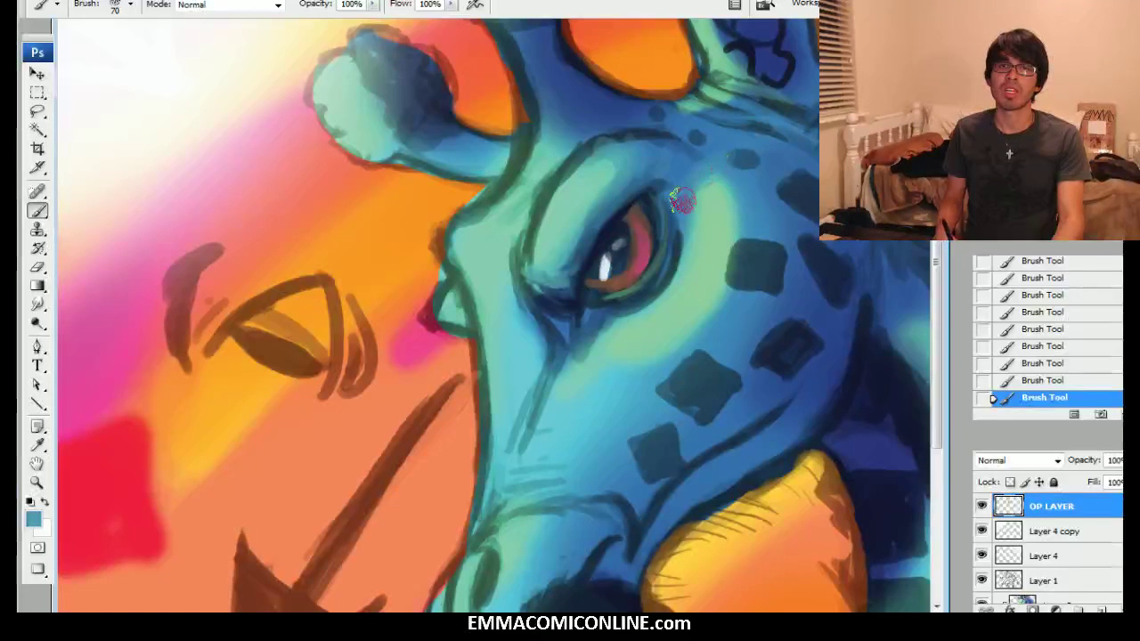
Repaint and soften the brow contour above the eye with sampled dark and medium blues
alt+click(638, 136)
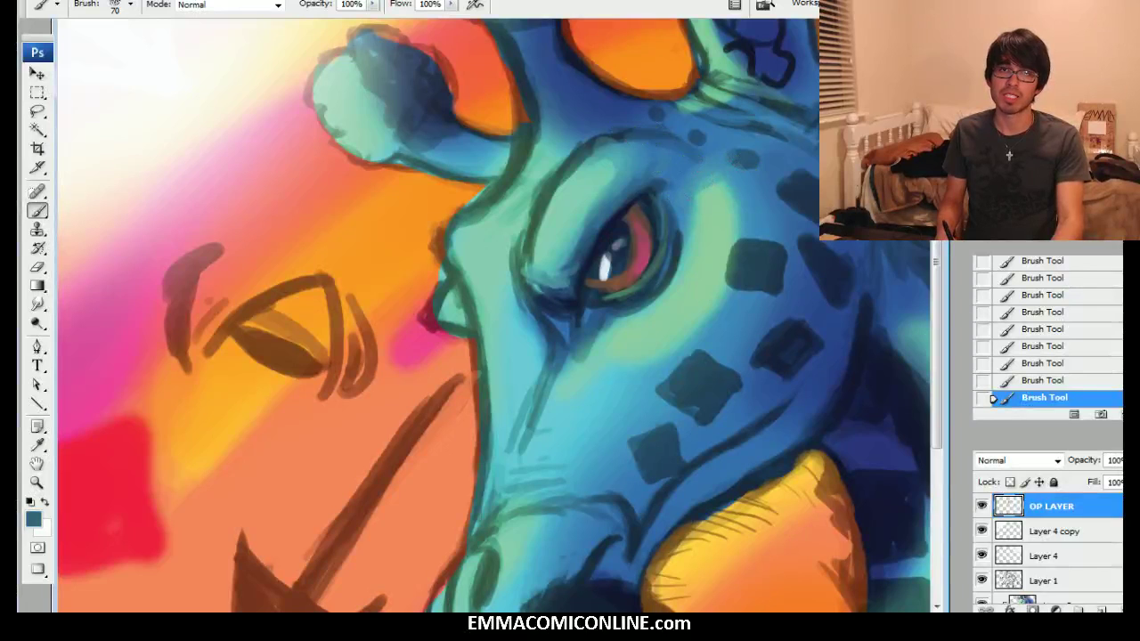
alt+click(620, 100)
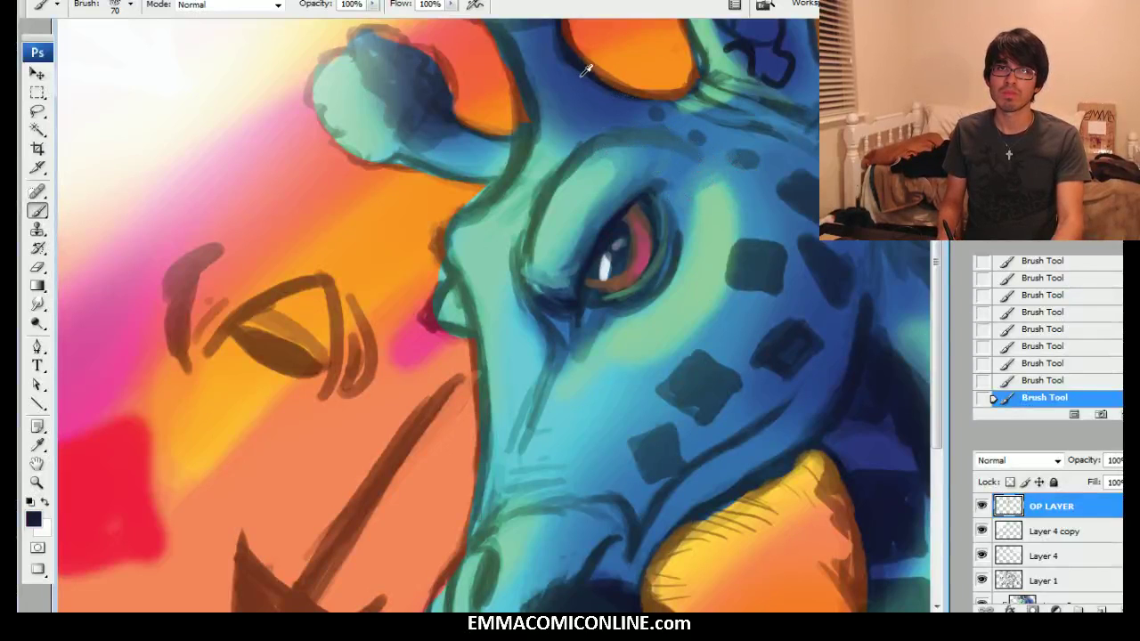
mouse_move(588, 147)
mouse_down()
mouse_move(676, 143)
mouse_move(594, 145)
mouse_move(671, 138)
mouse_move(617, 129)
mouse_move(684, 137)
mouse_move(686, 151)
mouse_move(645, 136)
mouse_move(677, 148)
mouse_move(611, 142)
mouse_move(668, 138)
mouse_up()
alt+click(685, 156)
alt+click(586, 138)
drag(590, 129, 639, 118)
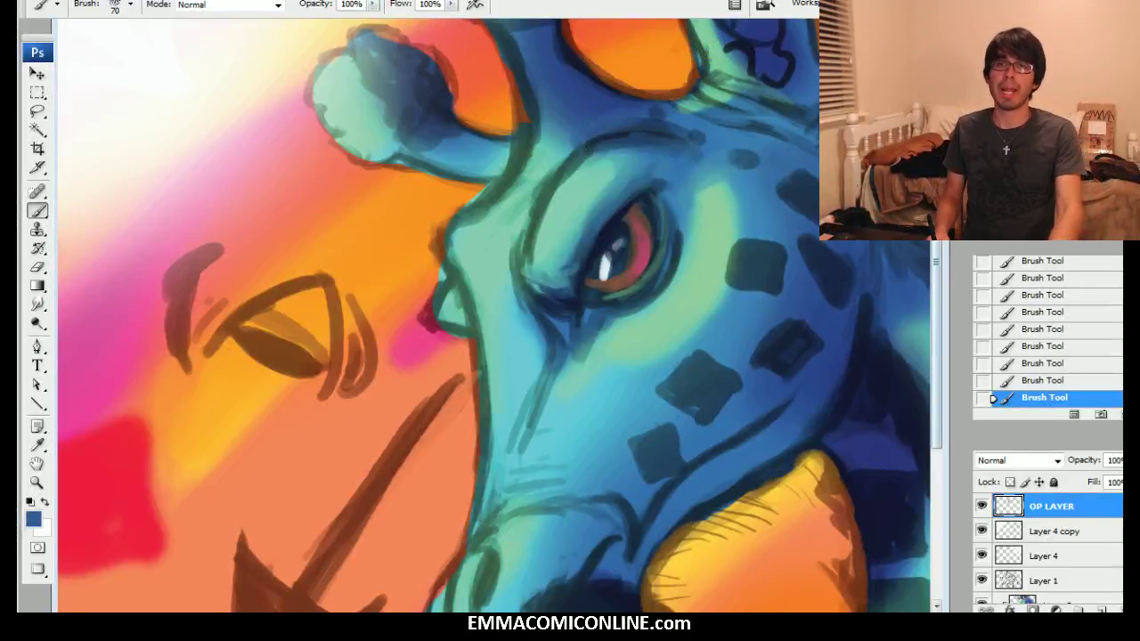
Blend the sketch lines at the eye's inner corner and down the nose with sampled blue and green, and rework the inner brow crease
drag(517, 338, 472, 303)
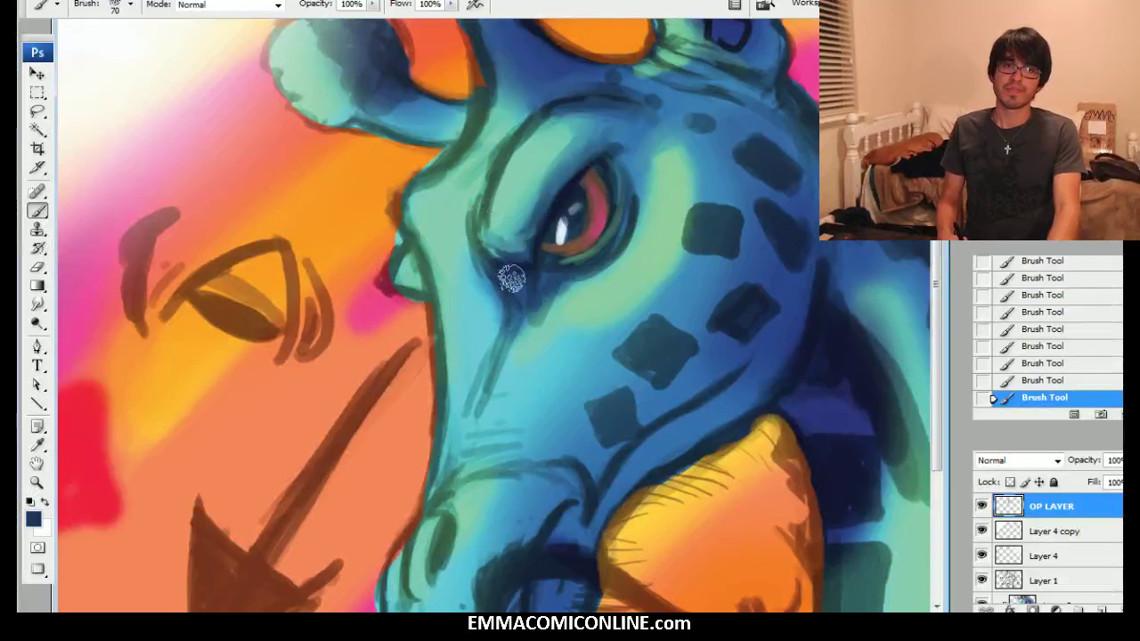
alt+click(552, 307)
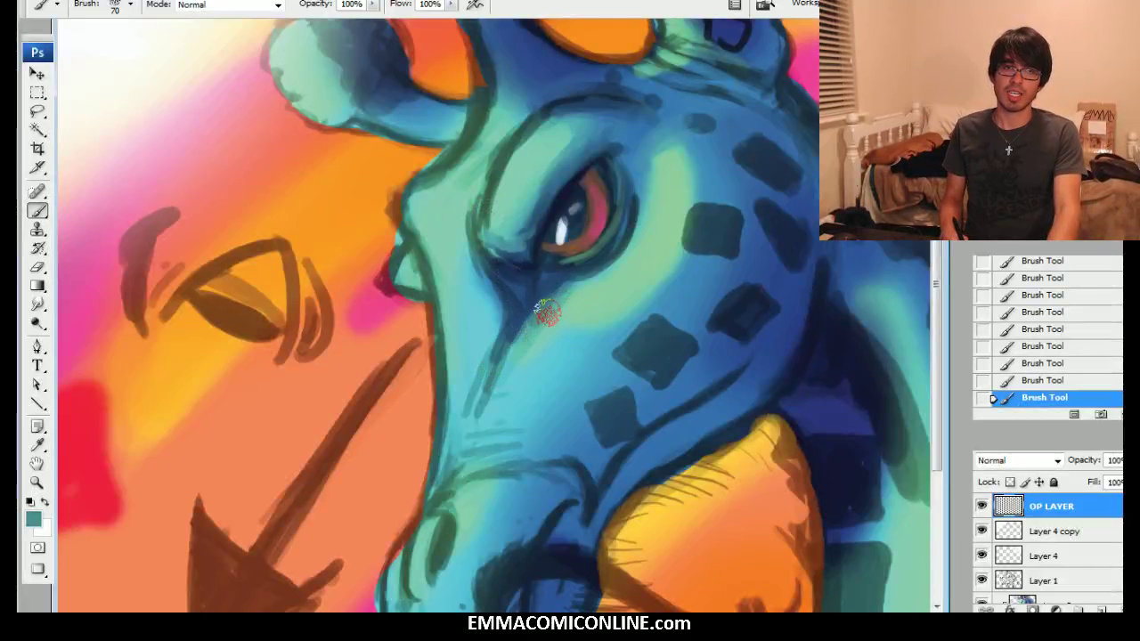
alt+click(611, 284)
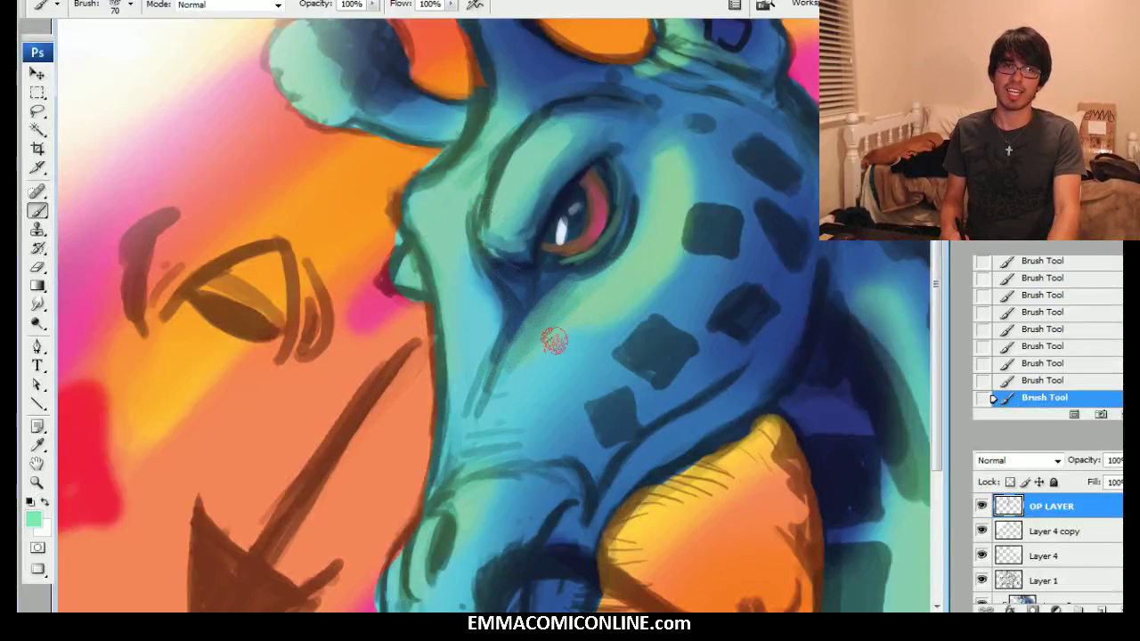
alt+click(503, 322)
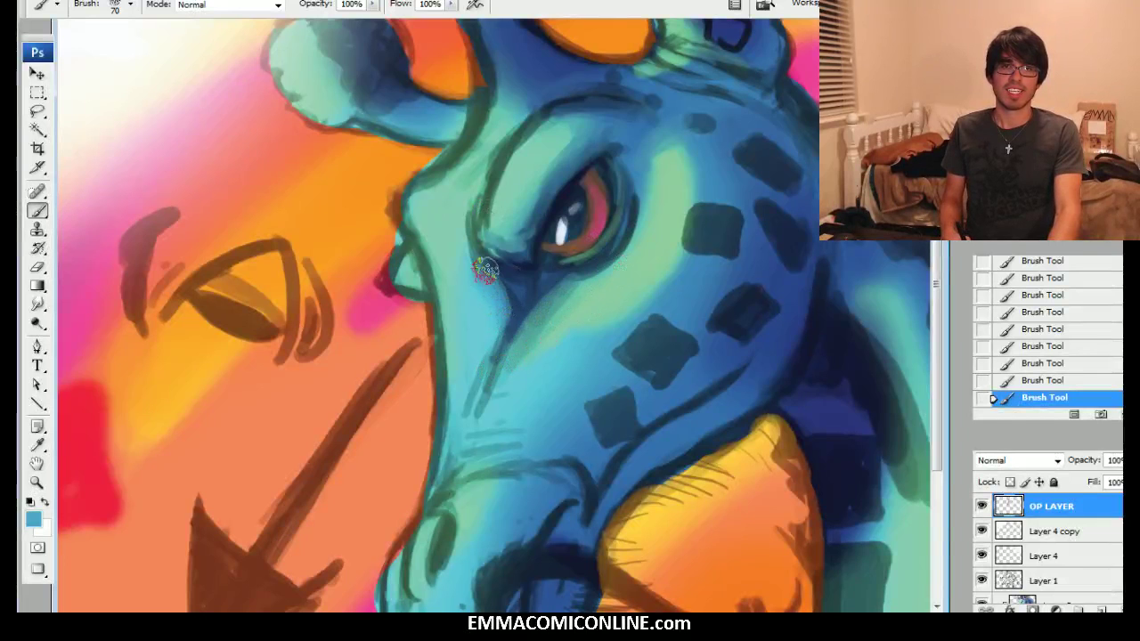
alt+click(514, 310)
drag(509, 291, 487, 197)
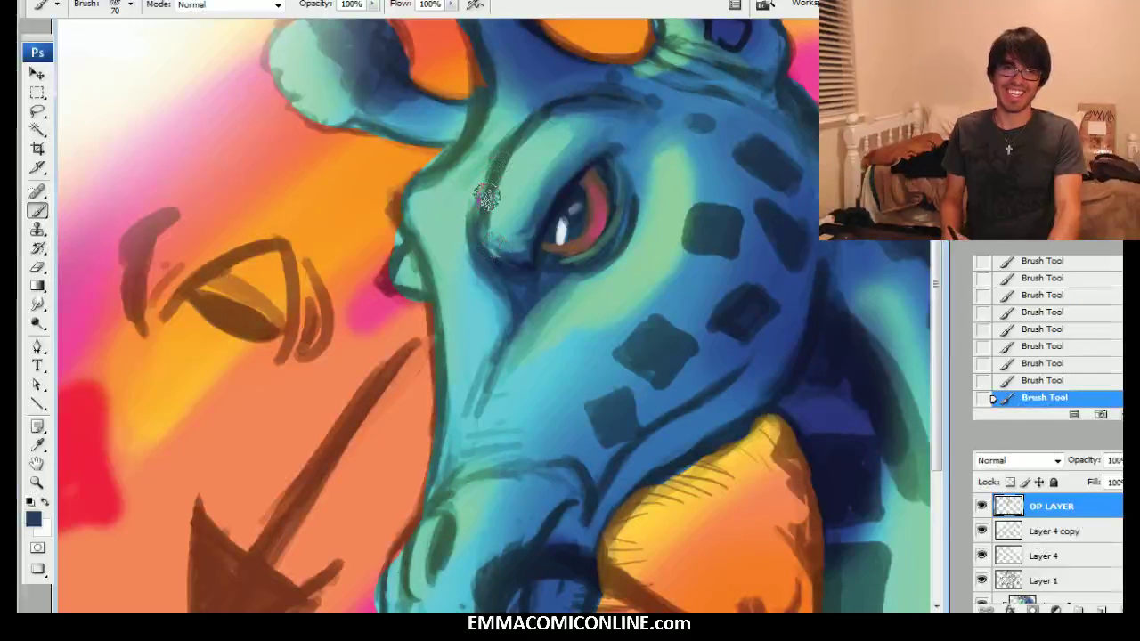
Soften the inner curve of the brow contour with sampled blue and teal tones at brush size 70
alt+click(501, 300)
mouse_move(500, 298)
mouse_down()
mouse_move(466, 208)
mouse_move(489, 288)
mouse_move(500, 178)
mouse_move(561, 100)
mouse_move(473, 213)
mouse_move(576, 80)
mouse_move(489, 208)
mouse_move(552, 135)
mouse_up()
alt+click(558, 94)
alt+click(528, 159)
alt+click(549, 127)
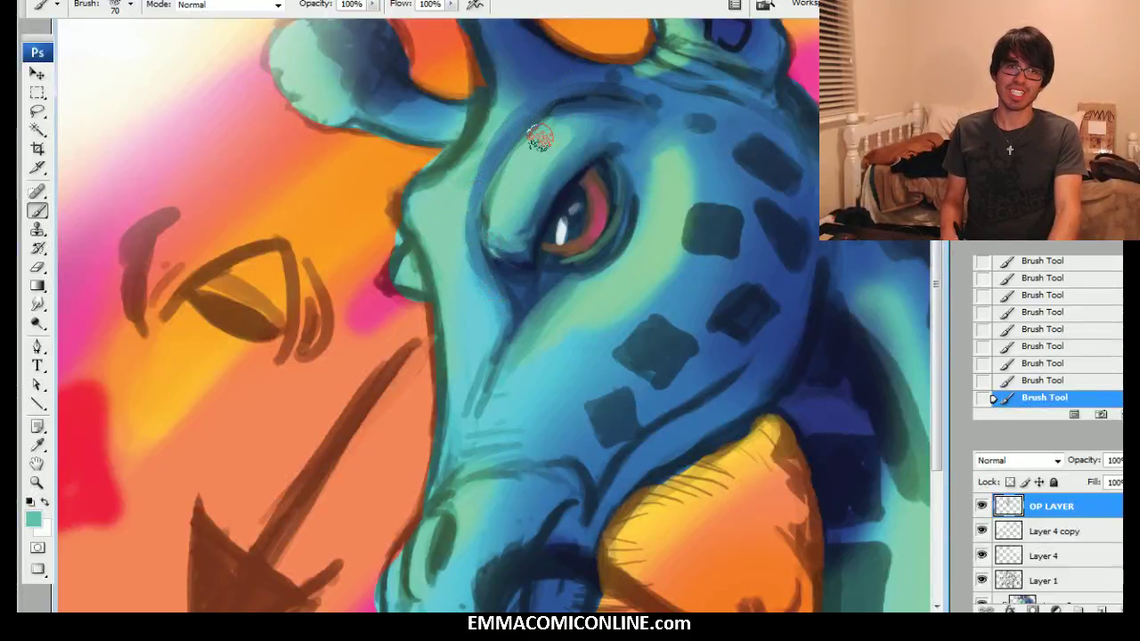
Paint fine fur strokes along the inner brow above the eye at brush size 20, using sampled teal and dark blue
key(bracketleft)
key(bracketleft)
key(bracketleft)
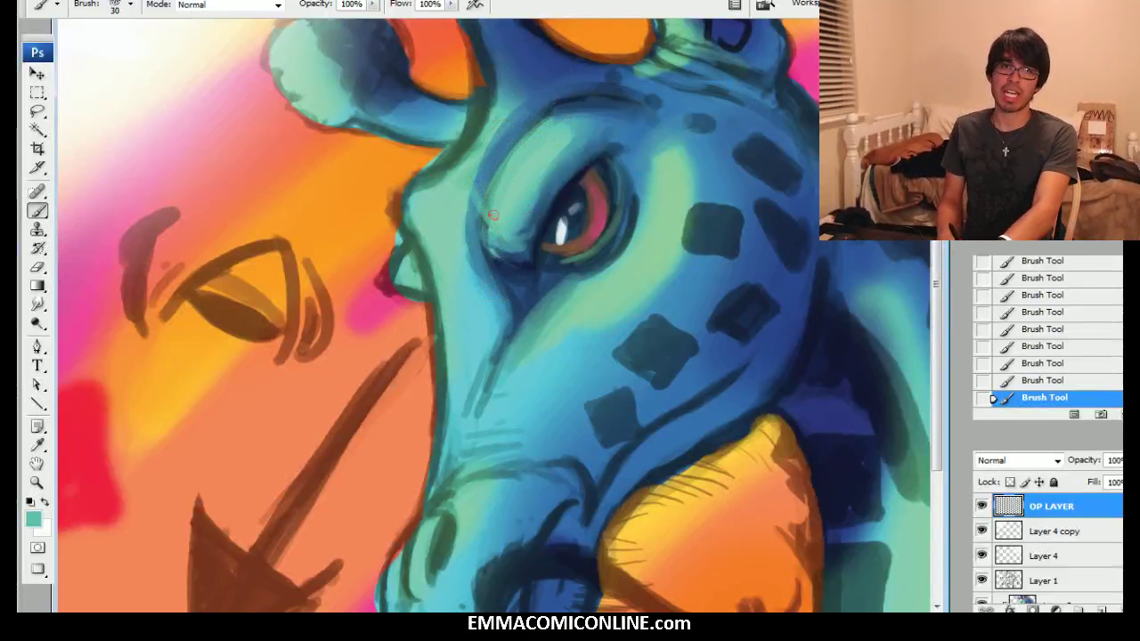
drag(502, 171, 527, 115)
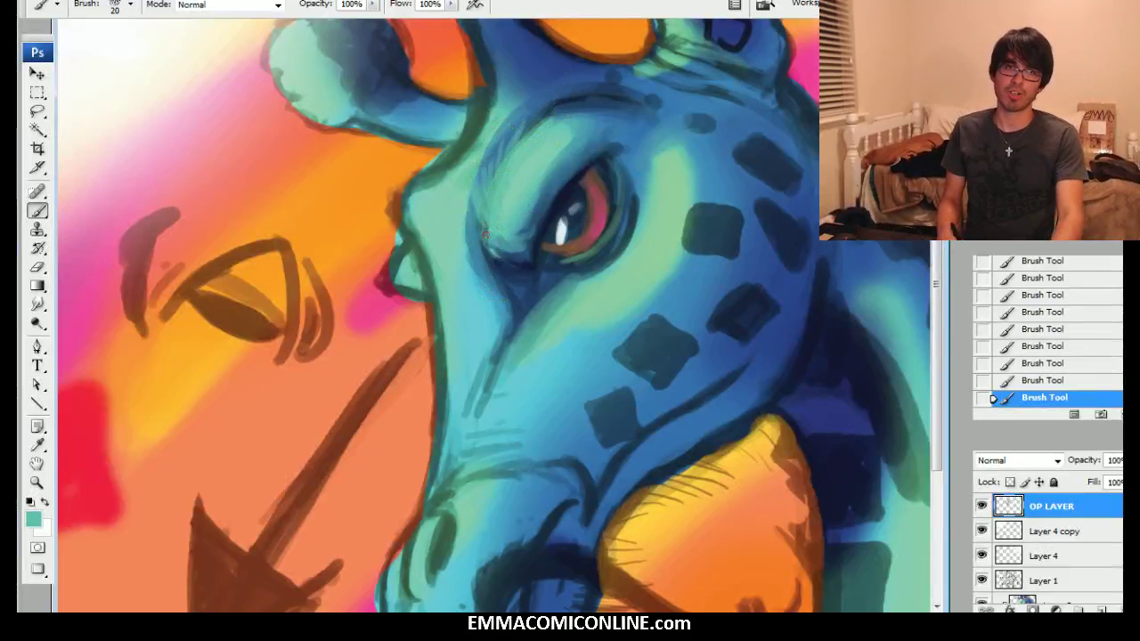
drag(486, 246, 472, 200)
alt+click(515, 198)
drag(537, 127, 522, 144)
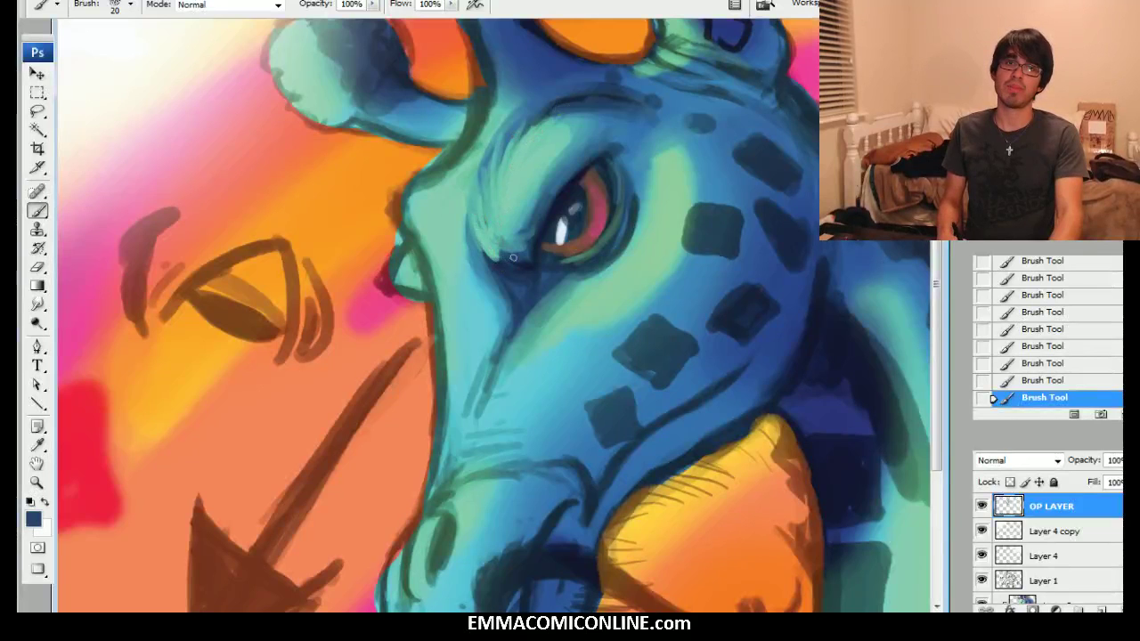
mouse_move(478, 235)
mouse_down()
mouse_move(489, 286)
mouse_move(461, 225)
mouse_up()
Break up the edges of the green cheek highlight beside the eye with fine fur strokes in sampled tones at brush size 20
alt+click(489, 286)
alt+click(576, 350)
alt+click(633, 330)
drag(643, 313, 667, 283)
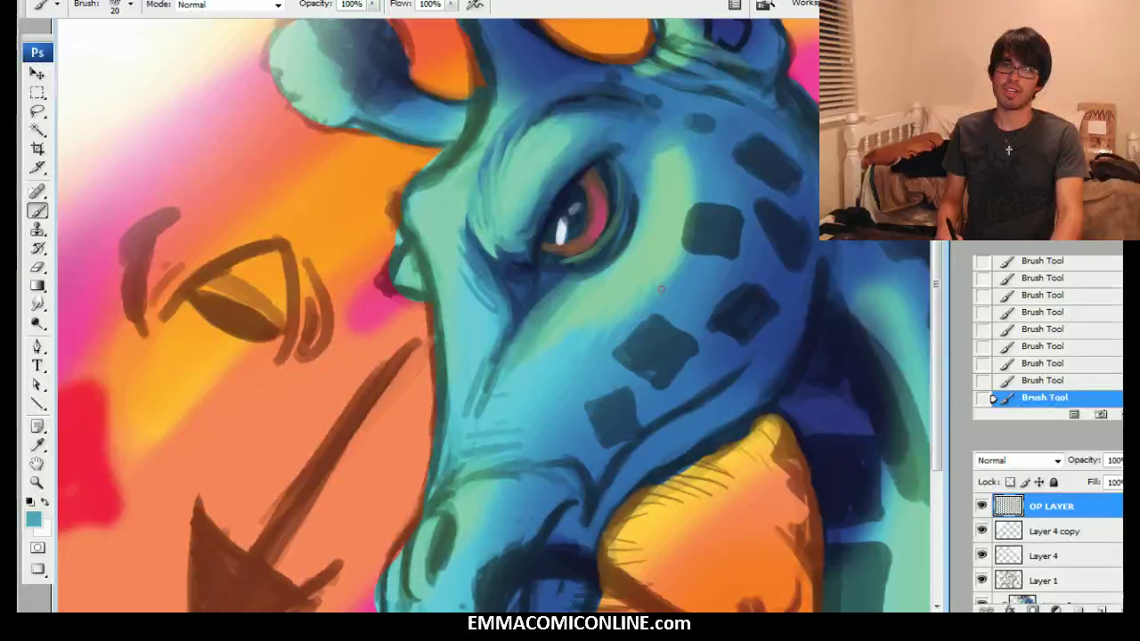
alt+click(691, 171)
drag(646, 159, 650, 160)
alt+click(700, 163)
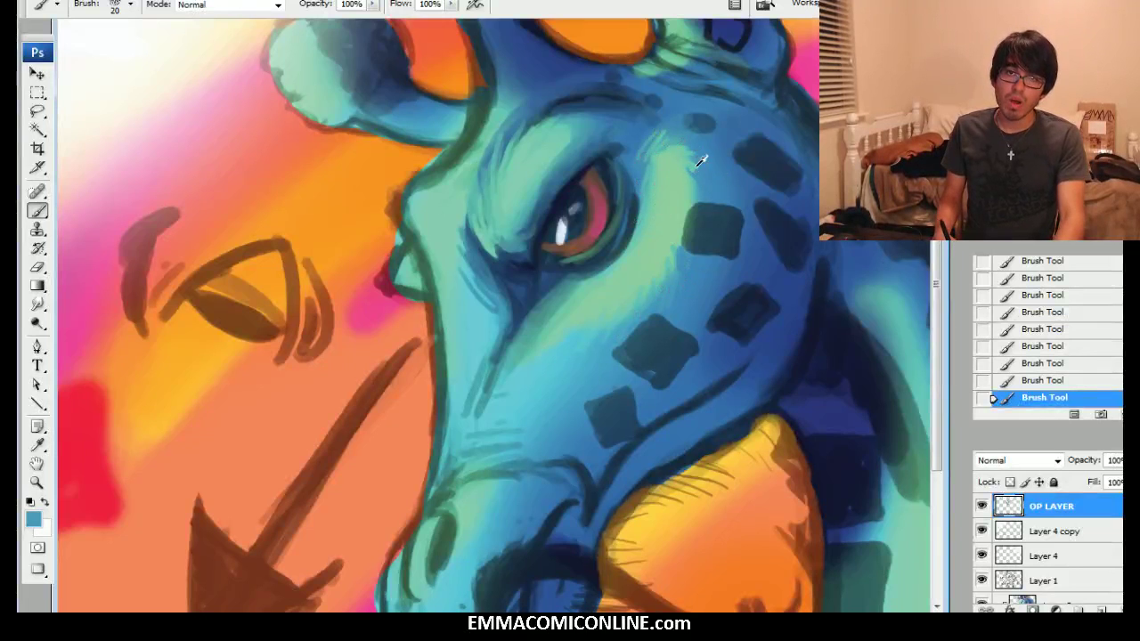
Repaint and blend the lower eyelid and outer eye corner with sampled blues at brush size 35
key(bracketright)
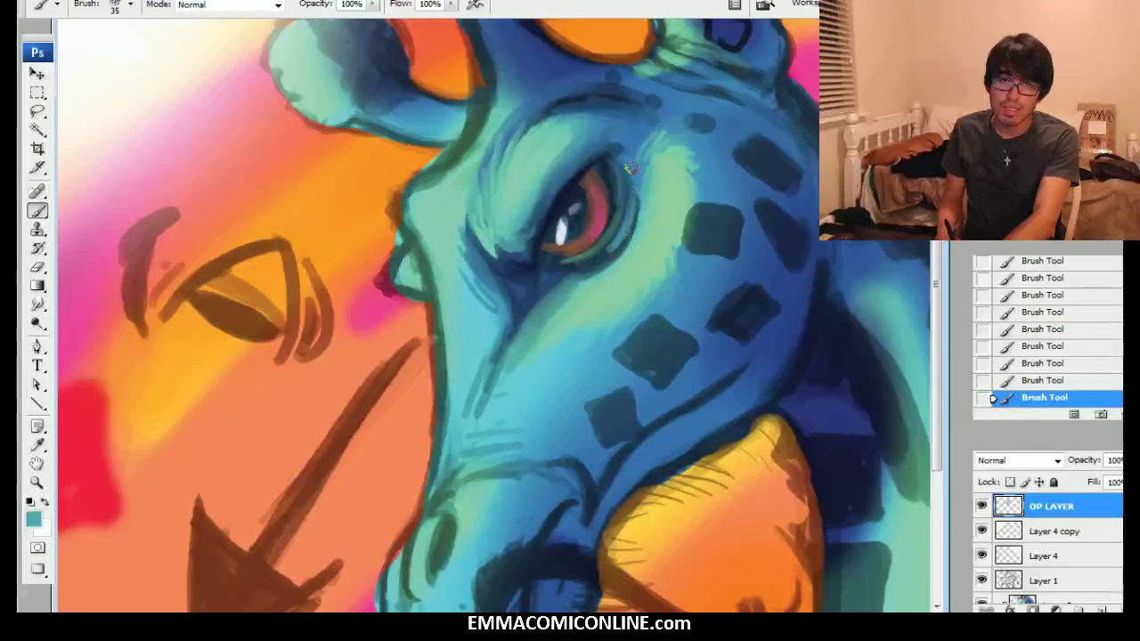
alt+click(609, 251)
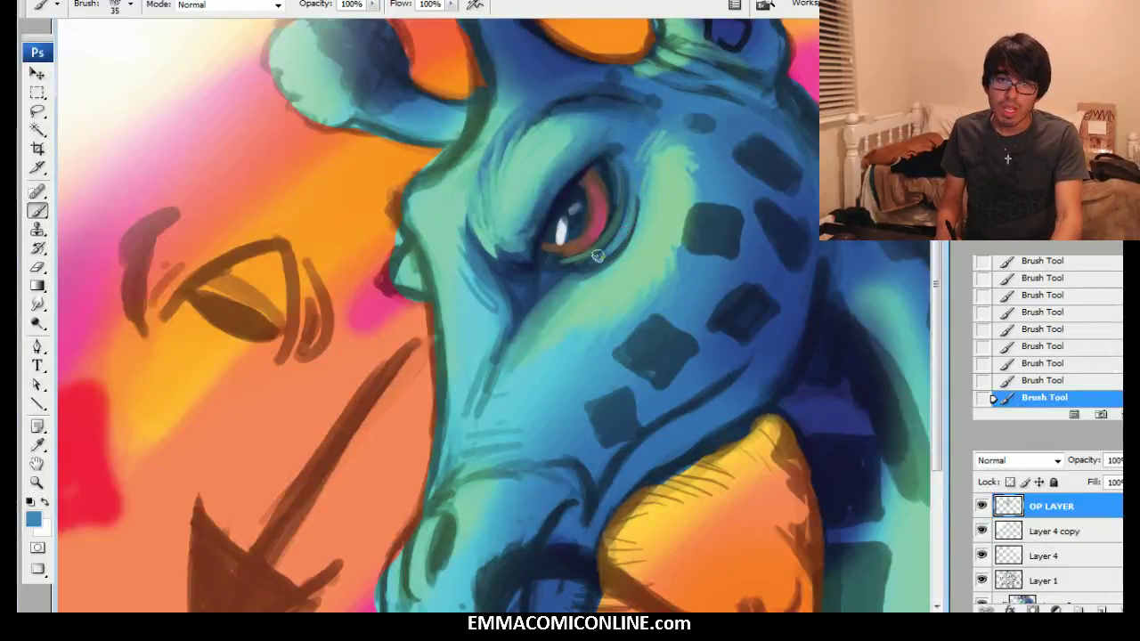
drag(604, 254, 642, 193)
alt+click(628, 203)
mouse_move(573, 269)
mouse_down()
mouse_move(600, 255)
mouse_move(628, 166)
mouse_move(630, 201)
mouse_up()
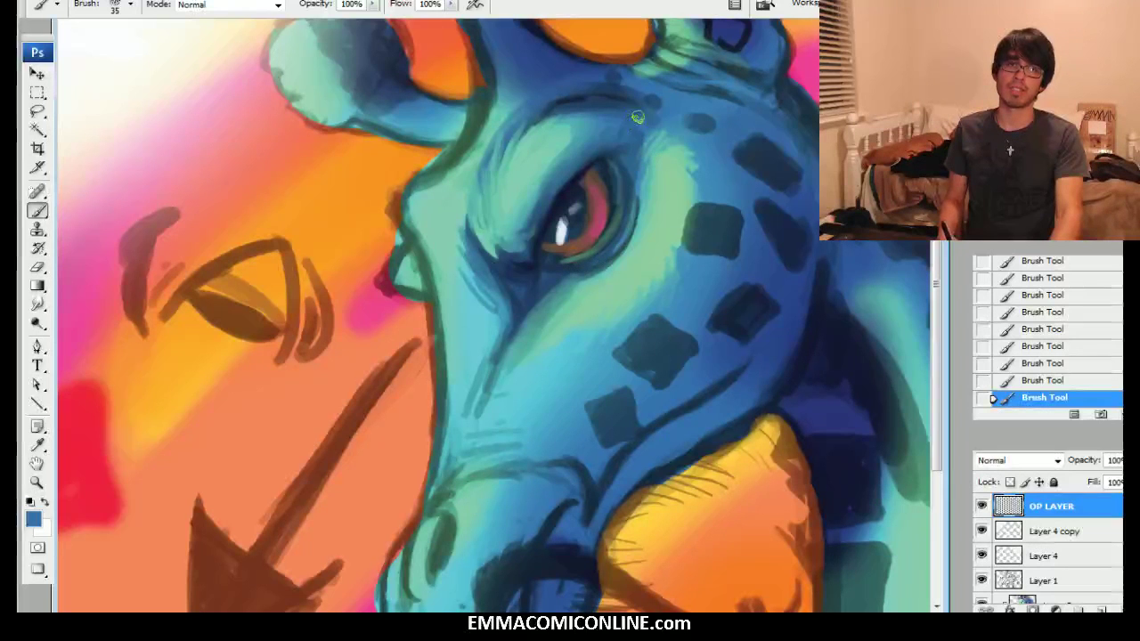
Cover the scribbled lines in the lower part of the inner ear with sampled dark navy
drag(633, 134, 475, 234)
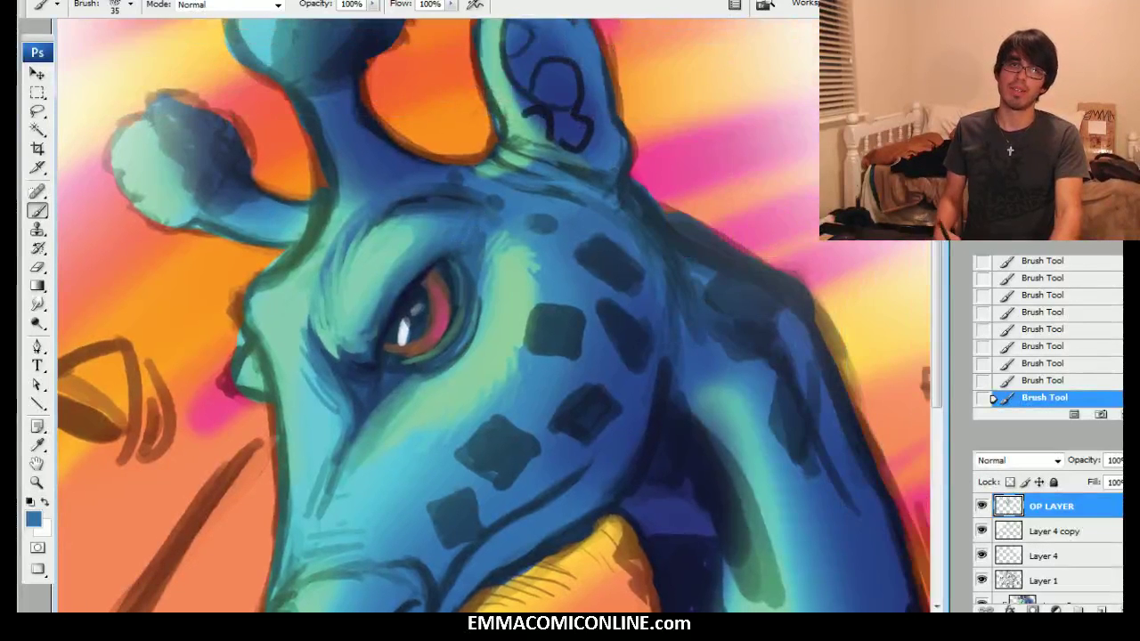
alt+click(580, 129)
key(bracketright)
key(bracketright)
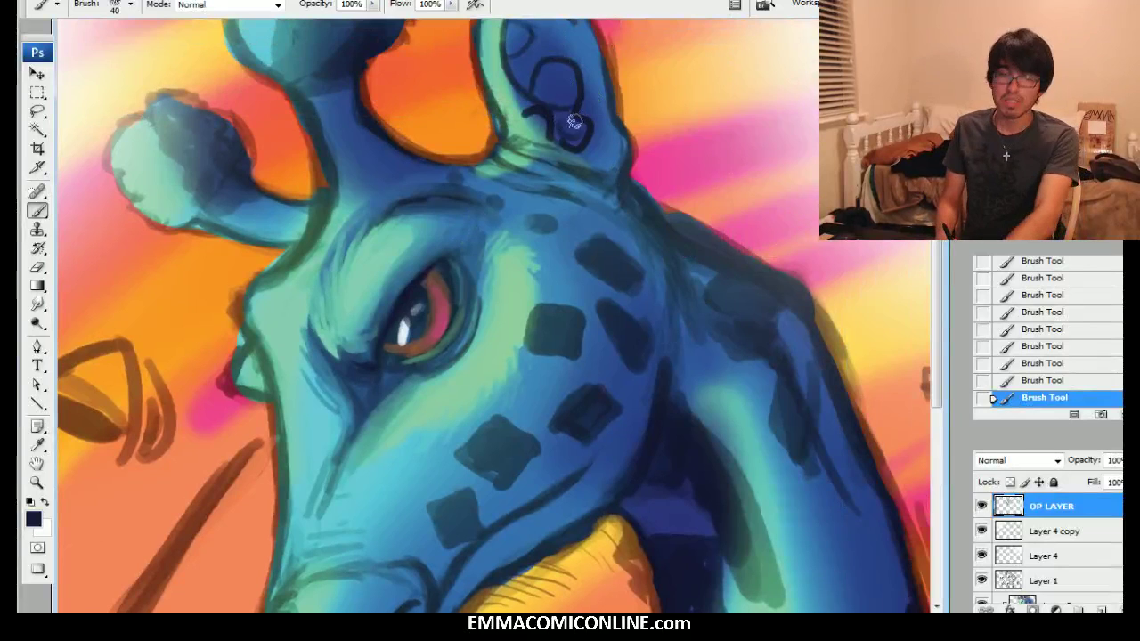
key(bracketright)
mouse_move(570, 118)
mouse_down()
mouse_move(552, 76)
mouse_move(570, 77)
mouse_move(536, 34)
mouse_move(518, 88)
mouse_move(585, 57)
mouse_move(591, 114)
mouse_move(595, 104)
mouse_move(605, 122)
mouse_up()
key(bracketright)
Shade the inner ear and its outer rim with sampled navy, blue and teal, covering the remaining loop sketch
alt+click(543, 58)
alt+click(585, 56)
mouse_move(589, 37)
mouse_down()
mouse_move(598, 71)
mouse_move(577, 25)
mouse_move(601, 119)
mouse_move(592, 89)
mouse_move(615, 131)
mouse_move(597, 144)
mouse_move(600, 158)
mouse_move(604, 116)
mouse_up()
alt+click(608, 124)
mouse_move(611, 57)
mouse_down()
mouse_move(595, 89)
mouse_move(586, 36)
mouse_move(536, 69)
mouse_move(559, 56)
mouse_move(541, 83)
mouse_move(568, 67)
mouse_up()
alt+click(578, 60)
alt+click(563, 54)
alt+click(573, 102)
alt+click(568, 48)
Blend the ear's front inner edge and base with sampled blue and light green at brush size 40
key(bracketleft)
key(bracketleft)
key(bracketleft)
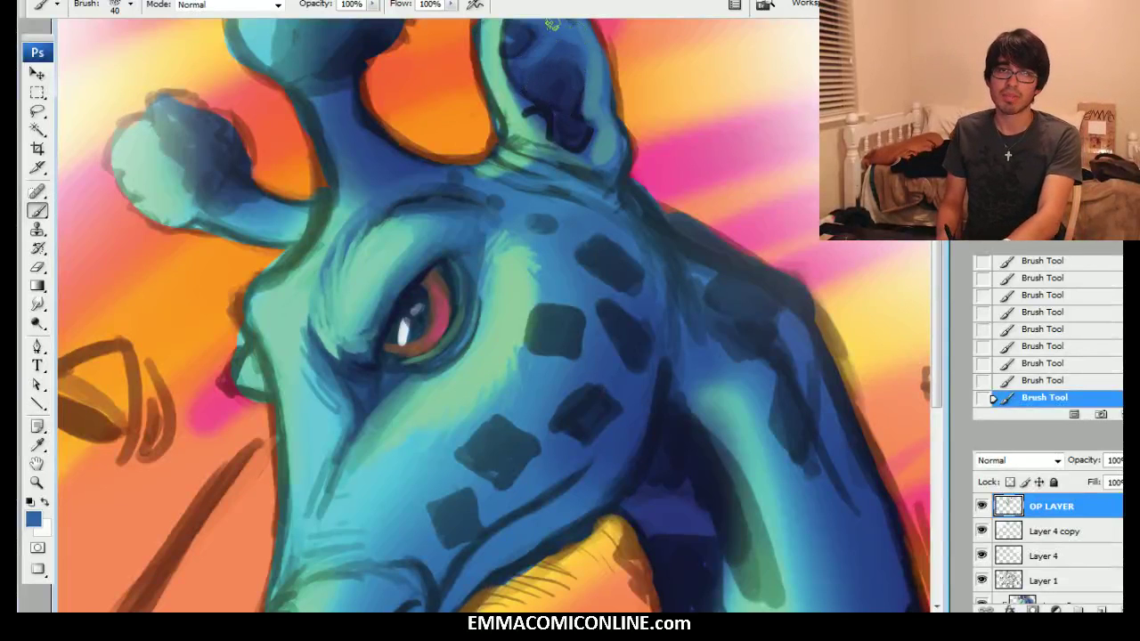
alt+click(524, 77)
mouse_move(518, 73)
mouse_down()
mouse_move(516, 56)
mouse_move(538, 37)
mouse_up()
alt+click(526, 107)
drag(518, 100, 503, 37)
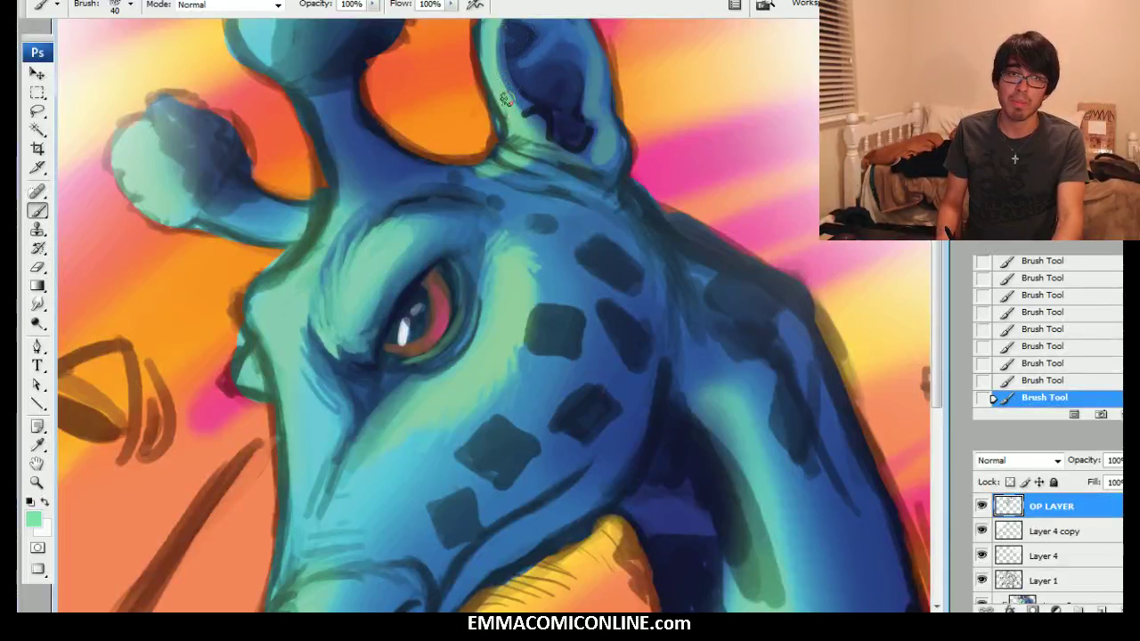
mouse_move(501, 100)
mouse_down()
mouse_move(506, 132)
mouse_move(544, 149)
mouse_up()
alt+click(515, 139)
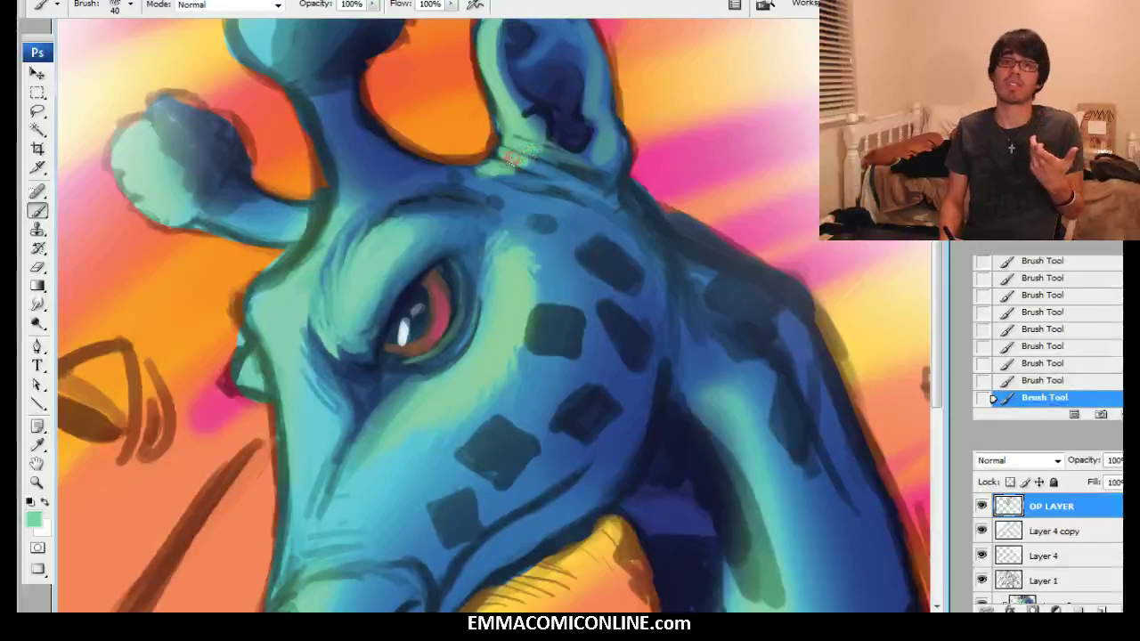
Clean up the outline between horn and ear with sampled background orange, and blend the crown with sampled blue
alt+click(448, 147)
drag(448, 147, 478, 142)
drag(476, 85, 464, 38)
drag(491, 120, 479, 26)
mouse_move(469, 156)
mouse_down()
mouse_move(409, 136)
mouse_move(456, 152)
mouse_move(387, 87)
mouse_move(424, 137)
mouse_move(368, 80)
mouse_up()
alt+click(397, 151)
mouse_move(396, 149)
mouse_down()
mouse_move(350, 88)
mouse_move(406, 160)
mouse_move(455, 169)
mouse_move(478, 110)
mouse_move(503, 127)
mouse_up()
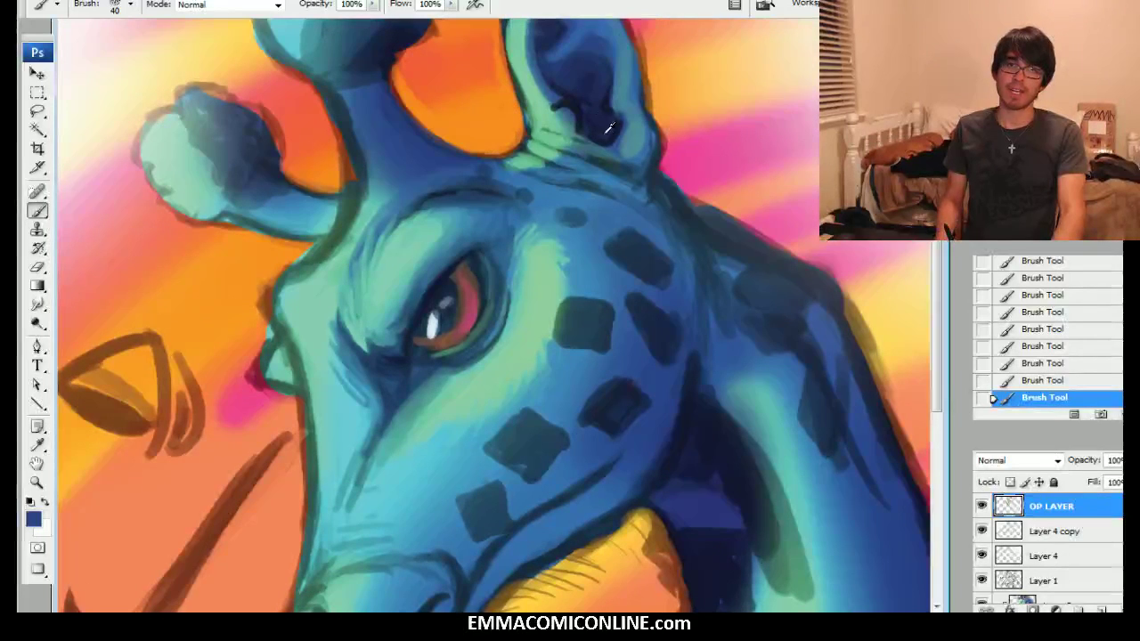
Cover the last scribble line at the inner ear's lower edge with sampled blue and dark navy
alt+click(544, 105)
mouse_move(545, 90)
mouse_down()
mouse_move(563, 121)
mouse_move(547, 98)
mouse_up()
alt+click(561, 123)
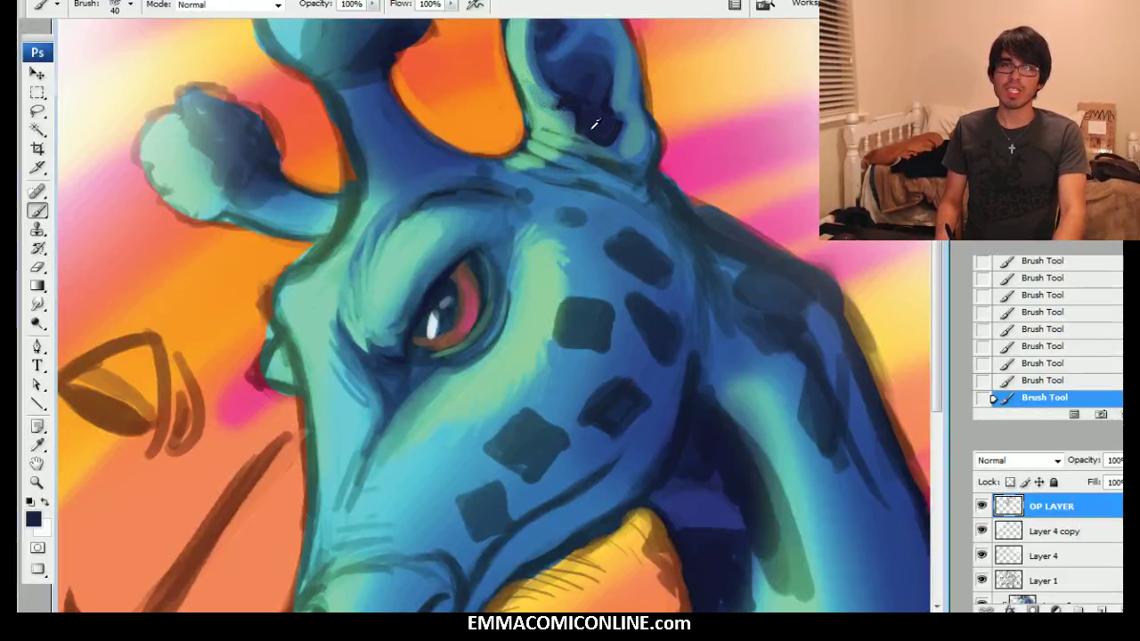
drag(562, 114, 562, 105)
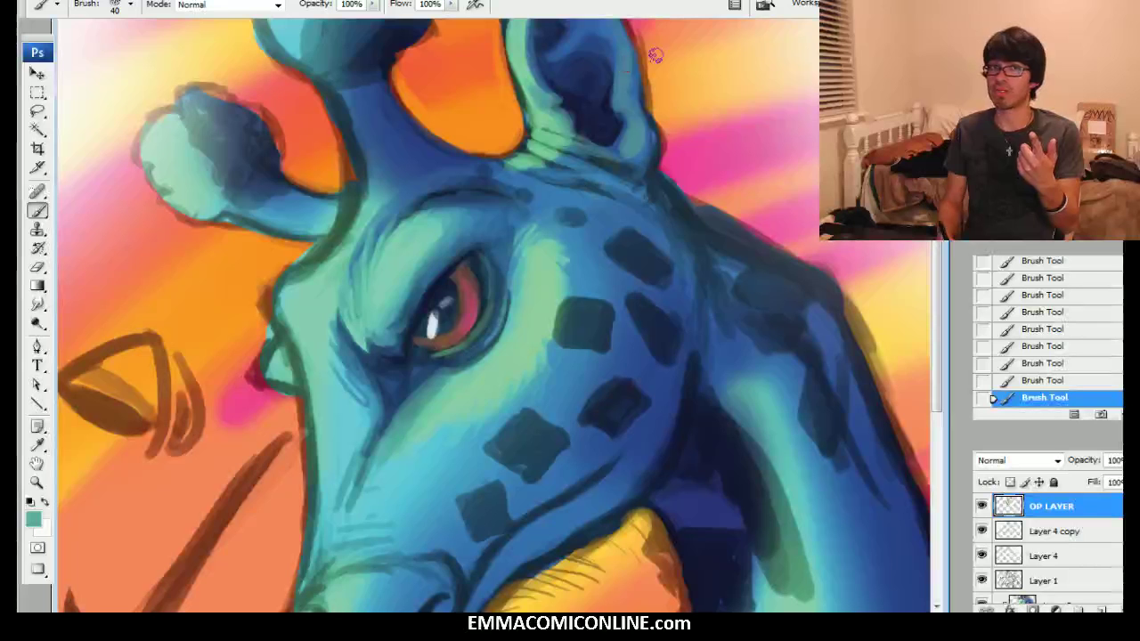
Deepen the shadow and spots along the back of the neck with dark navy, enlarging the brush to 125
drag(499, 321, 455, 308)
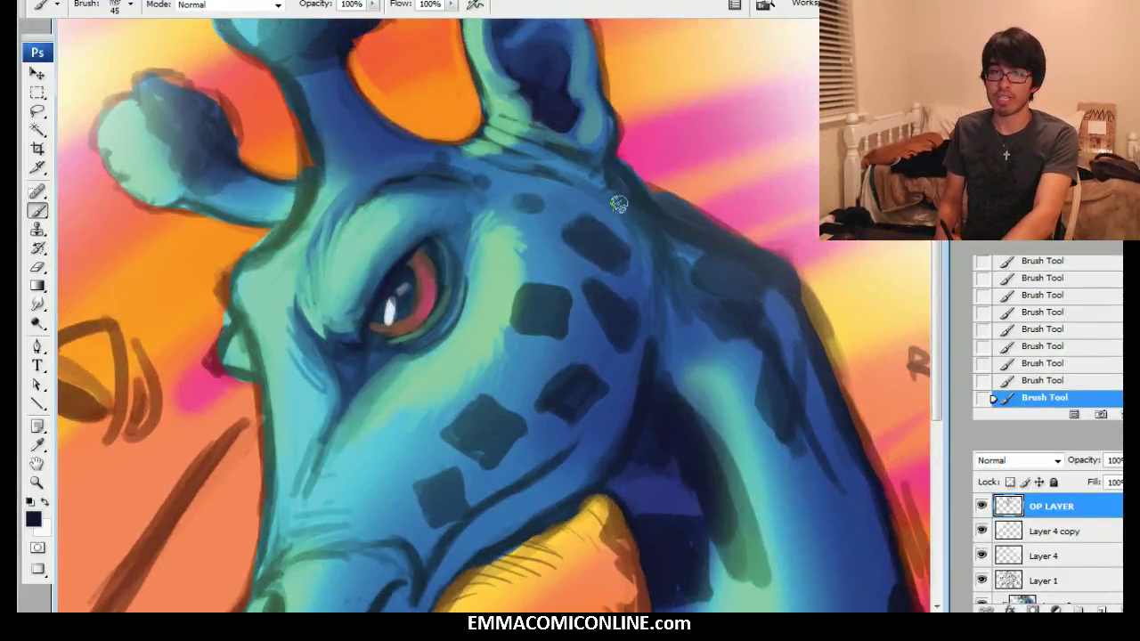
key(bracketright)
key(bracketright)
key(bracketright)
key(bracketright)
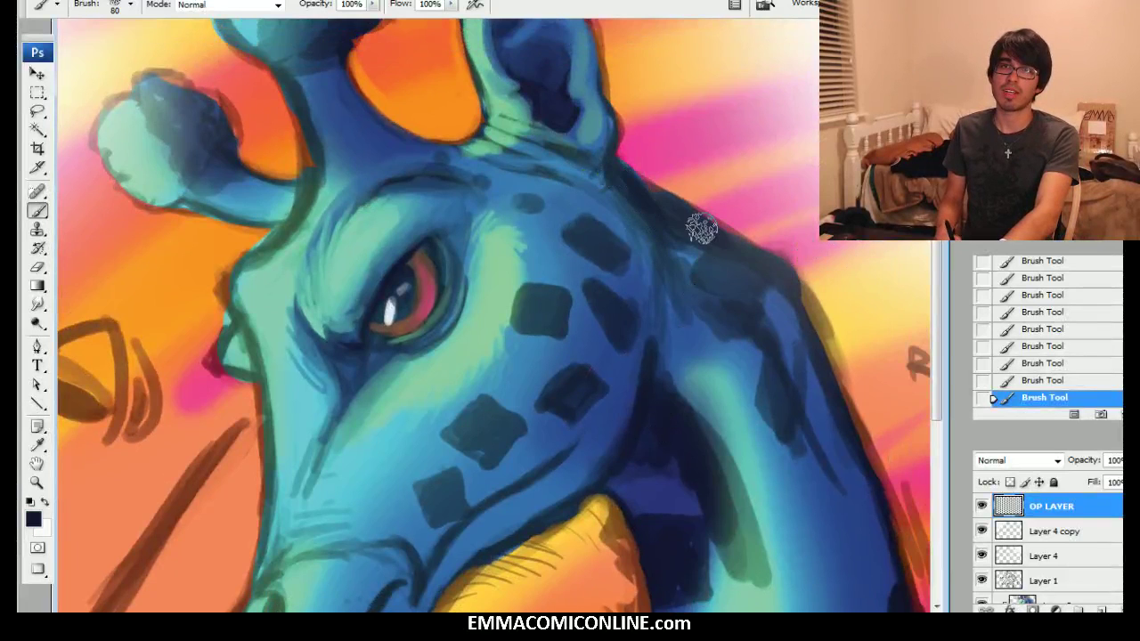
key(bracketright)
key(bracketright)
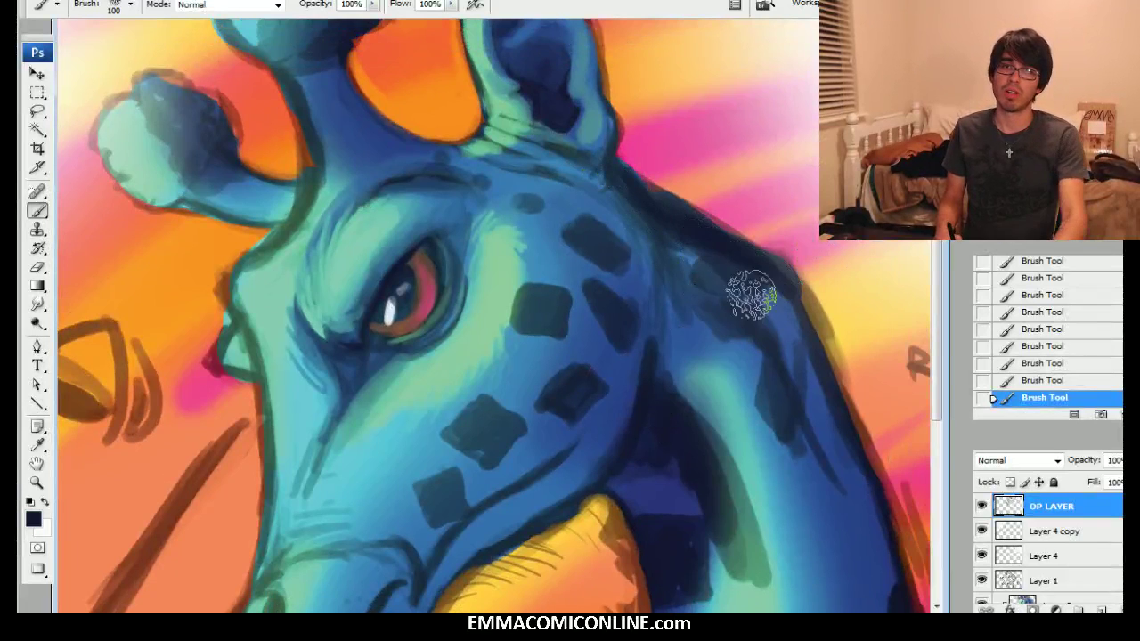
key(bracketright)
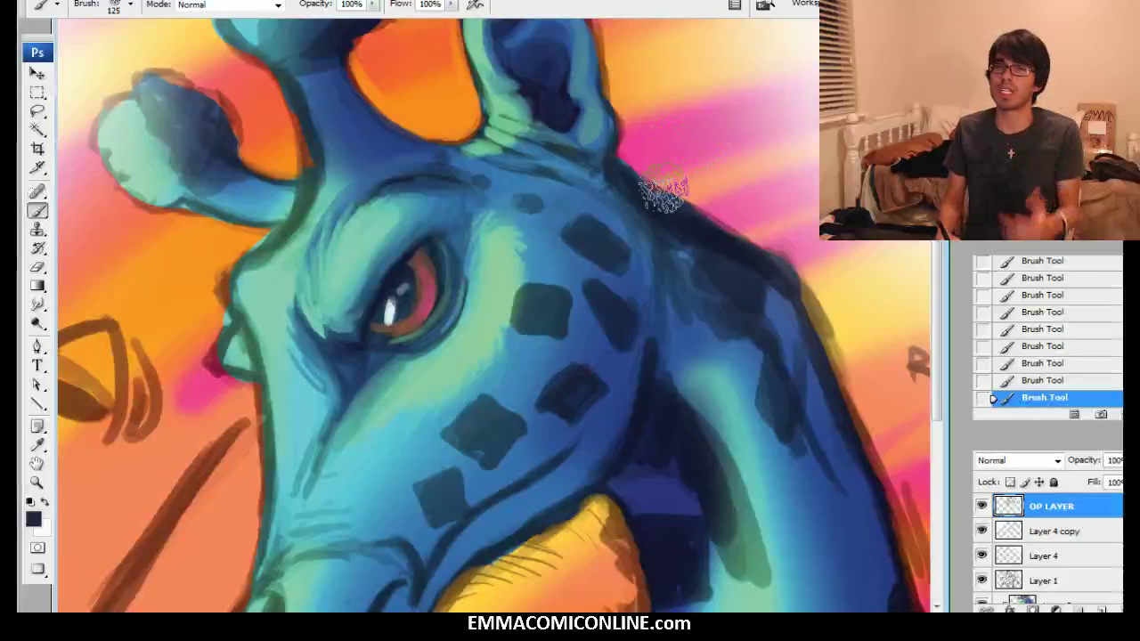
mouse_move(794, 296)
mouse_down()
mouse_move(674, 260)
mouse_move(670, 189)
mouse_move(730, 307)
mouse_up()
drag(674, 206, 758, 401)
mouse_move(709, 288)
mouse_down()
mouse_move(734, 336)
mouse_move(748, 467)
mouse_move(670, 238)
mouse_move(740, 410)
mouse_move(647, 187)
mouse_up()
alt+click(735, 434)
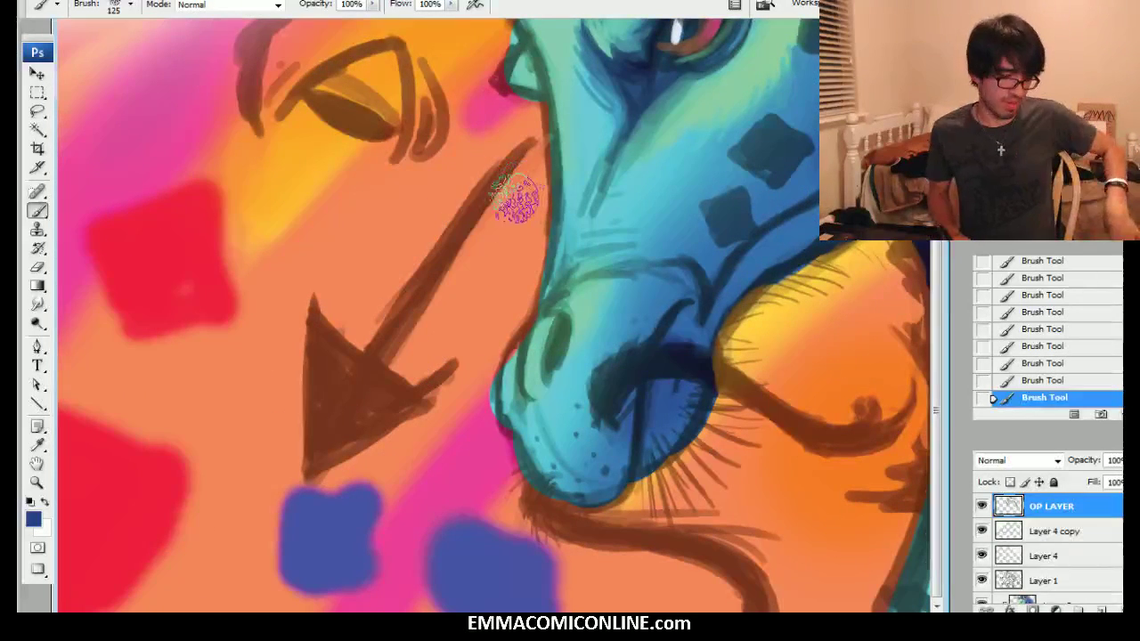
Fill the eyeball of the sketched background eye with white sampled from the giraffe's eye highlight
drag(547, 140, 476, 277)
alt+click(606, 165)
key(bracketleft)
key(bracketleft)
key(bracketleft)
key(bracketleft)
mouse_move(253, 220)
mouse_down()
mouse_move(313, 242)
mouse_move(269, 226)
mouse_move(330, 261)
mouse_move(315, 214)
mouse_move(278, 213)
mouse_move(306, 198)
mouse_move(288, 214)
mouse_move(266, 208)
mouse_move(322, 259)
mouse_move(312, 198)
mouse_move(301, 192)
mouse_move(280, 254)
mouse_up()
Add small white glints to the sketched eye's dark iris at brush size 15 and touch up the eyeball's white
key(bracketleft)
key(bracketleft)
key(bracketleft)
key(bracketleft)
key(bracketleft)
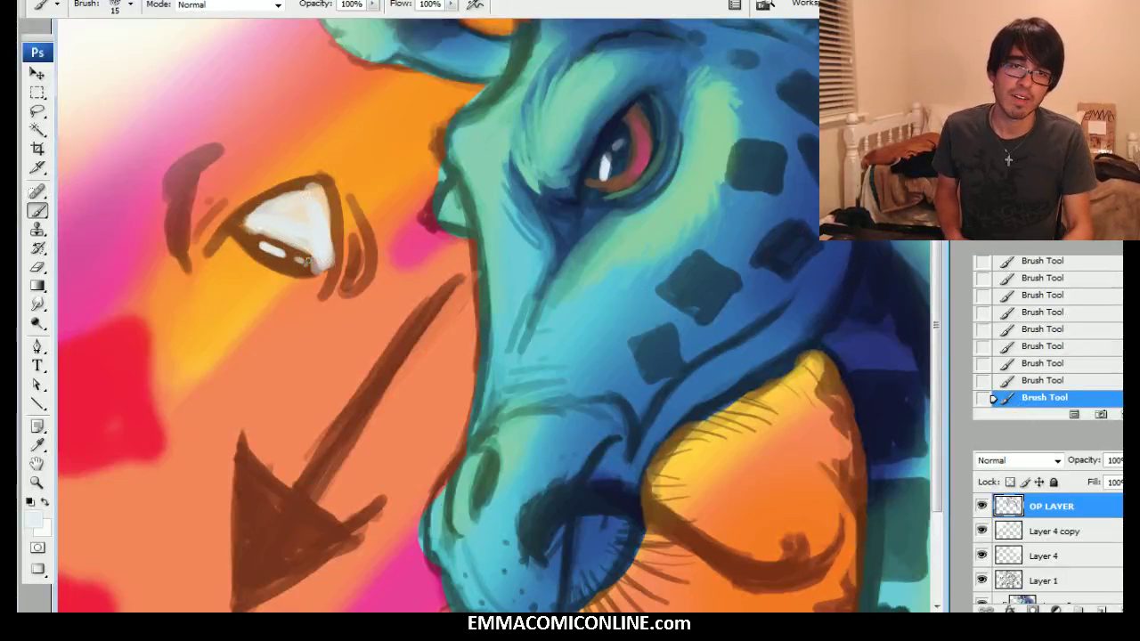
mouse_move(311, 255)
mouse_down()
mouse_move(230, 222)
mouse_move(280, 230)
mouse_up()
alt+click(298, 225)
Paint off-white highlight strokes and dots along the sketched eye's upper lid and outer creases at brush size 25
key(bracketleft)
key(bracketright)
drag(210, 224, 258, 189)
drag(348, 256, 349, 245)
click(365, 253)
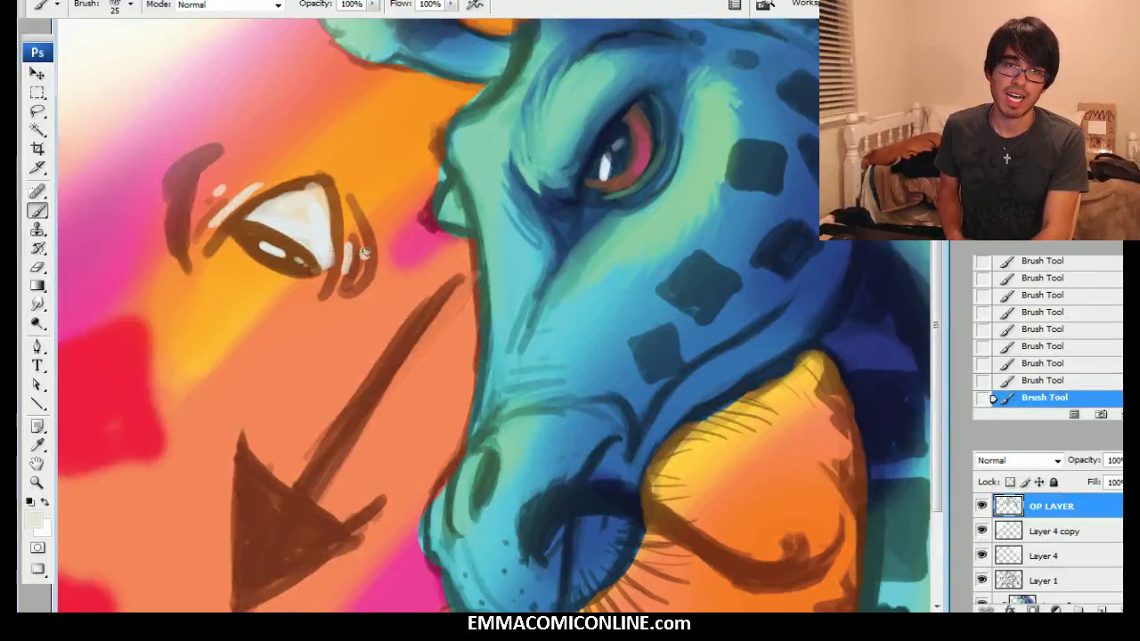
Add light hair strokes to the sketched eyebrow and outline the sketched eye's lower lid in off-white at brush size 15
mouse_move(220, 199)
mouse_down()
mouse_move(181, 239)
mouse_move(186, 177)
mouse_up()
key(bracketleft)
drag(183, 196, 193, 167)
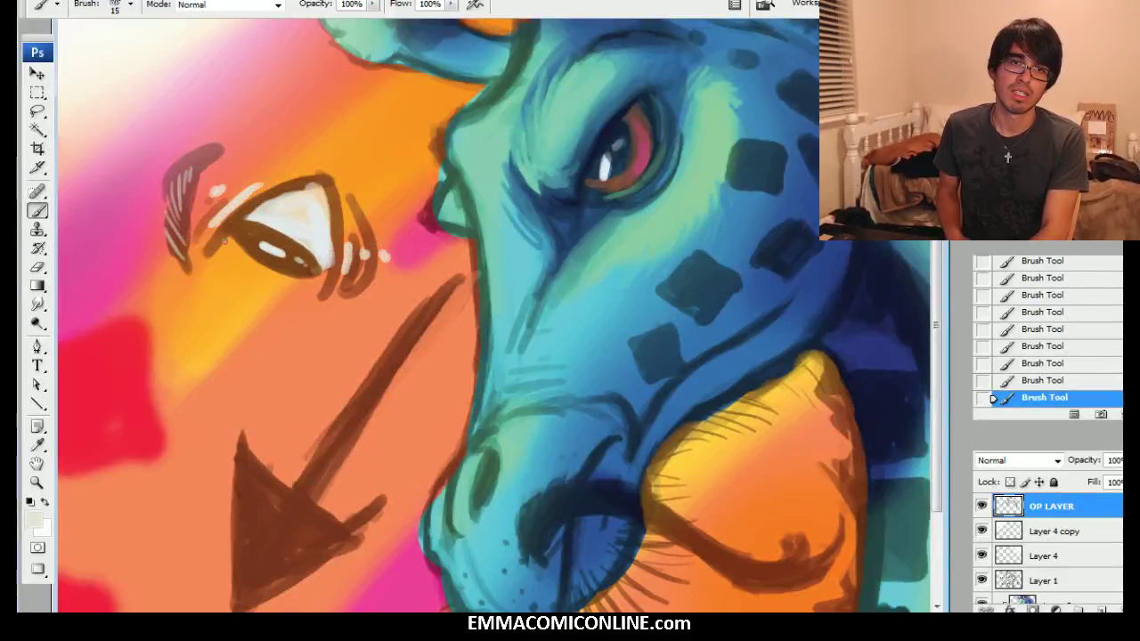
drag(242, 252, 275, 272)
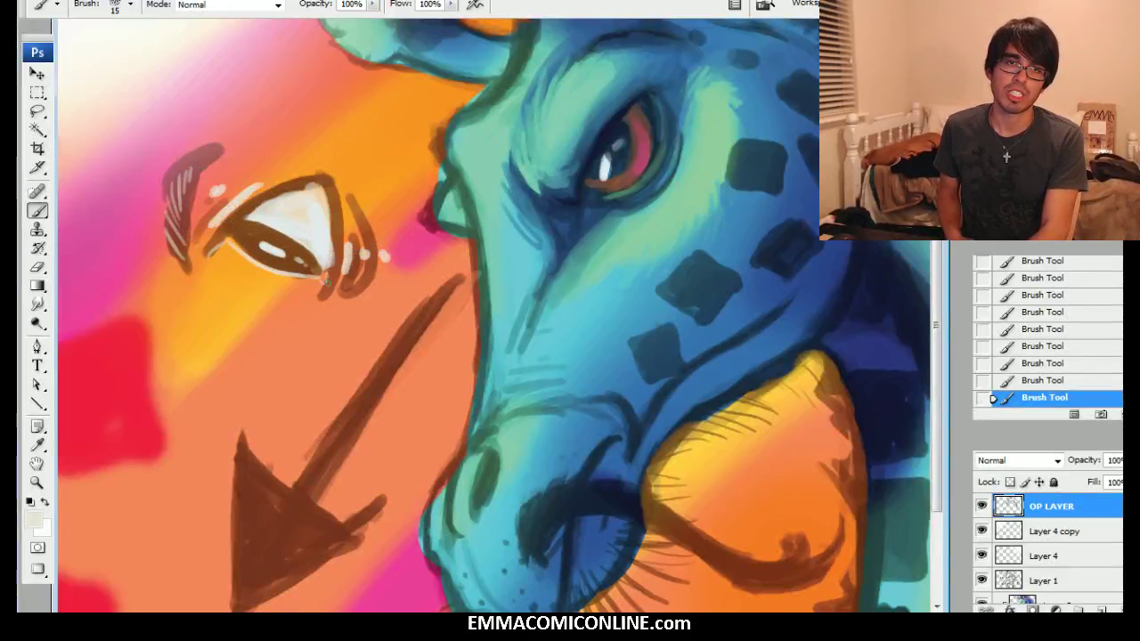
Draw small starburst sparkles around the sketched eye at brush size 10 and add hair strokes to the eyebrow's tip
click(270, 160)
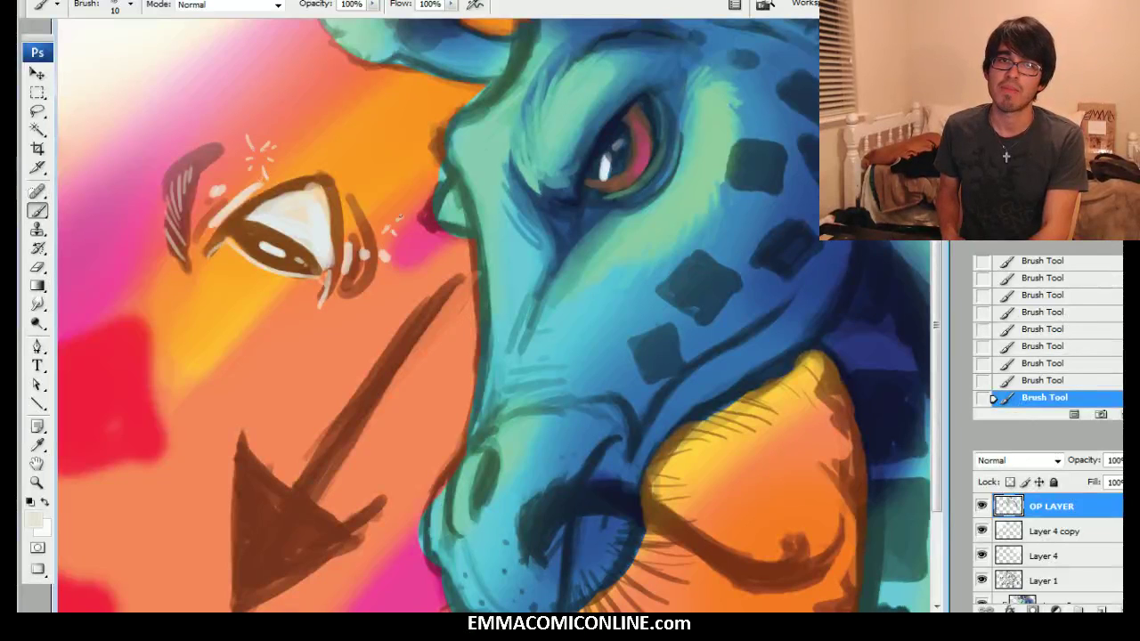
drag(393, 236, 400, 246)
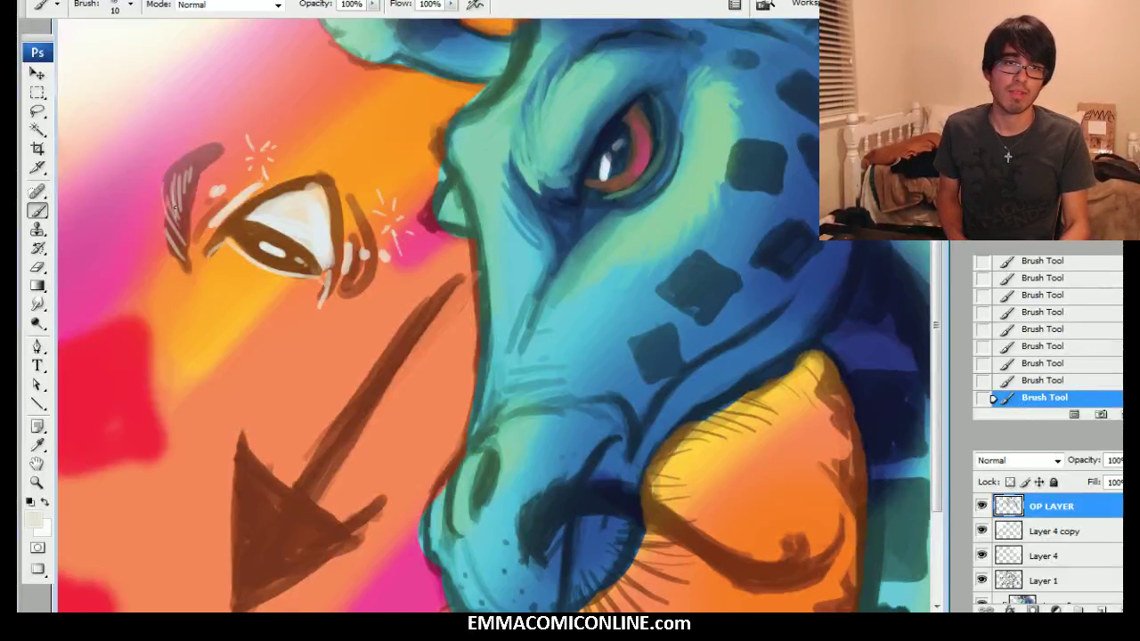
mouse_move(166, 169)
mouse_down()
mouse_move(166, 189)
mouse_move(198, 150)
mouse_up()
mouse_move(192, 155)
mouse_down()
mouse_move(236, 151)
mouse_move(238, 179)
mouse_up()
alt+click(233, 162)
Paint off-white highlight edges and sparkles along the brown arrow's shaft and head at brush size 15, using a sampled light tone
drag(357, 476, 414, 432)
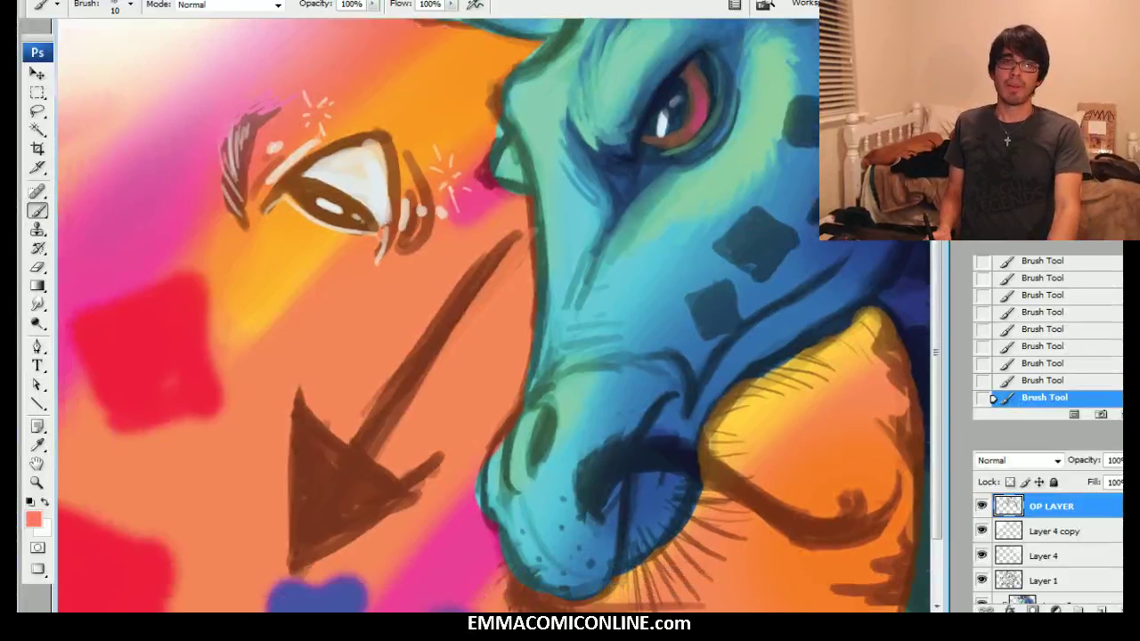
alt+click(374, 219)
key(])
mouse_move(294, 559)
mouse_down()
mouse_move(303, 412)
mouse_move(352, 434)
mouse_move(503, 230)
mouse_up()
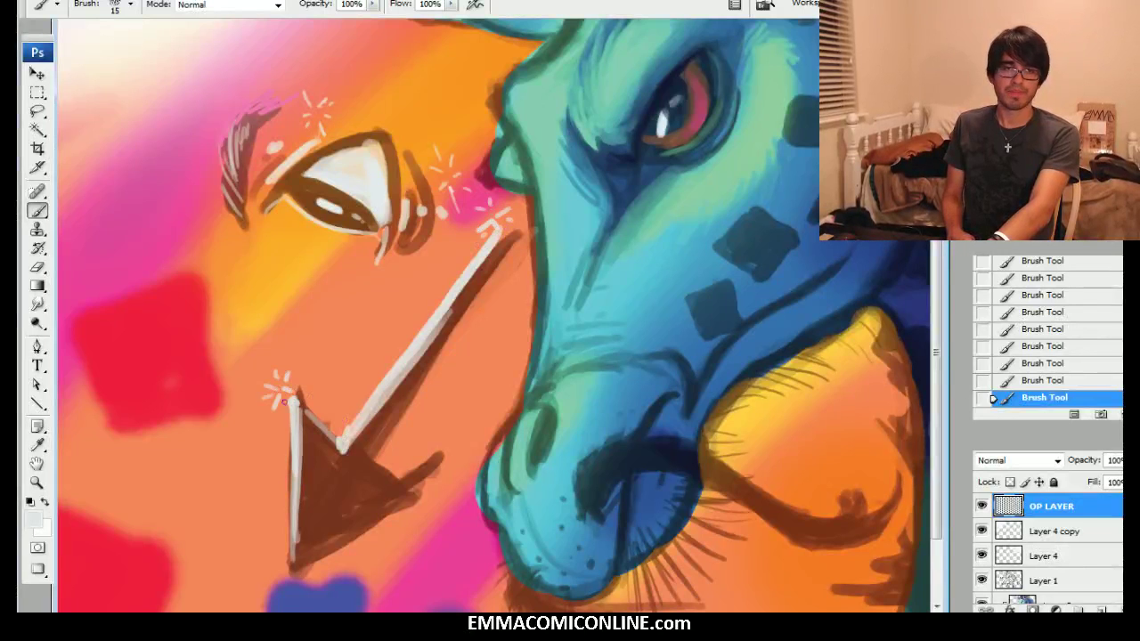
drag(291, 573, 290, 485)
Shade the inside of the brown arrowhead with a sampled dark tone and a larger brush
alt+click(700, 476)
key(bracketright)
key(bracketright)
key(bracketright)
mouse_move(314, 457)
mouse_down()
mouse_move(306, 529)
mouse_move(315, 442)
mouse_move(309, 544)
mouse_move(338, 464)
mouse_move(347, 470)
mouse_move(321, 552)
mouse_move(342, 471)
mouse_move(327, 518)
mouse_move(380, 498)
mouse_move(342, 464)
mouse_move(393, 500)
mouse_move(339, 534)
mouse_move(353, 519)
mouse_move(344, 452)
mouse_move(361, 501)
mouse_up()
Blend the arrowhead's dark shading down to its lower tip with brown, reducing the brush to size 30
key([)
key([)
key([)
key([)
key([)
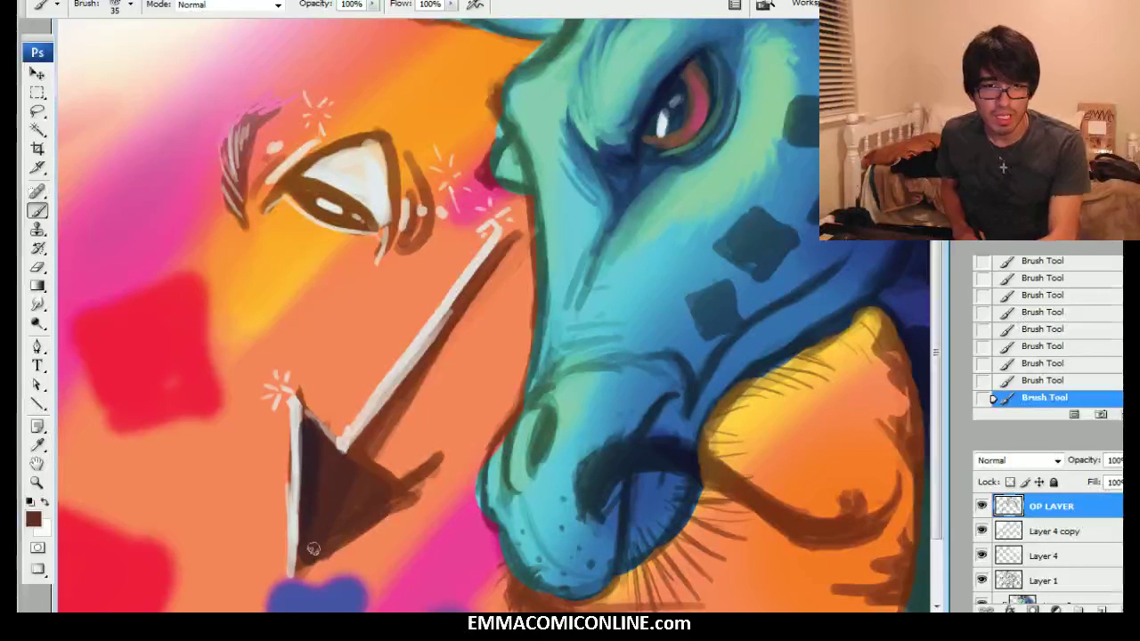
drag(304, 541, 303, 567)
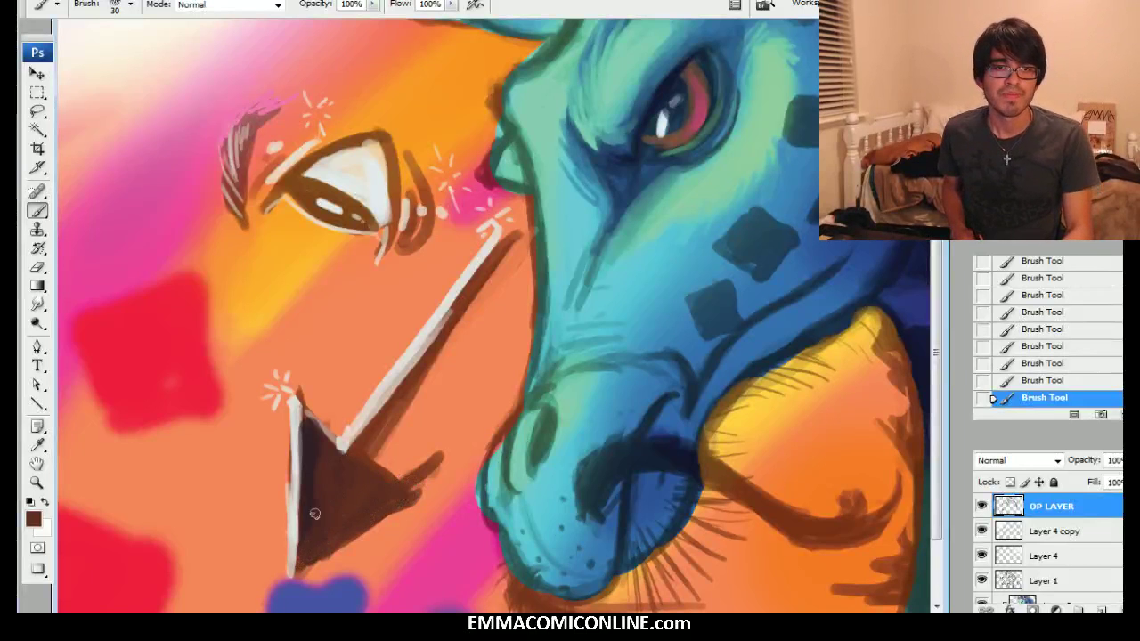
Darken the arrow's shaft beside its highlight and paint over the arrowhead's upturned barb with the background orange
mouse_move(371, 453)
mouse_down()
mouse_move(448, 332)
mouse_move(439, 334)
mouse_move(515, 237)
mouse_up()
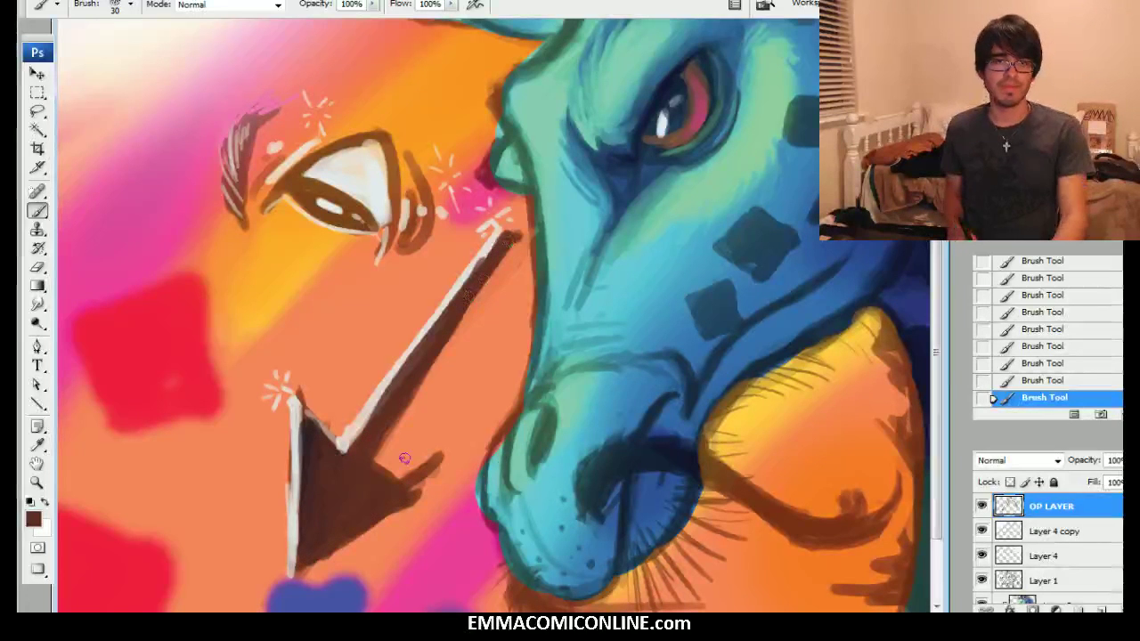
alt+click(397, 456)
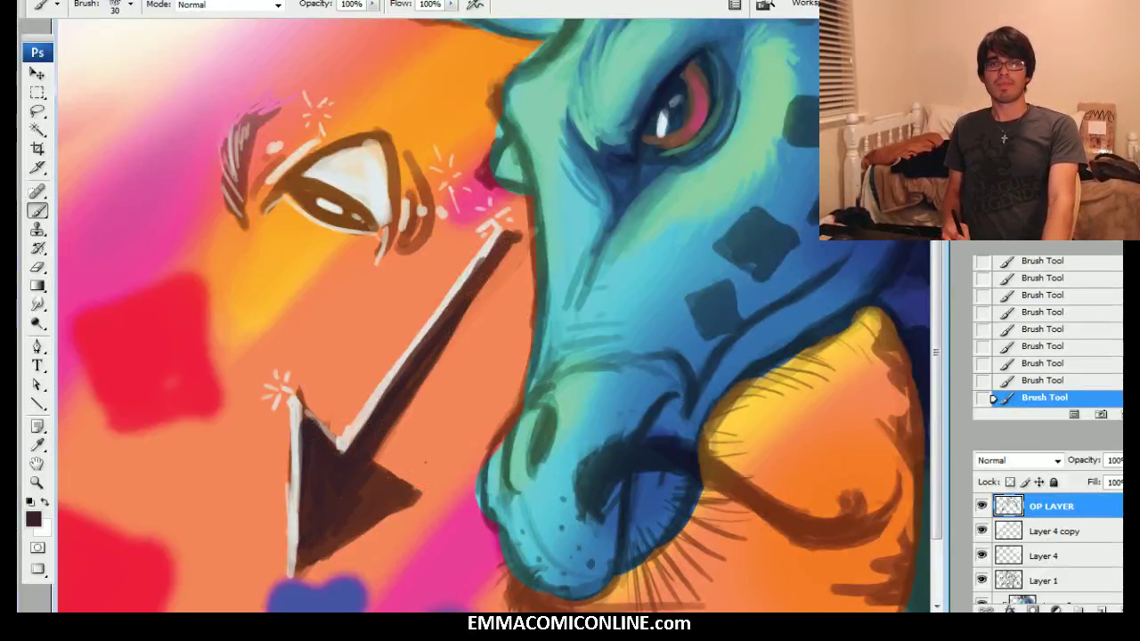
drag(462, 265, 418, 300)
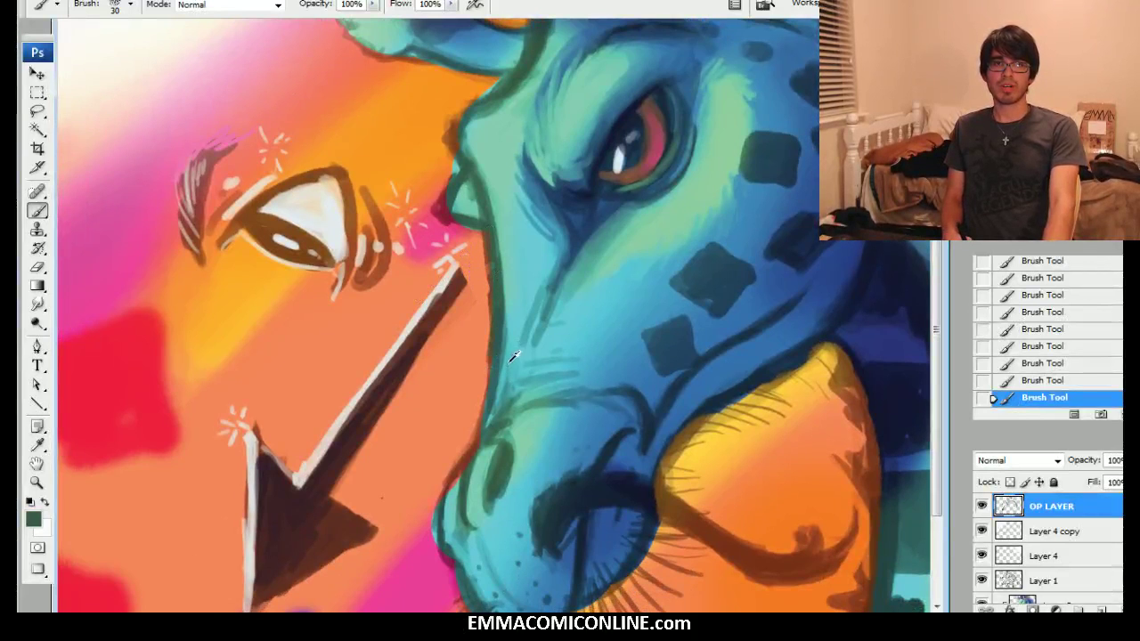
key(bracketright)
key(bracketright)
key(bracketright)
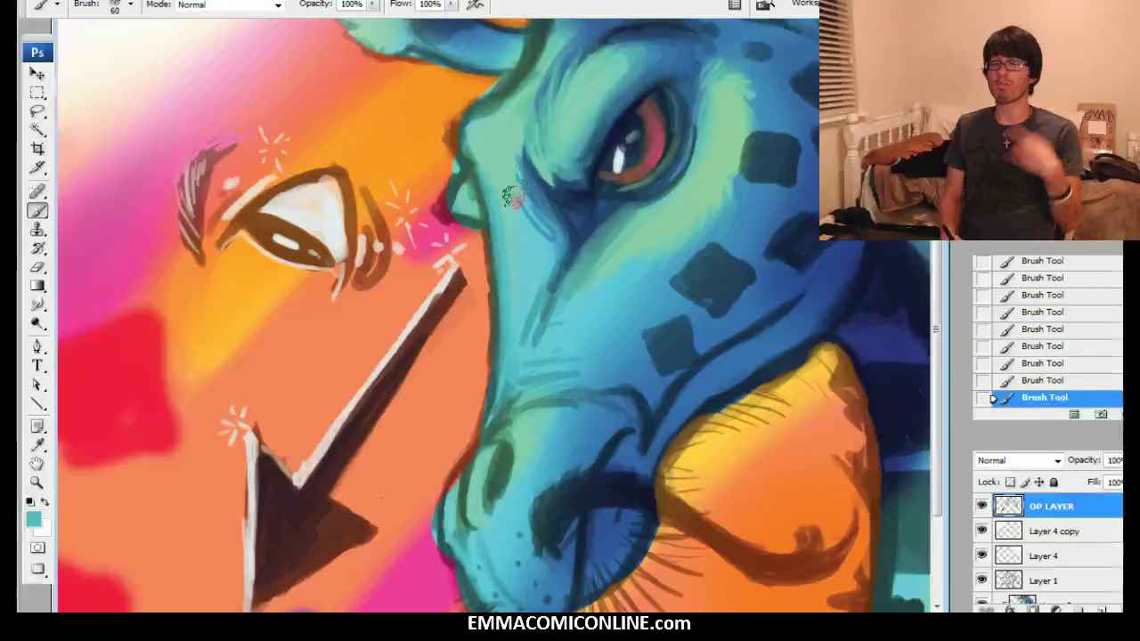
mouse_move(510, 196)
mouse_down()
mouse_move(383, 90)
mouse_move(89, 69)
mouse_up()
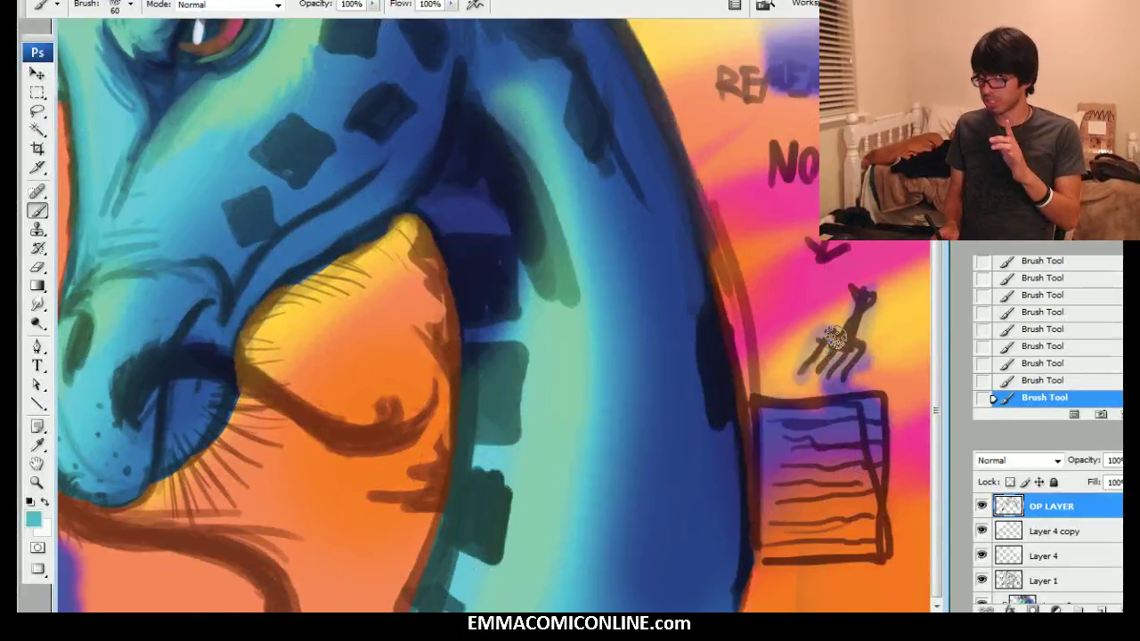
drag(445, 232, 692, 426)
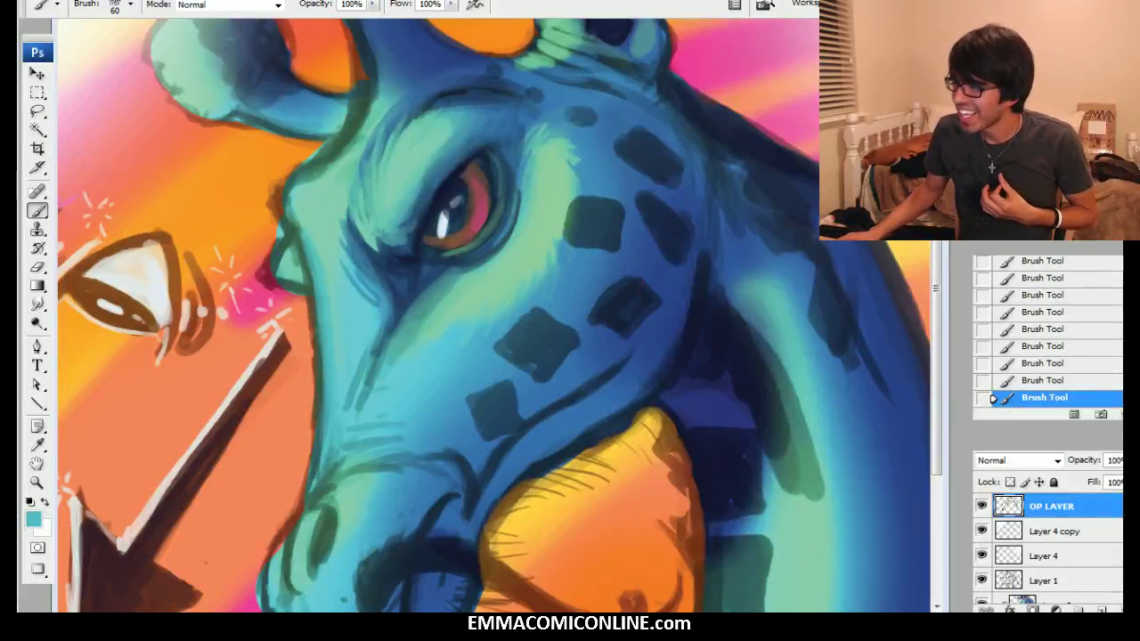
drag(494, 325, 516, 296)
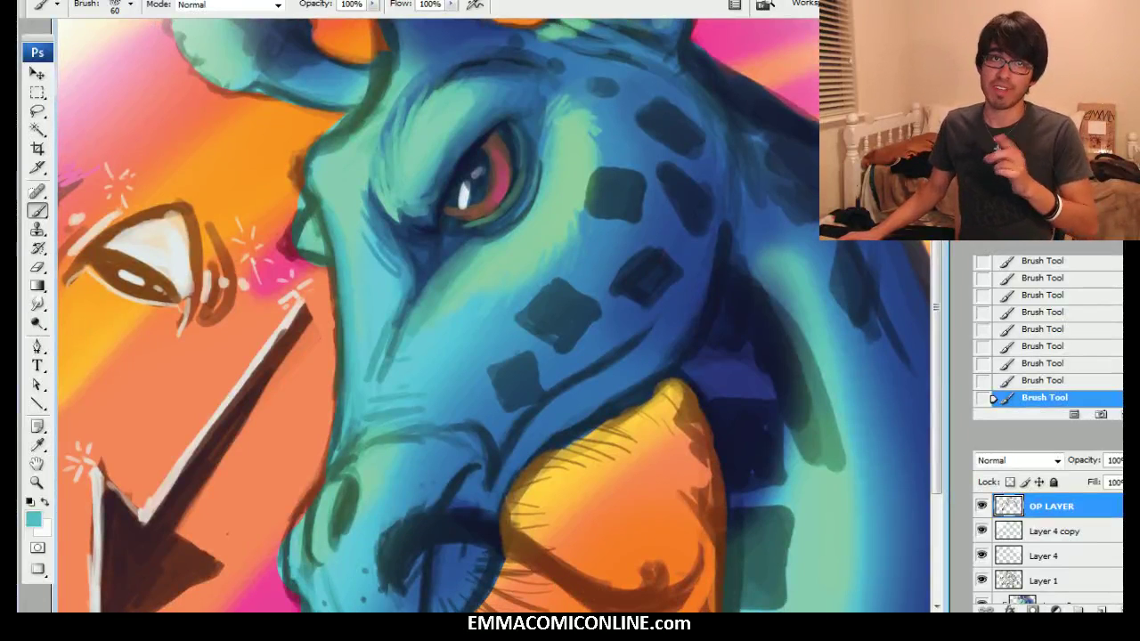
key(ctrl+minus)
drag(517, 303, 531, 297)
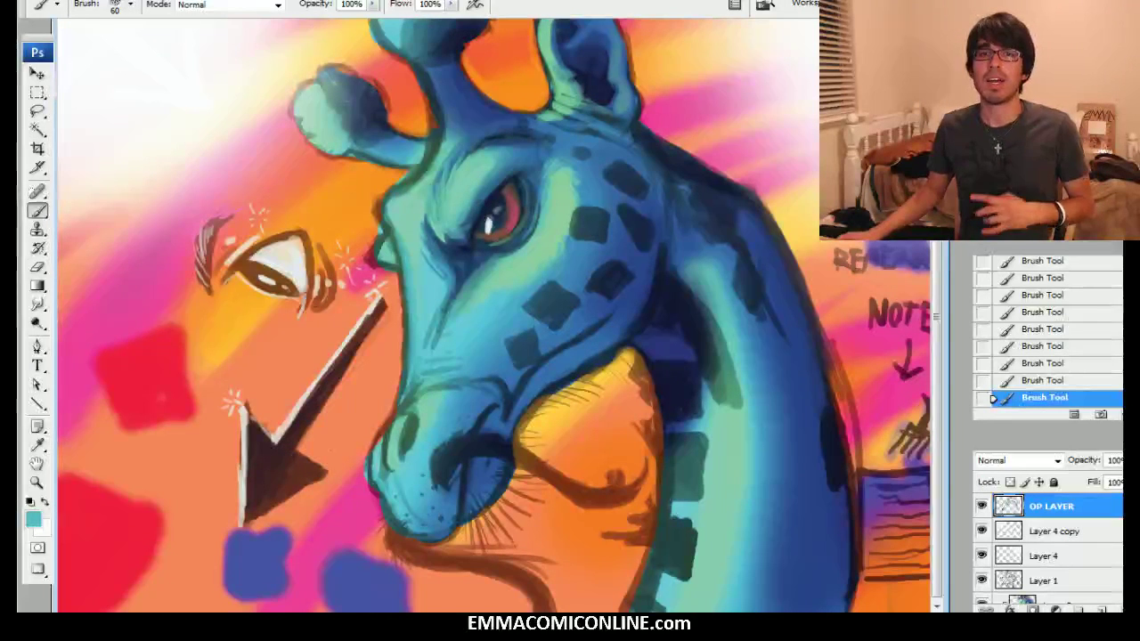
Paint over the upper brown moustache curl beside the giraffe's mouth in dark navy at brush size 70, adding wisps at its tip
alt+click(287, 488)
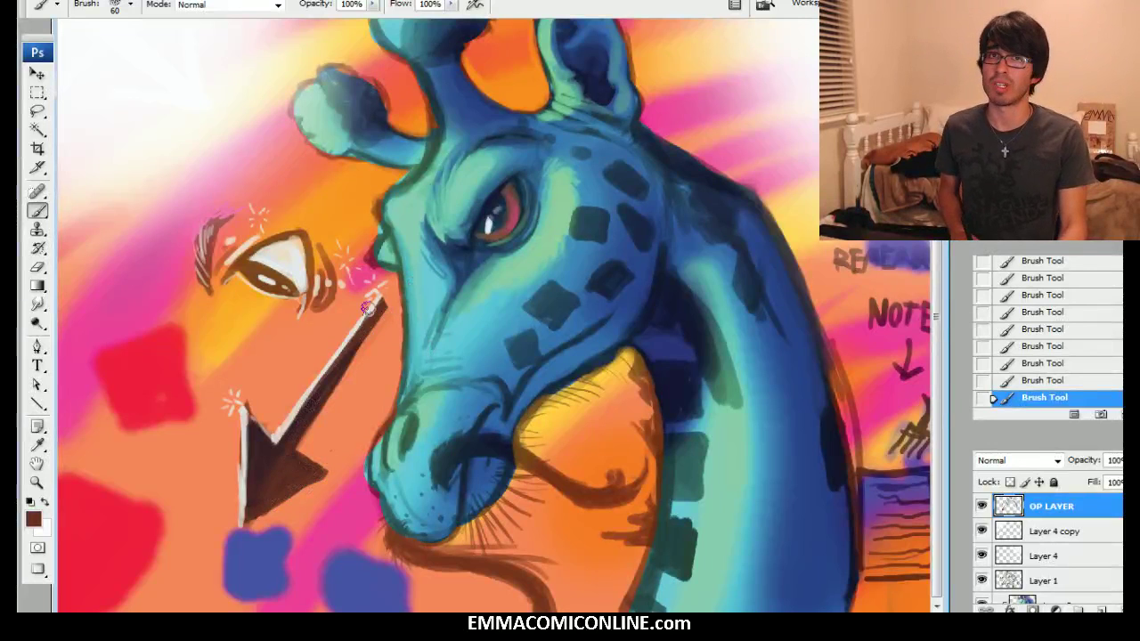
key(bracketleft)
key(bracketleft)
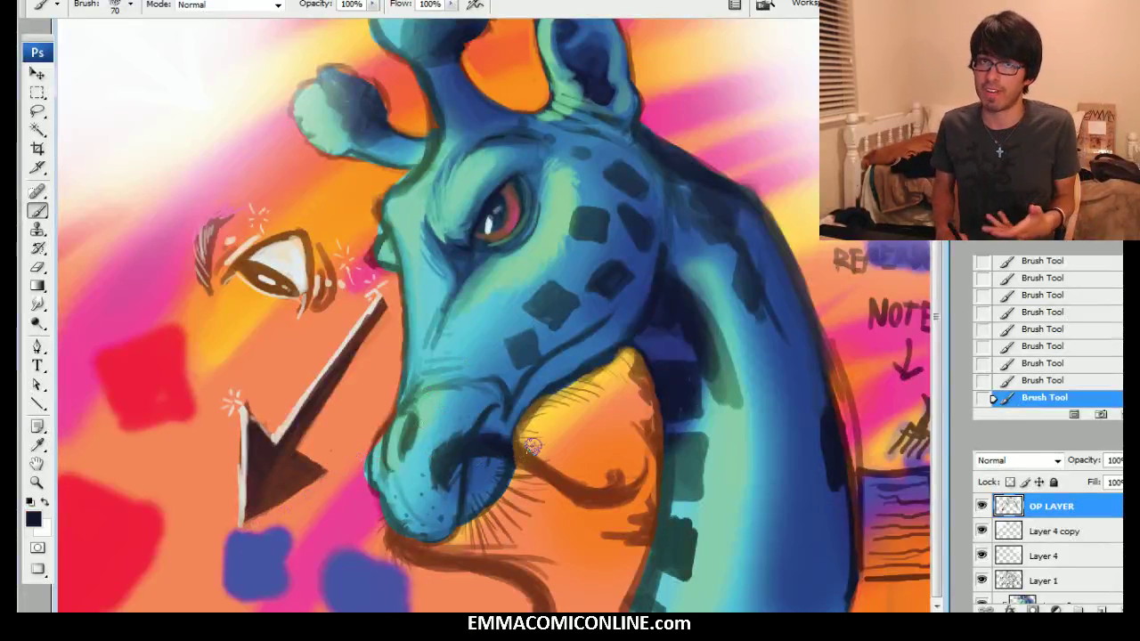
key(bracketleft)
mouse_move(517, 454)
mouse_down()
mouse_move(584, 500)
mouse_move(527, 467)
mouse_move(608, 499)
mouse_move(532, 466)
mouse_move(609, 478)
mouse_move(614, 460)
mouse_move(587, 490)
mouse_move(645, 463)
mouse_up()
key(bracketleft)
drag(588, 493, 614, 452)
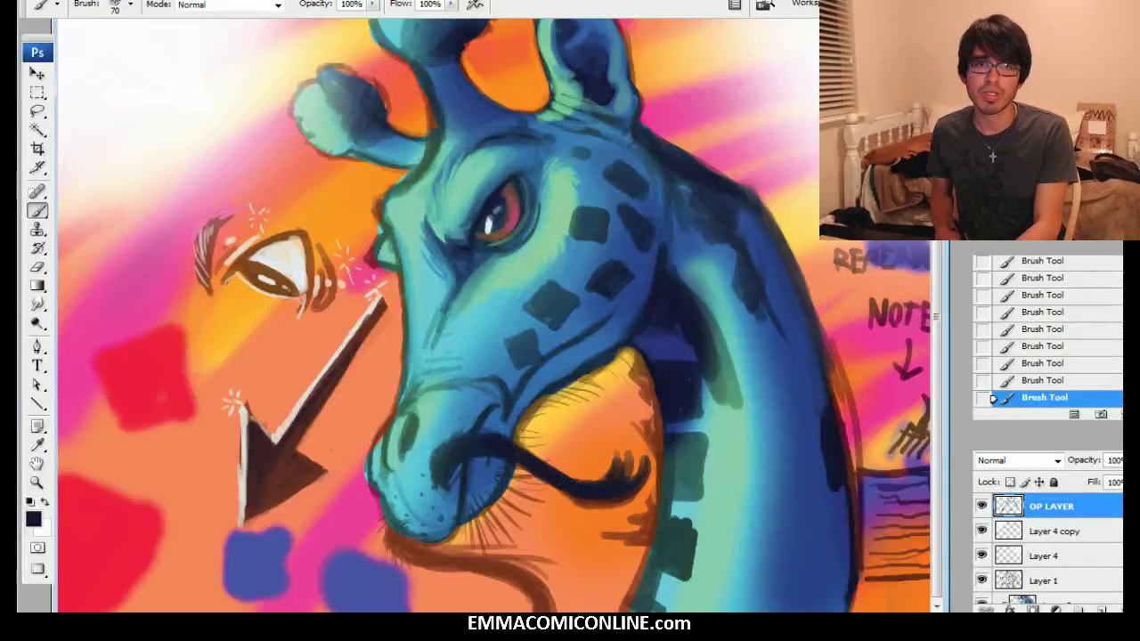
mouse_move(528, 463)
mouse_down()
mouse_move(579, 492)
mouse_move(557, 479)
mouse_up()
Cover the lower brown moustache curl under the giraffe's chin with dark navy at brush size 90
key(bracketright)
key(bracketright)
mouse_move(394, 532)
mouse_down()
mouse_move(509, 577)
mouse_move(450, 561)
mouse_move(406, 531)
mouse_move(395, 542)
mouse_move(471, 535)
mouse_up()
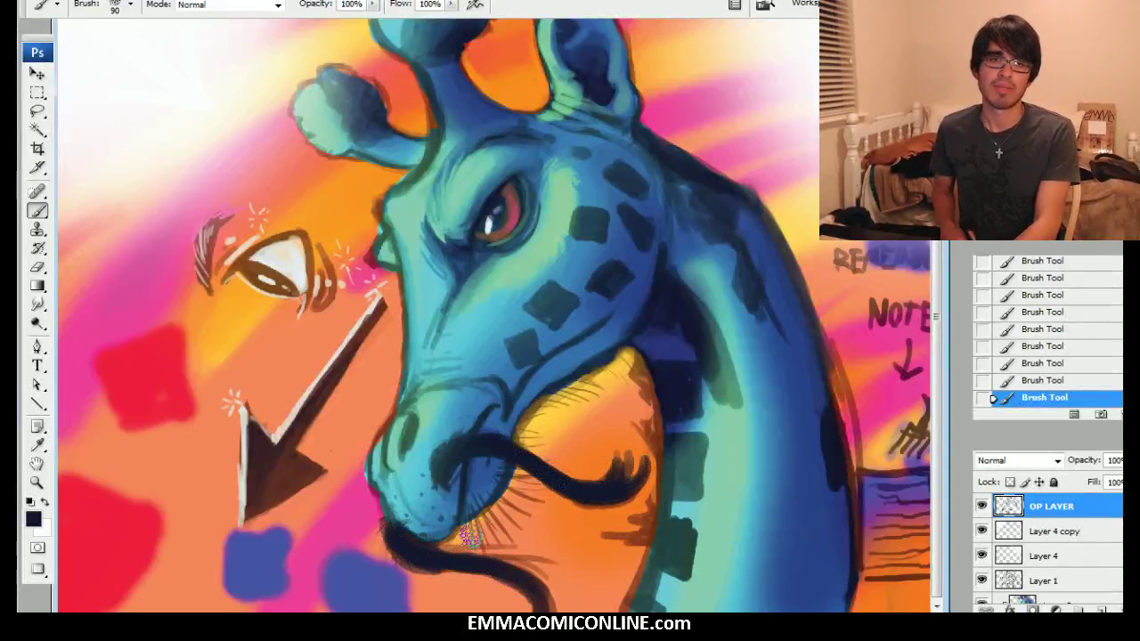
Set the foreground colour to grey-brown 62554e and paint thin highlights on both dark moustache curls with a small brush
click(36, 519)
drag(643, 490, 629, 428)
mouse_move(860, 317)
mouse_down()
mouse_move(863, 538)
mouse_move(859, 507)
mouse_up()
mouse_move(686, 416)
mouse_down()
mouse_move(660, 408)
mouse_move(653, 426)
mouse_up()
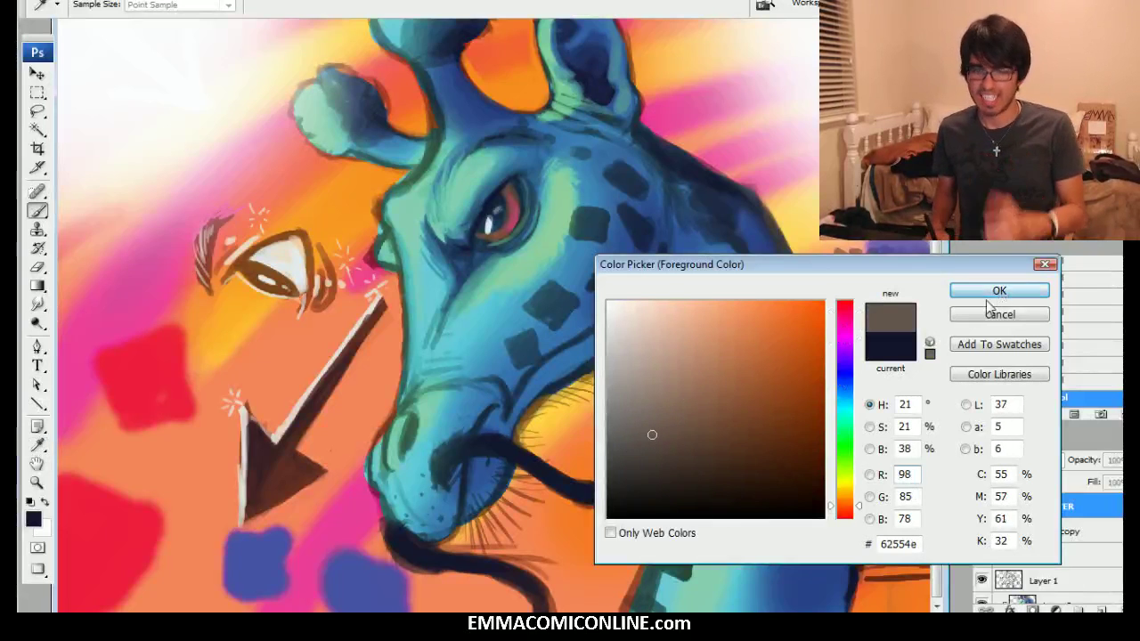
key(Return)
key(bracketleft)
key(bracketleft)
key(bracketleft)
key(bracketleft)
key(bracketleft)
key(bracketleft)
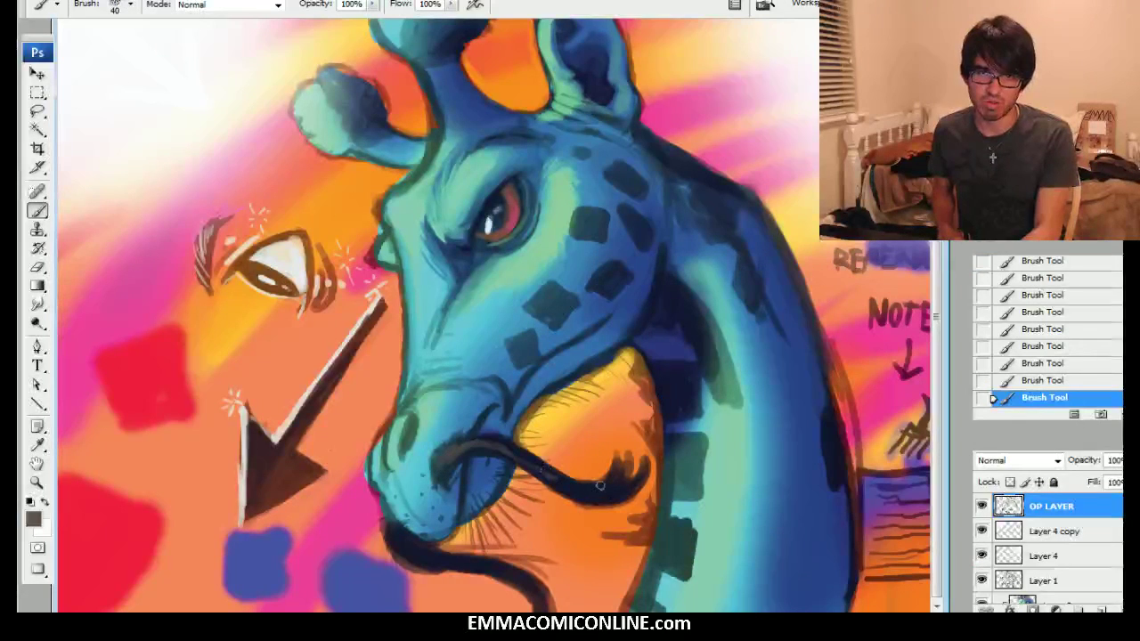
key(bracketleft)
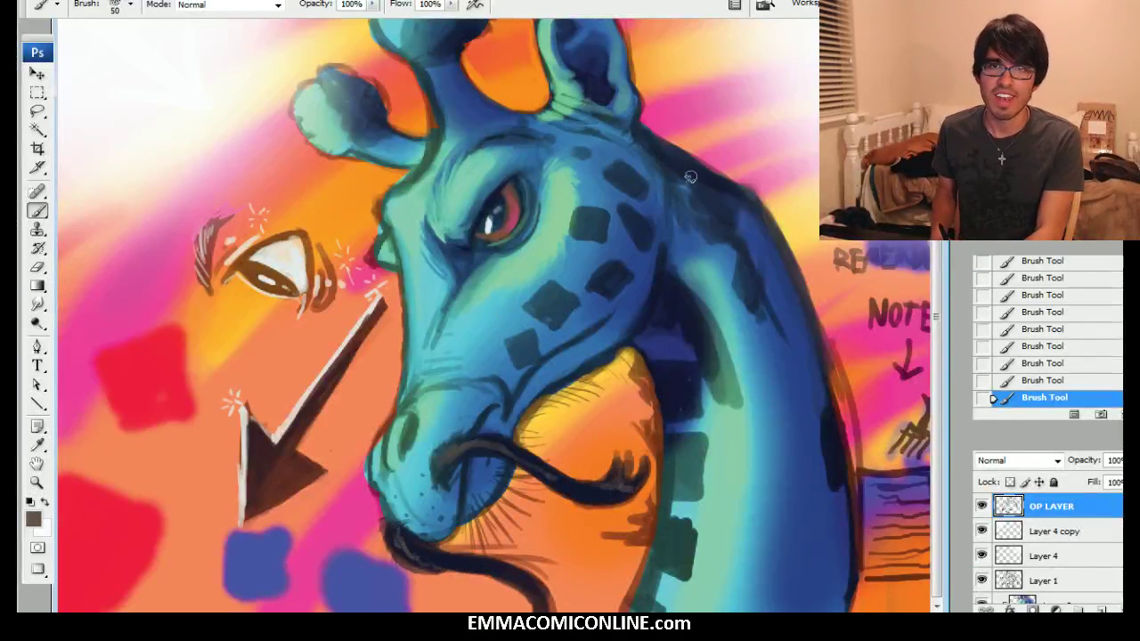
Paint grey-brown reflected light down the back edge of the giraffe's neck, enlarging the brush from 80 to 125
key(bracketright)
key(bracketright)
key(bracketright)
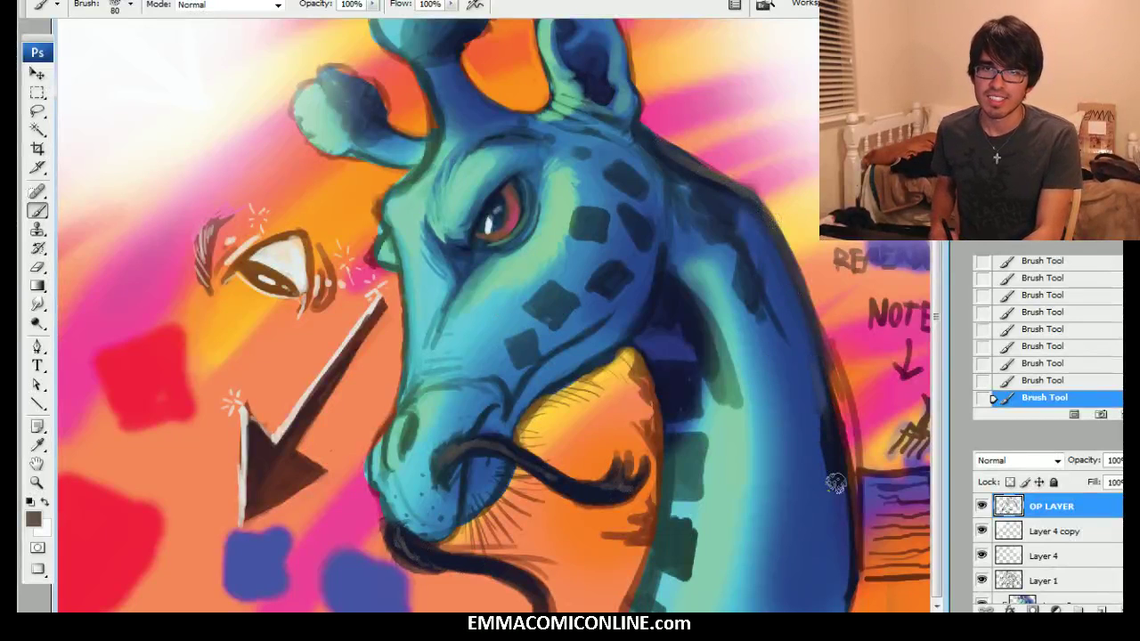
mouse_move(840, 499)
mouse_down()
mouse_move(771, 246)
mouse_move(808, 360)
mouse_up()
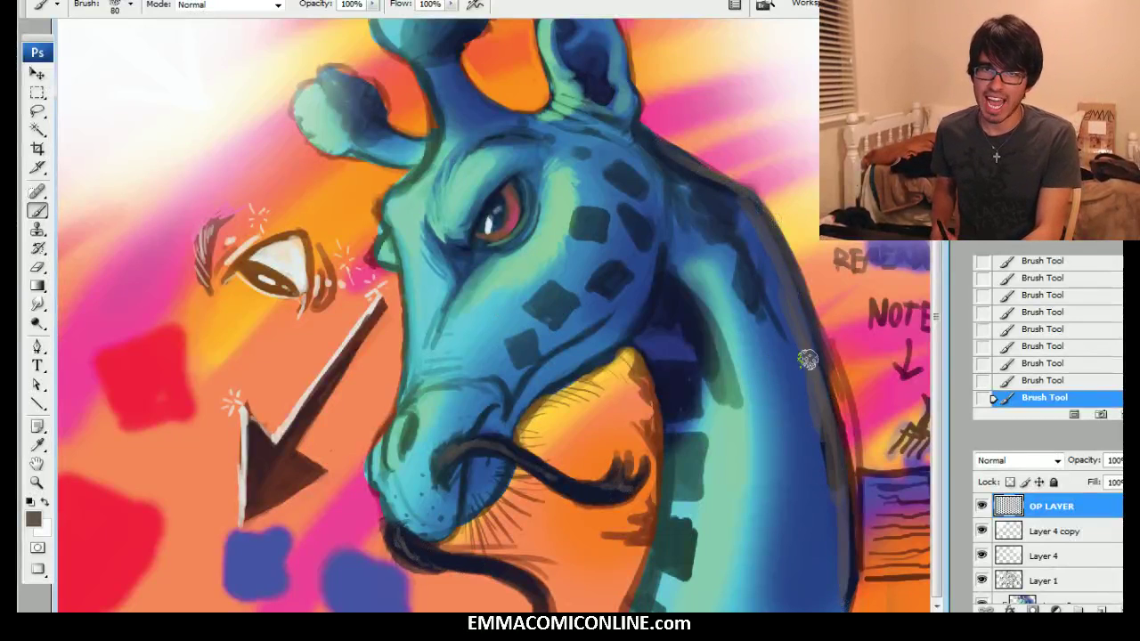
key(bracketright)
key(bracketright)
key(bracketright)
mouse_move(789, 301)
mouse_down()
mouse_move(820, 598)
mouse_move(796, 354)
mouse_up()
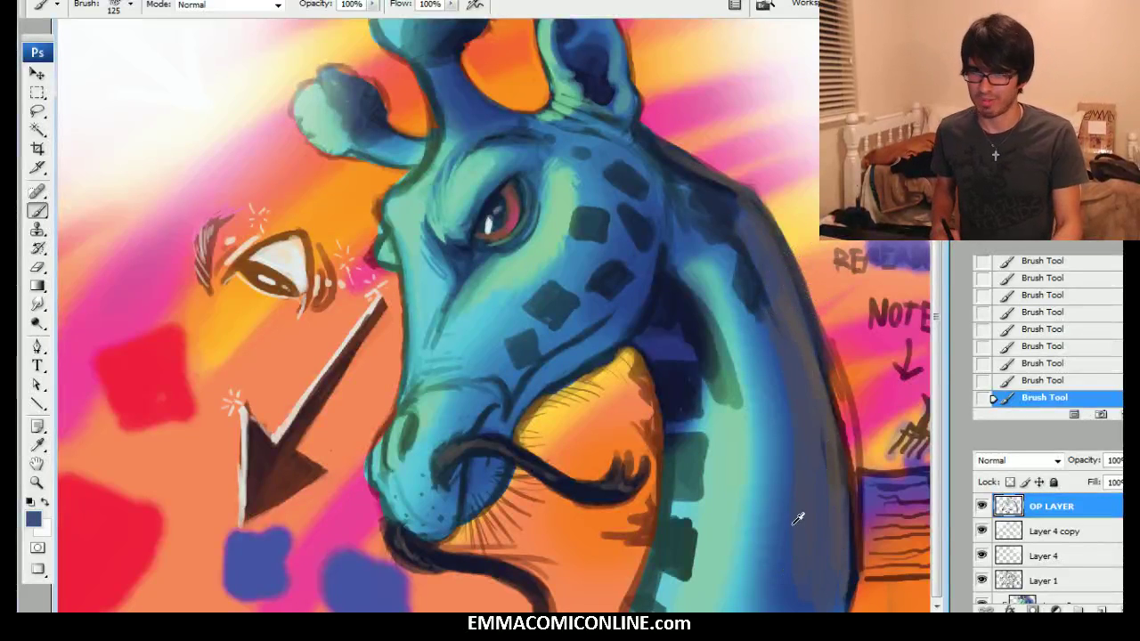
Blend a sampled blue up the back of the neck with a soft round brush at size 400
right_click(759, 490)
double_click(814, 578)
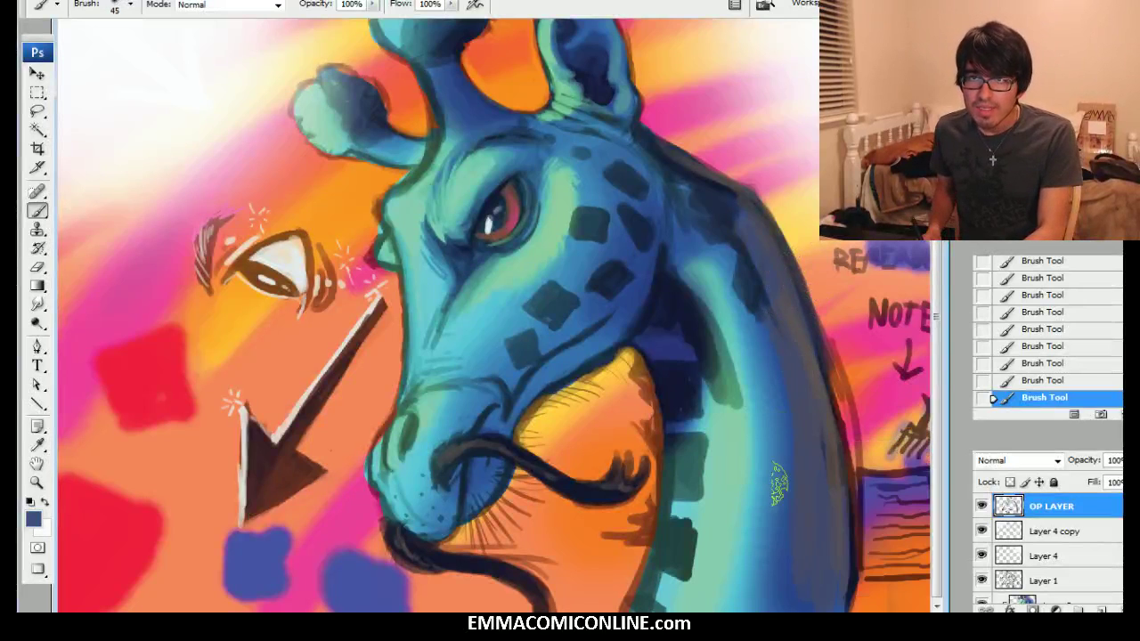
key(bracketright)
key(bracketright)
key(bracketright)
key(bracketright)
key(bracketright)
key(bracketright)
key(bracketright)
key(bracketright)
key(bracketright)
key(bracketright)
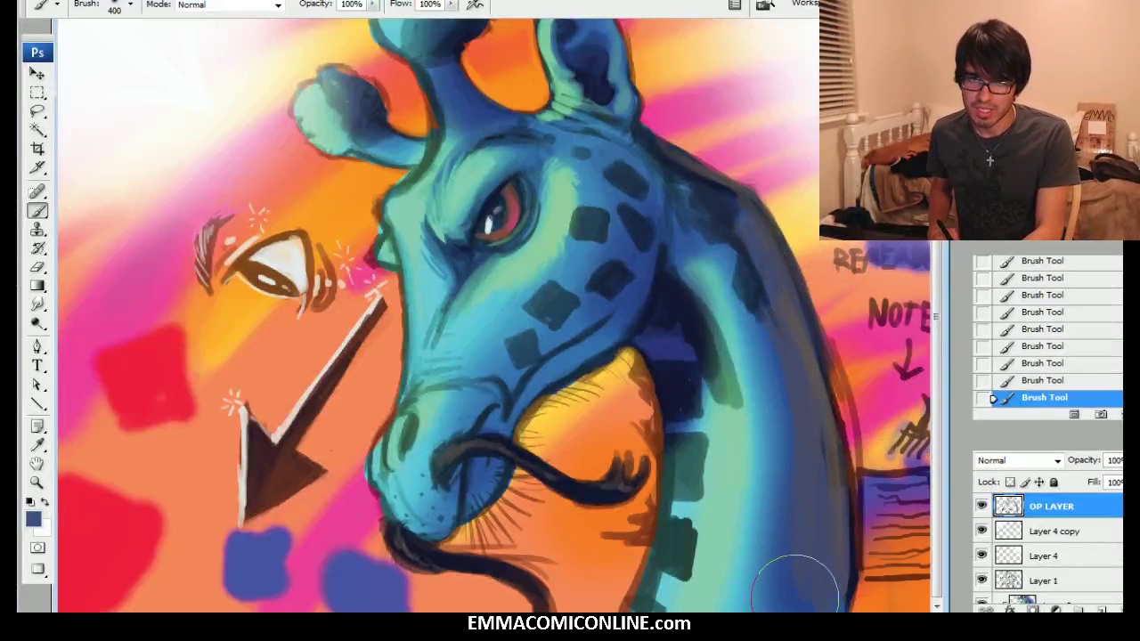
mouse_move(800, 559)
mouse_down()
mouse_move(799, 454)
mouse_move(764, 287)
mouse_move(735, 247)
mouse_move(725, 201)
mouse_up()
Soften the neck spots and nape with a sampled dark grey-violet, reducing the brush to size 150
alt+click(758, 253)
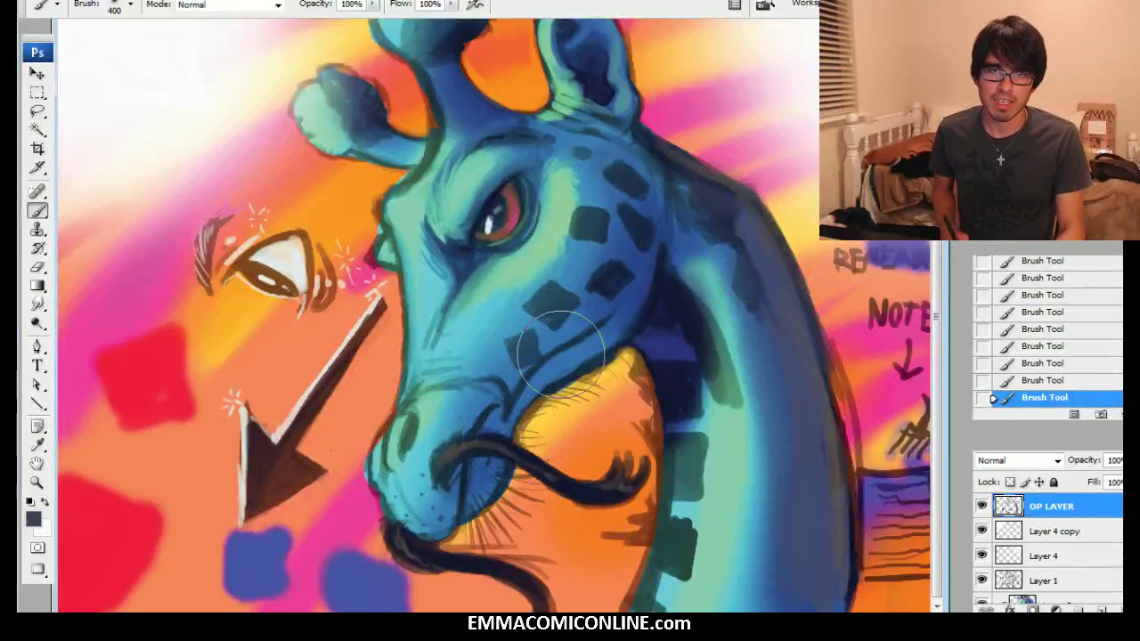
key(bracketleft)
key(bracketleft)
key(bracketleft)
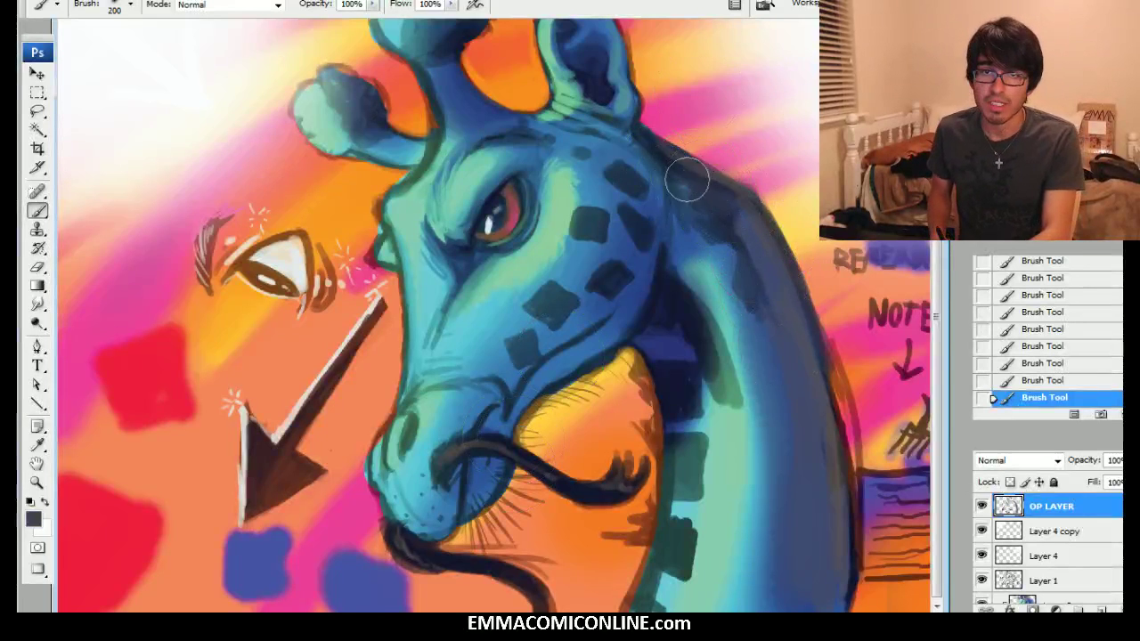
key(bracketleft)
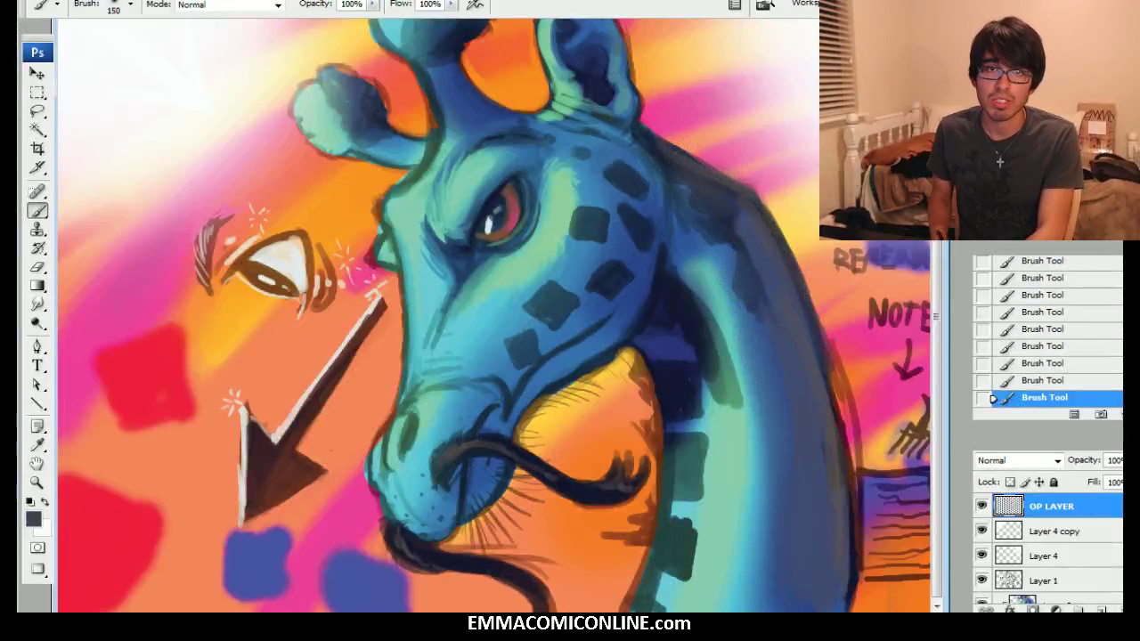
Set the foreground colour to light grey-violet 86808c and paint a rim light along the neck's back edge and nape
click(40, 520)
click(624, 399)
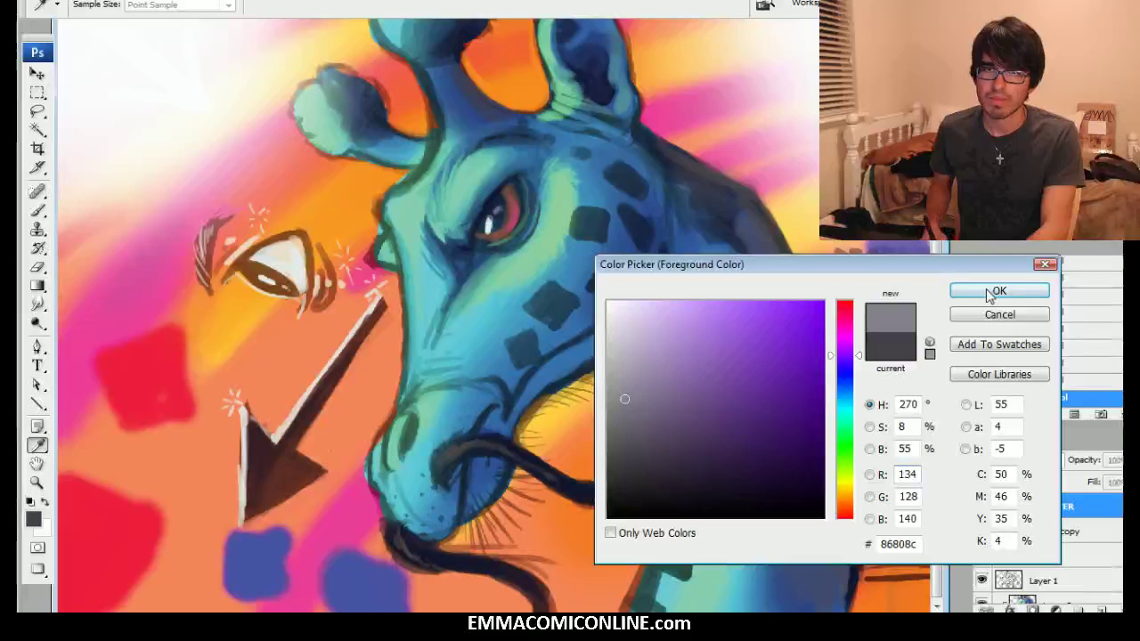
click(992, 294)
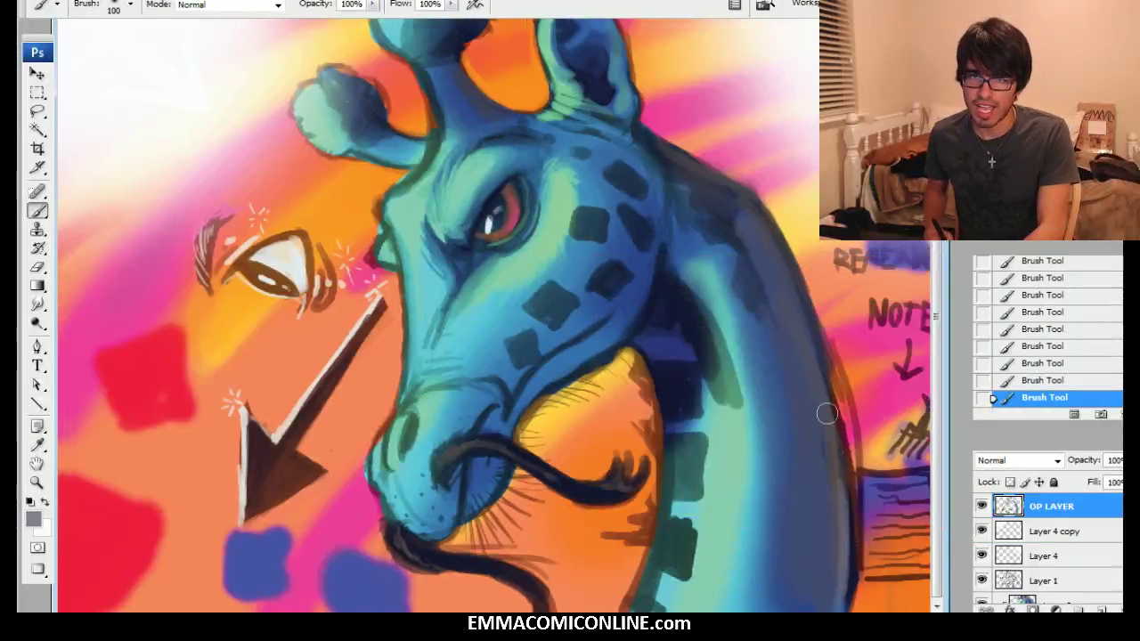
drag(841, 591, 832, 402)
drag(840, 509, 826, 393)
key(bracketright)
key(bracketright)
drag(836, 456, 801, 296)
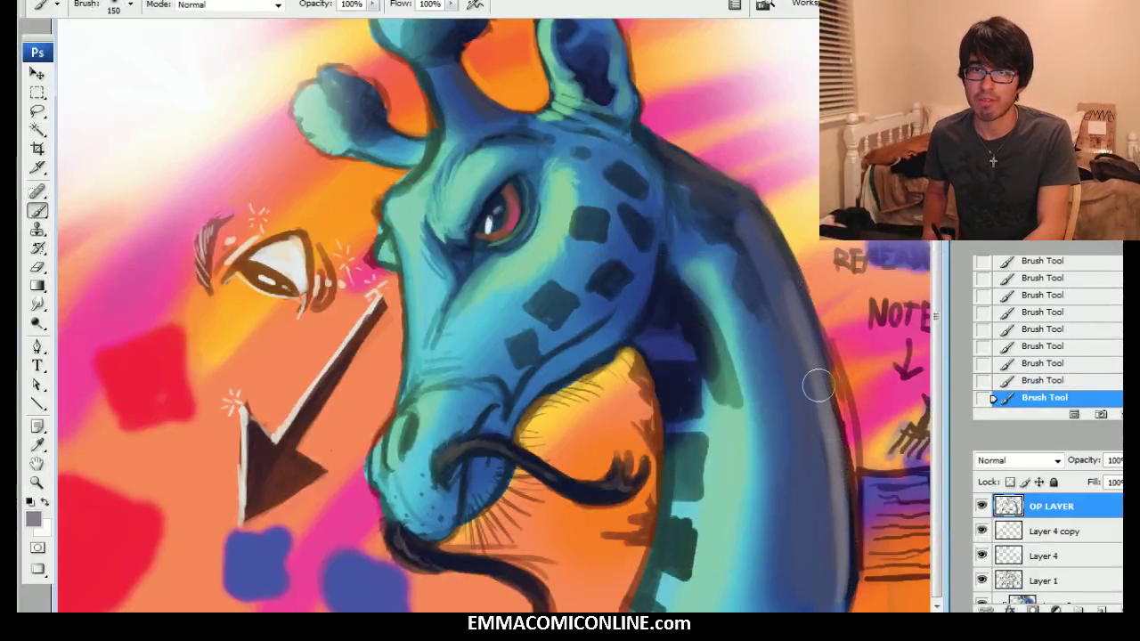
drag(820, 386, 752, 205)
key(bracketleft)
key(bracketleft)
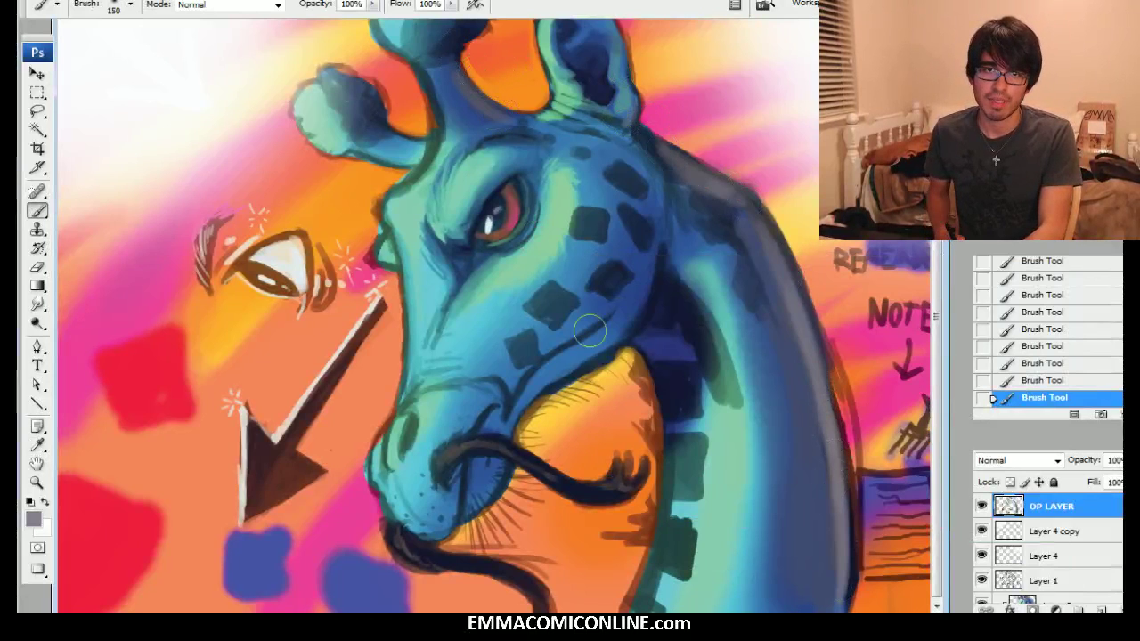
Paint grey-violet reflected light along the giraffe's jawline and the lower cheek above it
key(bracketright)
key(bracketright)
key(bracketright)
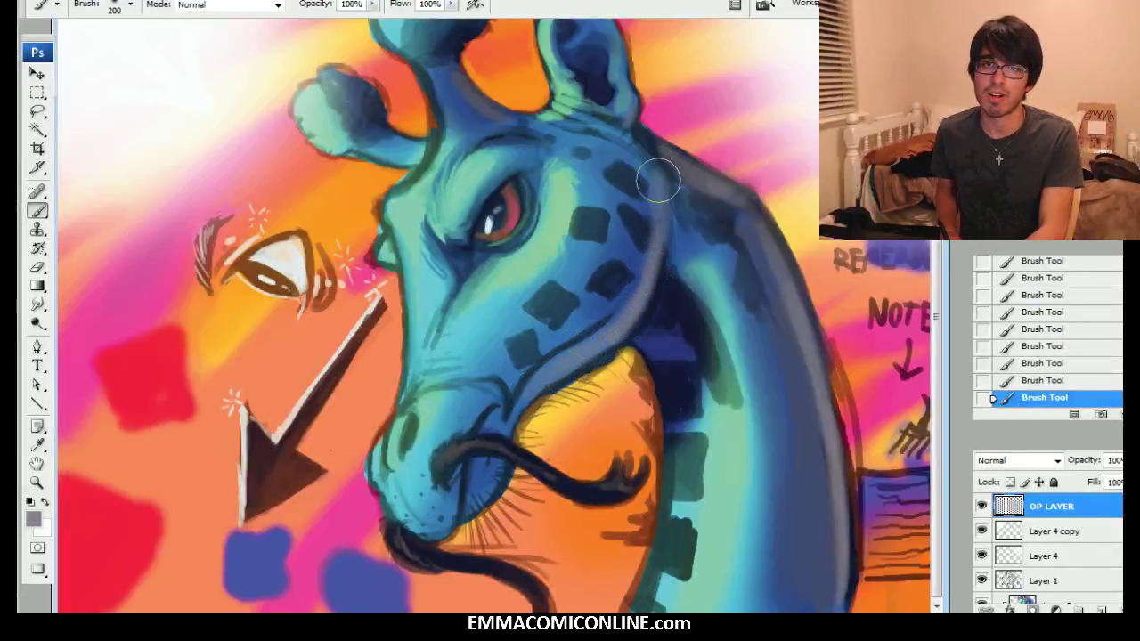
drag(550, 336, 631, 270)
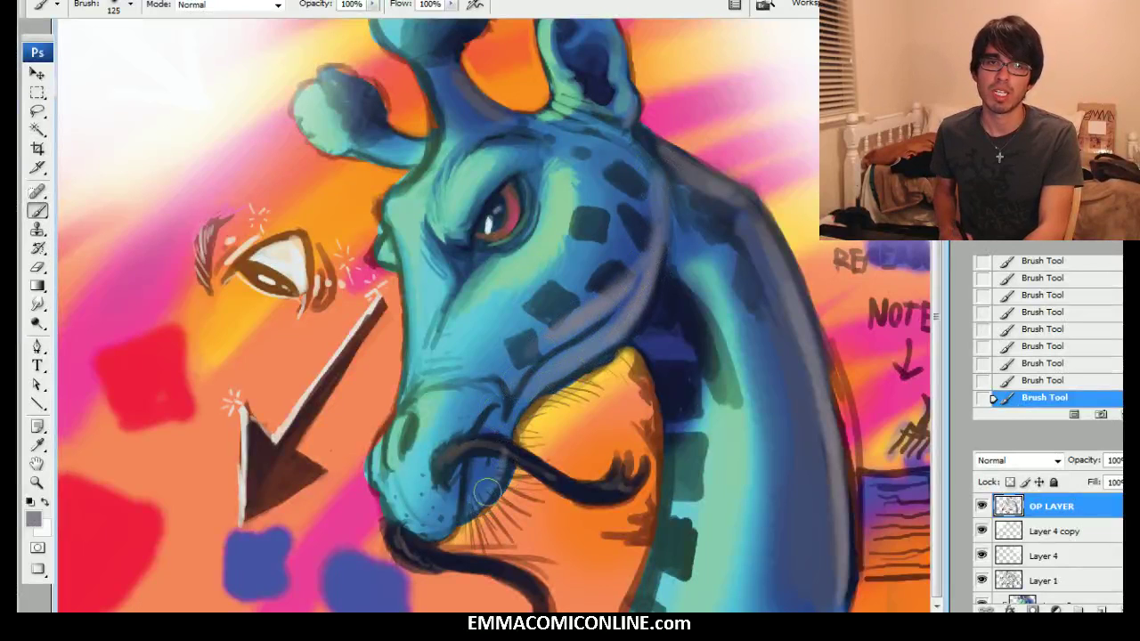
Blend sampled blue over the rear cheek at brush size 250 and along the jaw crease at size 150
key(bracketright)
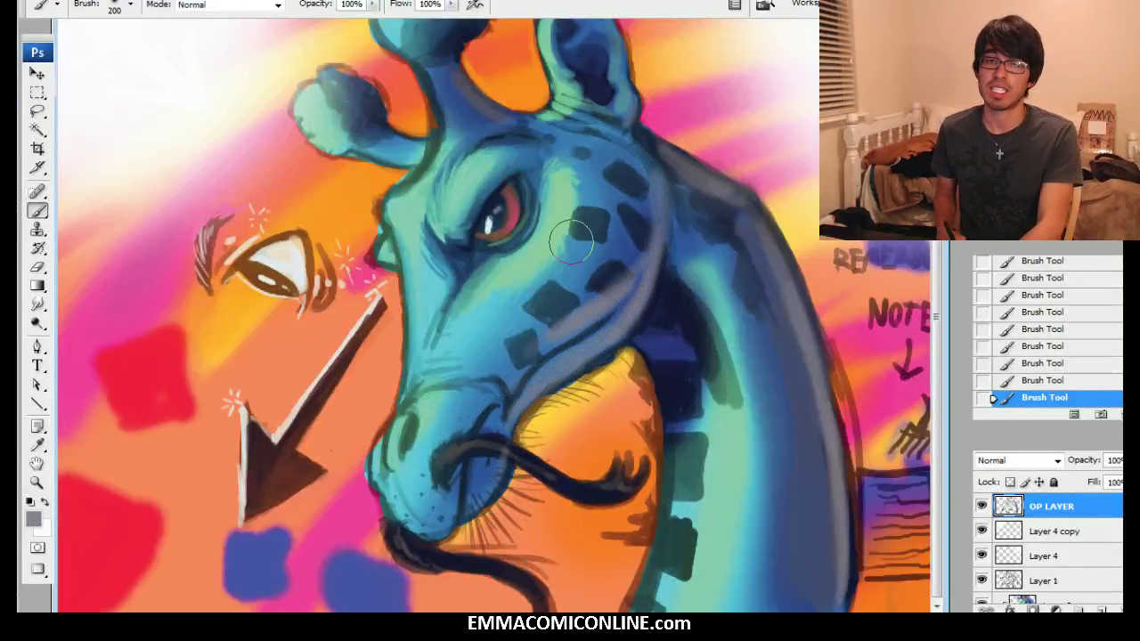
key(bracketright)
alt+click(628, 271)
mouse_move(611, 280)
mouse_down()
mouse_move(644, 216)
mouse_move(639, 151)
mouse_up()
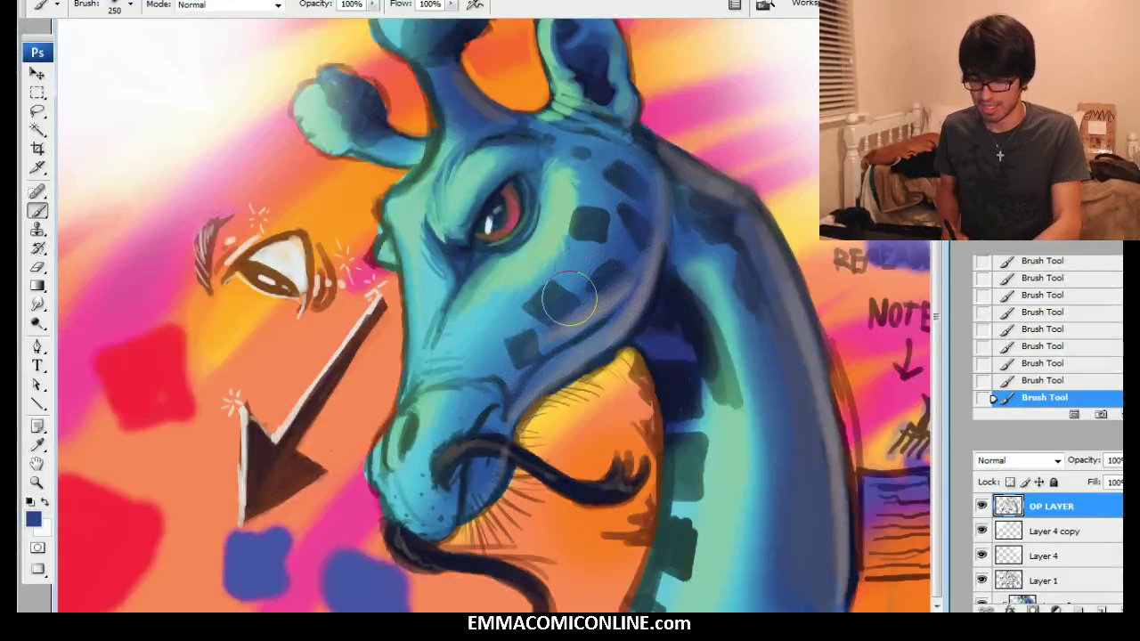
key(bracketleft)
key(bracketleft)
drag(541, 367, 639, 285)
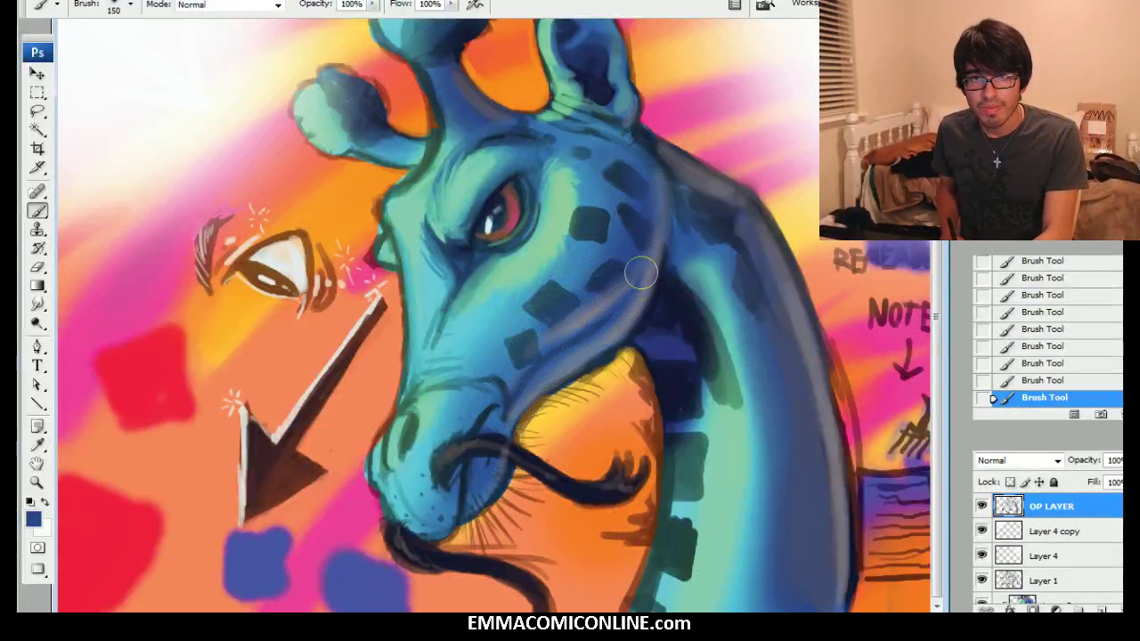
Darken the jaw's rear edge and the neck area behind it with sampled dark blue tones at brush size 150
alt+click(640, 271)
mouse_move(635, 271)
mouse_down()
mouse_move(551, 335)
mouse_move(653, 231)
mouse_up()
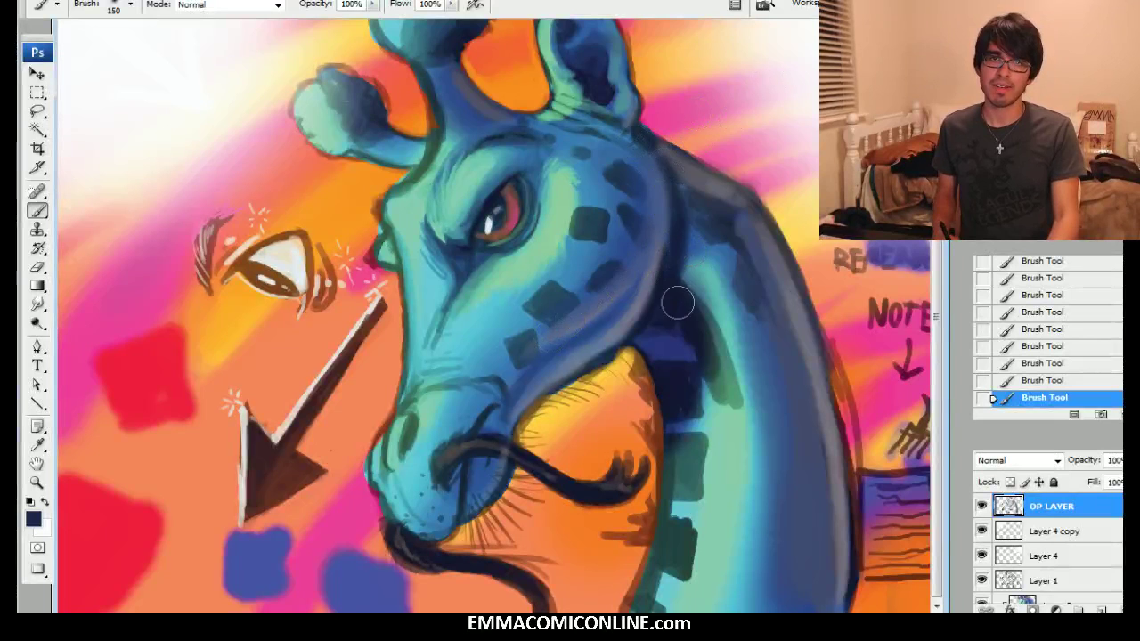
drag(677, 303, 692, 236)
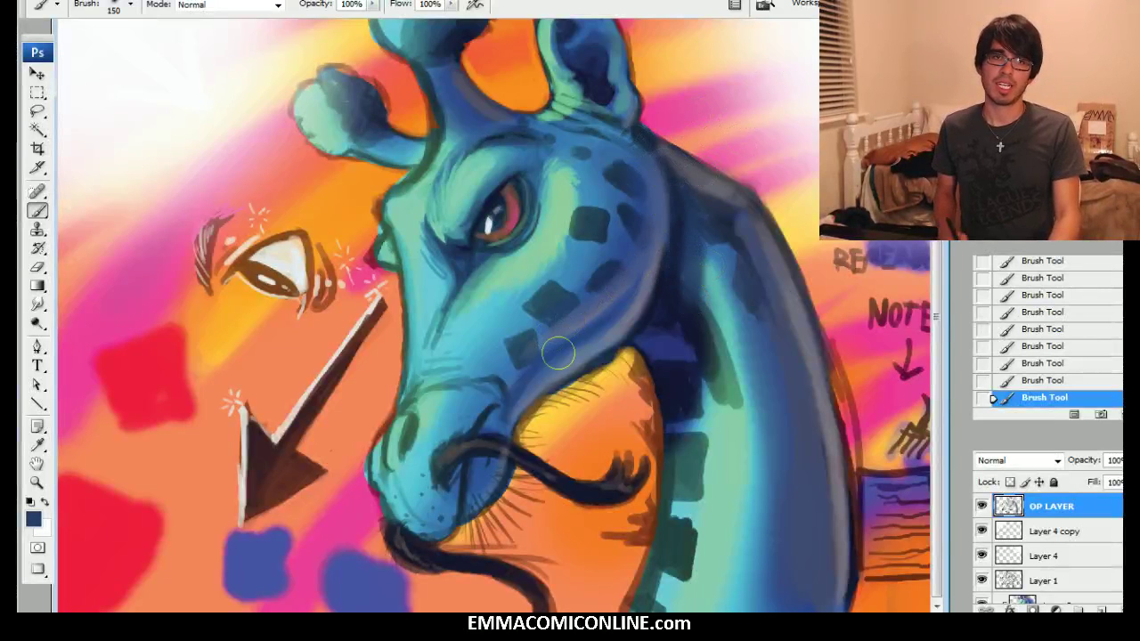
Pick a dark green foreground colour and shade the upper neck behind the jaw, enlarging the brush to size 250
click(33, 518)
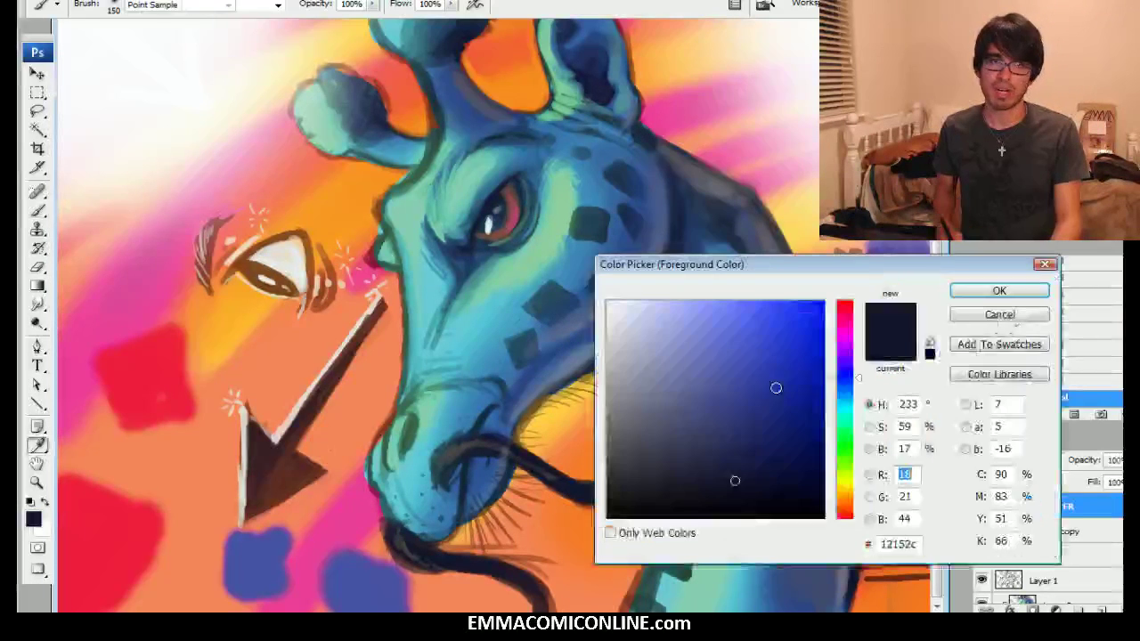
click(851, 322)
click(677, 483)
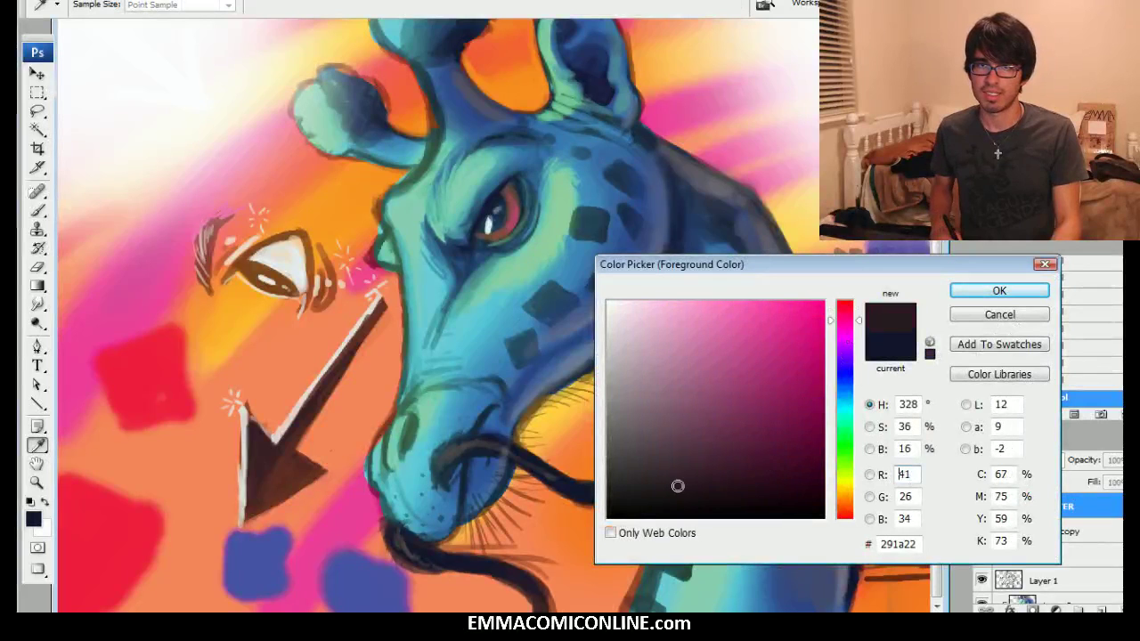
click(857, 462)
drag(728, 474, 702, 443)
click(988, 293)
key(bracketleft)
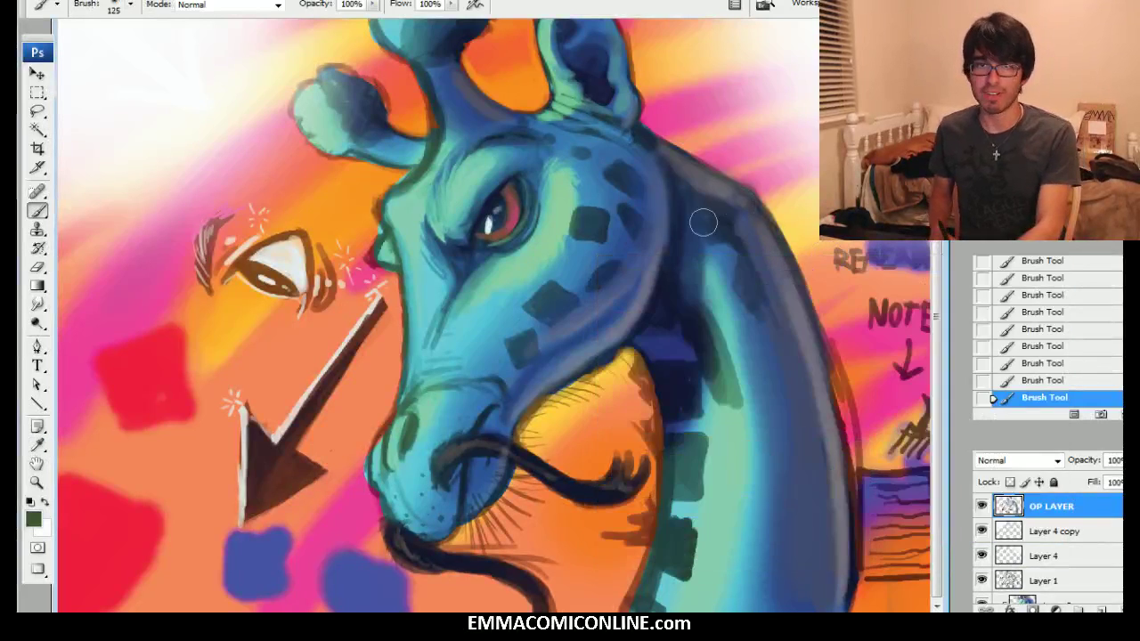
key(bracketright)
key(bracketright)
key(bracketright)
key(bracketright)
key(bracketright)
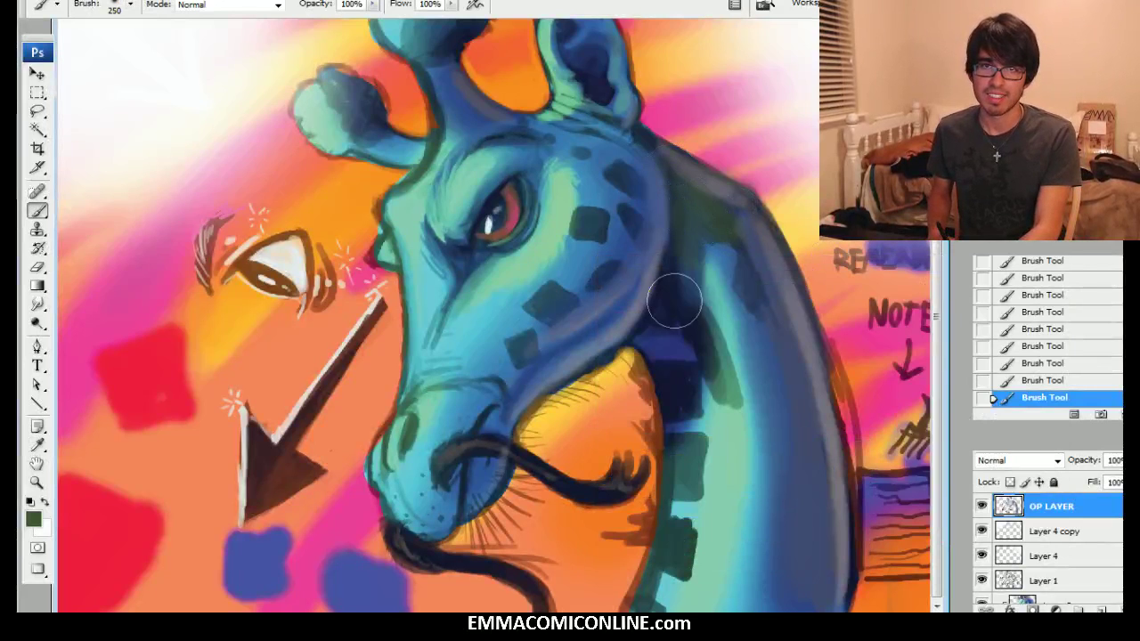
Tint the moustache with dark green at brush size 200, then step back two strokes in the history
click(636, 180)
key(bracketright)
key(bracketright)
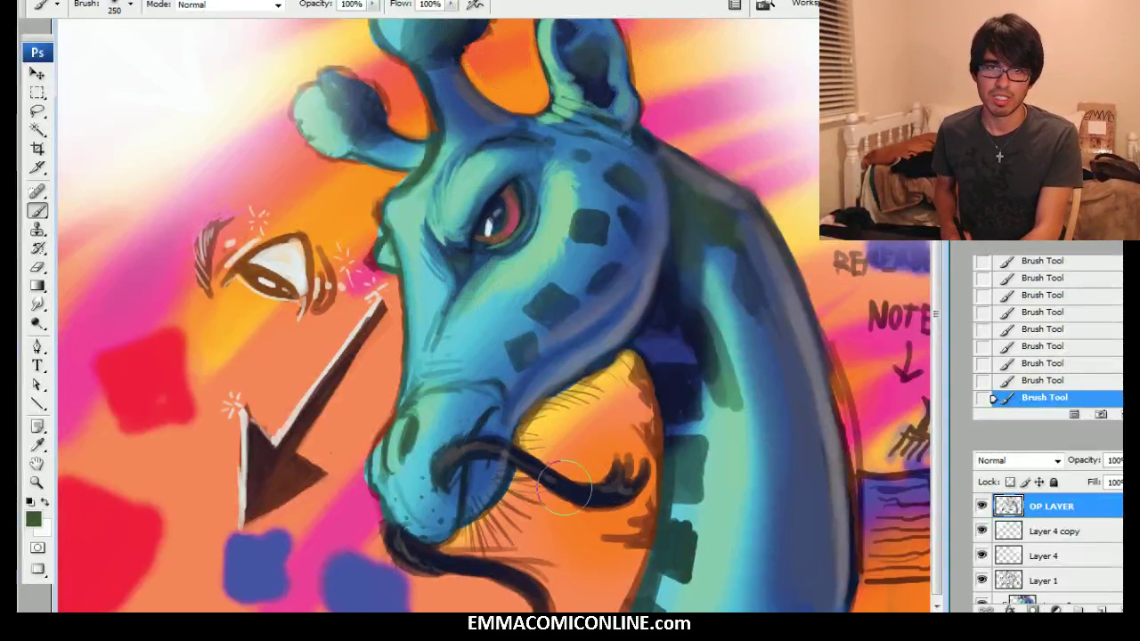
key(bracketleft)
drag(469, 572, 545, 589)
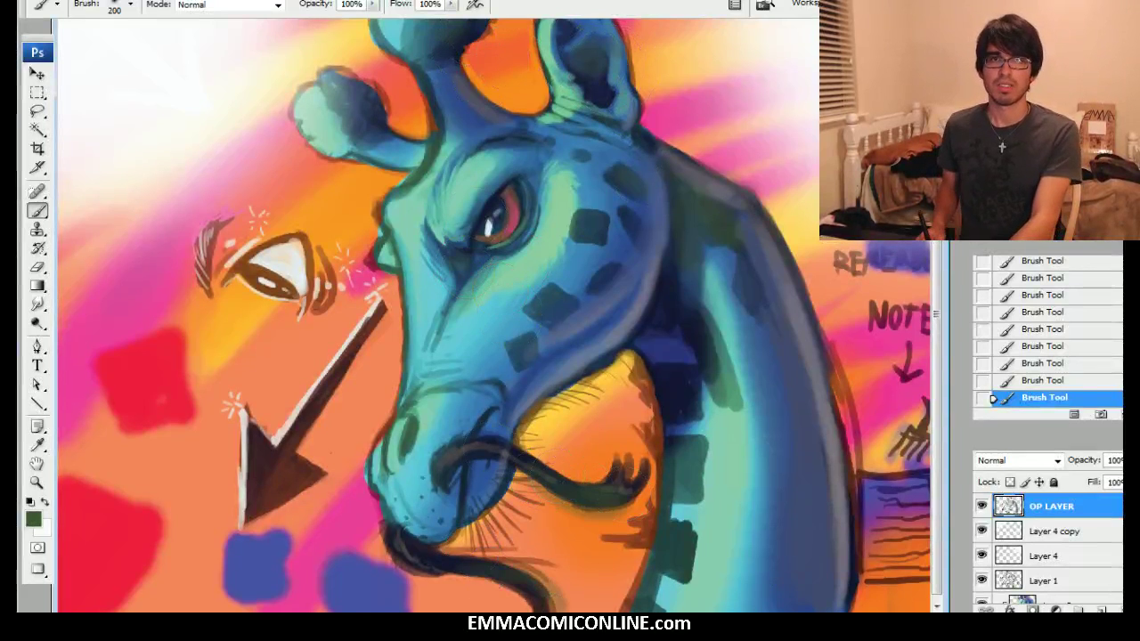
click(1050, 363)
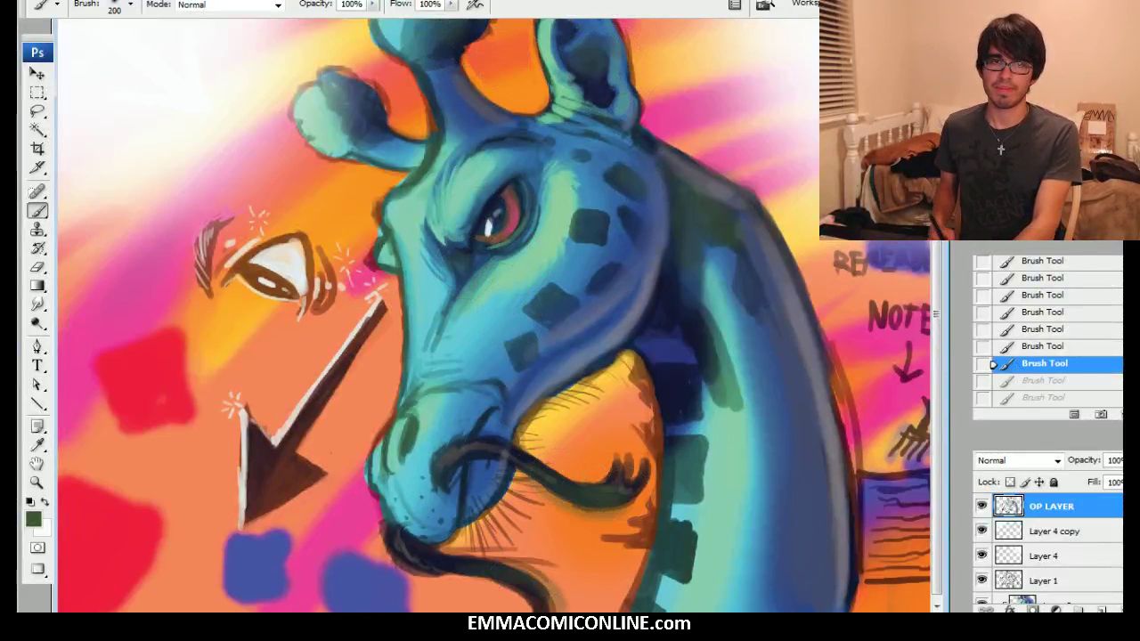
Switch to a textured brush preset, clean the background beside the moustache with sampled orange at size 35, and sample the moustache's dark brown
right_click(584, 472)
click(664, 559)
click(858, 410)
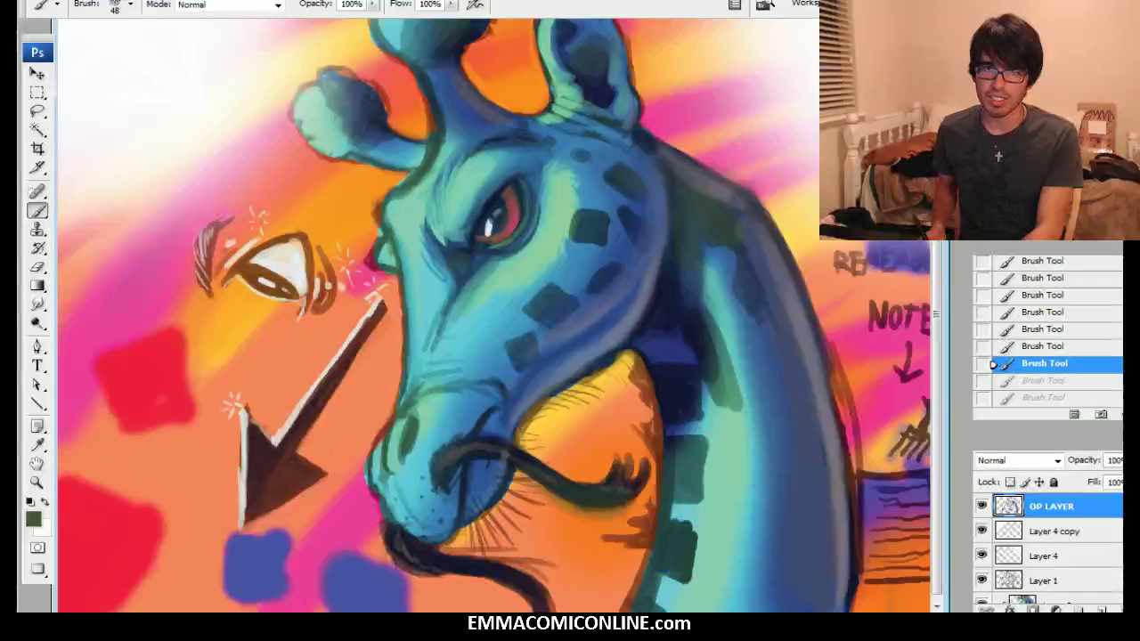
alt+click(577, 527)
key(bracketleft)
key(bracketleft)
key(bracketleft)
mouse_move(608, 517)
mouse_down()
mouse_move(547, 498)
mouse_move(622, 513)
mouse_move(588, 515)
mouse_move(643, 500)
mouse_up()
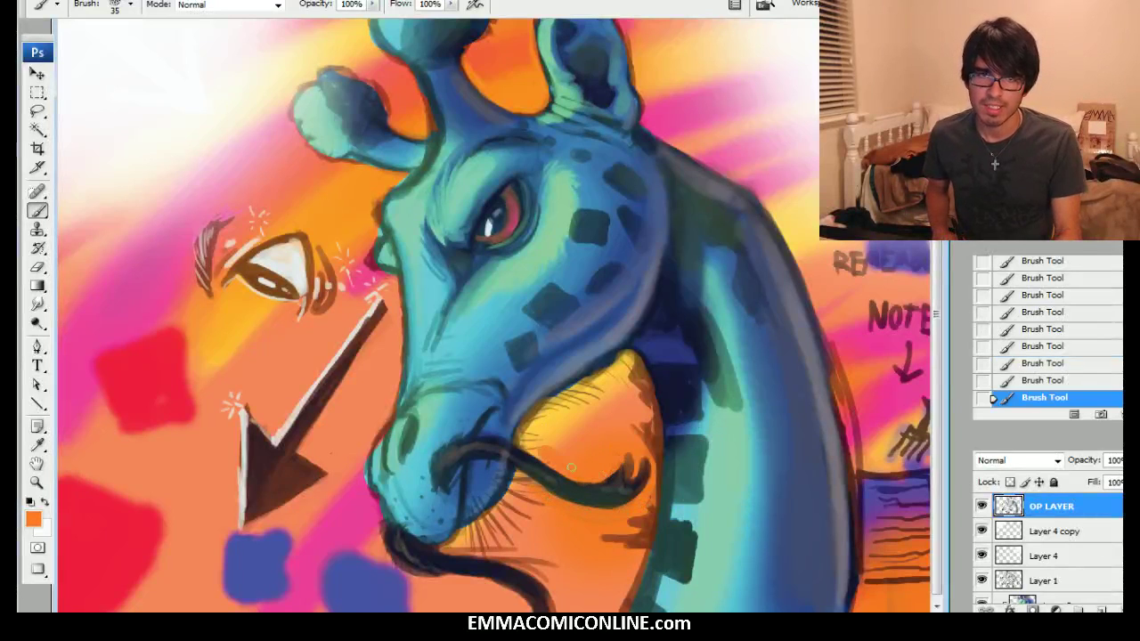
alt+click(537, 602)
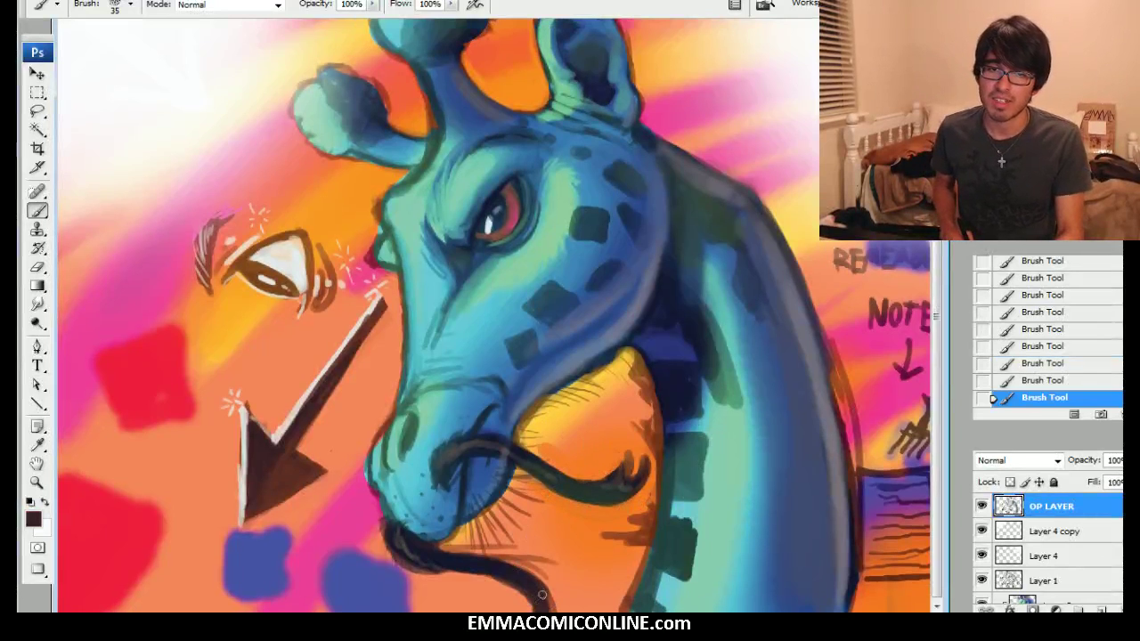
scroll(601, 506, left, 1)
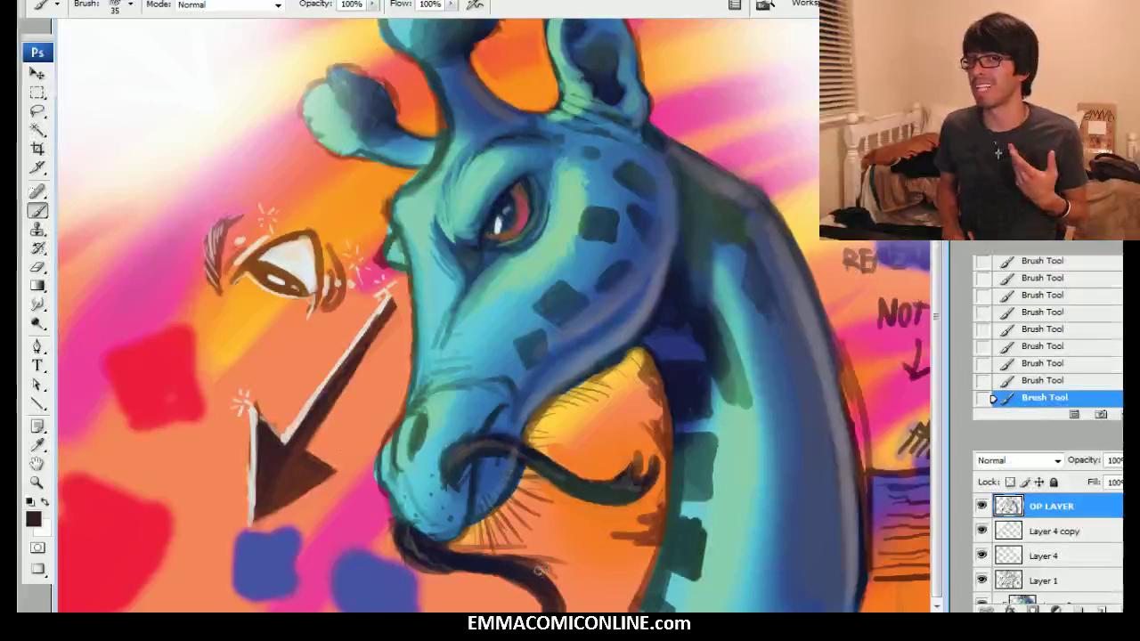
Darken the nape outline and the crease behind the head with sampled dark navy at brush size 35
alt+click(468, 526)
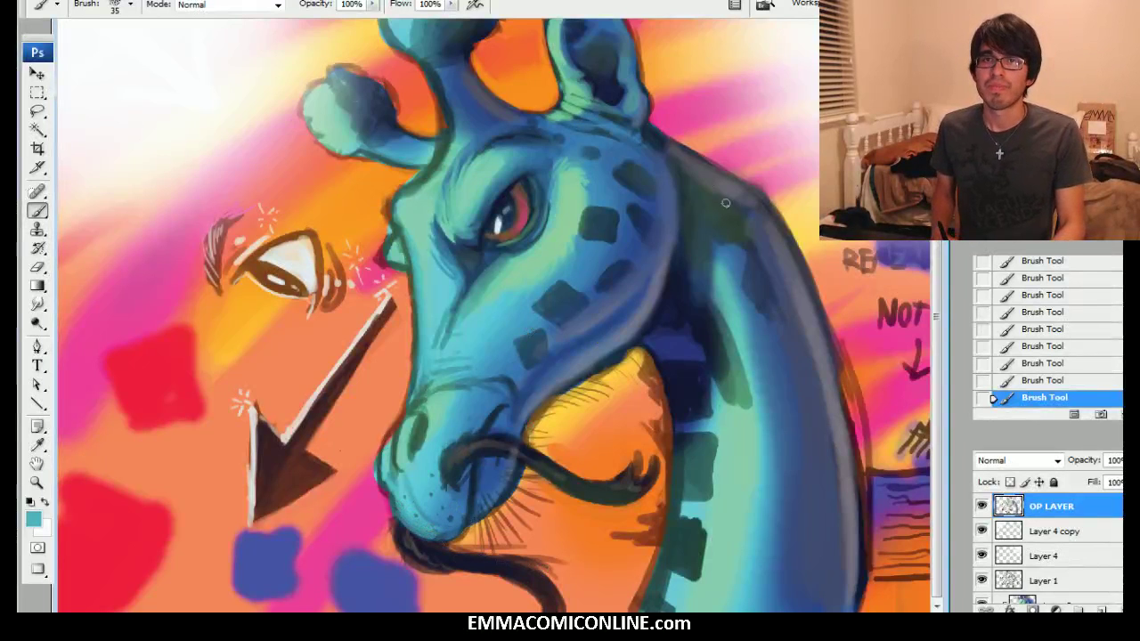
mouse_move(687, 142)
mouse_down()
mouse_move(763, 187)
mouse_move(701, 150)
mouse_move(705, 163)
mouse_move(688, 139)
mouse_move(667, 155)
mouse_move(652, 132)
mouse_move(734, 181)
mouse_move(670, 160)
mouse_up()
alt+click(670, 150)
mouse_move(674, 164)
mouse_down()
mouse_move(703, 216)
mouse_move(692, 261)
mouse_up()
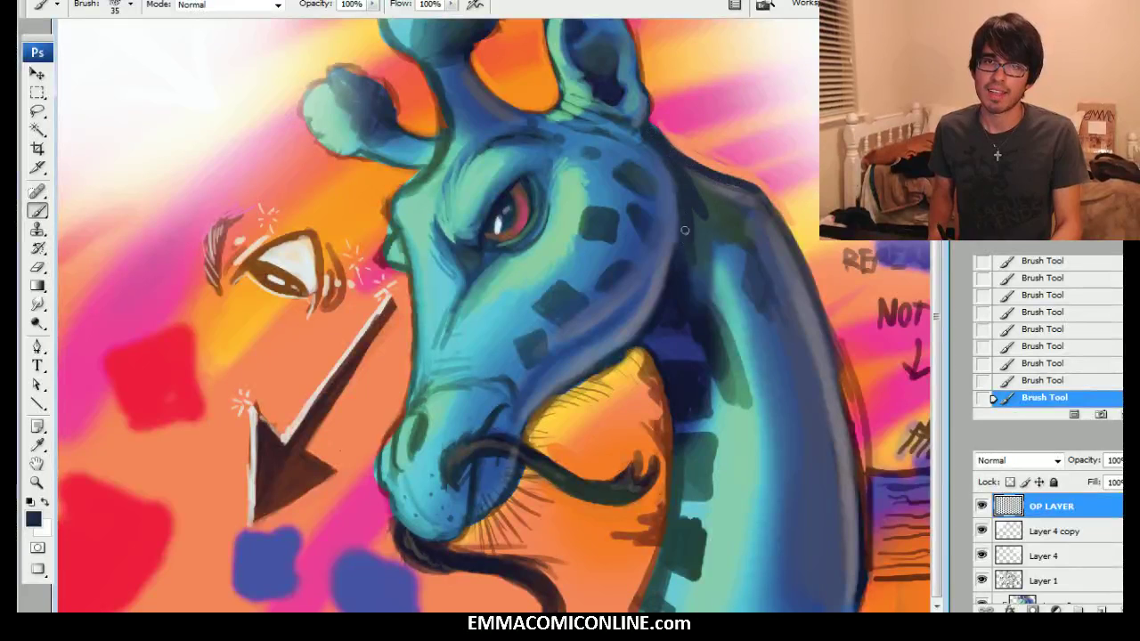
Paint short fur strokes along the cheek's rear edge and around the cheek spots in grey-violet at brush size 20
key(bracketleft)
key(bracketleft)
drag(691, 197, 699, 243)
drag(672, 178, 680, 243)
mouse_move(672, 217)
mouse_down()
mouse_move(692, 253)
mouse_move(669, 254)
mouse_move(664, 277)
mouse_move(664, 208)
mouse_move(684, 216)
mouse_move(679, 184)
mouse_up()
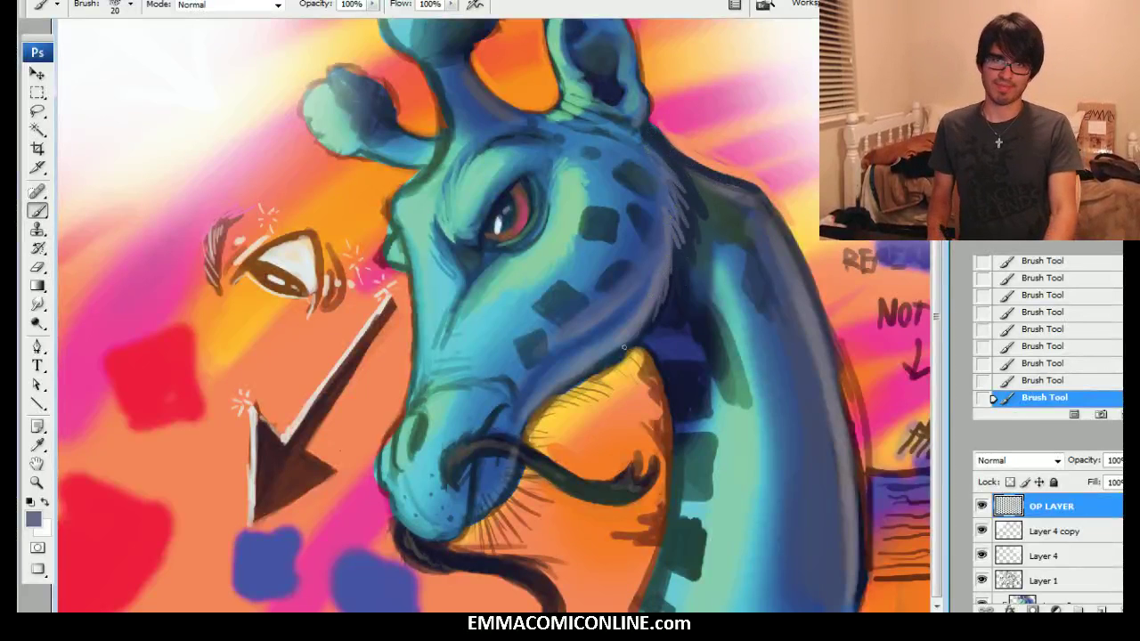
drag(634, 283, 649, 238)
drag(645, 257, 638, 204)
drag(645, 194, 623, 167)
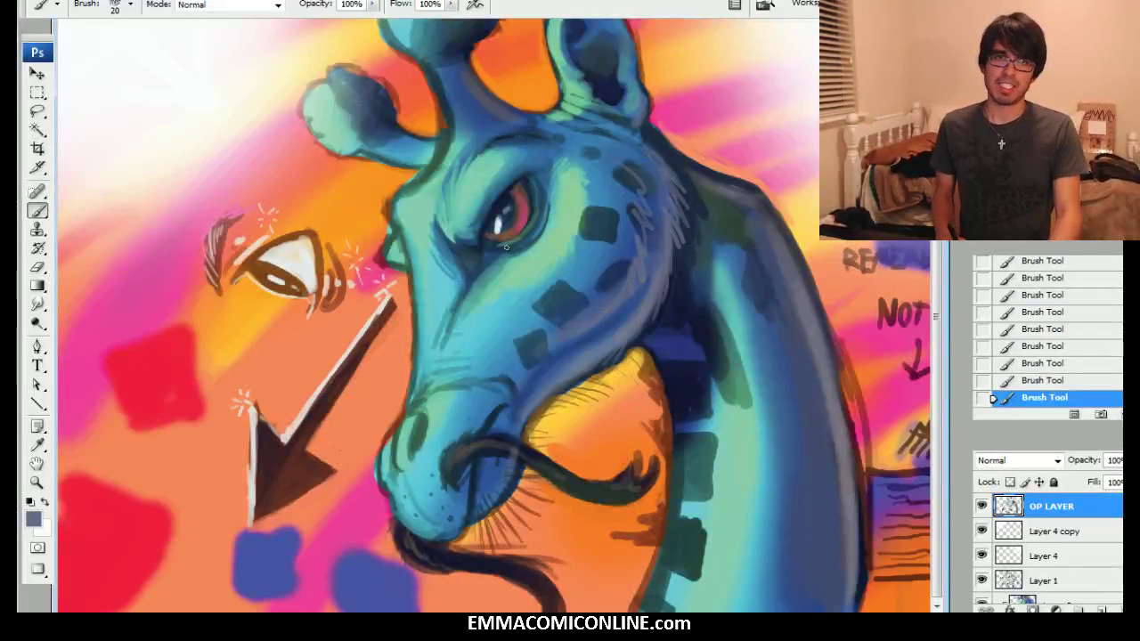
Sample mid blue from the upper neck and paint fine fur strokes down the edge of the neck's light band
alt+click(732, 252)
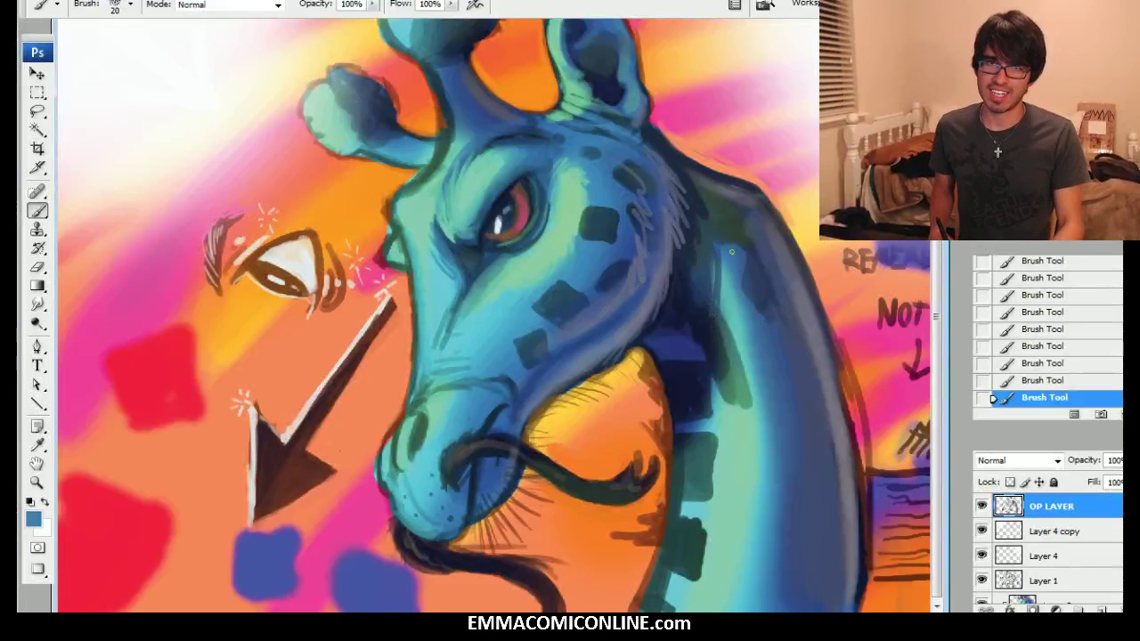
drag(753, 378, 763, 463)
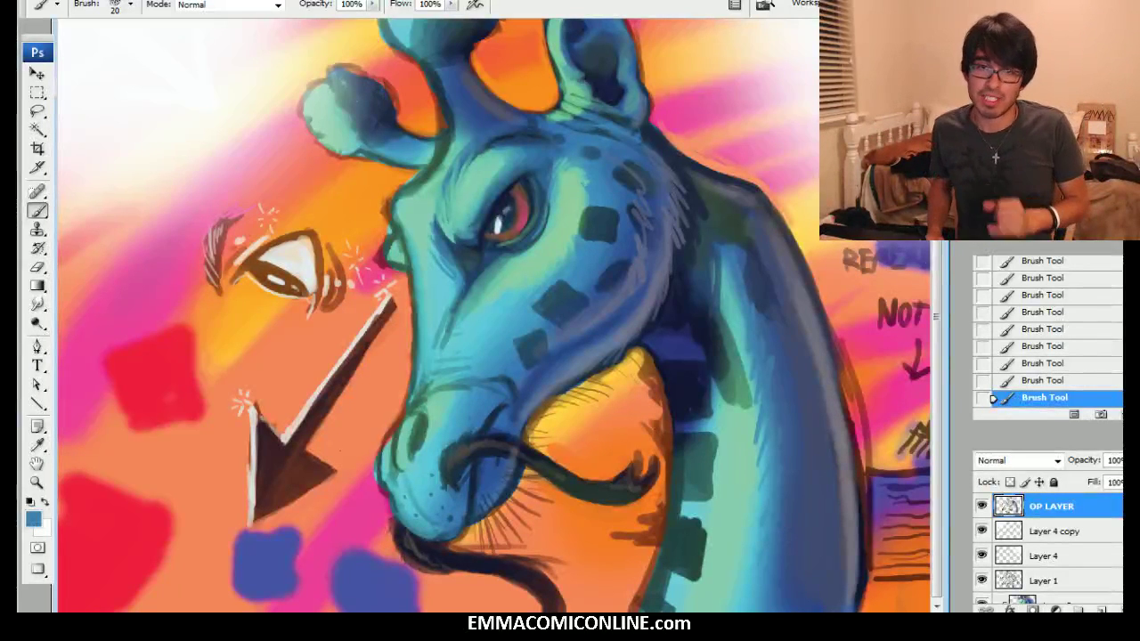
drag(340, 450, 327, 450)
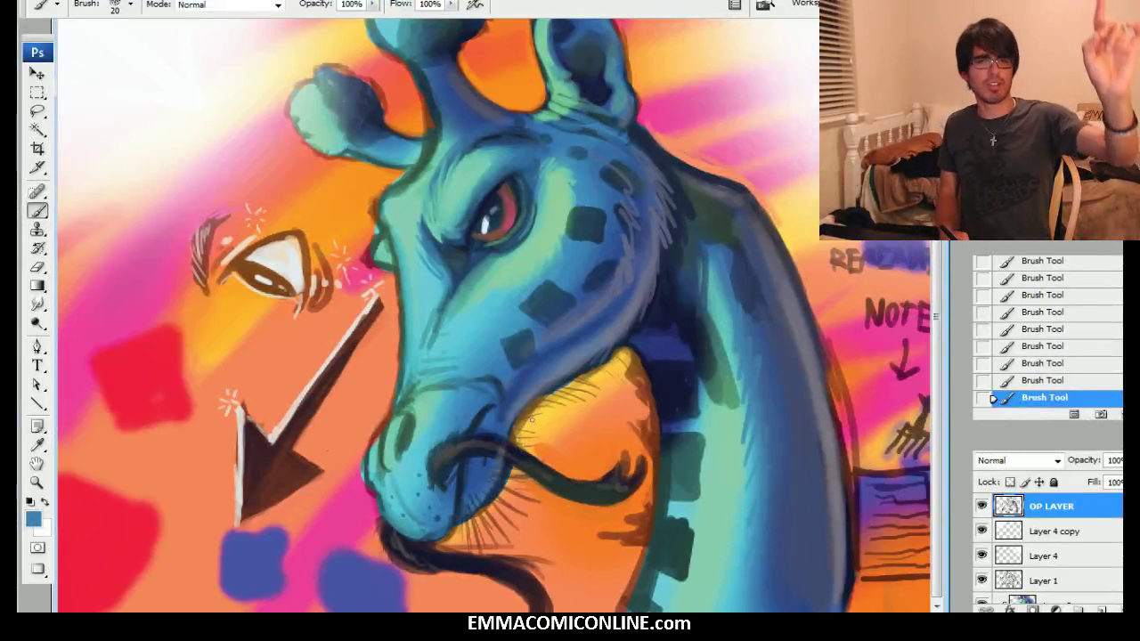
Sample teal and paint fine fur strokes over the dark spots along the front of the neck
scroll(626, 514, right, 3)
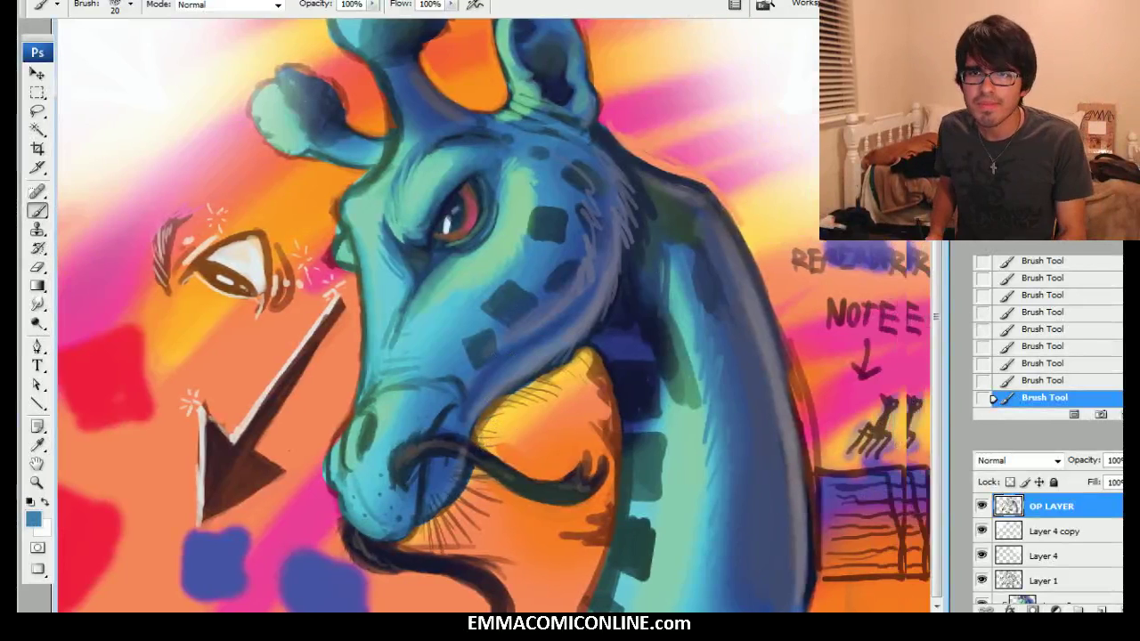
alt+click(665, 436)
drag(636, 471, 623, 497)
drag(661, 439, 648, 501)
drag(651, 530, 647, 544)
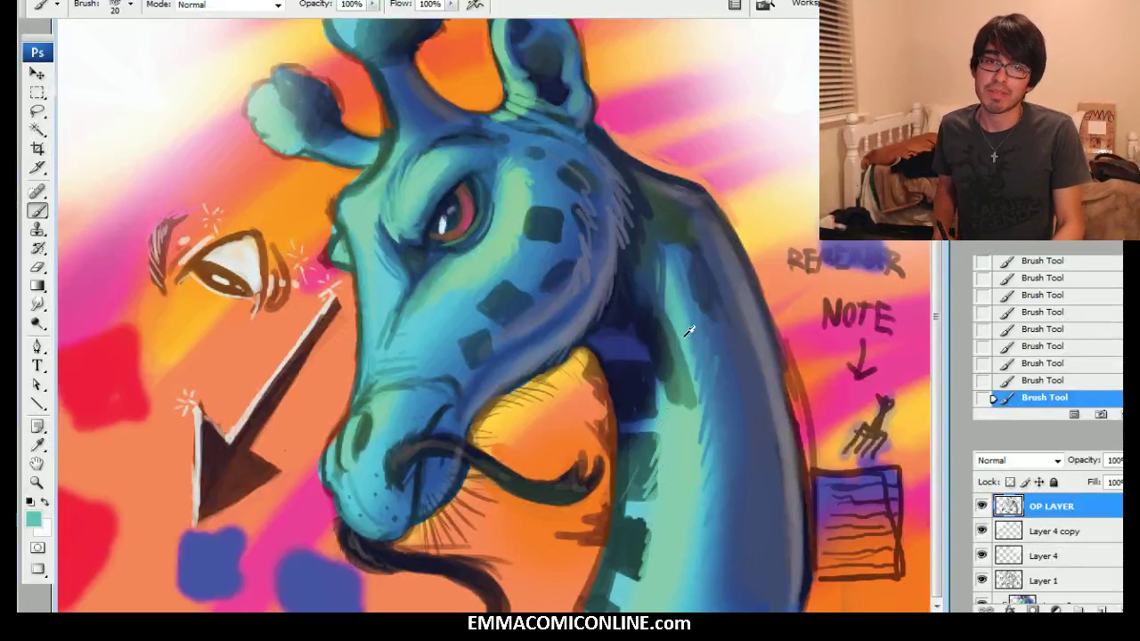
Paint fur strokes up the neck's light band into the shadow behind the jaw with sampled tones at brush size 70
alt+click(690, 265)
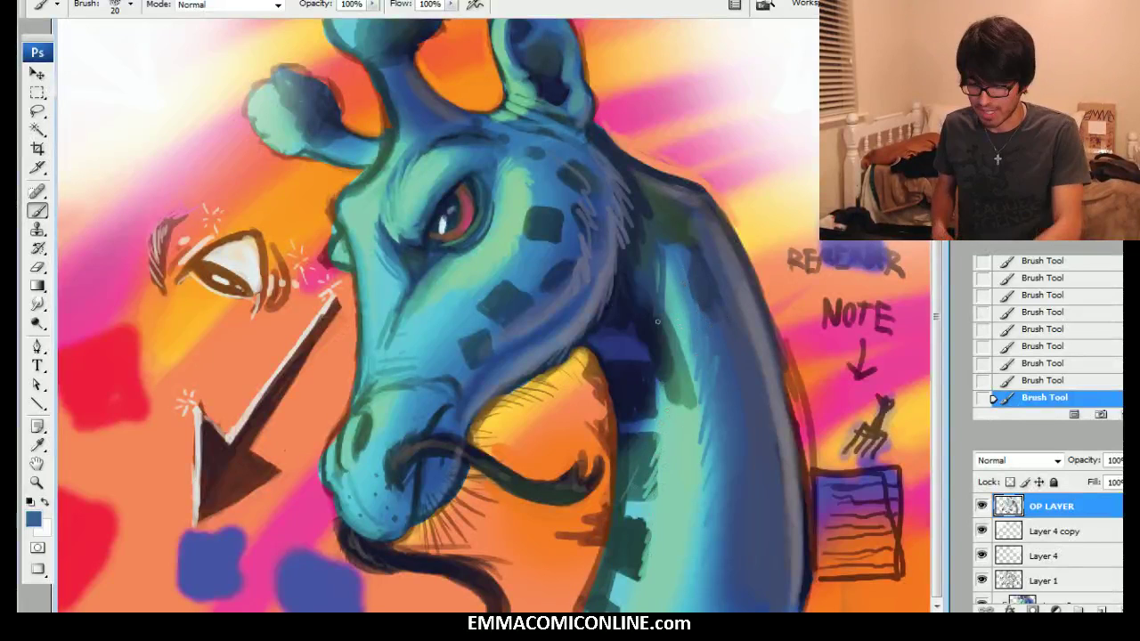
key(bracketright)
key(bracketright)
key(bracketright)
key(bracketright)
key(bracketright)
mouse_move(692, 417)
mouse_down()
mouse_move(675, 294)
mouse_move(675, 369)
mouse_up()
alt+click(696, 431)
alt+click(698, 450)
drag(692, 459, 686, 356)
drag(680, 422, 669, 285)
drag(687, 360, 668, 281)
drag(662, 328, 648, 250)
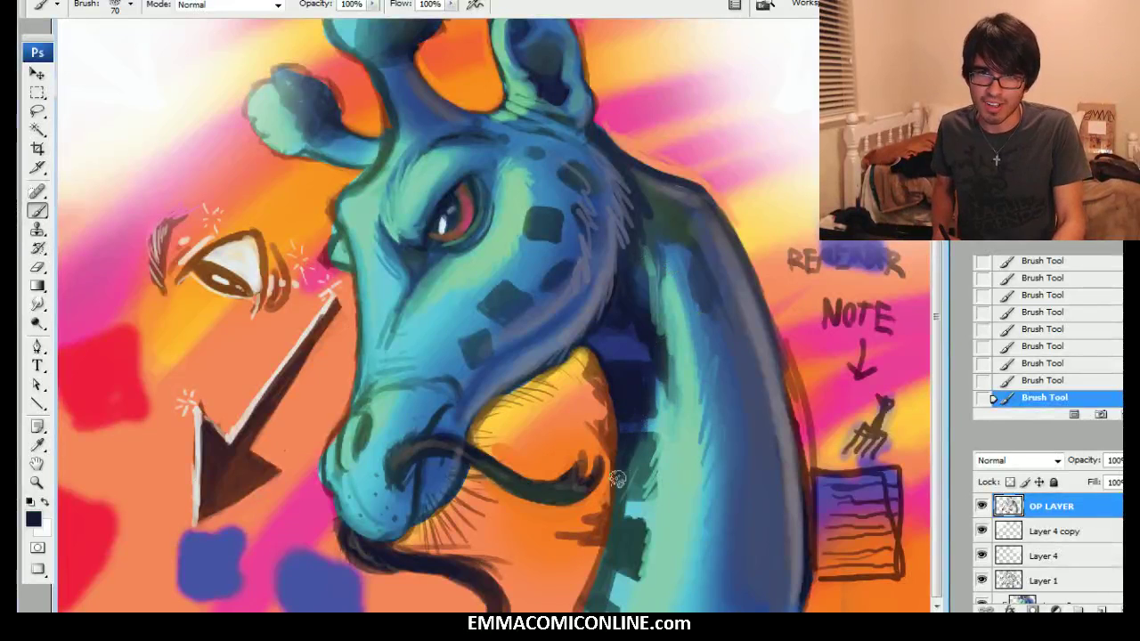
Deepen the shadow on the front of the neck beneath the jaw with sampled dark tones at brush size 150
alt+click(636, 467)
key(bracketright)
key(bracketright)
key(bracketright)
key(bracketright)
key(bracketright)
alt+click(634, 417)
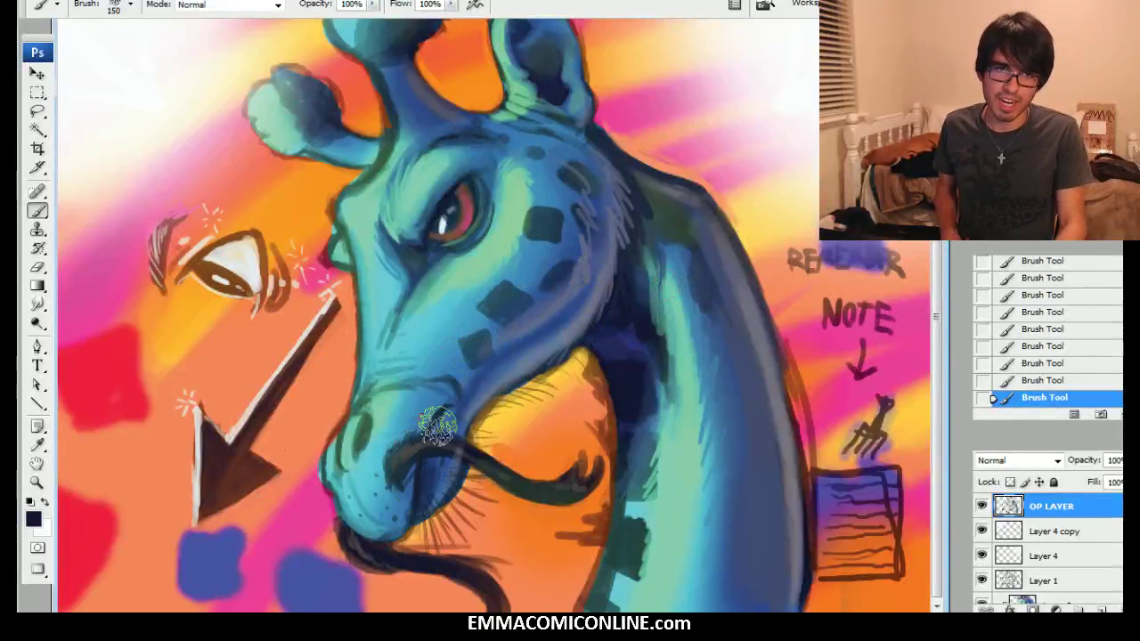
Repaint the mouth and lower lip area beneath the moustache with sampled blues at brush size 80
alt+click(484, 401)
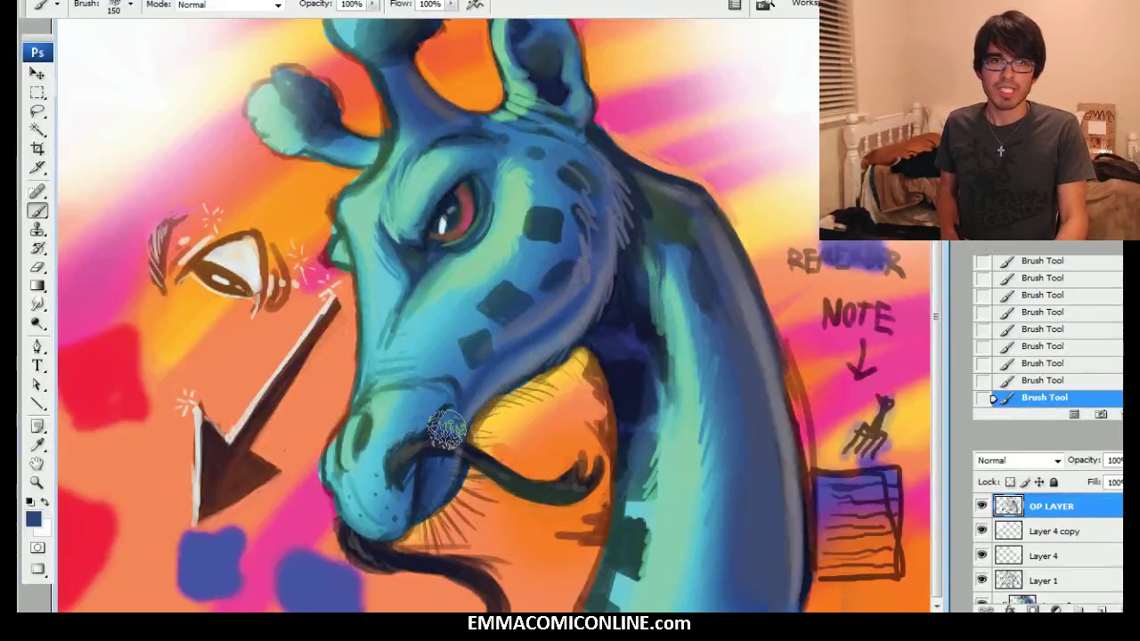
key(bracketleft)
key(bracketleft)
key(bracketleft)
key(bracketleft)
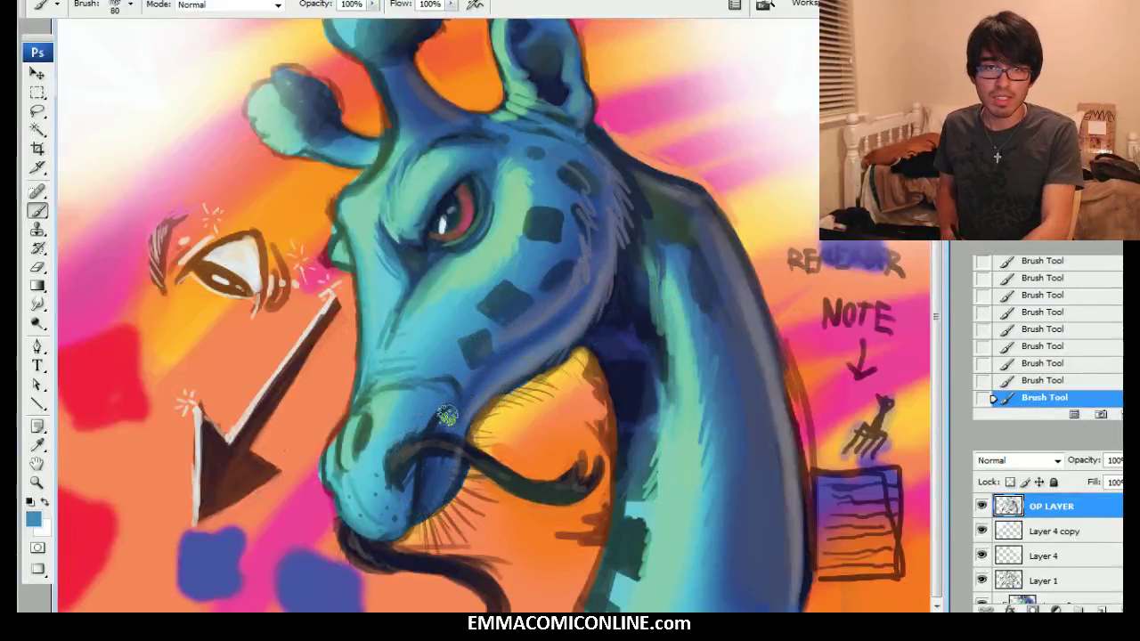
drag(434, 465, 409, 518)
alt+click(550, 265)
drag(415, 476, 431, 487)
alt+click(424, 466)
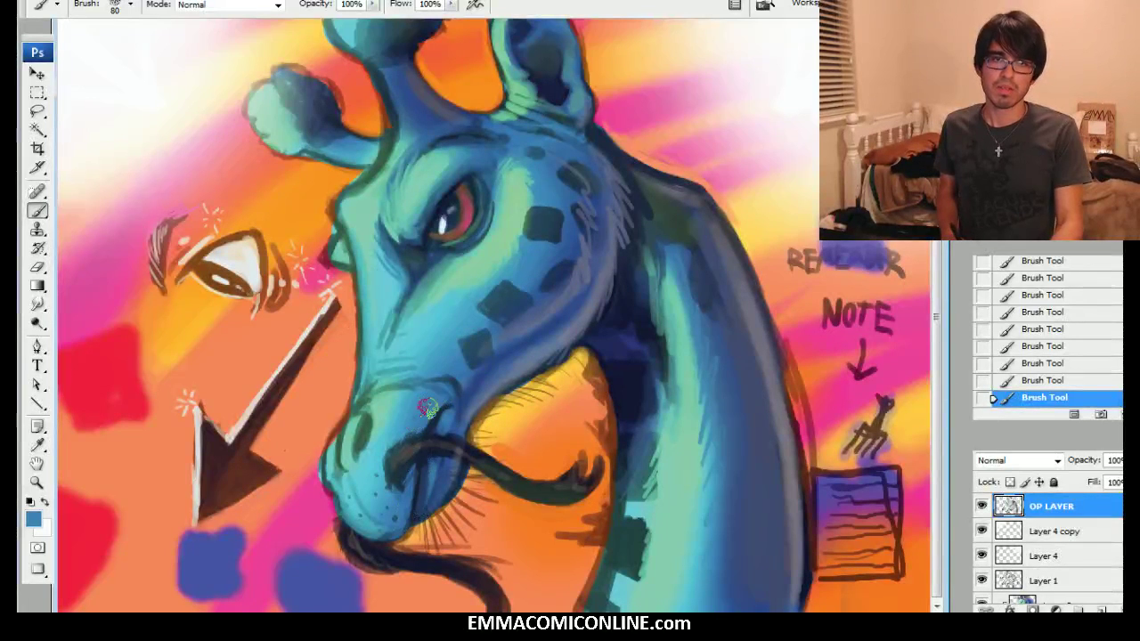
Shade the crease and wrinkles above the muzzle with sampled blue, using brush sizes 50 and 70
alt+click(471, 279)
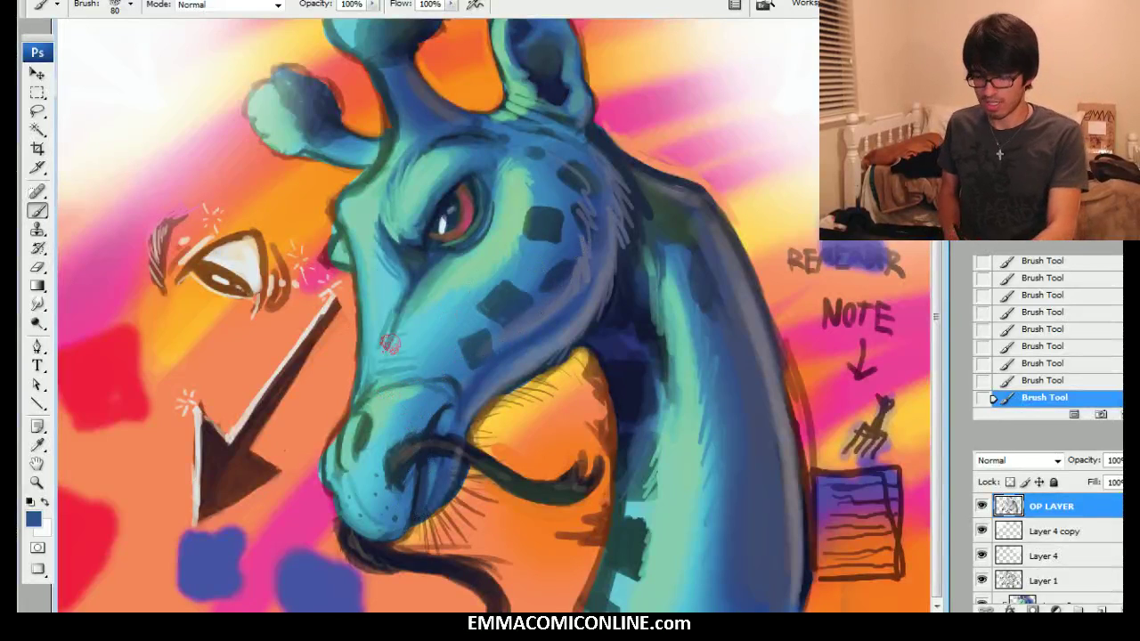
key(bracketleft)
key(bracketleft)
key(bracketleft)
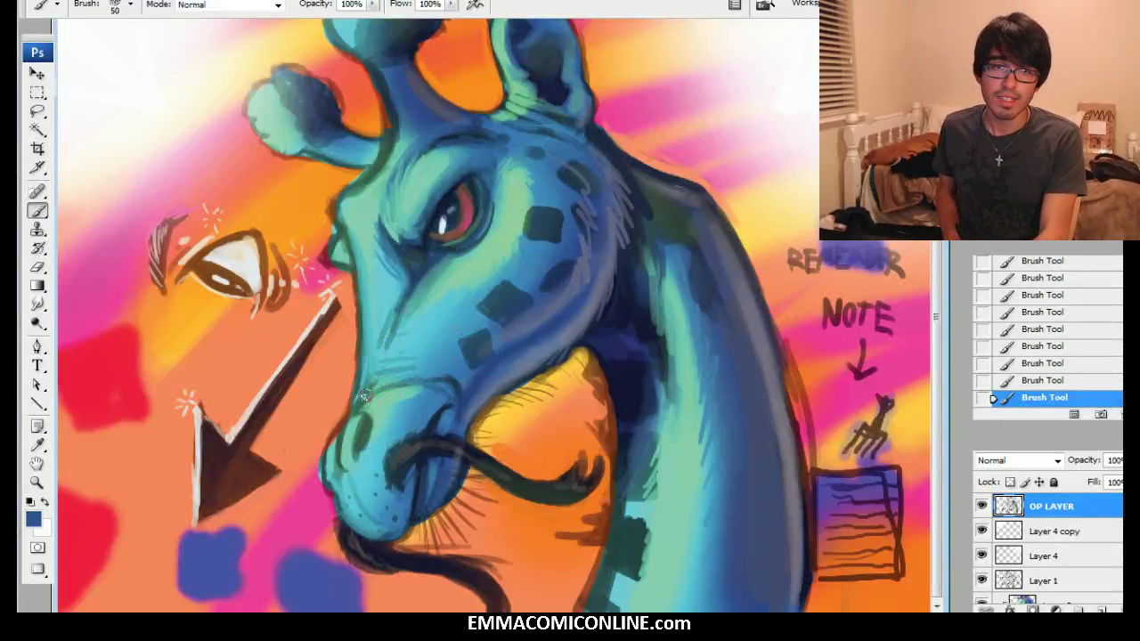
key(bracketright)
key(bracketright)
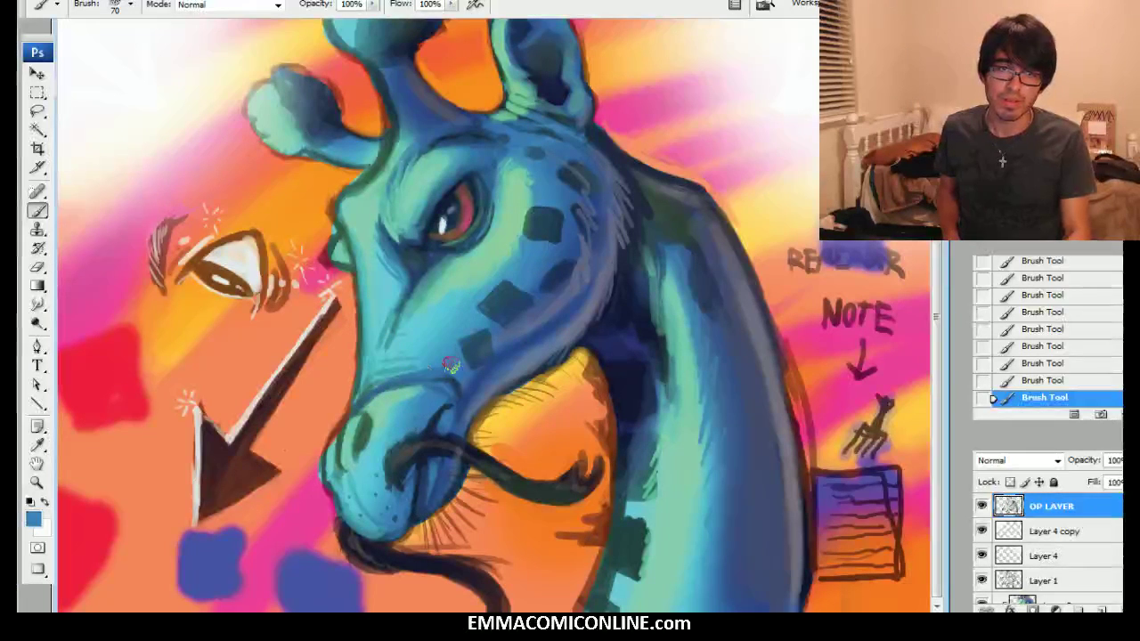
Blend sampled light teal tones up the snout from above the muzzle toward the eye
alt+click(385, 353)
alt+click(383, 237)
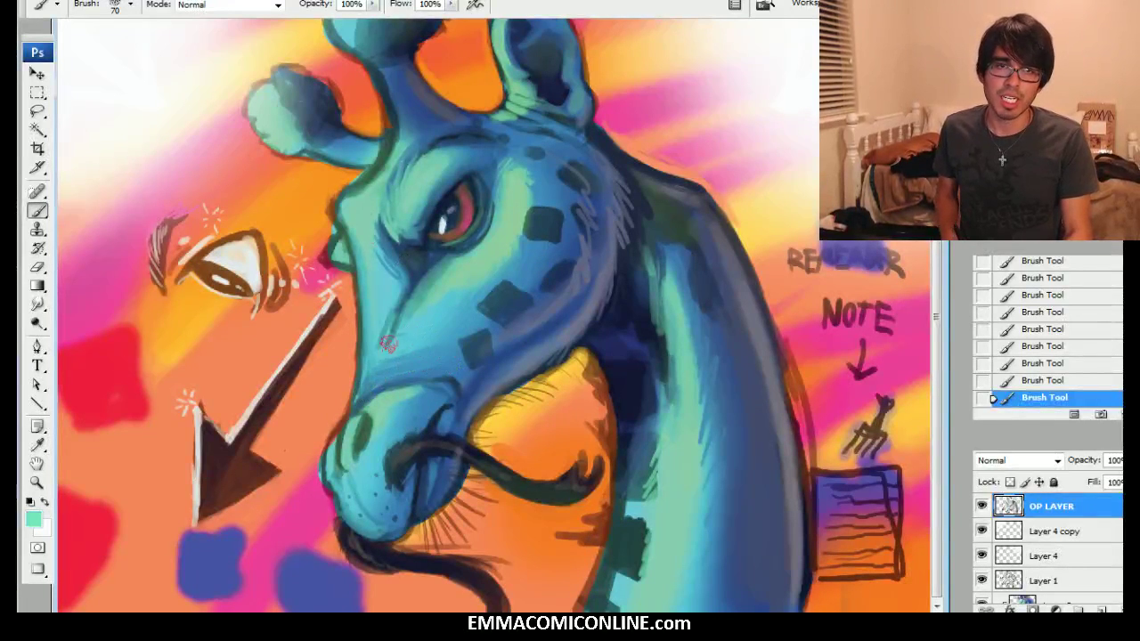
drag(389, 345, 424, 293)
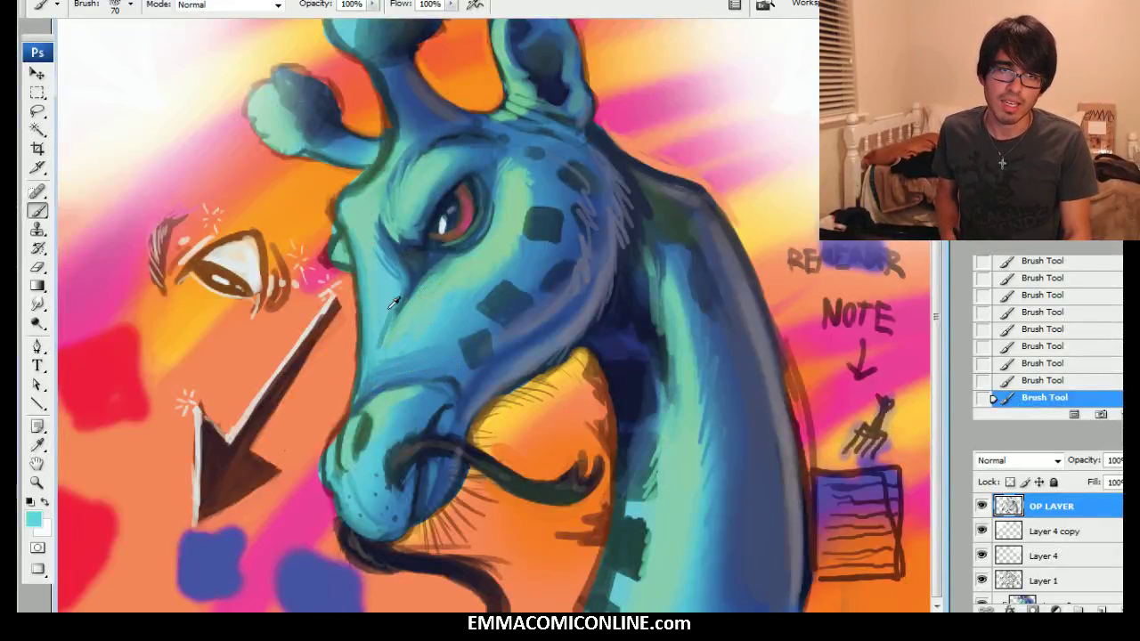
Paint over the outline of the brow and forehead up to the horn base with sampled teal tones
alt+click(363, 234)
alt+click(361, 238)
drag(342, 207, 393, 142)
alt+click(386, 162)
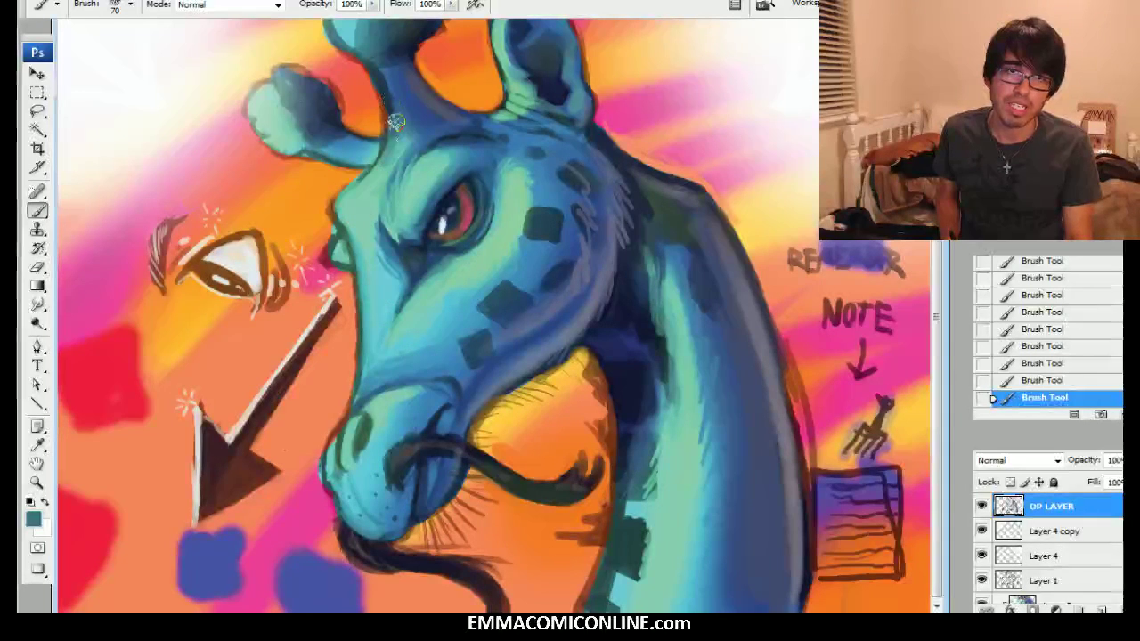
alt+click(366, 203)
mouse_move(346, 206)
mouse_down()
mouse_move(374, 174)
mouse_move(362, 186)
mouse_up()
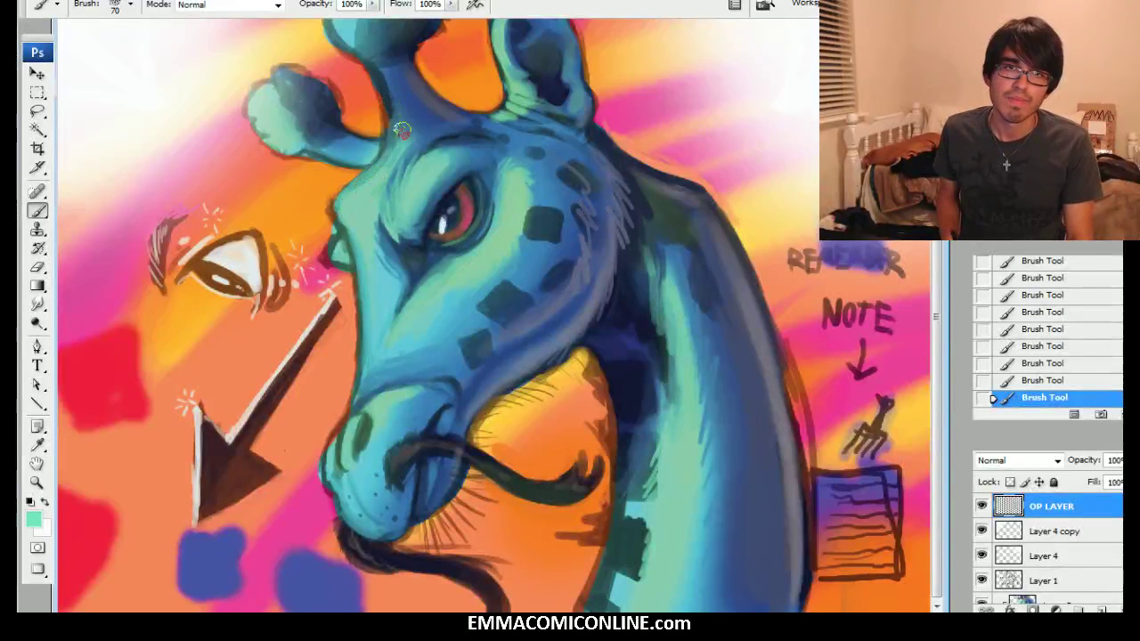
Brighten both horn tips with light teal and scribble curly texture on the front tip's shadow edge with a smaller brush
mouse_move(271, 126)
mouse_down()
mouse_move(266, 134)
mouse_move(260, 107)
mouse_move(278, 89)
mouse_move(294, 112)
mouse_up()
mouse_move(338, 25)
mouse_down()
mouse_move(349, 42)
mouse_move(380, 32)
mouse_up()
key([)
key(bracketleft)
key(bracketleft)
key(bracketleft)
key(bracketleft)
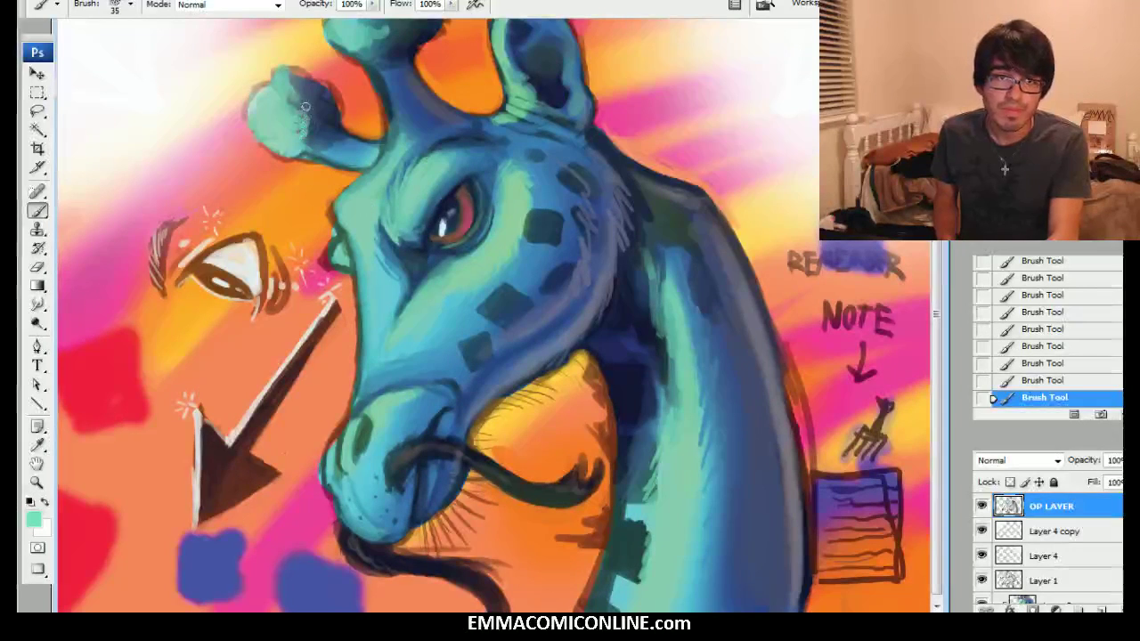
alt+click(278, 118)
mouse_move(294, 141)
mouse_down()
mouse_move(283, 112)
mouse_move(298, 90)
mouse_move(287, 143)
mouse_up()
Scribble curly fur texture over both horn tips with sampled dark blue, teal and pale mint at brush size 25
alt+click(319, 137)
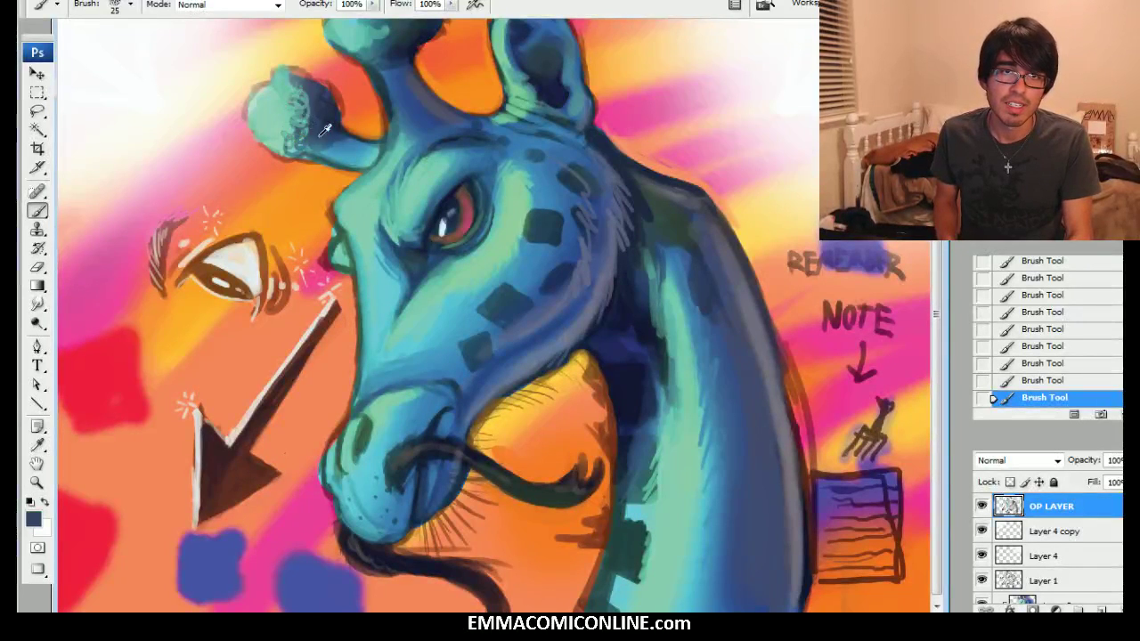
alt+click(379, 36)
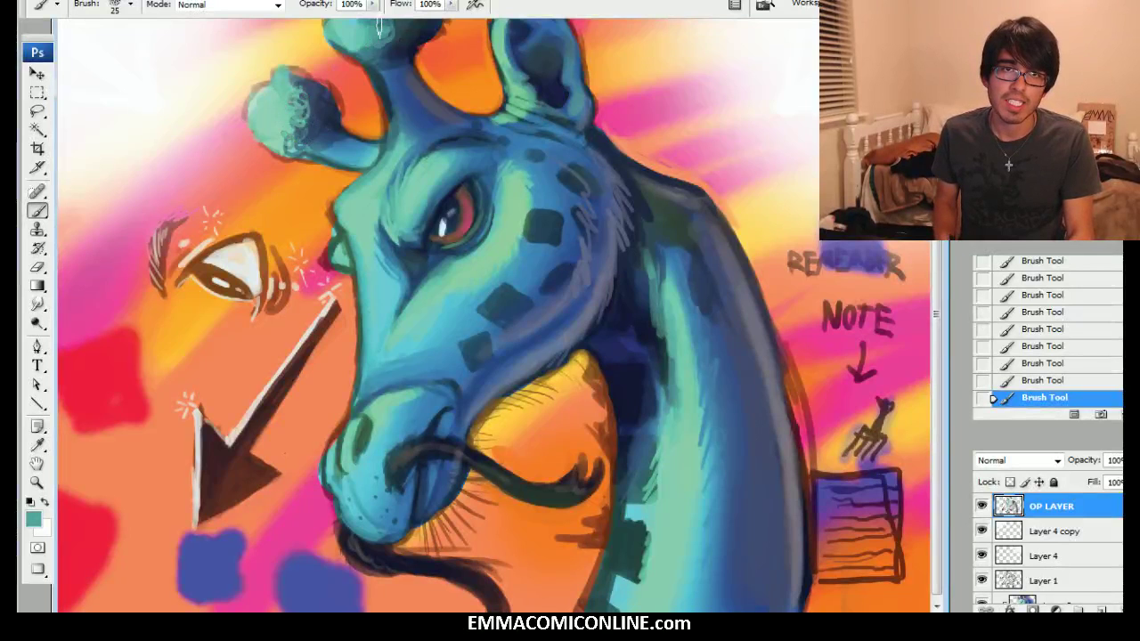
drag(370, 41, 385, 41)
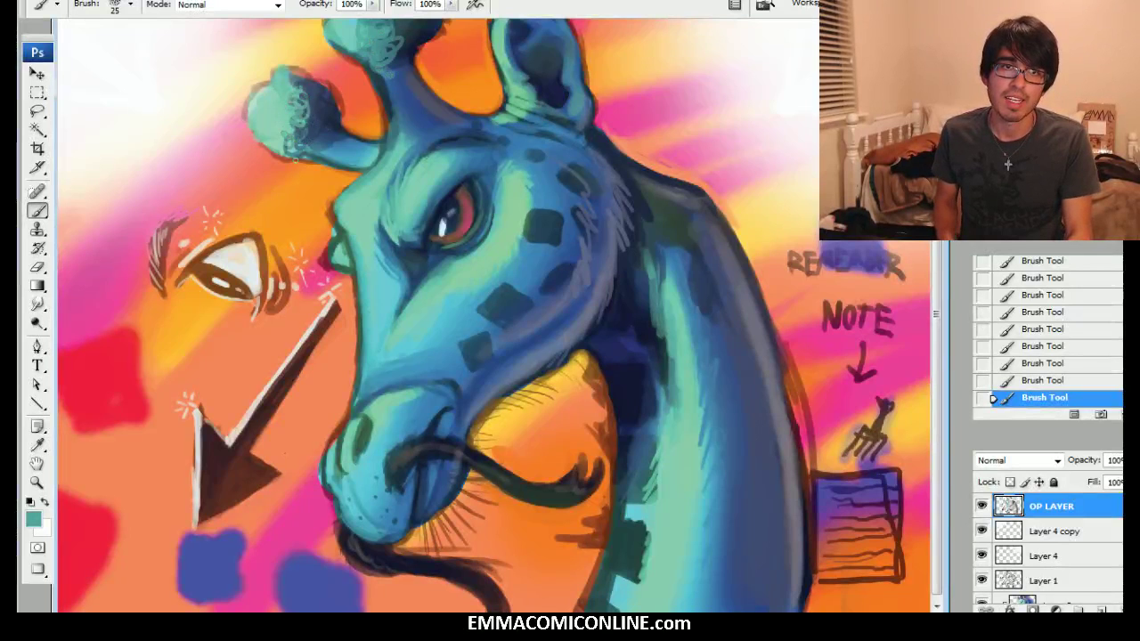
alt+click(265, 104)
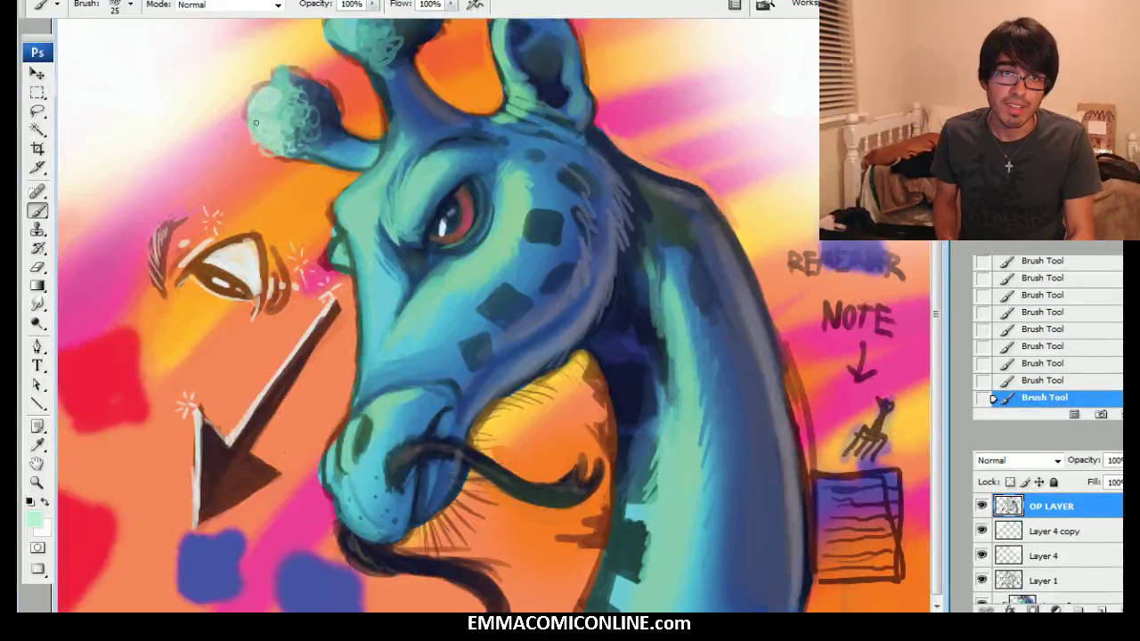
drag(276, 78, 287, 123)
mouse_move(356, 55)
mouse_down()
mouse_move(339, 27)
mouse_move(374, 47)
mouse_move(383, 35)
mouse_up()
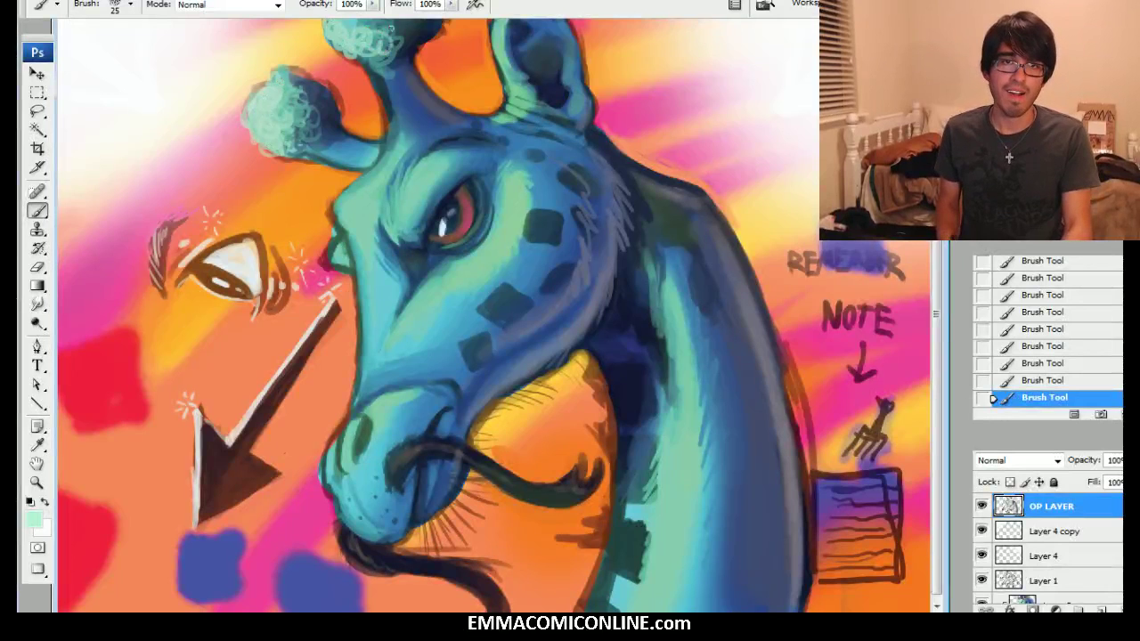
Scribble dark blue curls on the front horn tip's edge and add light teal fur strokes along the forehead outline at brush size 25
drag(260, 82, 246, 114)
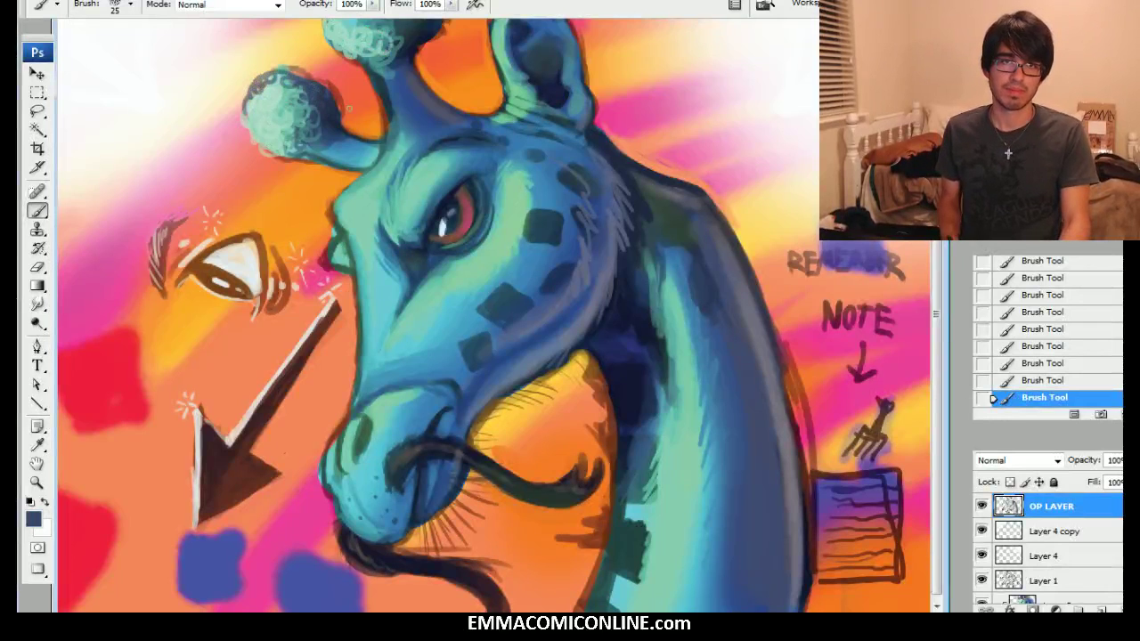
alt+click(337, 239)
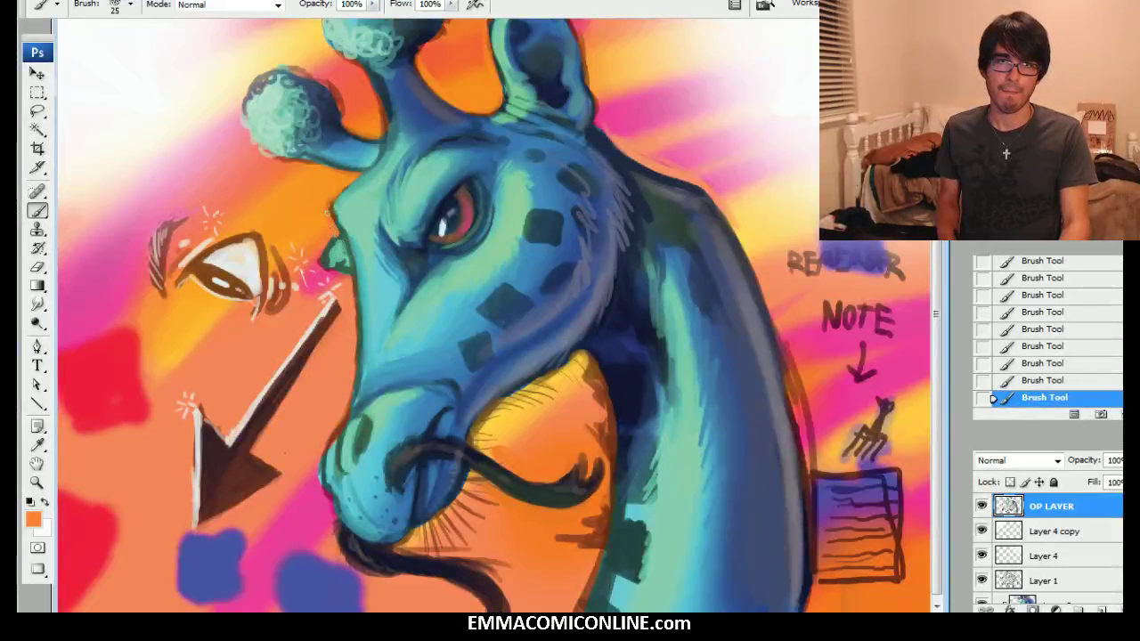
alt+click(346, 223)
drag(344, 178, 352, 202)
drag(353, 176, 361, 204)
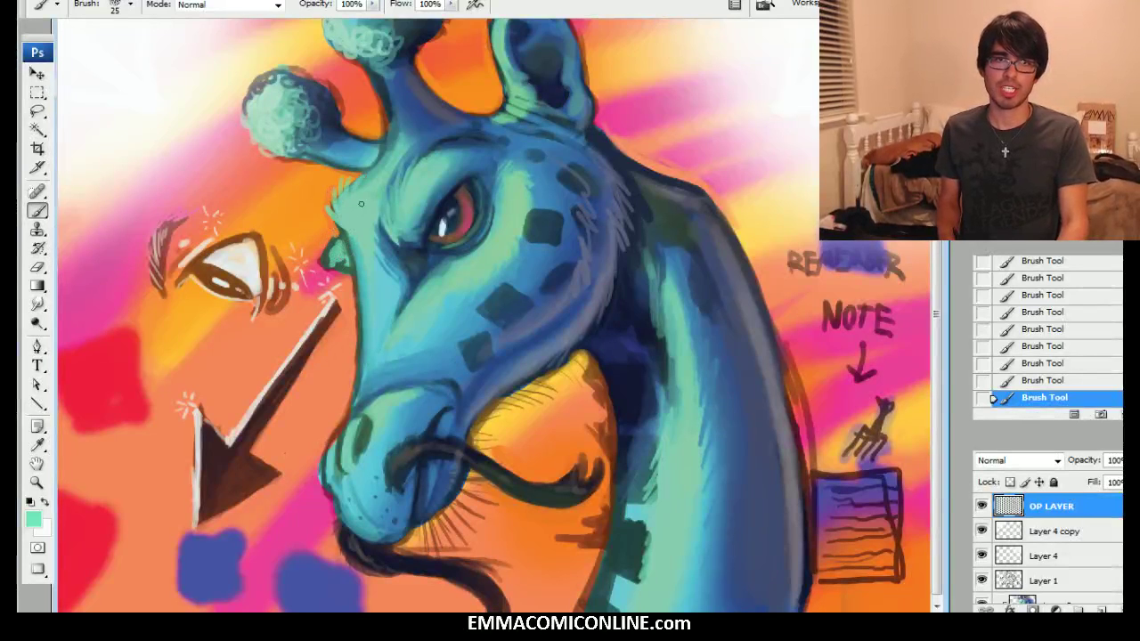
Paint over the outline down the front of the snout with sampled blue and teal tones, ending at brush size 45
alt+click(364, 317)
alt+click(435, 345)
key(bracketright)
key(bracketright)
key(bracketright)
key(bracketright)
alt+click(345, 357)
alt+click(373, 316)
alt+click(565, 283)
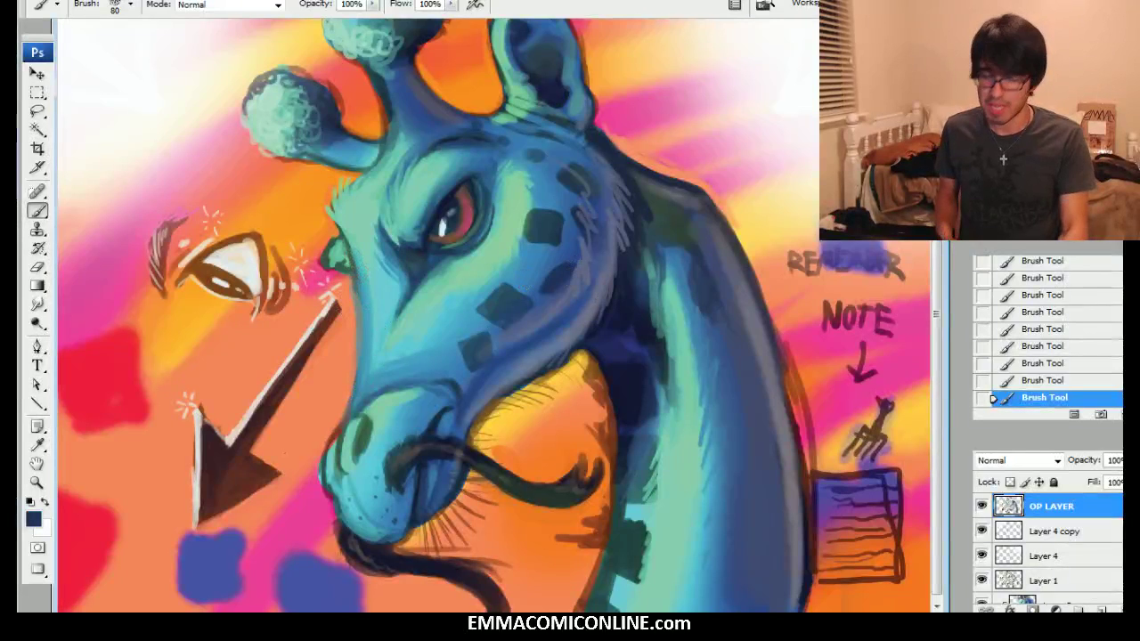
key(bracketleft)
key(bracketleft)
key(bracketleft)
key(bracketleft)
mouse_move(351, 407)
mouse_down()
mouse_move(361, 344)
mouse_move(365, 381)
mouse_up()
alt+click(349, 258)
drag(365, 280, 365, 392)
Repaint the nostril with sampled dark blue and cover the muzzle's front outline with light teal at brush size 45
alt+click(378, 395)
alt+click(378, 407)
alt+click(471, 397)
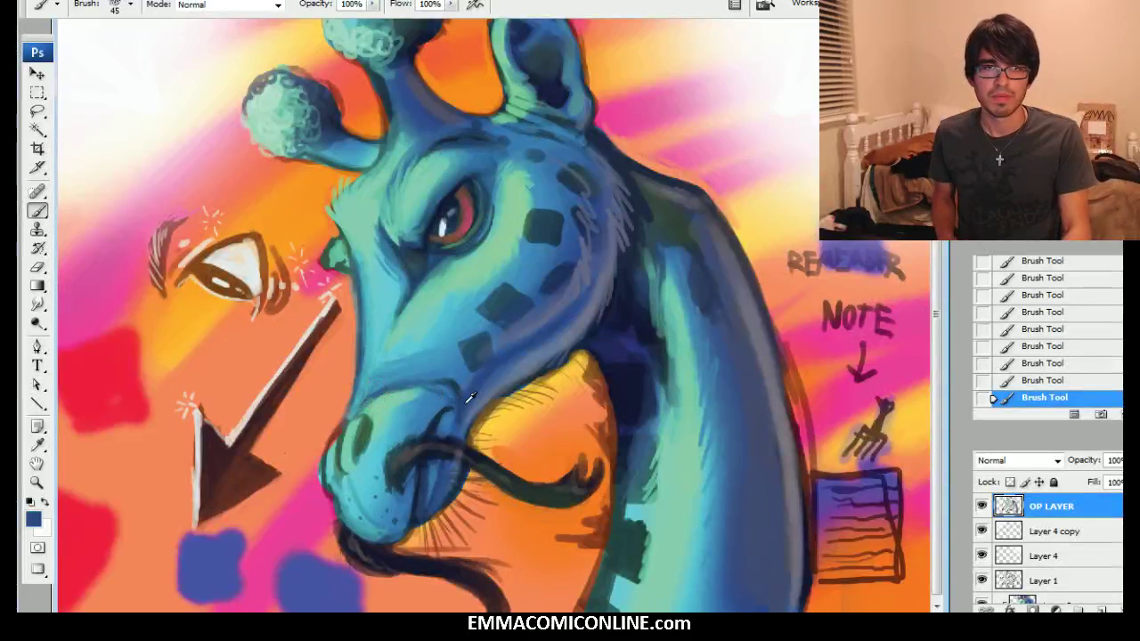
mouse_move(365, 426)
mouse_down()
mouse_move(363, 451)
mouse_move(375, 400)
mouse_up()
alt+click(375, 409)
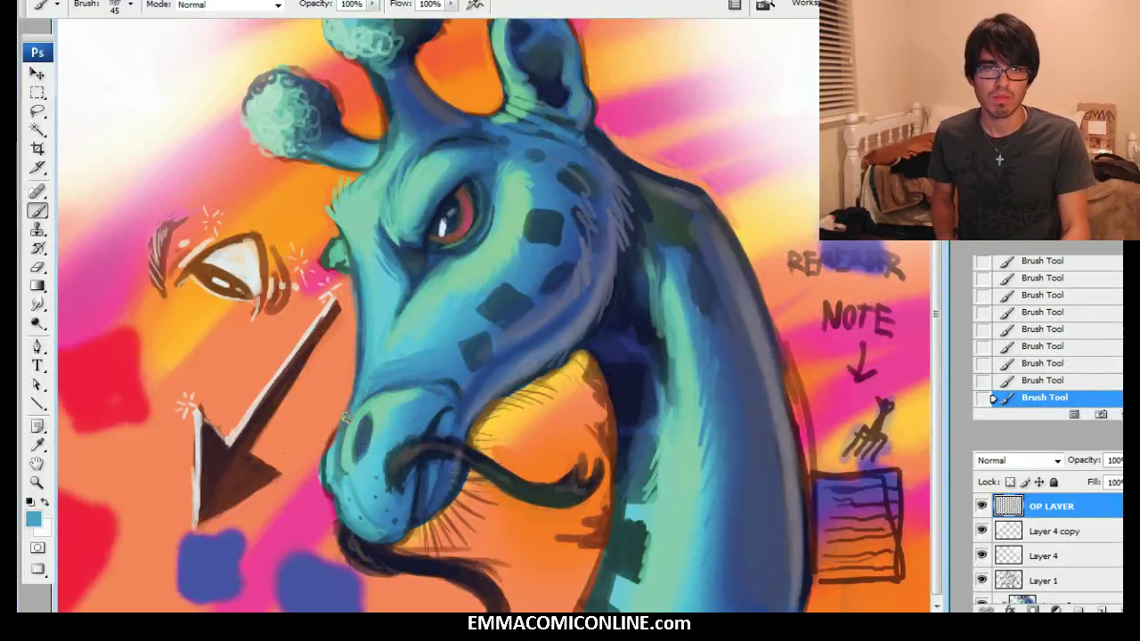
alt+click(368, 424)
drag(322, 473, 353, 412)
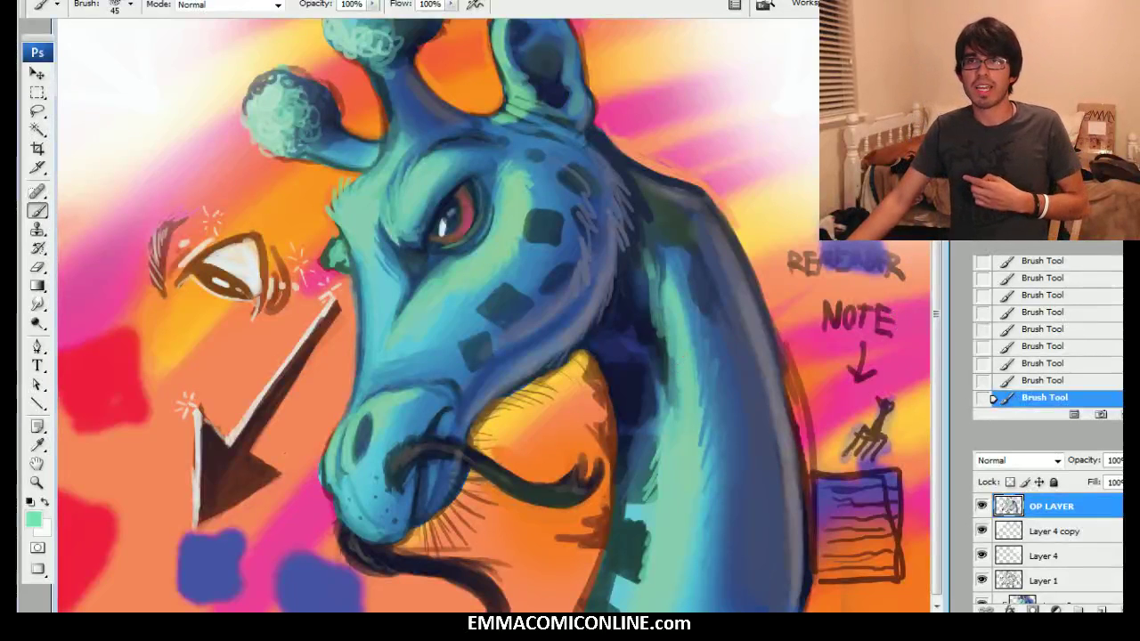
Create a new normal-mode layer at 100% opacity above OP LAYER
key(ctrl+minus)
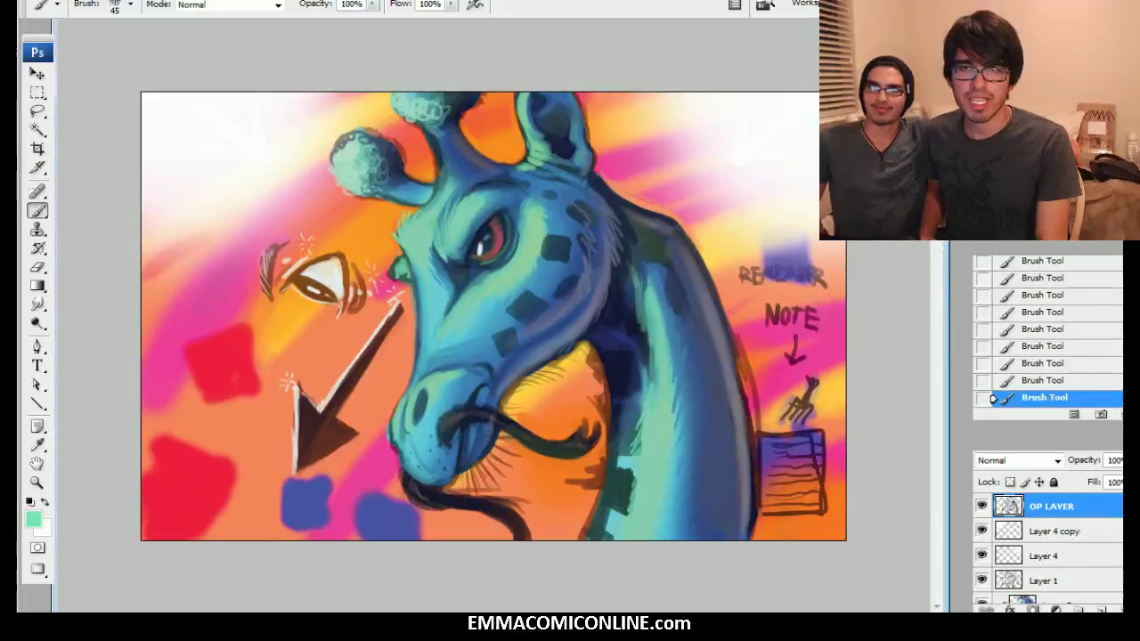
key(ctrl+shift+n)
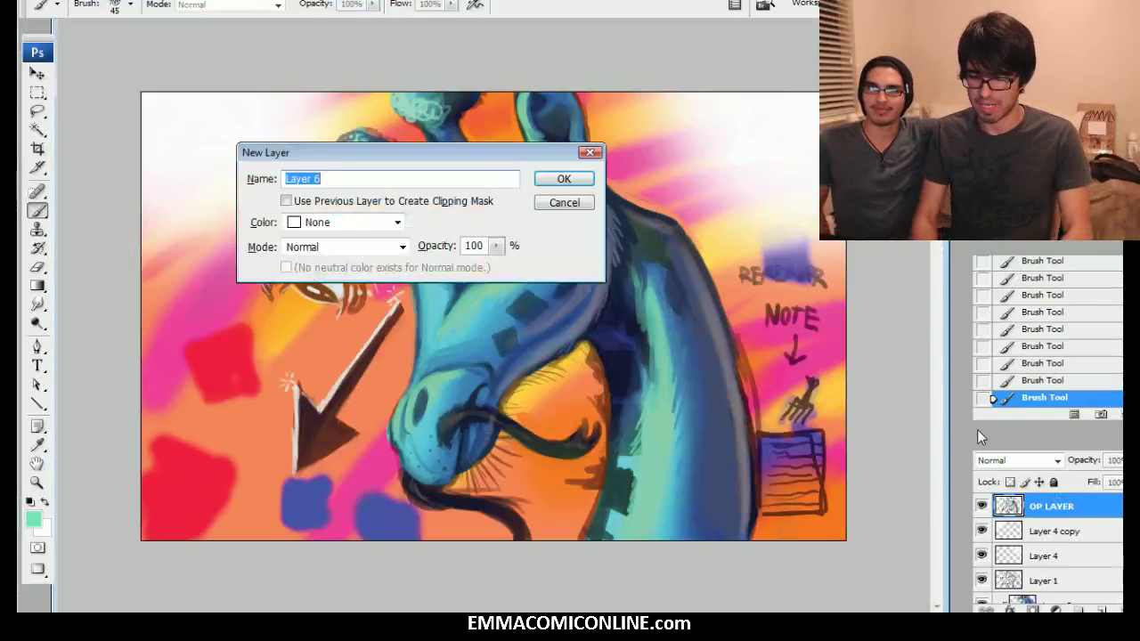
key(Return)
Paint a large curved outline in sampled dark navy across the canvas's upper-left corner at brush size 50
alt+click(351, 149)
alt+click(624, 210)
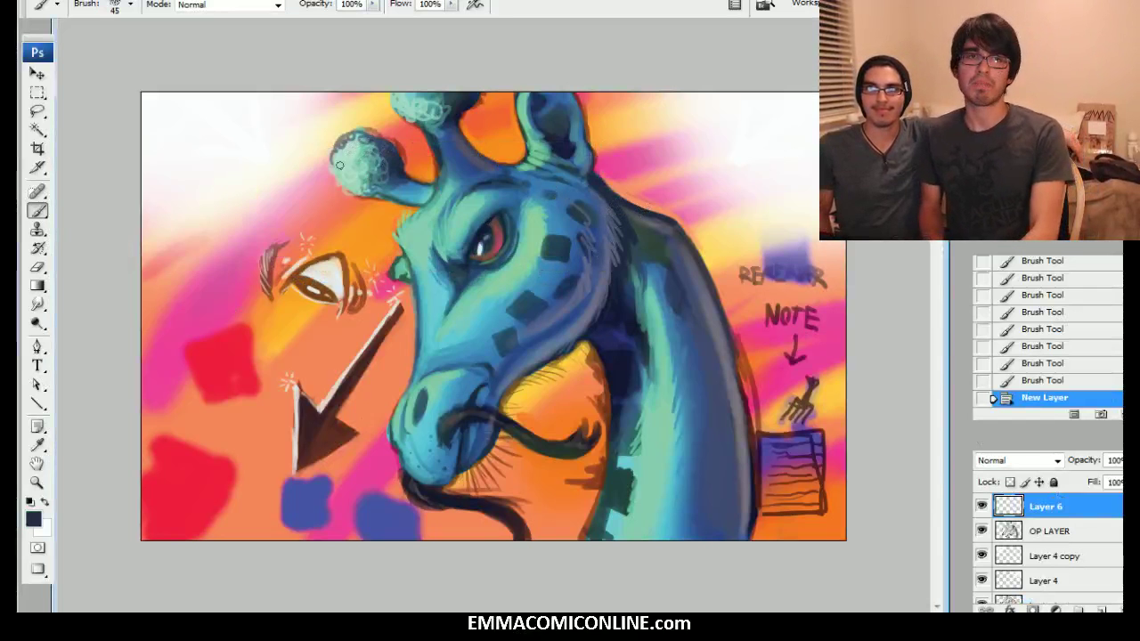
key(bracketright)
key(bracketright)
key(bracketright)
key(ctrl+plus)
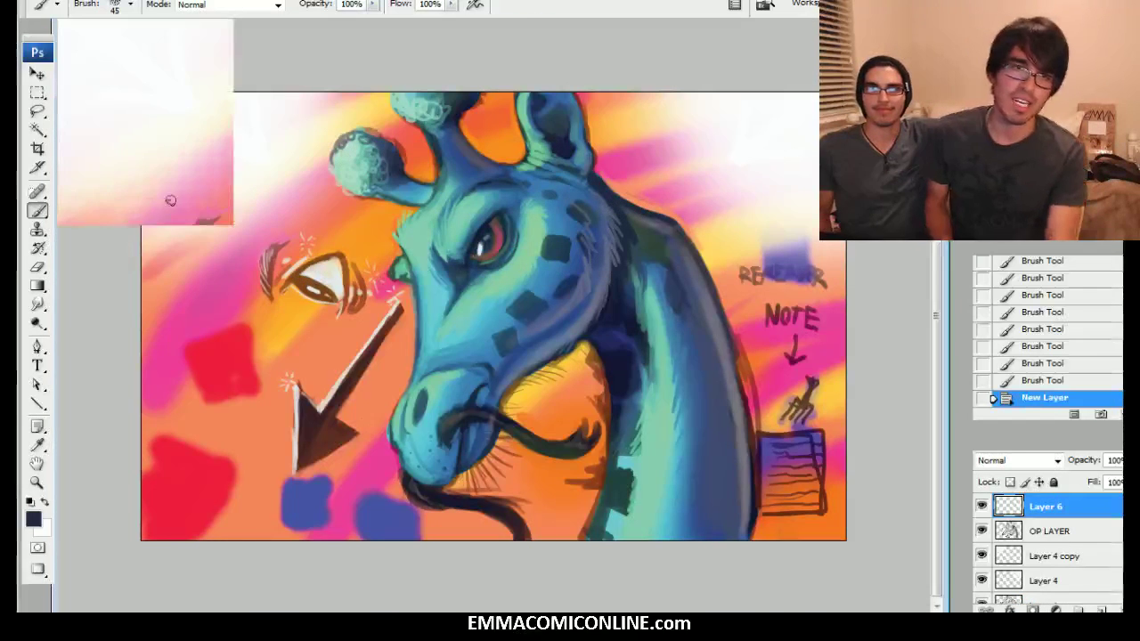
drag(317, 453, 351, 454)
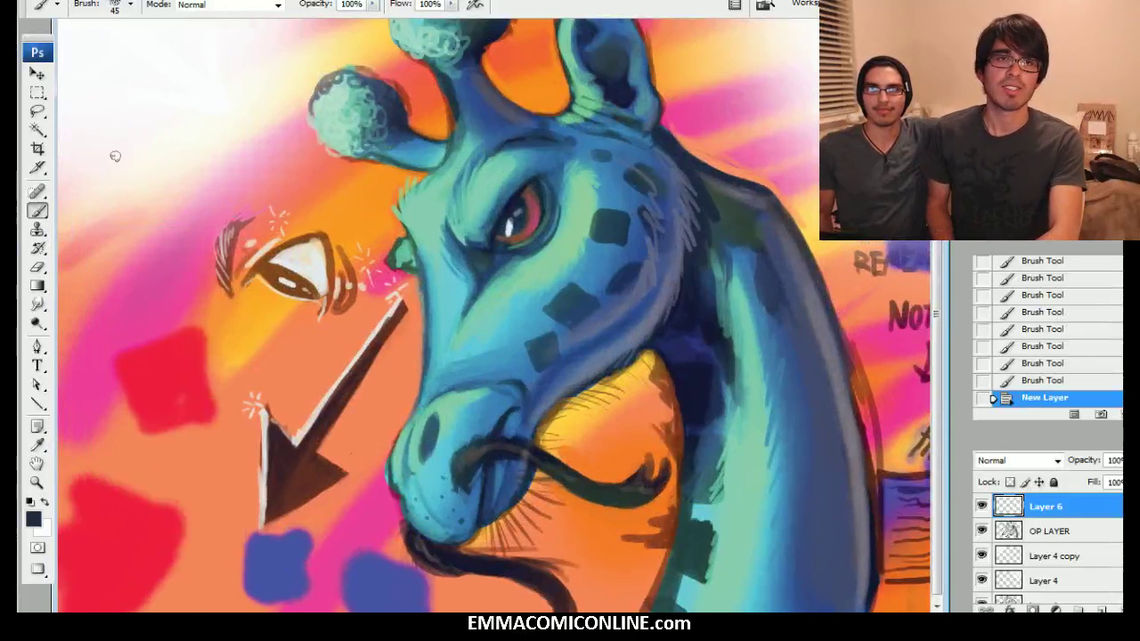
mouse_move(112, 166)
mouse_down()
mouse_move(167, 167)
mouse_move(61, 183)
mouse_move(187, 156)
mouse_move(124, 184)
mouse_move(231, 113)
mouse_move(258, 53)
mouse_up()
drag(206, 155, 268, 25)
drag(235, 117, 269, 21)
mouse_move(77, 191)
mouse_down()
mouse_move(211, 139)
mouse_move(167, 170)
mouse_up()
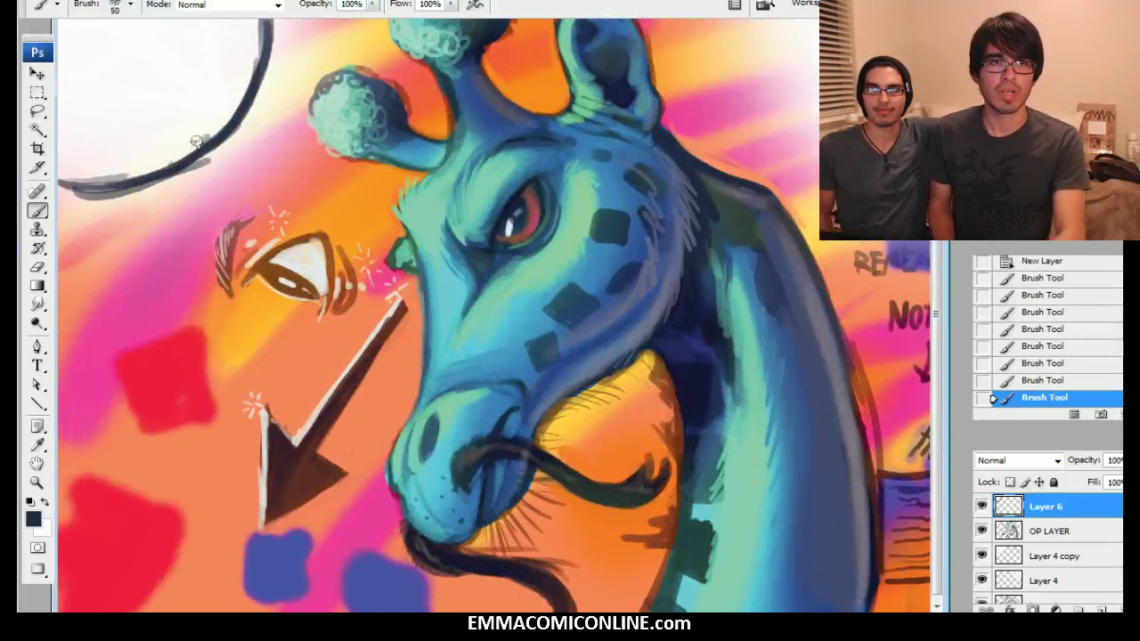
Go over the large dark arc with repeated grey strokes sampled from its edge to thicken and soften it
alt+click(110, 184)
key(])
drag(89, 180, 204, 142)
drag(145, 182, 234, 112)
drag(183, 162, 262, 36)
drag(227, 123, 263, 27)
drag(255, 67, 120, 178)
Draw a smaller grey ring inside the arc with spokes radiating from its hub, down to brush size 45
drag(101, 85, 137, 115)
mouse_move(89, 51)
mouse_down()
mouse_move(191, 94)
mouse_move(222, 31)
mouse_move(196, 98)
mouse_move(227, 23)
mouse_up()
mouse_move(174, 94)
mouse_down()
mouse_move(102, 43)
mouse_move(200, 96)
mouse_up()
key([)
key([)
mouse_move(145, 59)
mouse_down()
mouse_move(146, 100)
mouse_move(157, 41)
mouse_move(152, 96)
mouse_up()
mouse_move(140, 36)
mouse_down()
mouse_move(132, 66)
mouse_move(106, 46)
mouse_move(96, 88)
mouse_move(161, 27)
mouse_move(219, 28)
mouse_up()
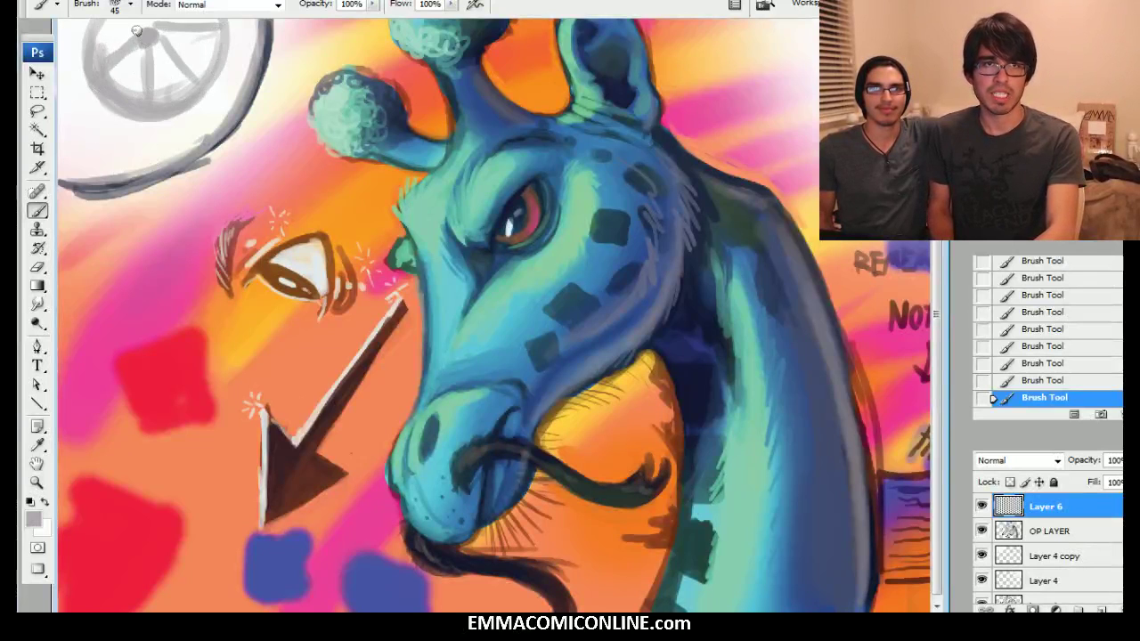
Sketch loose grey lines and zigzags between the spoked ring and the outer arc at brush size 40
key([)
mouse_move(62, 184)
mouse_down()
mouse_move(182, 170)
mouse_move(86, 134)
mouse_move(123, 168)
mouse_up()
mouse_move(153, 122)
mouse_down()
mouse_move(184, 154)
mouse_move(207, 135)
mouse_up()
drag(208, 115, 234, 49)
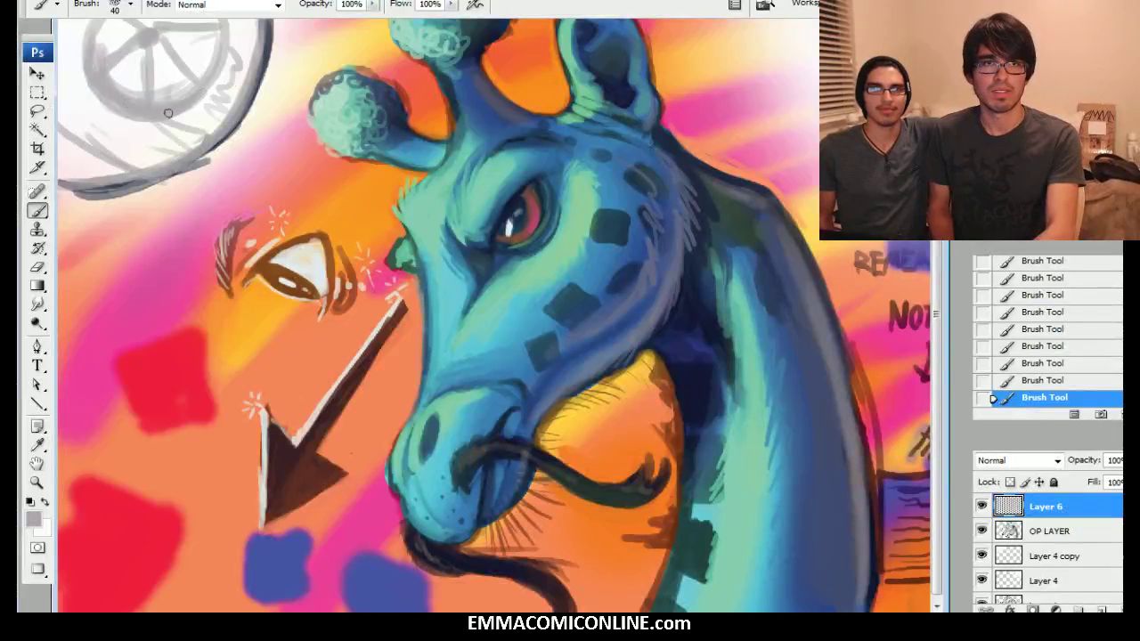
Shade the rim between the spoked ring and the outer arc with broad grey strokes at brush size 125
key(bracketright)
key(bracketright)
key(bracketright)
key(bracketright)
key(bracketright)
key(bracketright)
key(bracketright)
mouse_move(177, 150)
mouse_down()
mouse_move(227, 107)
mouse_move(253, 48)
mouse_up()
drag(115, 183, 163, 167)
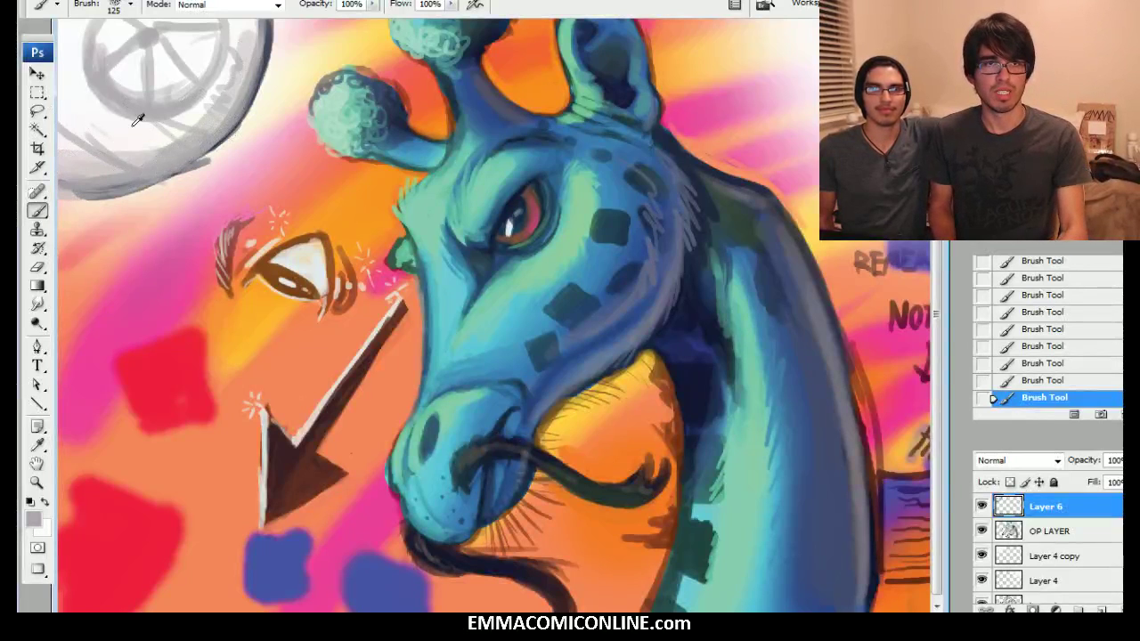
Paint over the outer arc's dark edge with a sampled lighter tone and a much smaller brush
alt+click(99, 125)
key(bracketleft)
key(bracketleft)
key(bracketleft)
key(bracketleft)
key(bracketleft)
key(bracketleft)
key(bracketleft)
mouse_move(61, 197)
mouse_down()
mouse_move(135, 195)
mouse_move(104, 197)
mouse_move(198, 168)
mouse_move(147, 187)
mouse_move(219, 139)
mouse_move(256, 93)
mouse_move(242, 117)
mouse_move(276, 39)
mouse_move(252, 78)
mouse_up()
Touch up the spoked ring with sampled grey, raising the brush size to 125
key(bracketright)
key(bracketright)
drag(113, 76, 127, 64)
alt+click(129, 120)
key(bracketright)
key(bracketright)
key(bracketright)
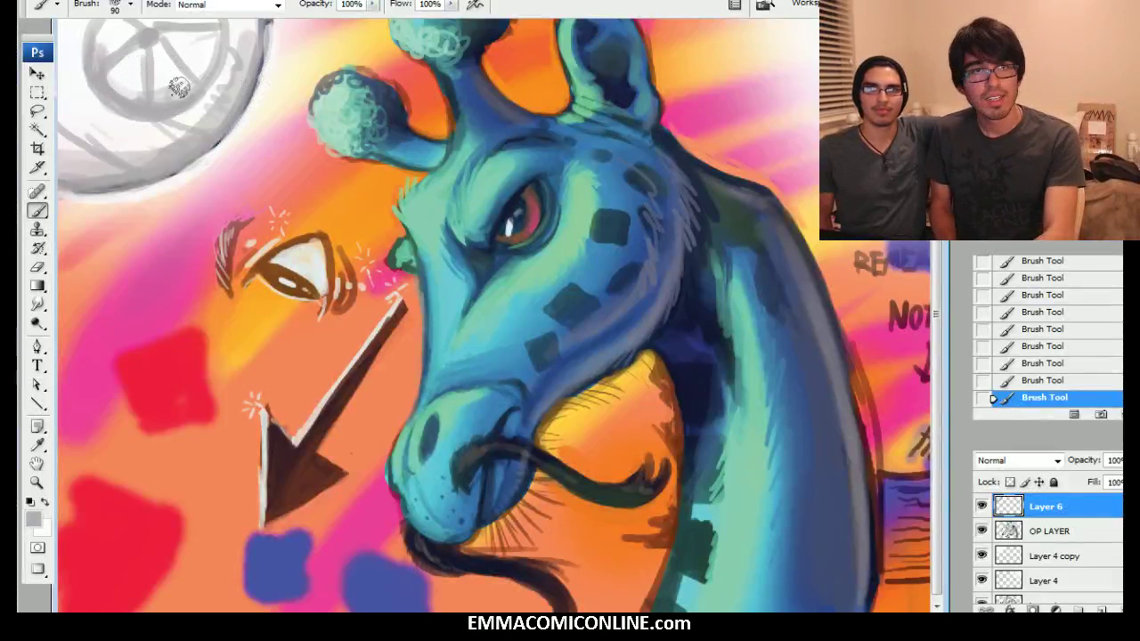
key(bracketright)
key(bracketright)
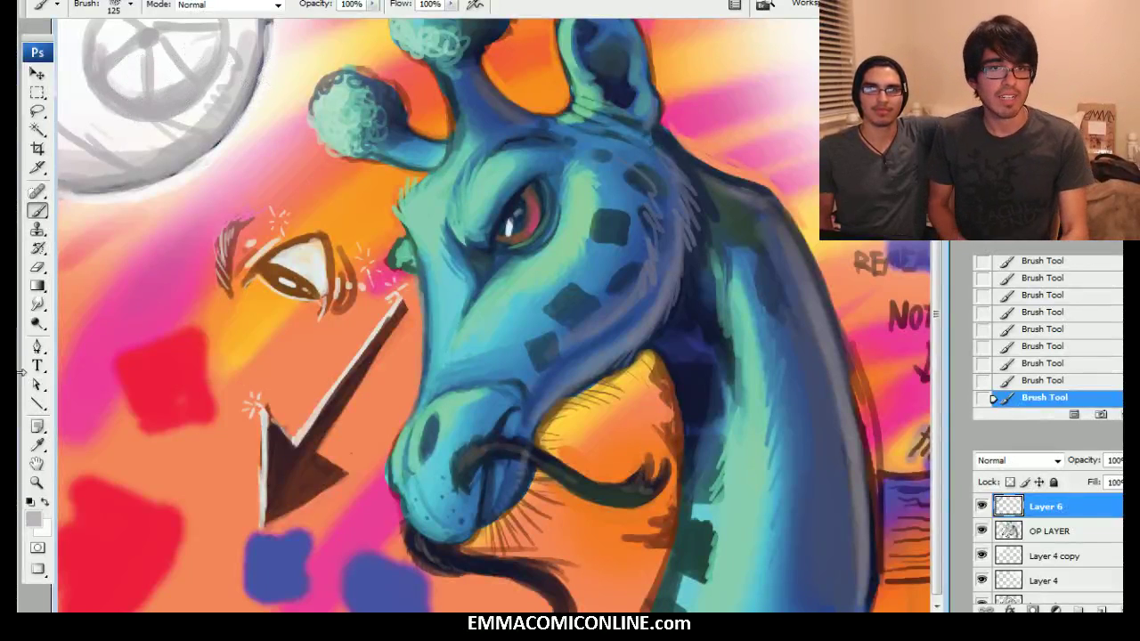
Set the foreground color to bright green #45f656
click(32, 520)
click(846, 443)
click(755, 310)
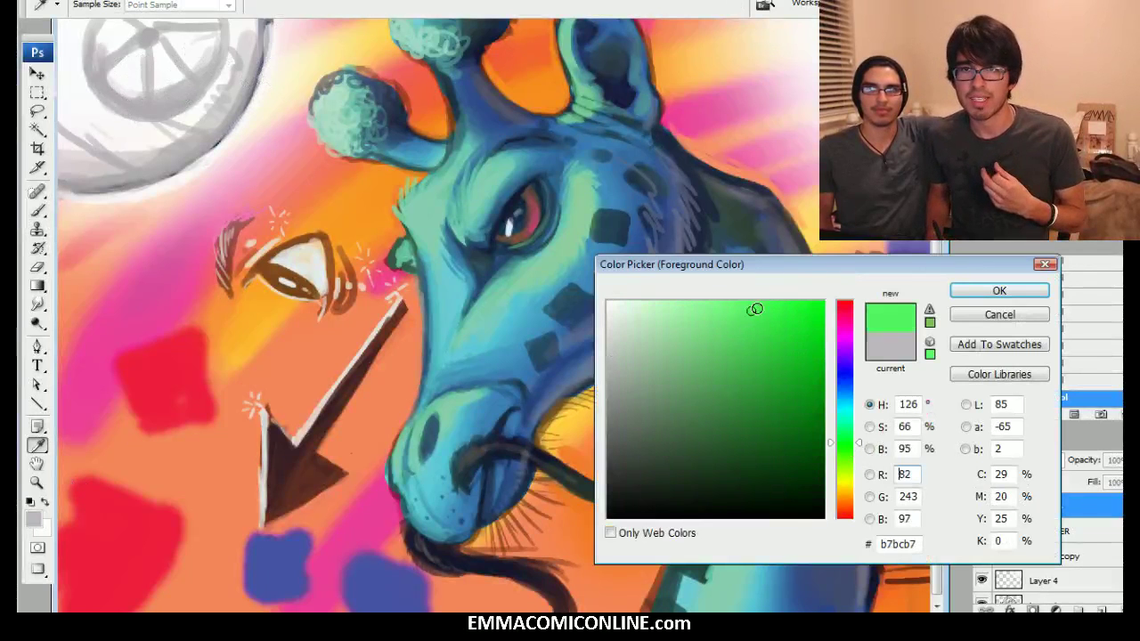
click(971, 294)
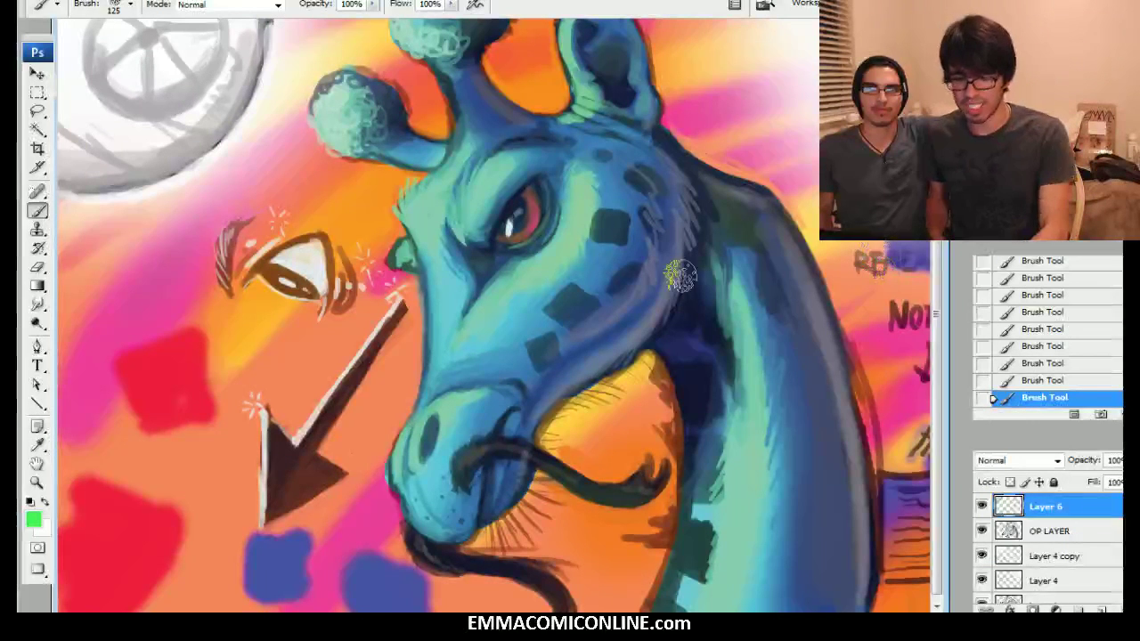
Paint a green spoke straight down from the ring's hub at brush size 35
key(bracketleft)
key(bracketleft)
key(bracketleft)
key(bracketleft)
key(bracketleft)
key(bracketleft)
key(bracketleft)
key(bracketleft)
key(bracketleft)
drag(149, 44, 149, 103)
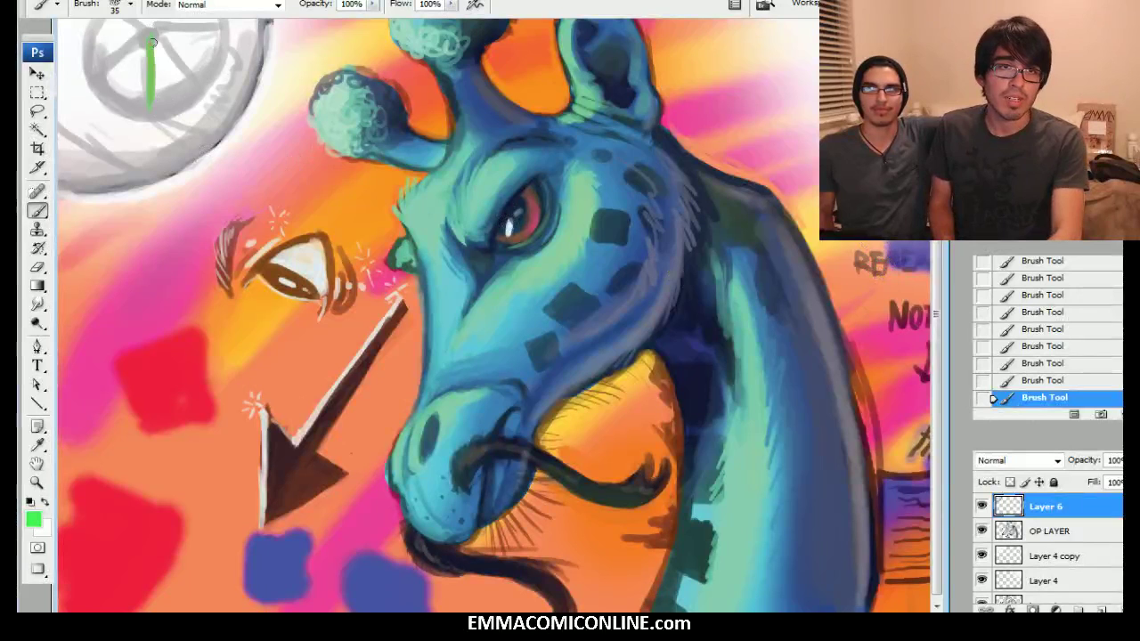
Choose a more saturated green and paint the remaining spokes radiating from the ring's hub
click(34, 519)
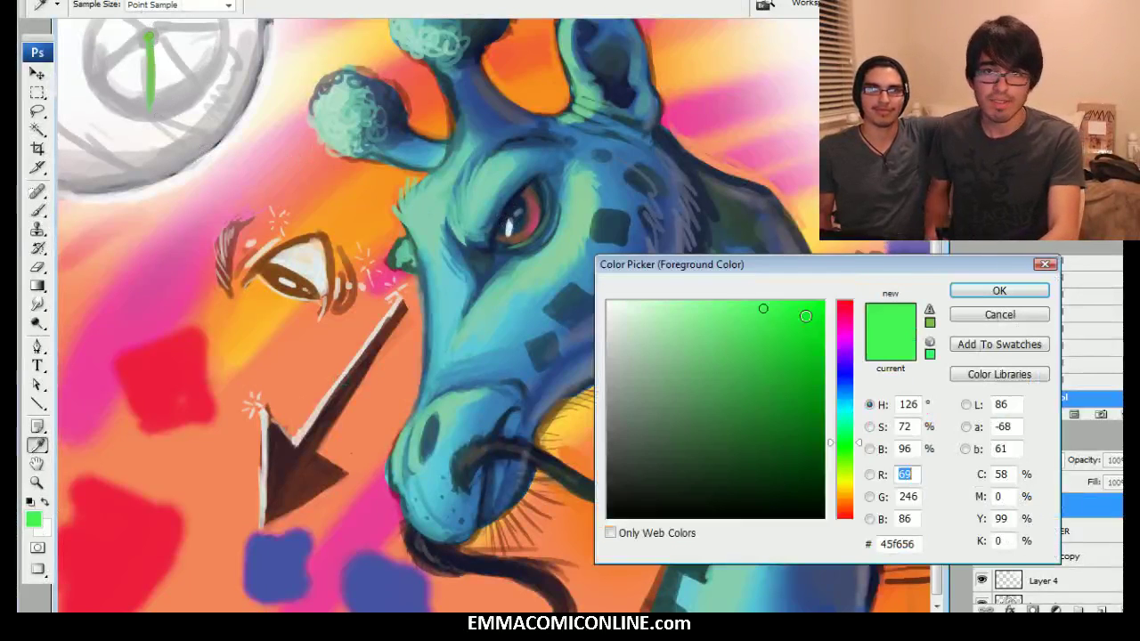
drag(776, 286, 801, 284)
click(969, 291)
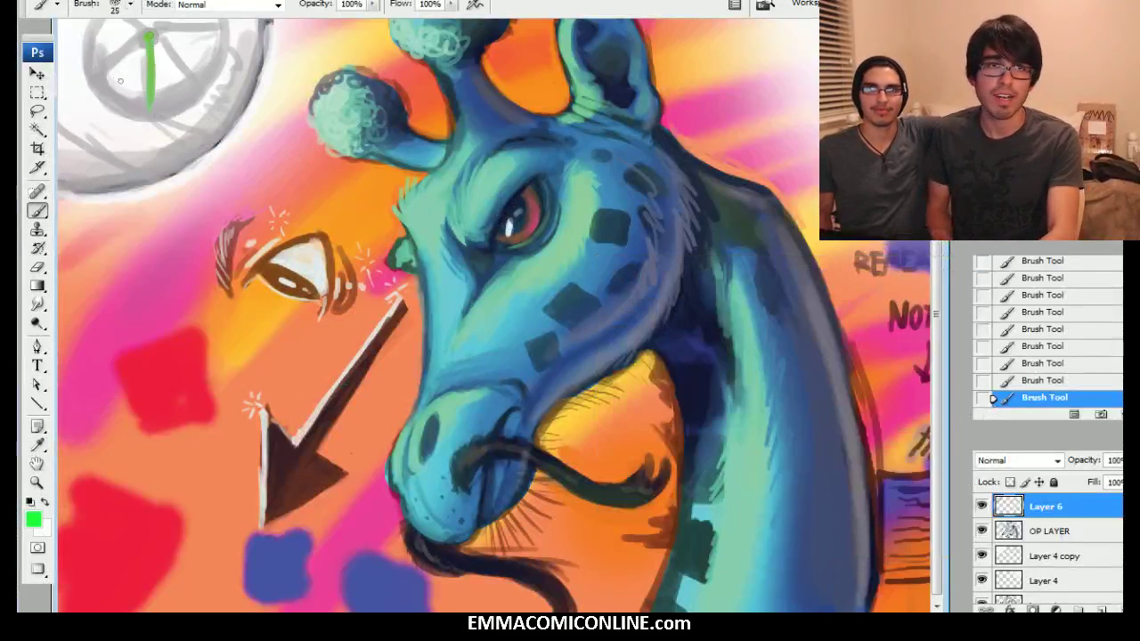
drag(152, 36, 203, 85)
mouse_move(147, 30)
mouse_down()
mouse_move(89, 78)
mouse_move(227, 24)
mouse_move(130, 20)
mouse_up()
key(])
key(bracketright)
key(bracketright)
key(bracketright)
Draw two long green lines from the spoked ring across the giraffe's head and past its neck
mouse_move(193, 64)
mouse_down()
mouse_move(495, 153)
mouse_move(999, 398)
mouse_up()
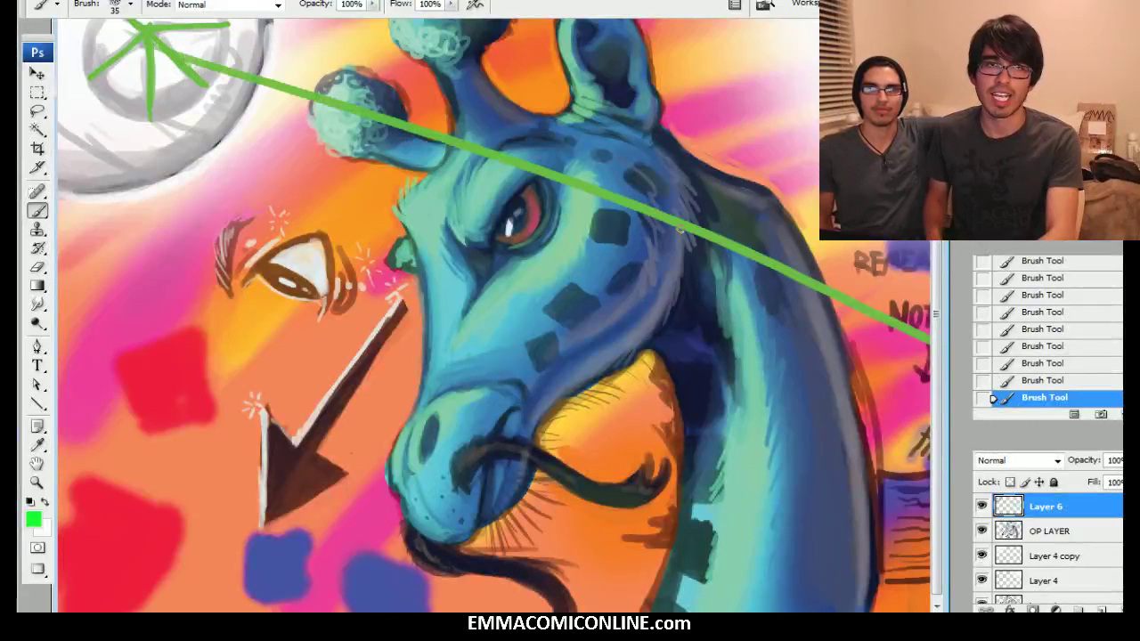
drag(182, 52, 1002, 294)
mouse_move(624, 321)
mouse_down()
mouse_move(556, 317)
mouse_move(623, 314)
mouse_up()
Write a green 2 below the front horn and an underlined 1 beside the ear, and circle the ear area at brush size 30
scroll(494, 316, left, 2)
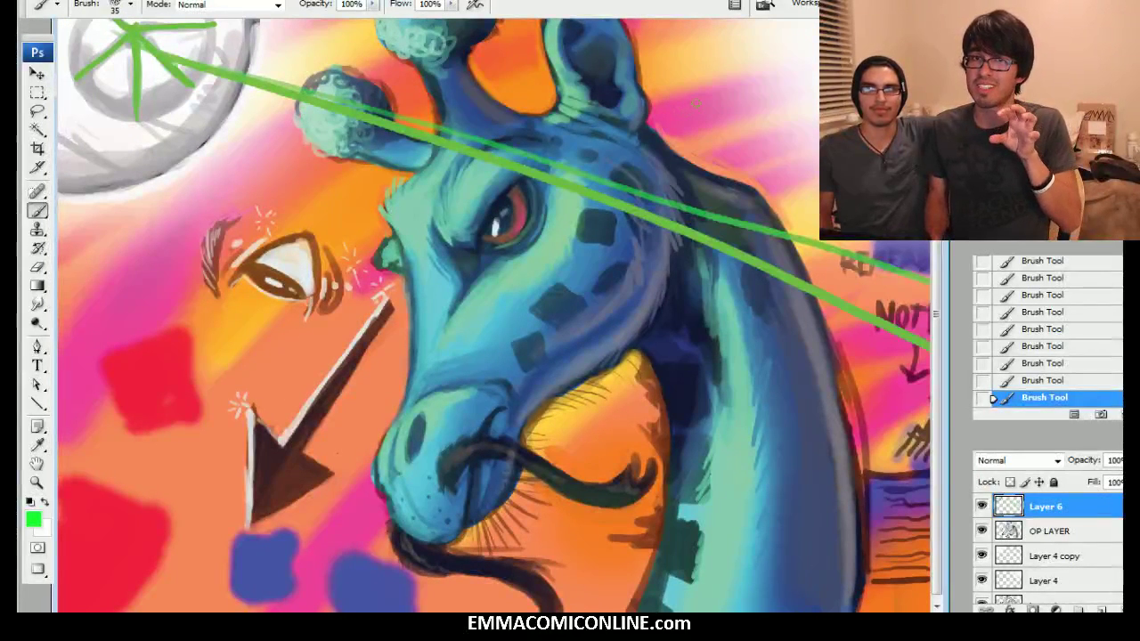
scroll(494, 315, right, 2)
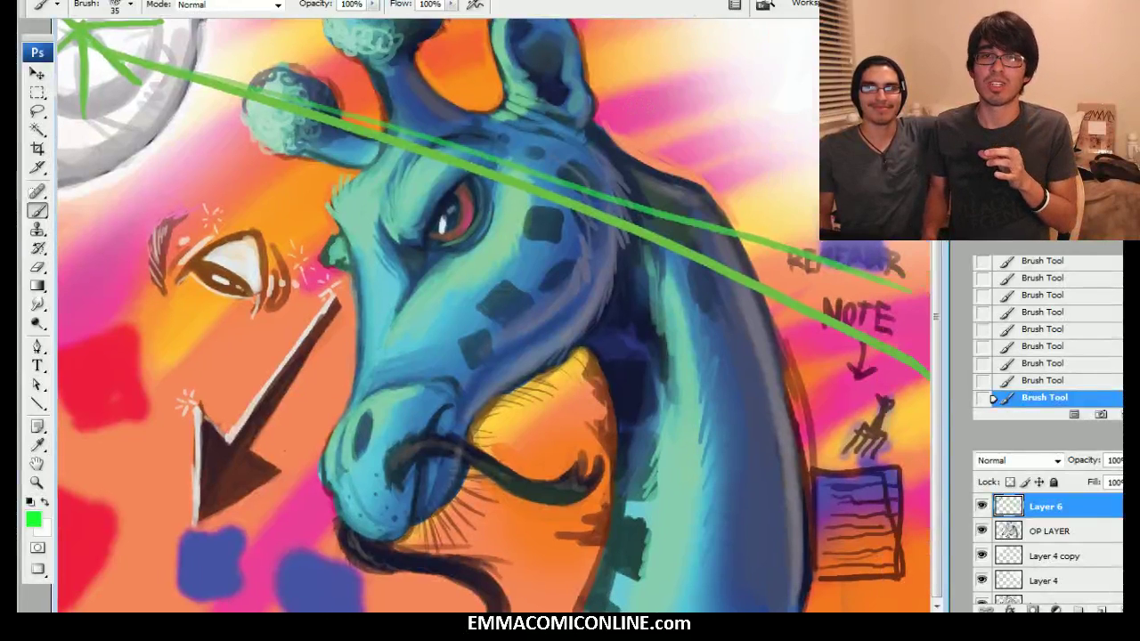
drag(627, 34, 625, 68)
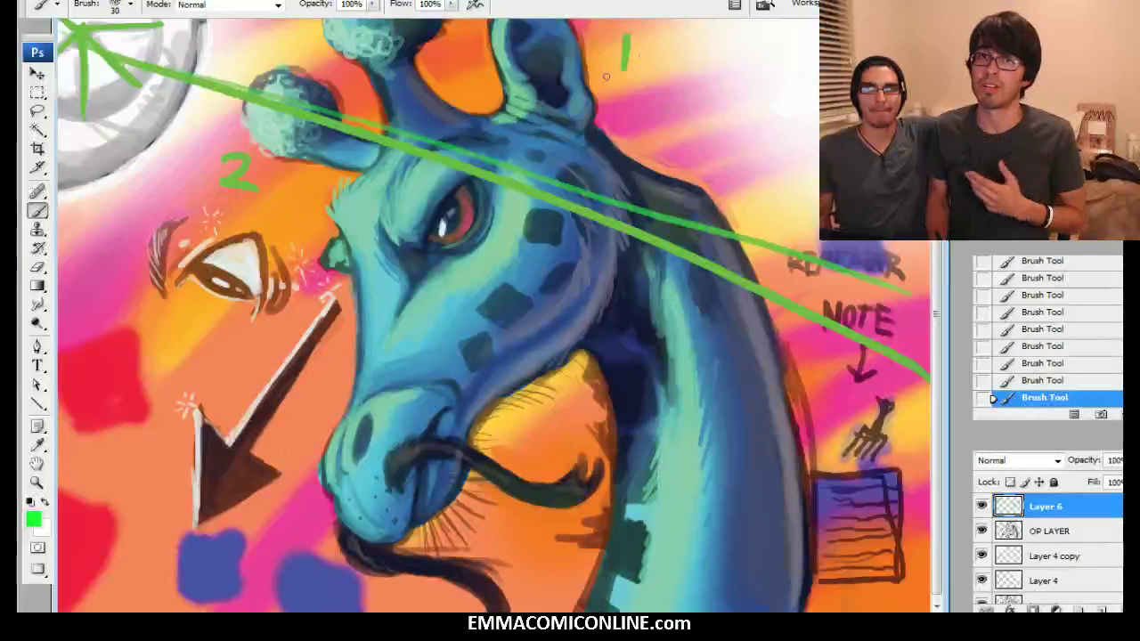
mouse_move(611, 50)
mouse_down()
mouse_move(616, 78)
mouse_move(668, 77)
mouse_up()
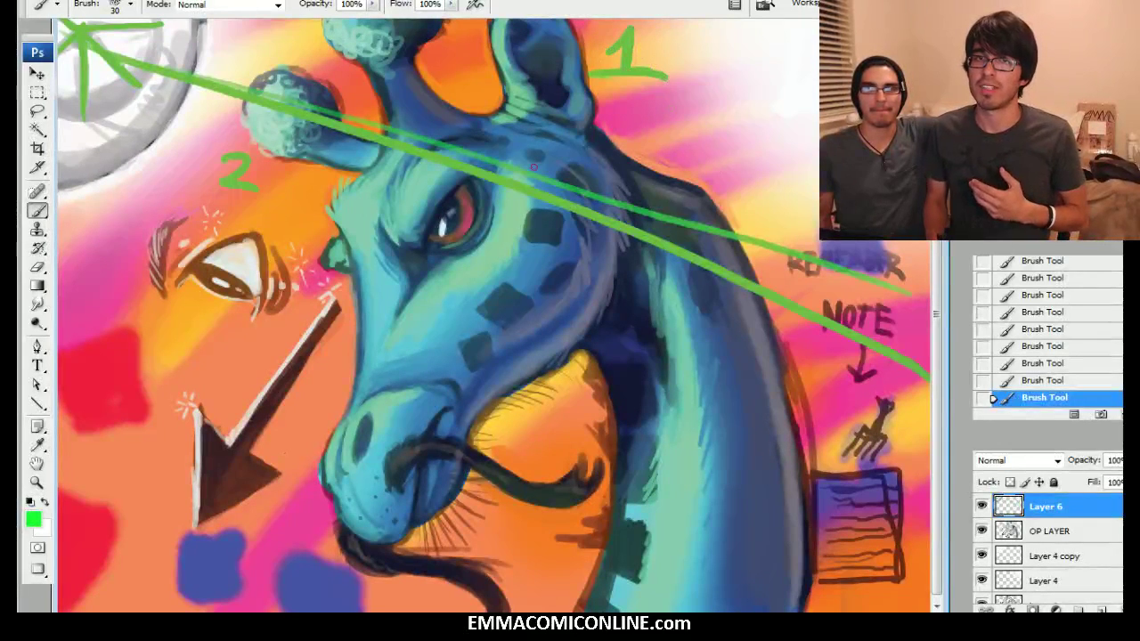
drag(430, 80, 508, 165)
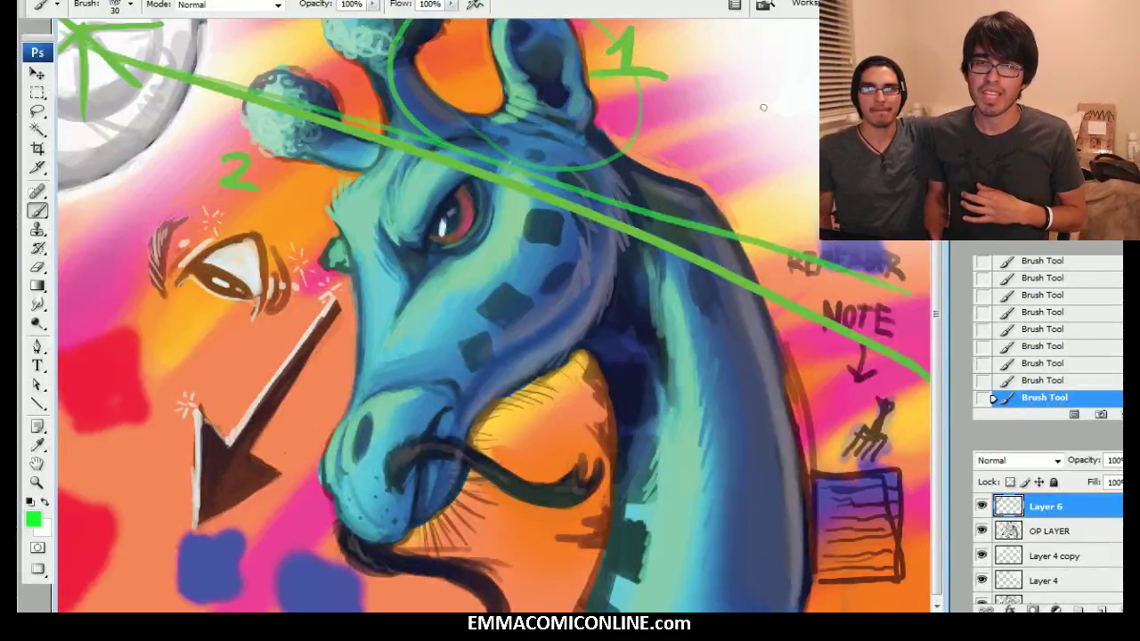
Sketch spiky shapes and ringed eyes in sampled dark brown over the red patches on the canvas's left side
drag(432, 358, 475, 356)
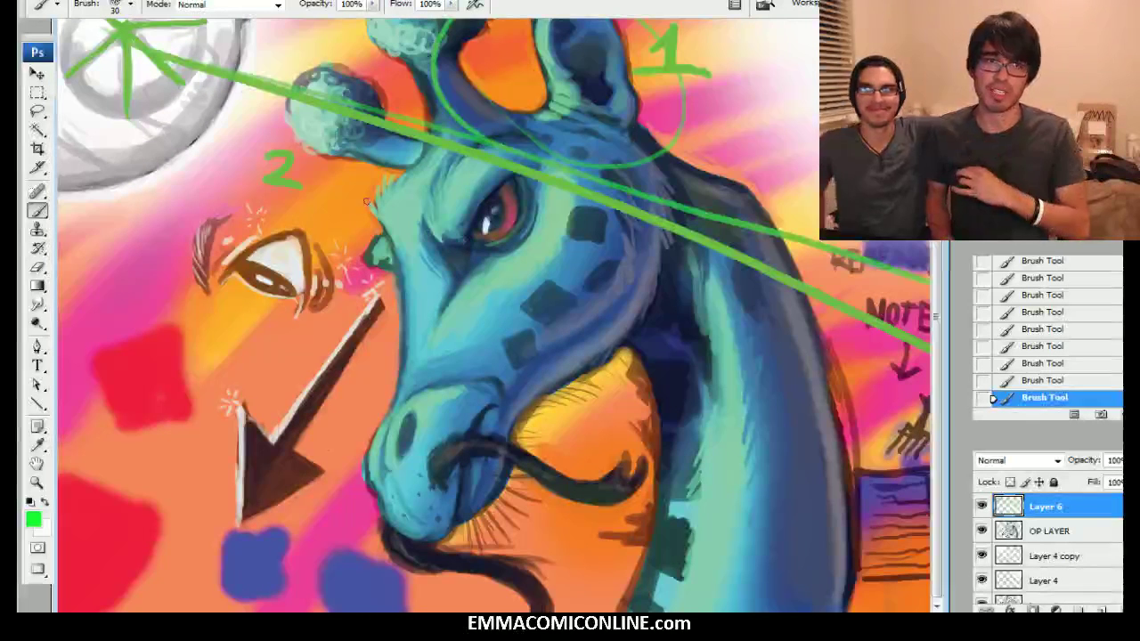
drag(300, 400, 323, 400)
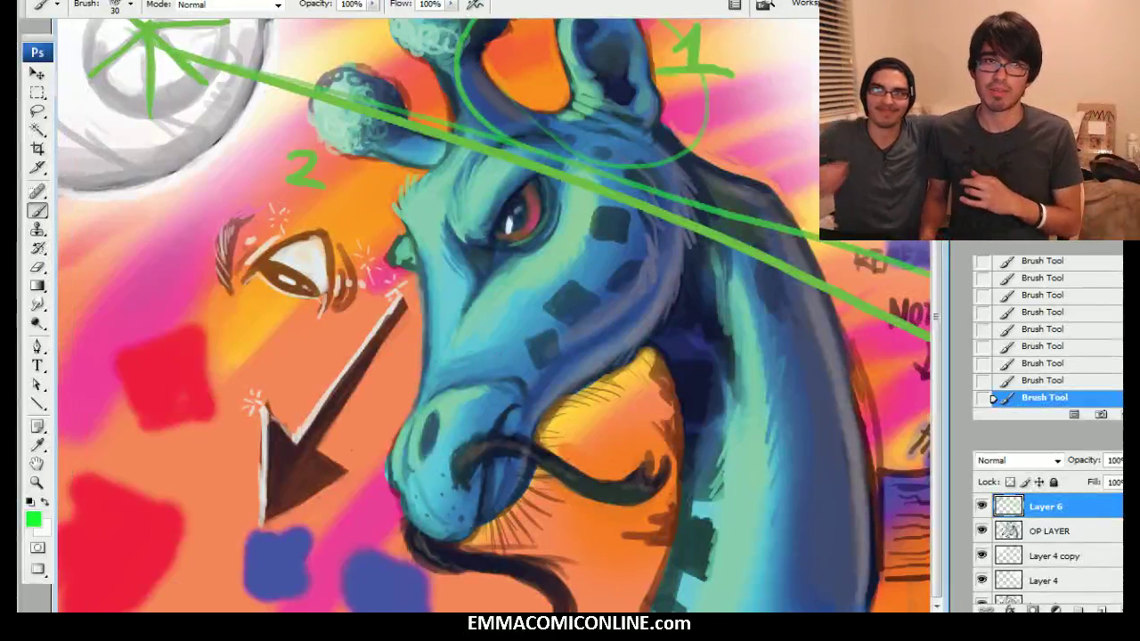
alt+click(295, 462)
key(bracketleft)
mouse_move(169, 319)
mouse_down()
mouse_move(211, 380)
mouse_move(189, 313)
mouse_move(185, 345)
mouse_up()
mouse_move(131, 389)
mouse_down()
mouse_move(114, 419)
mouse_move(123, 362)
mouse_move(62, 278)
mouse_move(69, 350)
mouse_move(116, 420)
mouse_move(89, 338)
mouse_move(156, 303)
mouse_move(170, 363)
mouse_up()
mouse_move(156, 533)
mouse_down()
mouse_move(196, 513)
mouse_move(134, 473)
mouse_move(173, 499)
mouse_move(178, 463)
mouse_move(178, 521)
mouse_move(227, 454)
mouse_move(218, 418)
mouse_move(258, 494)
mouse_move(217, 465)
mouse_up()
Draw two overlapping dark brown circles with scribbled centers over the blue patches below the arrow
key(bracketright)
drag(290, 534, 294, 529)
drag(312, 556, 321, 545)
key(bracketleft)
mouse_move(344, 522)
mouse_down()
mouse_move(386, 548)
mouse_move(367, 513)
mouse_move(334, 531)
mouse_move(384, 549)
mouse_move(336, 534)
mouse_up()
key(bracketleft)
Draw three green lines from the dark eye sketches to the giraffe's snout, cheek and eye at about brush size 30
alt+click(283, 86)
alt+click(204, 75)
key(bracketleft)
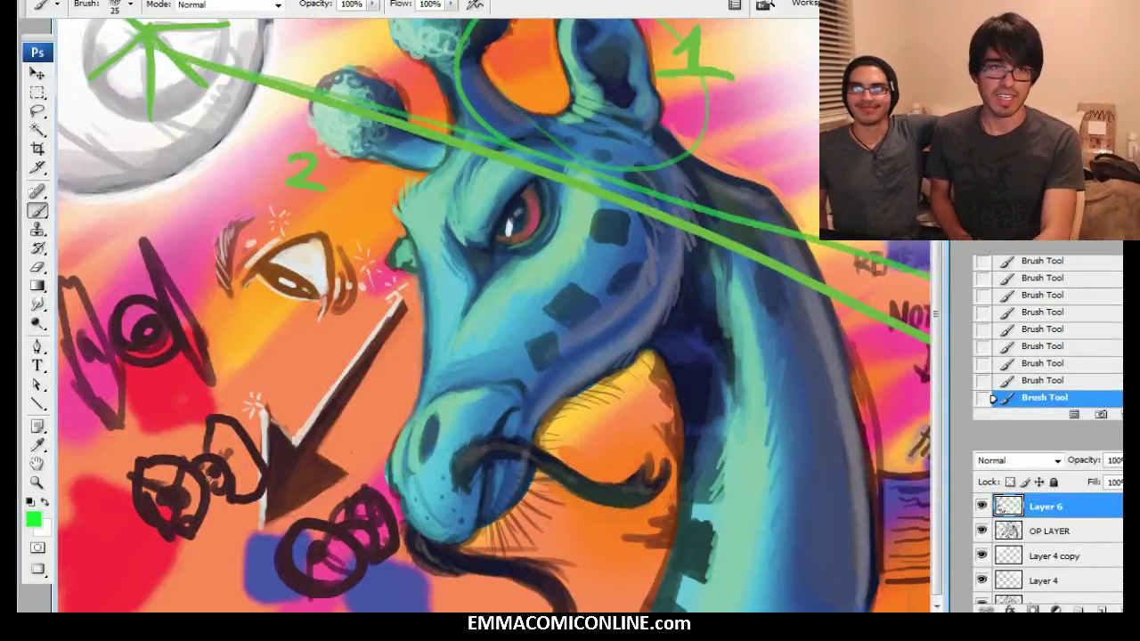
drag(188, 486, 440, 316)
drag(245, 482, 694, 241)
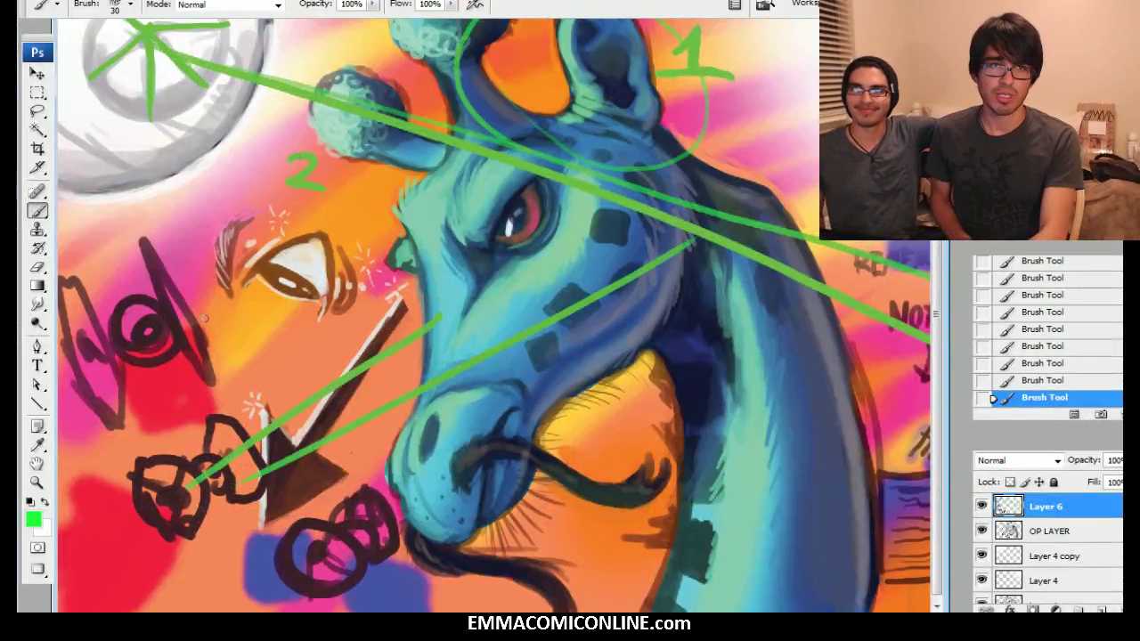
drag(138, 337, 511, 193)
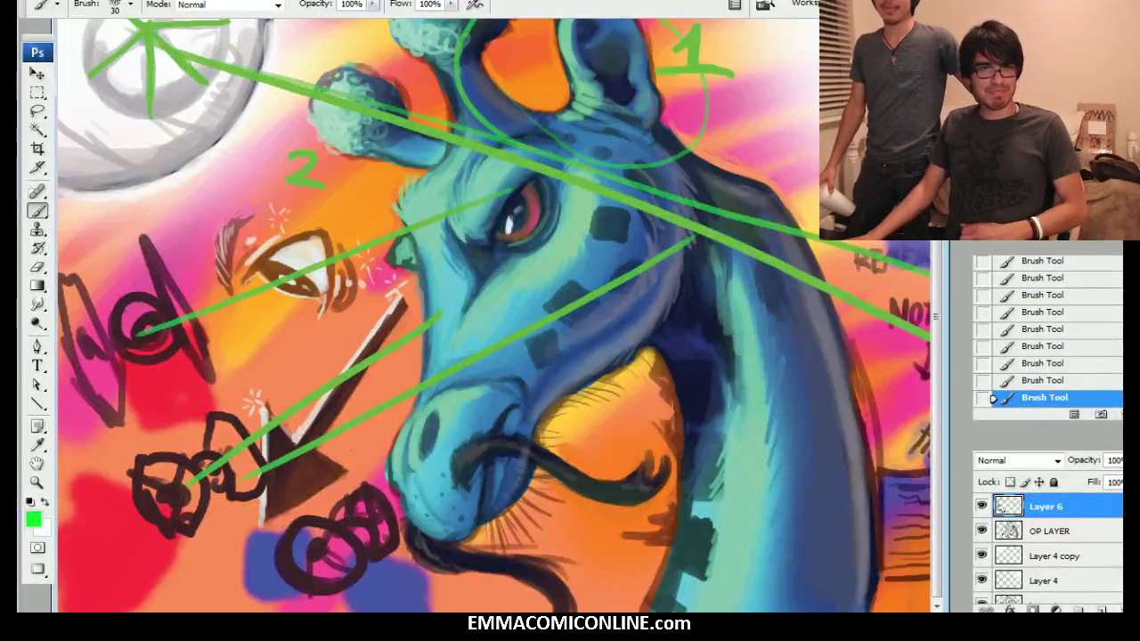
scroll(494, 314, right, 3)
scroll(494, 314, left, 3)
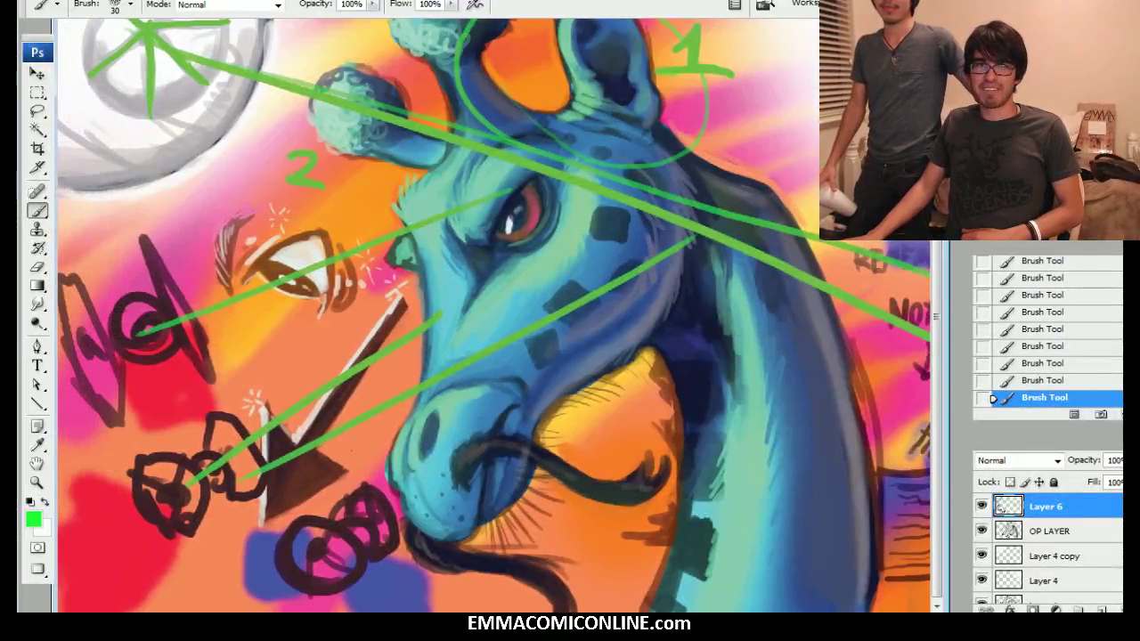
key(ctrl+minus)
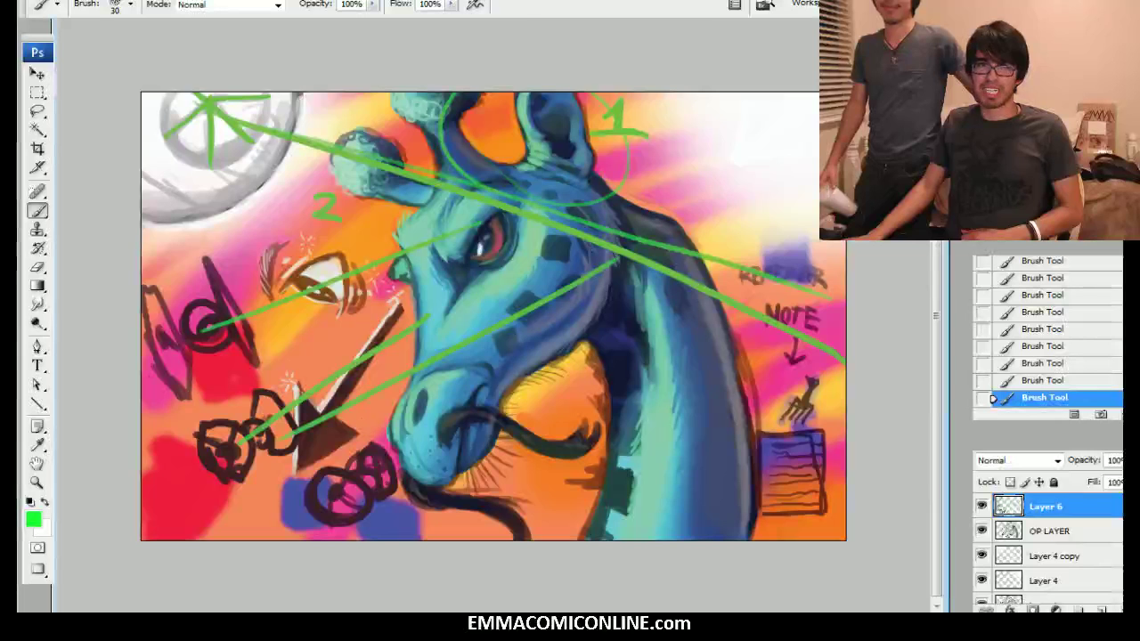
key(ctrl+plus)
scroll(494, 315, left, 1)
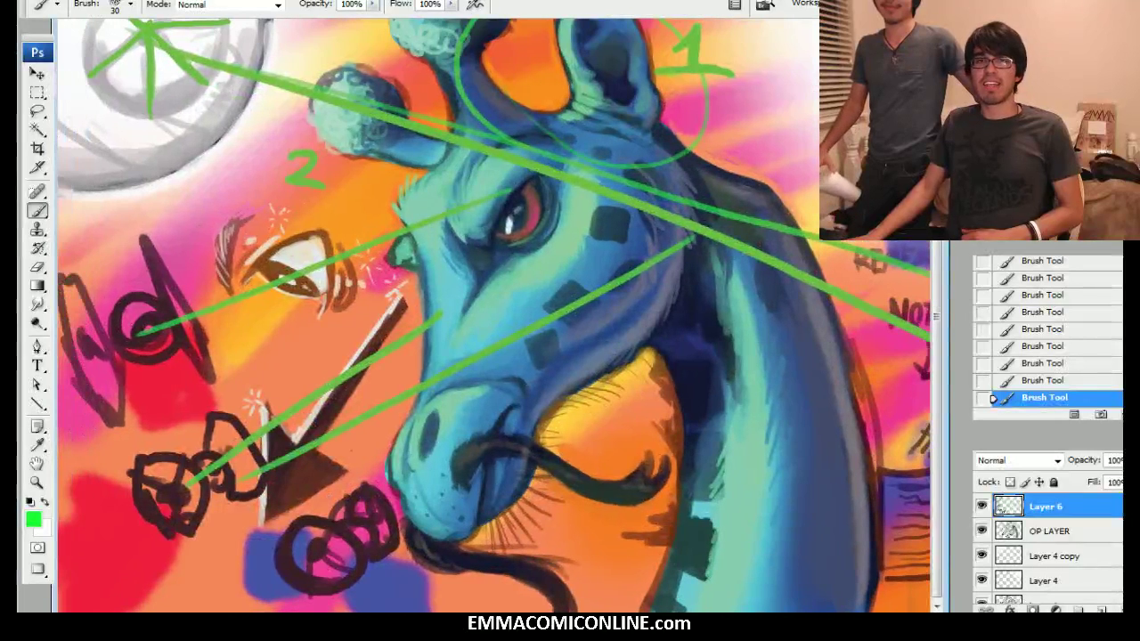